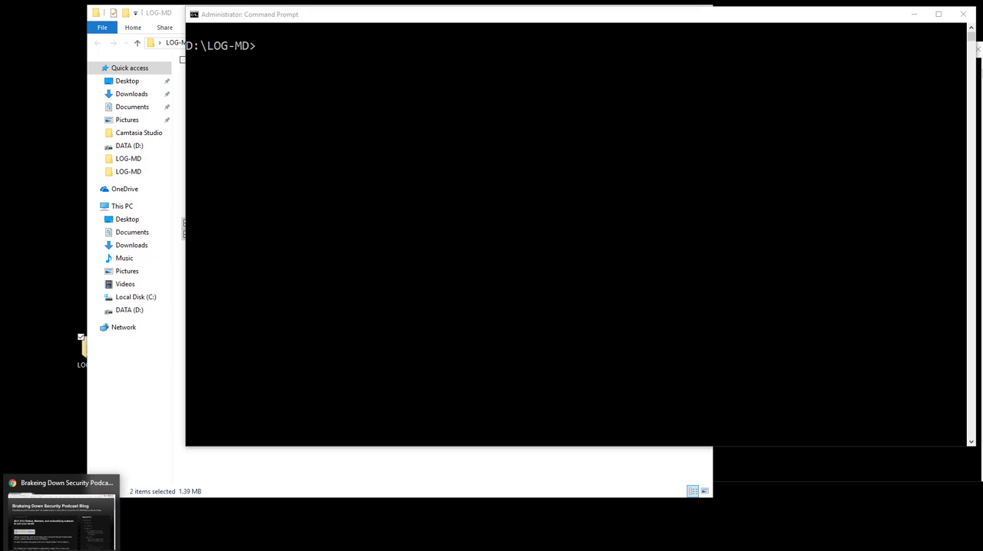
Switch from the browser to Command Prompt and recall 'LOG-MD.exe -1 -ar -rs -rc -hc' from history.
click(60, 522)
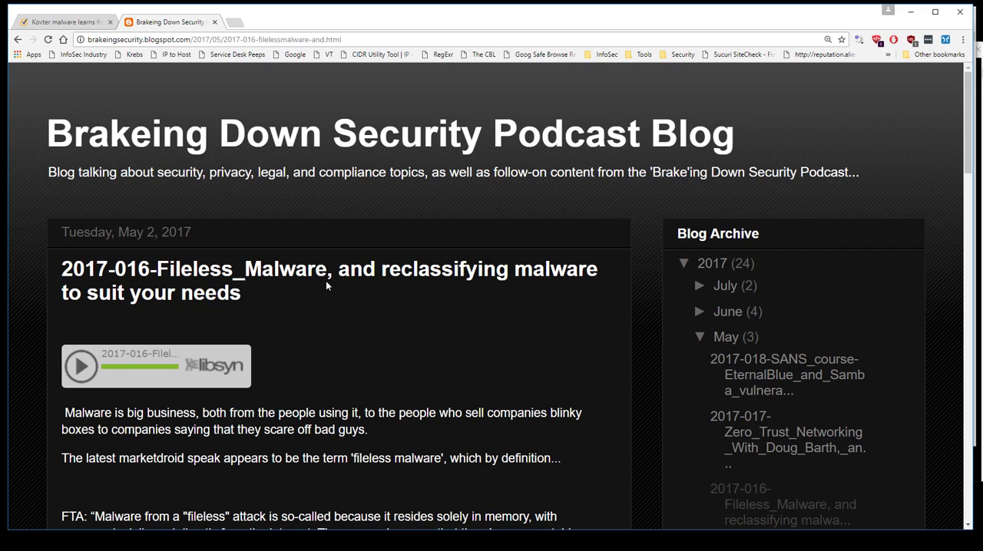
click(911, 13)
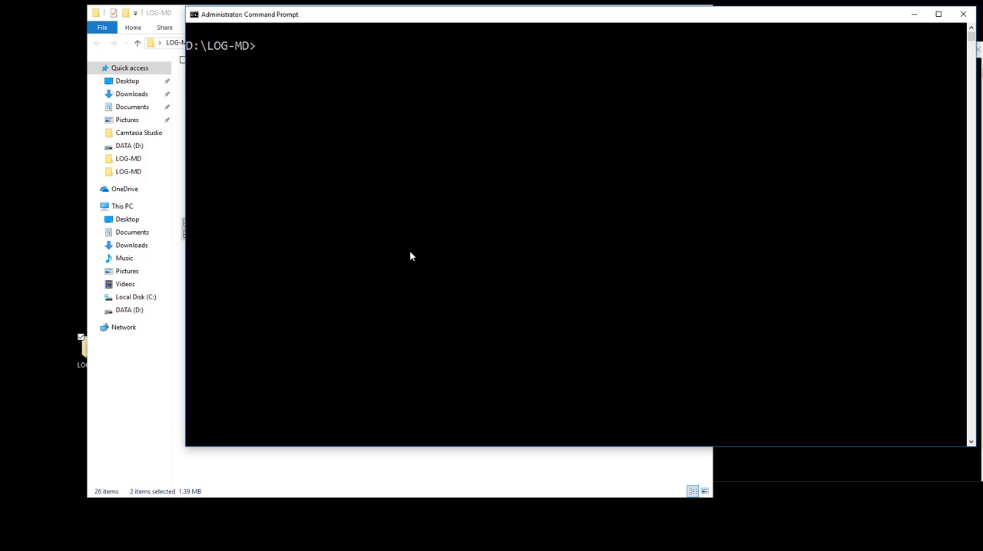
text(d:)
key(Up)
key(Up)
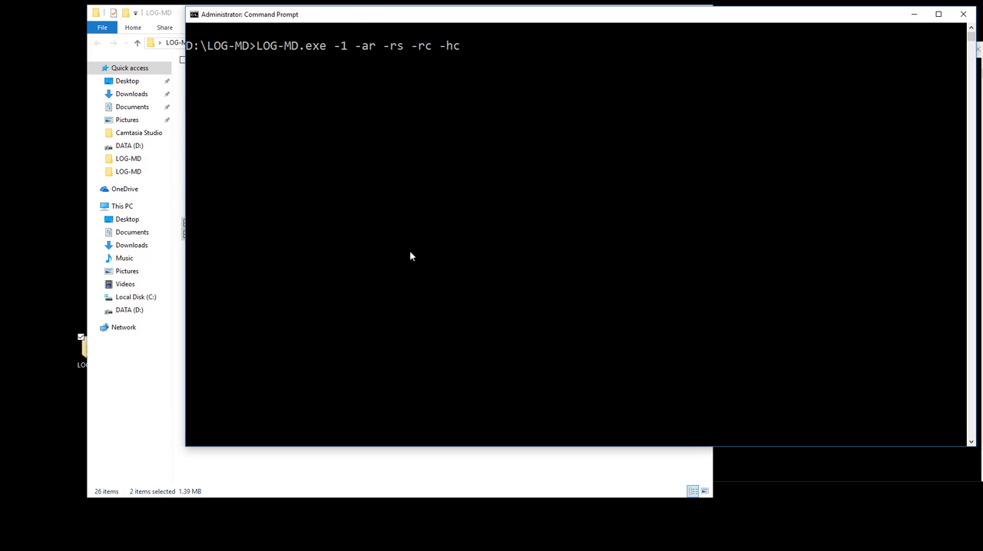
Run the recalled LOG-MD collection command and let it produce its report summary.
key(Return)
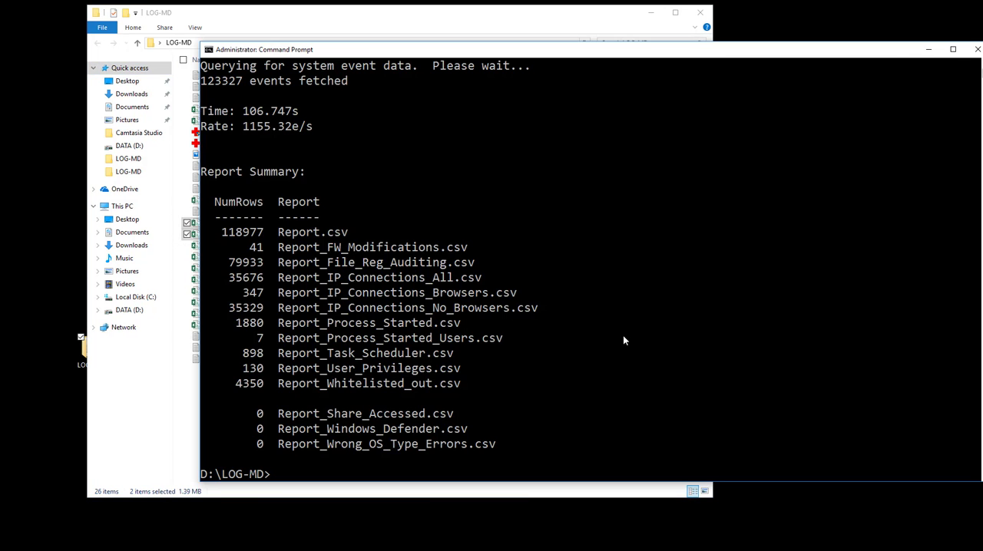
scroll(619, 335, down, 1)
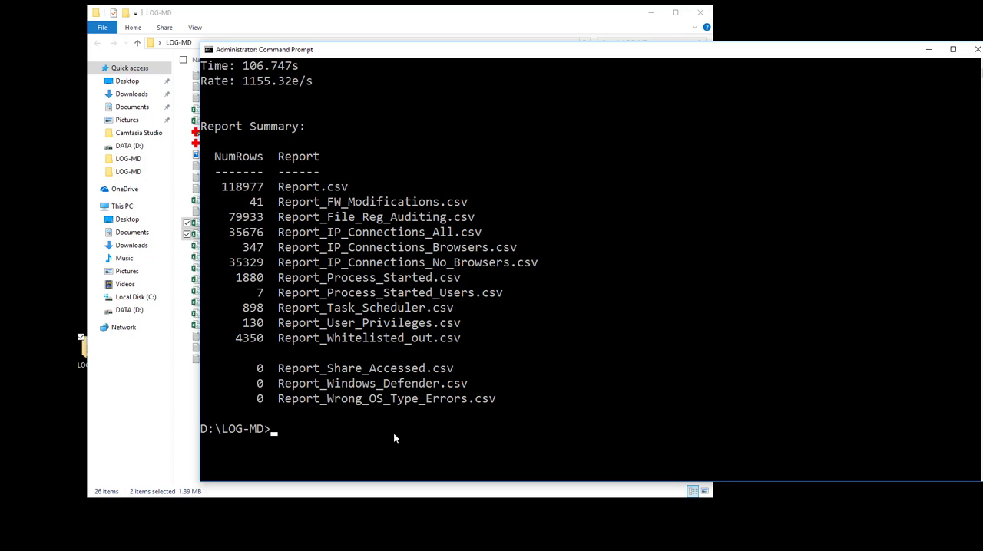
scroll(285, 396, up, 1)
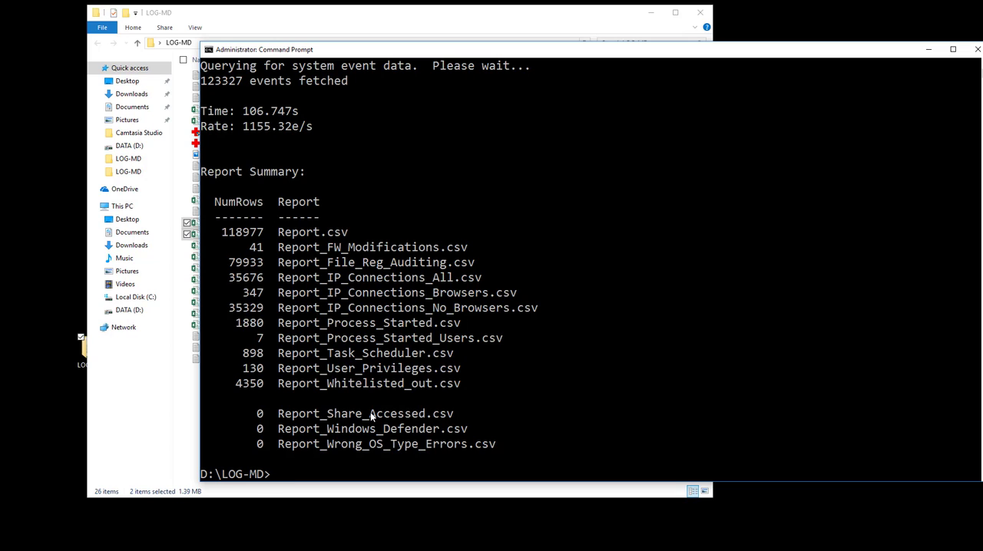
scroll(529, 267, up, 3)
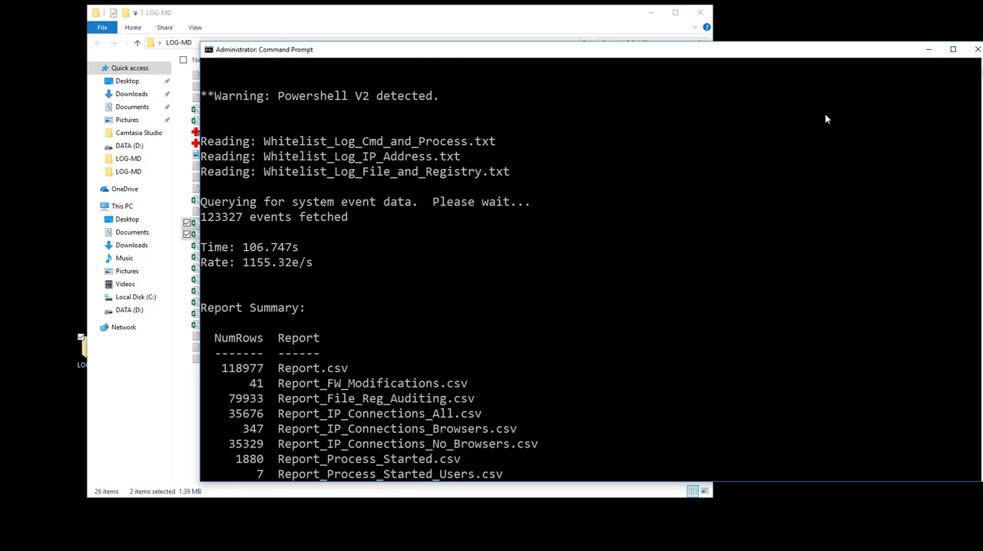
scroll(529, 262, down, 3)
click(928, 49)
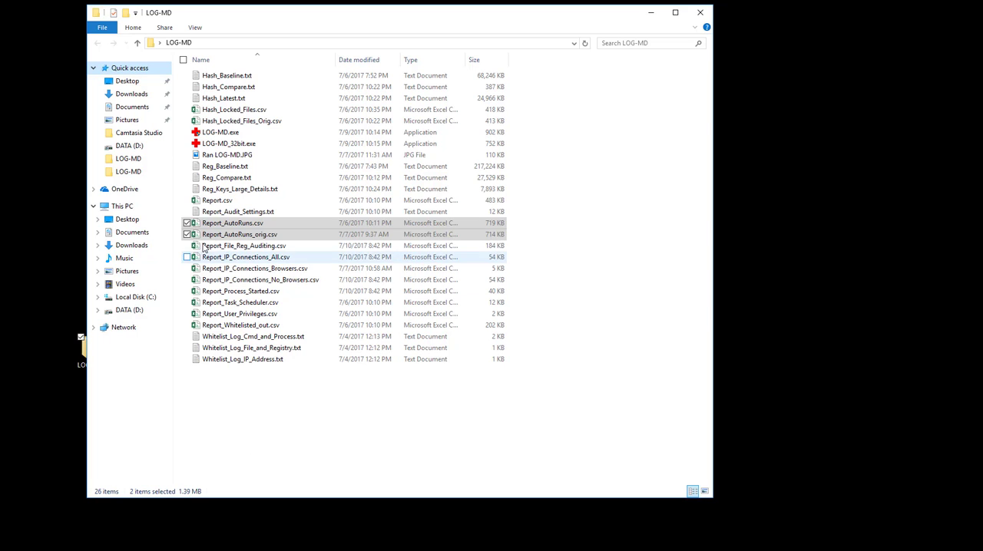
click(239, 234)
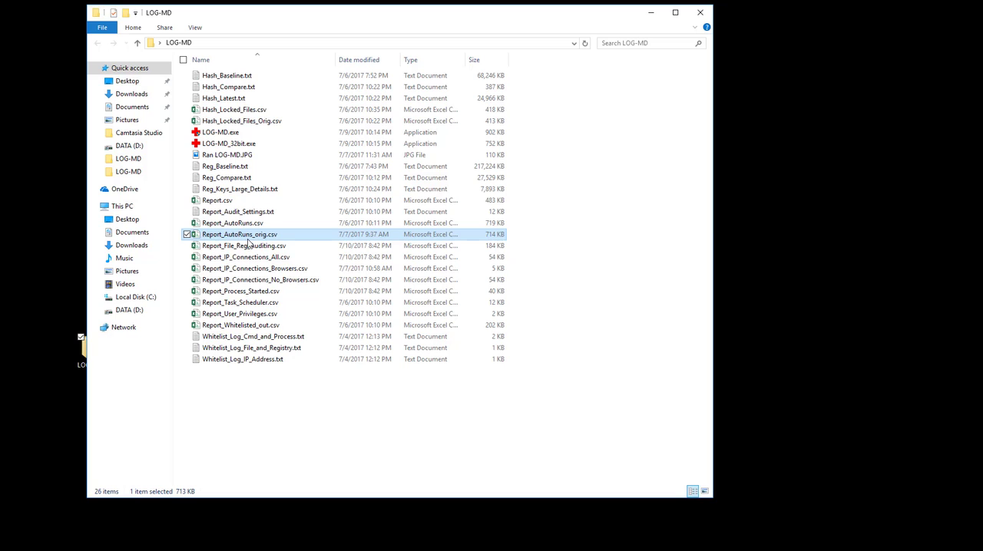
mouse_move(232, 223)
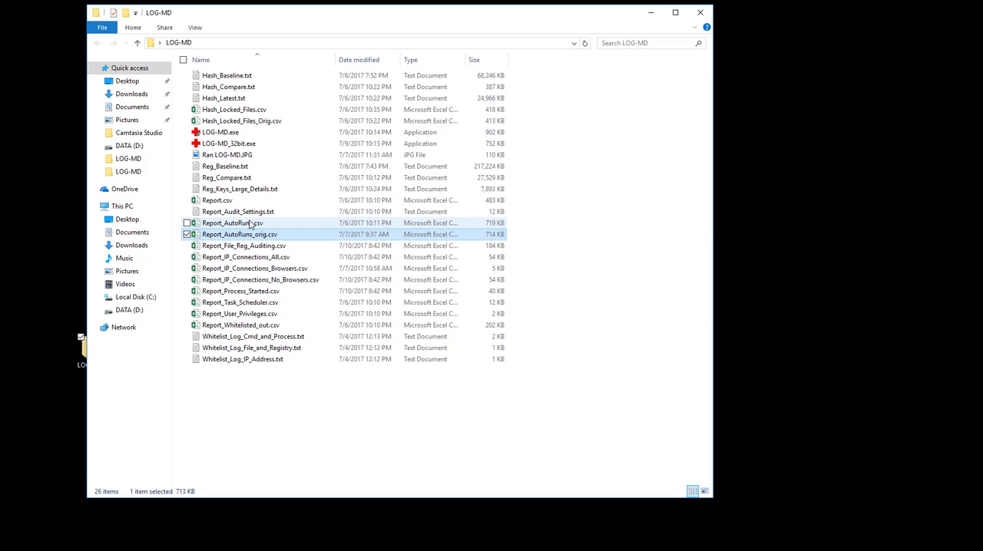
ctrl+click(251, 223)
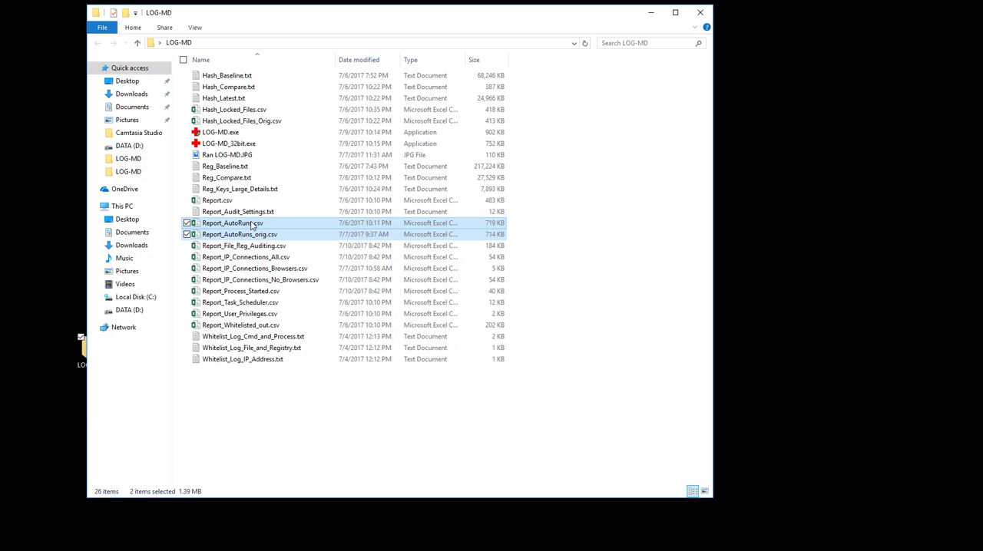
Compare the two AutoRuns CSV reports in WinMerge and jump to the first difference.
right_click(253, 225)
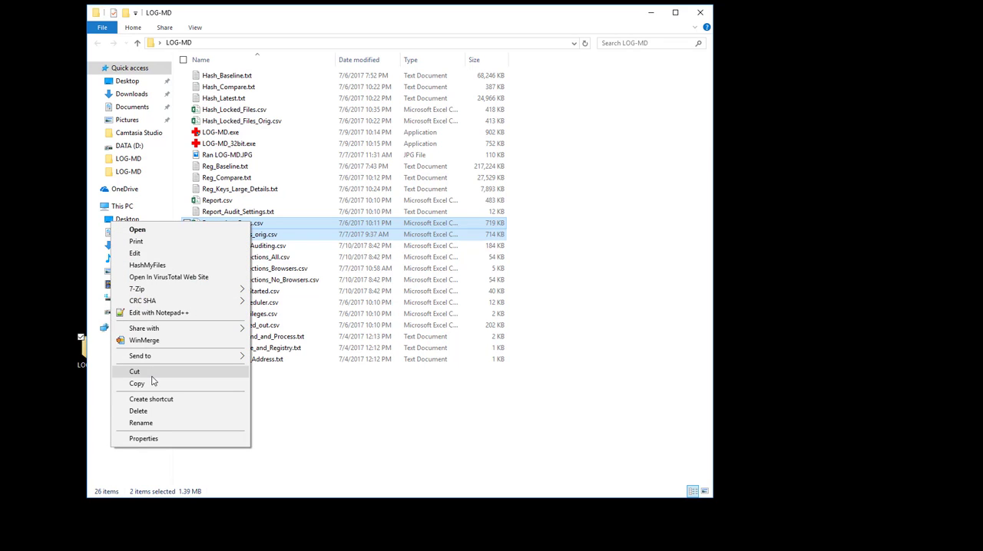
click(156, 341)
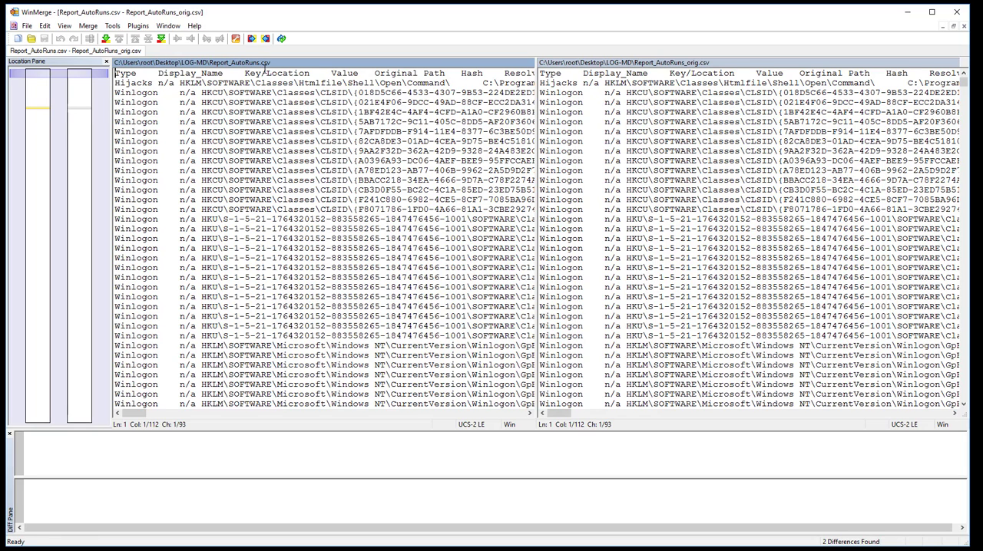
click(41, 110)
scroll(206, 150, down, 3)
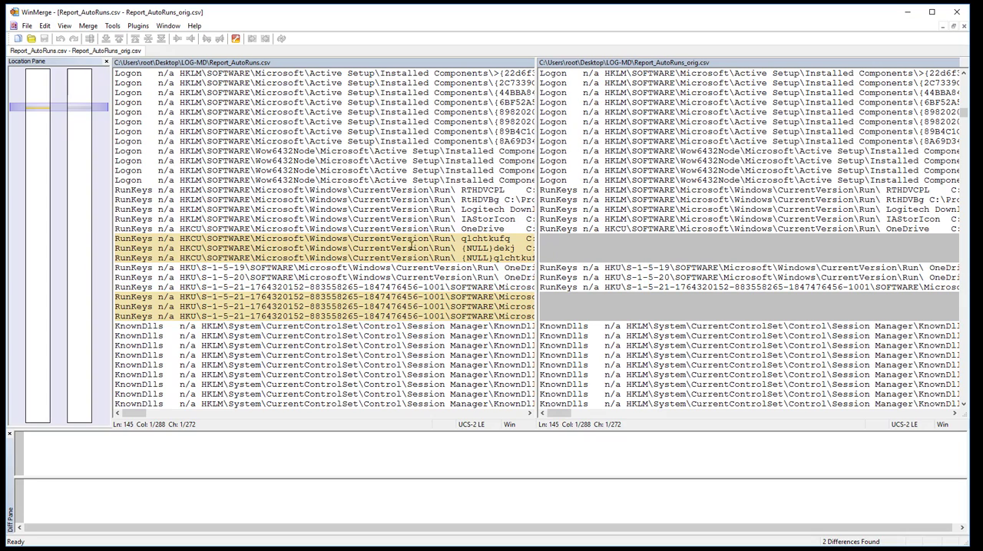
Inspect the added RunKeys block in the detail pane, then return to the LOG-MD folder.
double_click(324, 247)
click(476, 438)
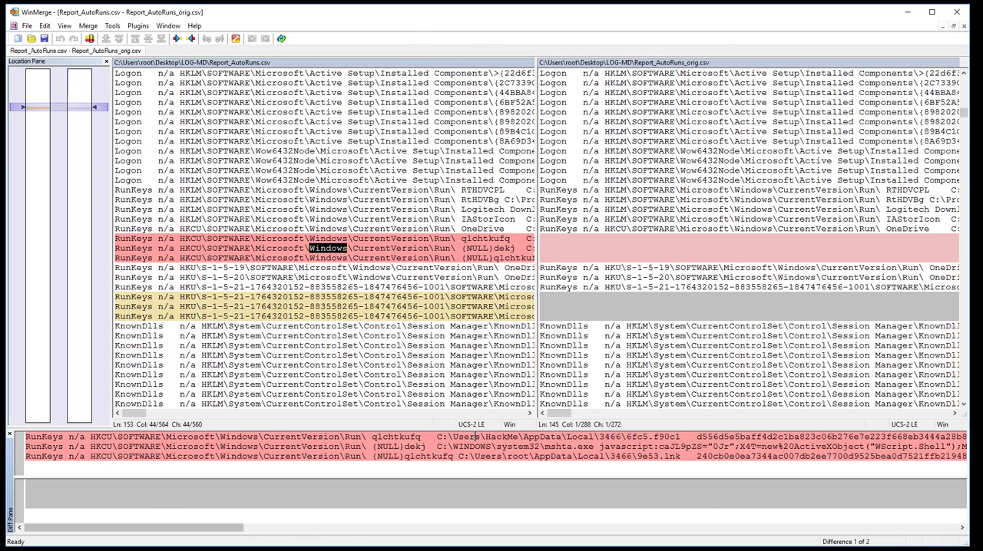
click(73, 546)
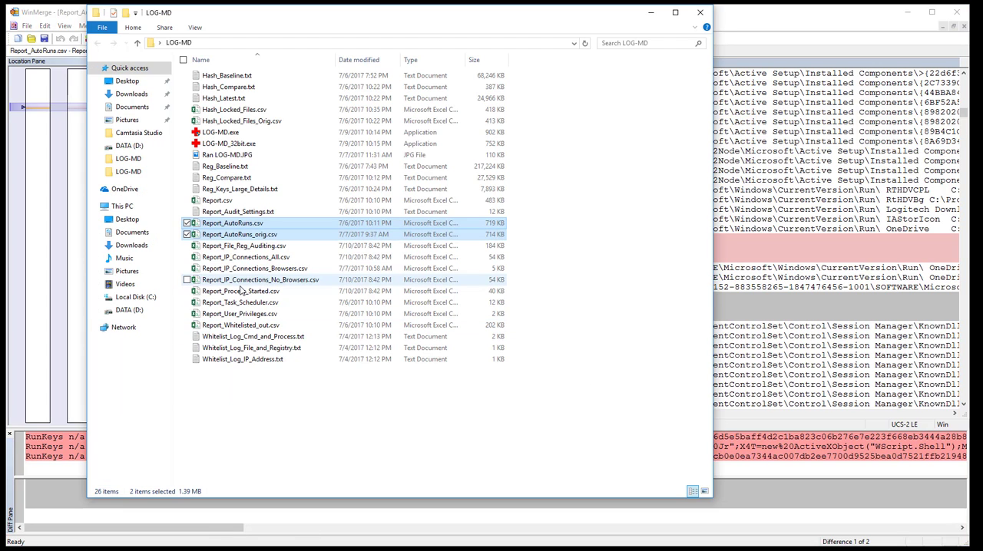
Open both AutoRuns reports in Notepad++, close the stray tabs and the editor.
right_click(240, 227)
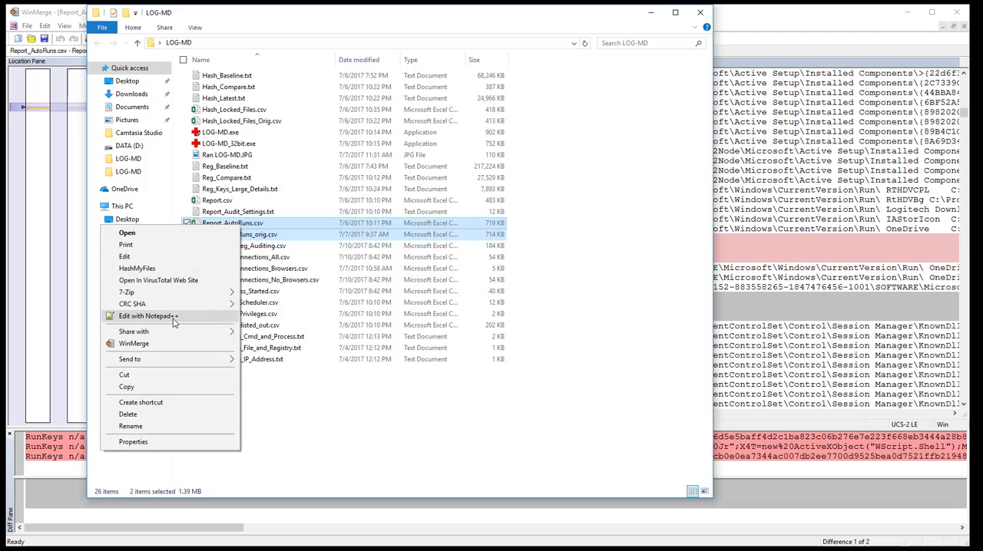
click(148, 317)
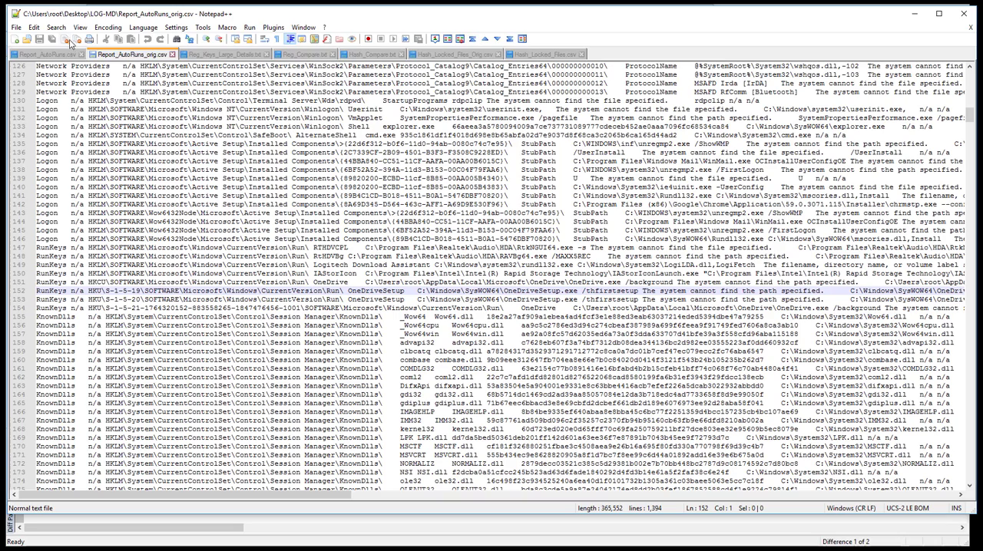
click(81, 55)
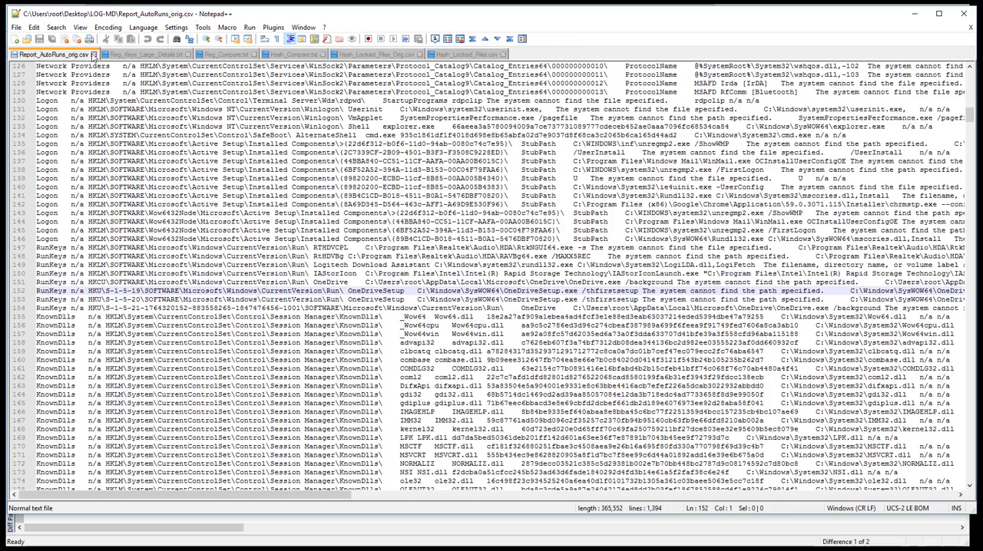
click(93, 55)
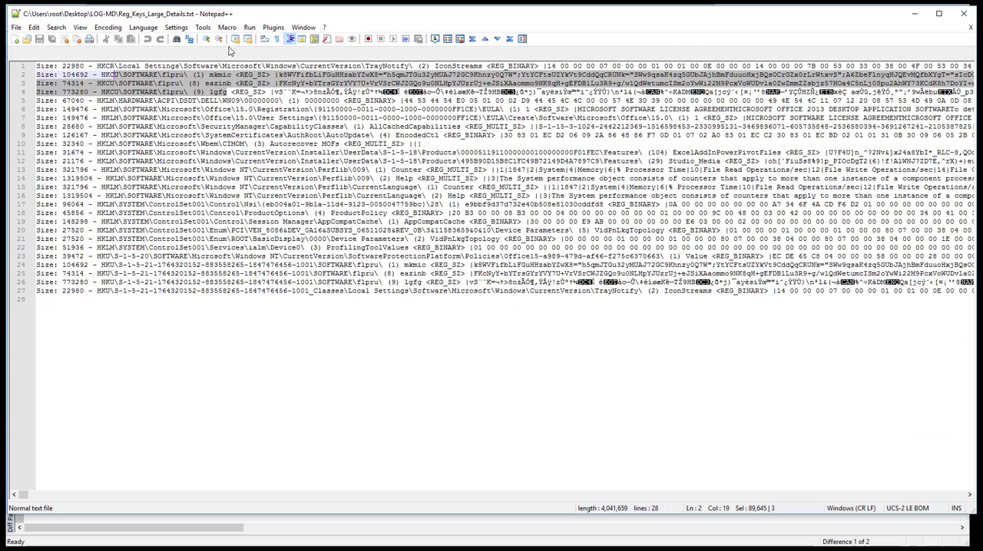
click(965, 14)
Reopen the reports and run Plugins > Compare, selecting the added RunKeys lines 152–153.
right_click(232, 234)
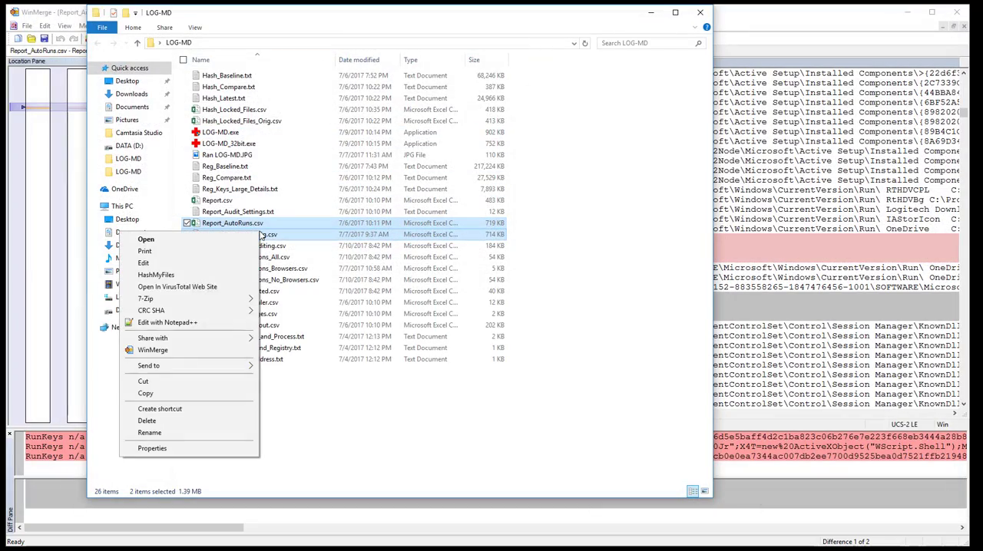
click(167, 322)
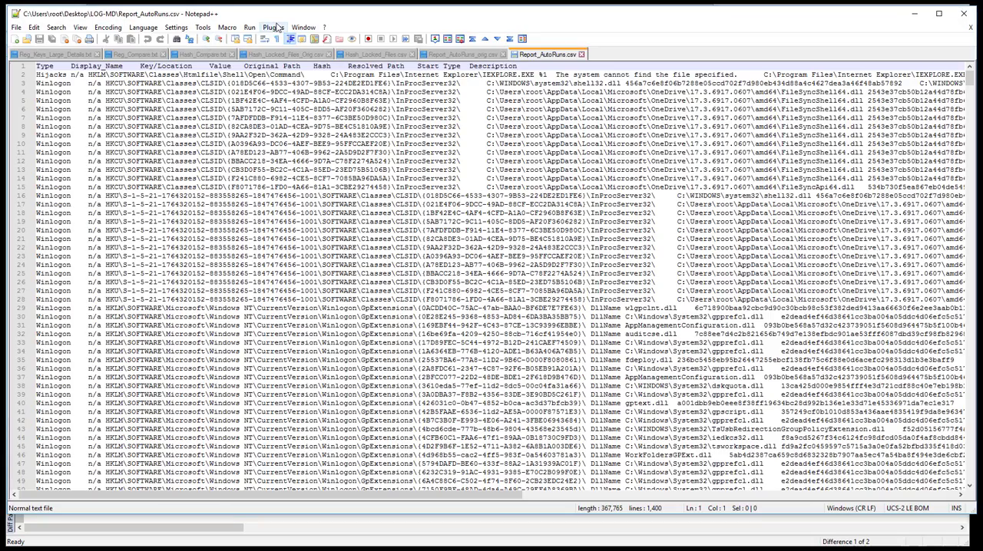
click(273, 27)
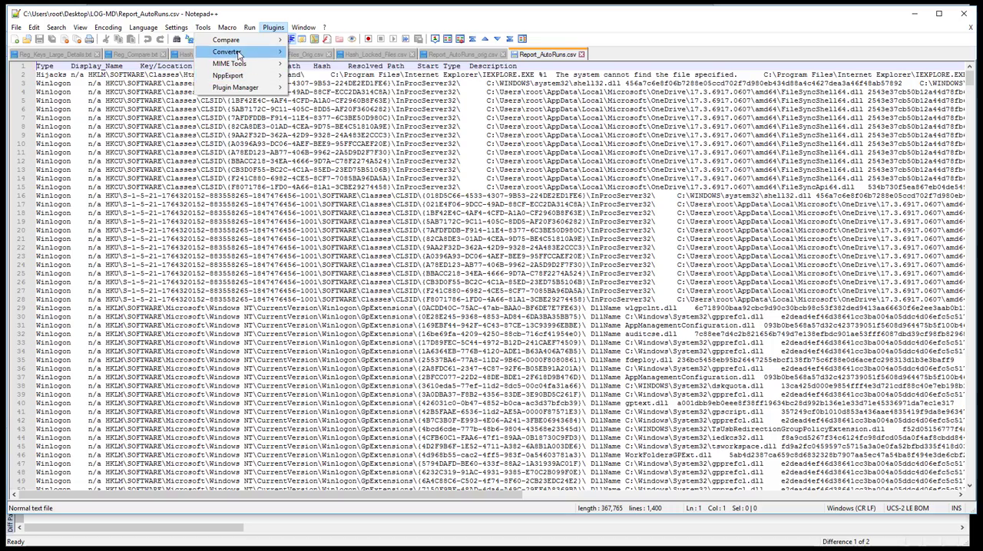
click(46, 68)
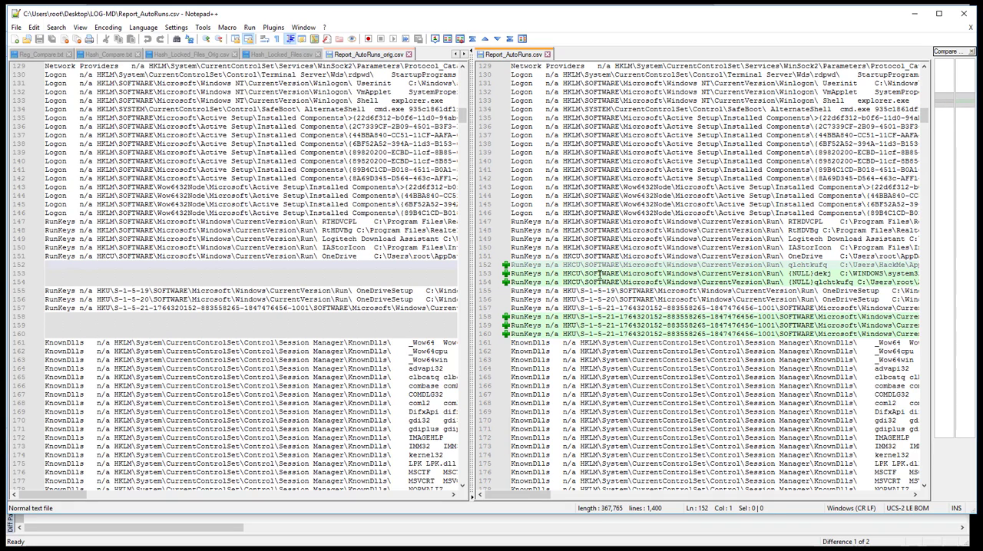
drag(599, 274, 790, 267)
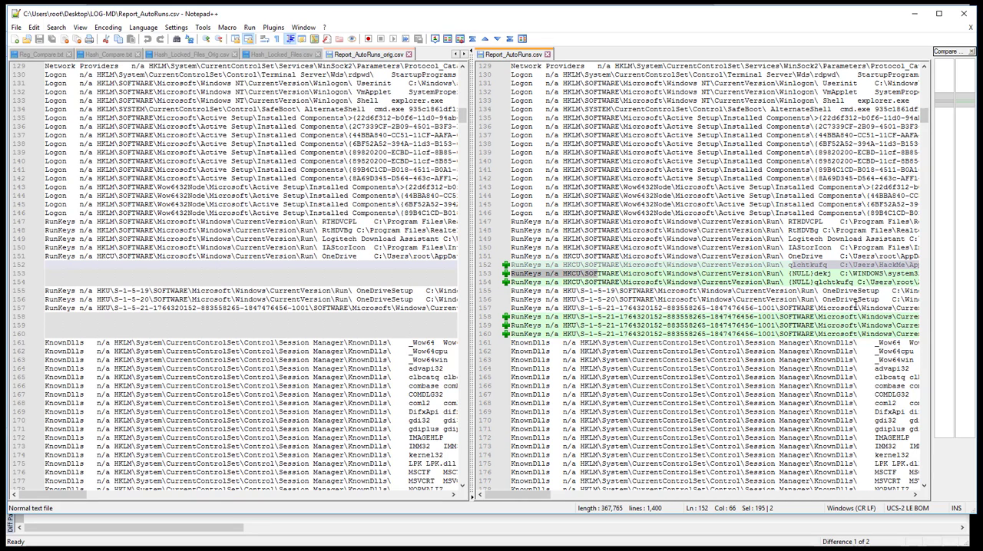
Close Notepad++ and, back in WinMerge, select the added RunKeys value names including '(NULL)dekj'.
click(964, 14)
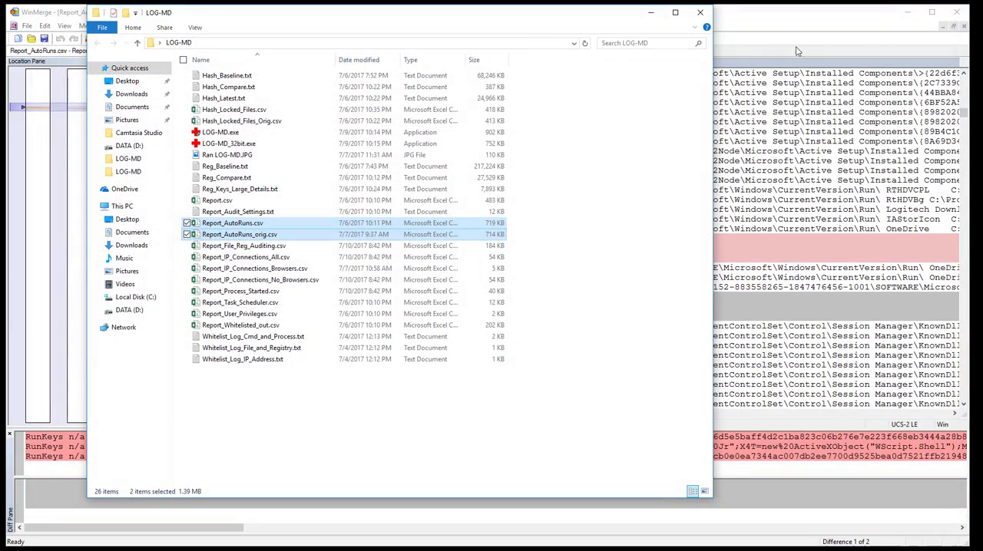
click(770, 21)
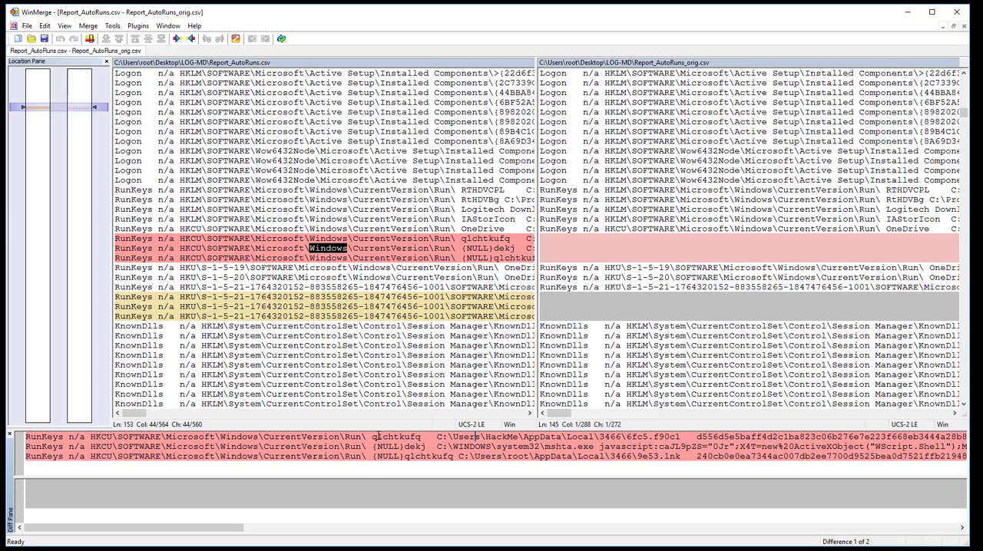
drag(374, 437, 492, 457)
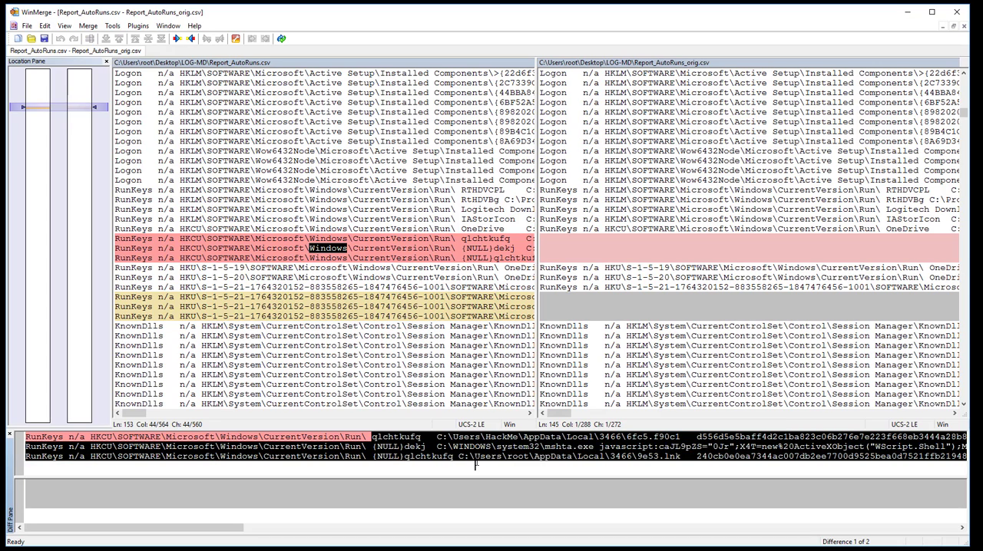
click(387, 441)
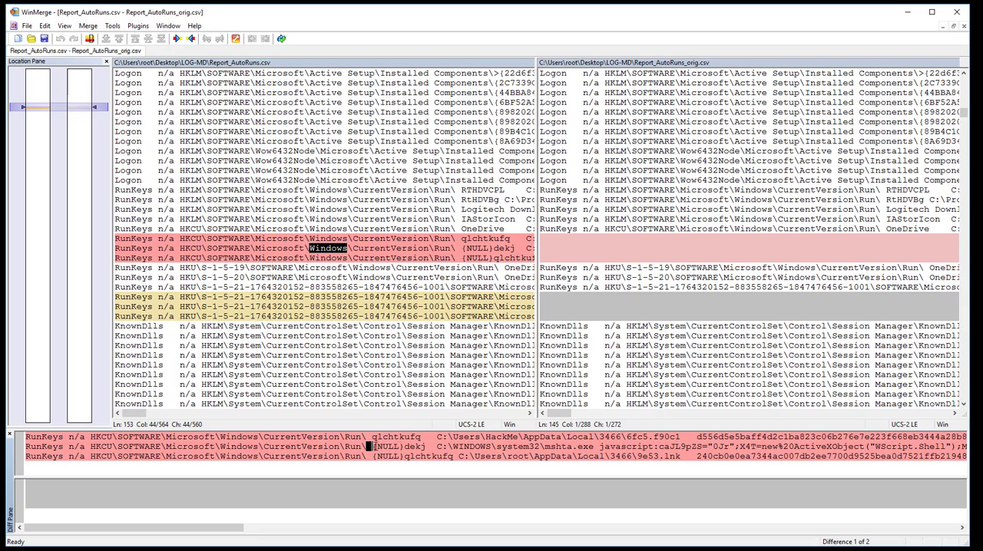
drag(367, 446, 411, 447)
key(super)
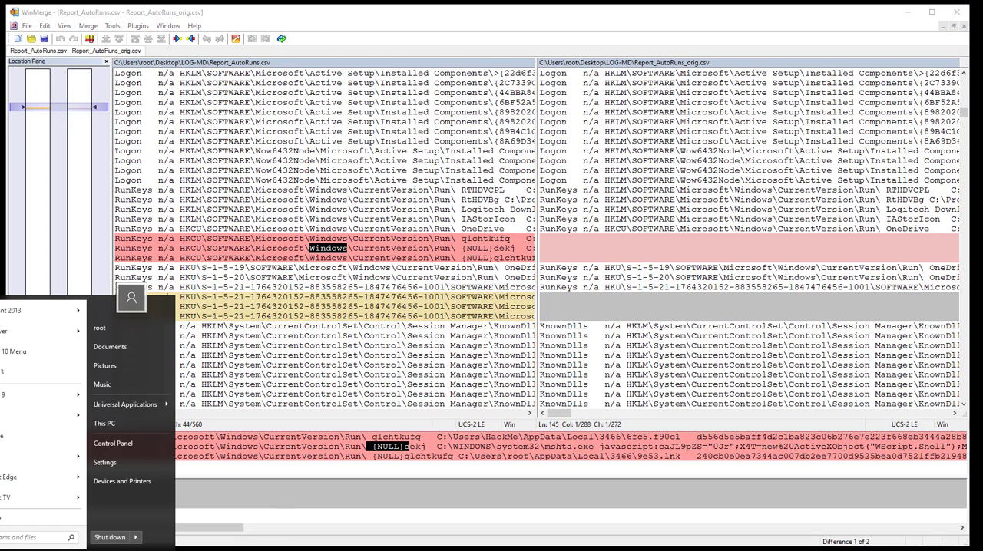
text(reg)
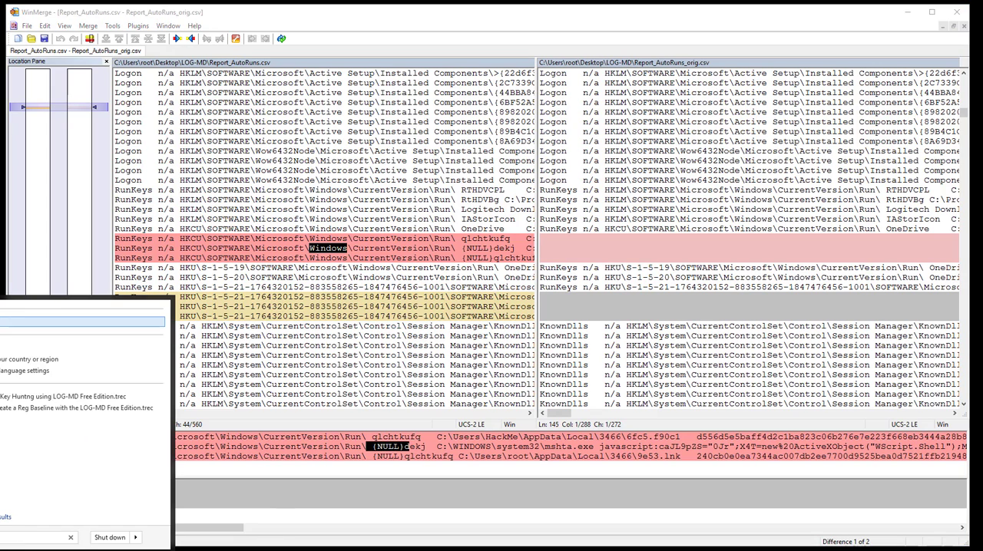
key(Escape)
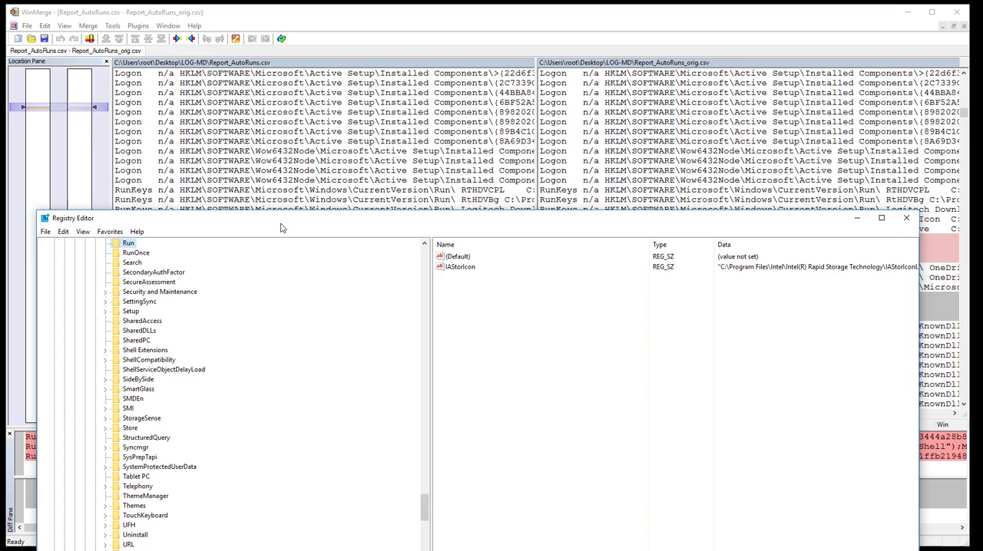
mouse_move(284, 228)
mouse_down()
mouse_move(330, 137)
mouse_move(342, 68)
mouse_up()
click(192, 104)
scroll(197, 115, up, 5)
scroll(197, 115, up, 5)
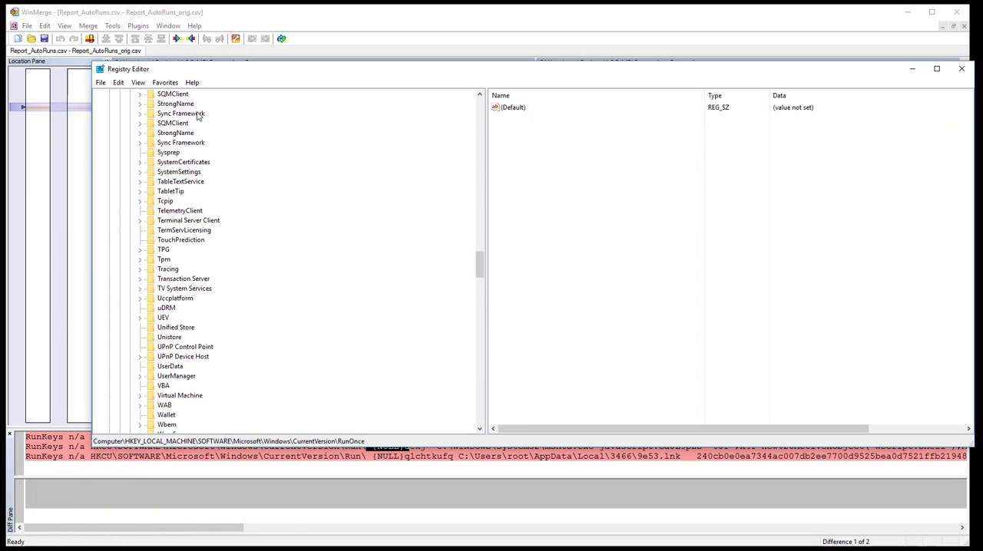
scroll(197, 115, up, 5)
click(110, 123)
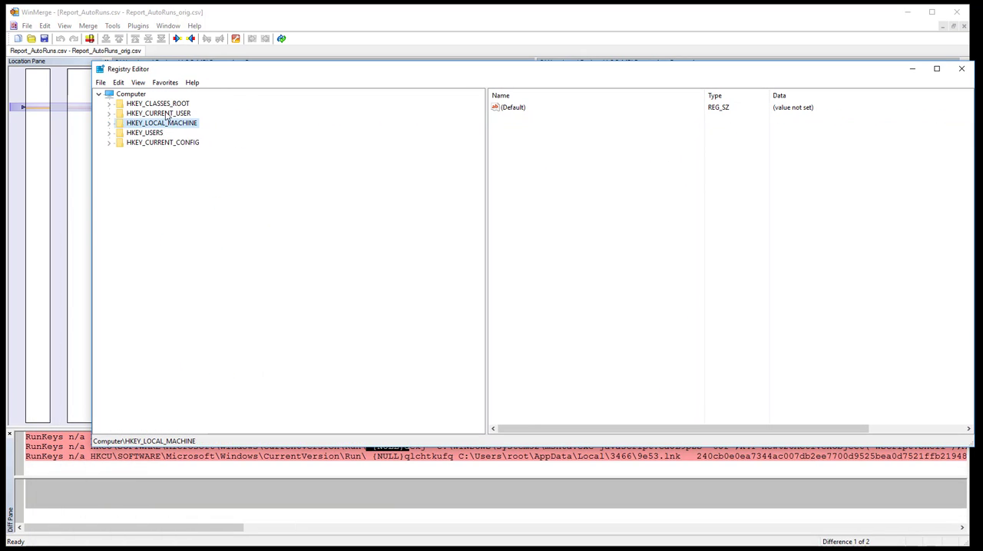
double_click(159, 113)
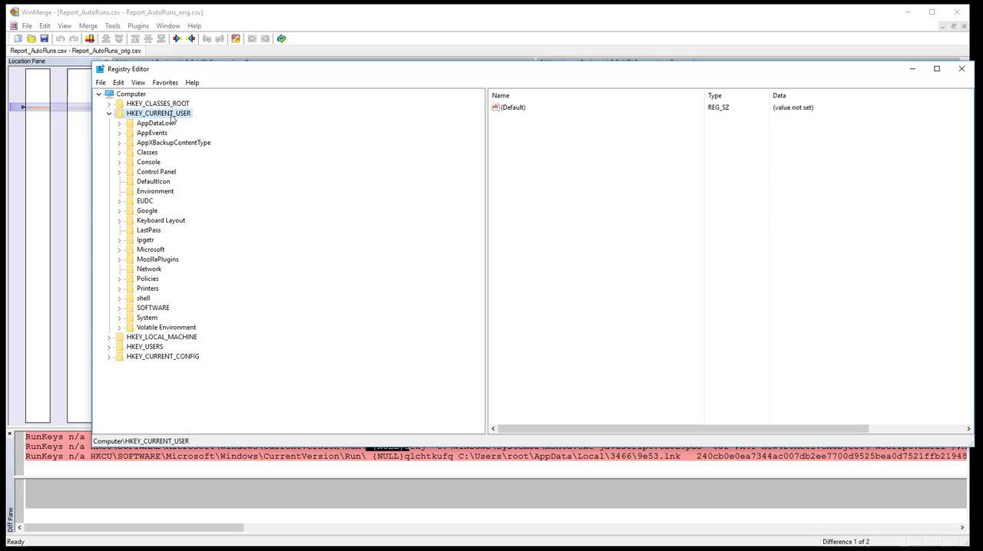
click(150, 249)
double_click(152, 307)
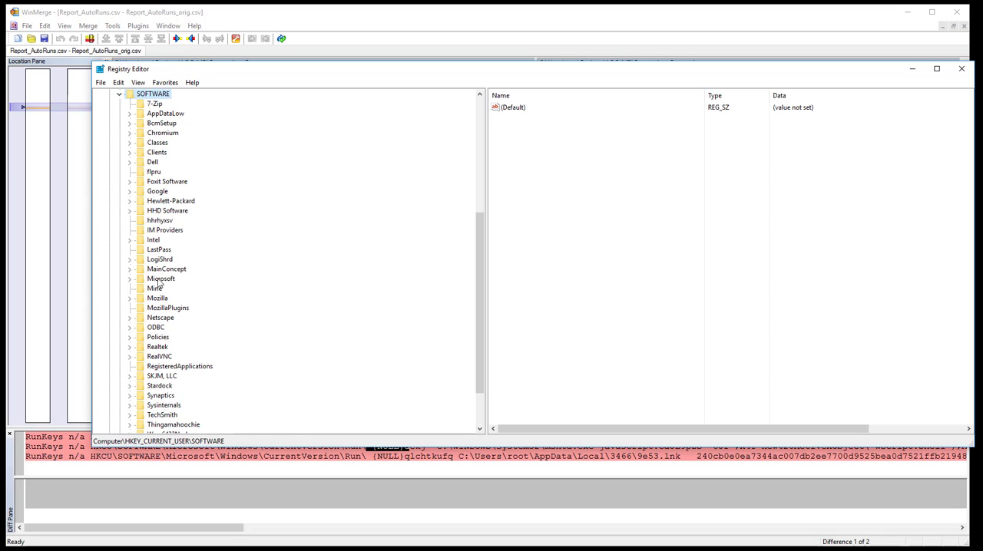
double_click(161, 282)
click(178, 279)
scroll(175, 285, down, 10)
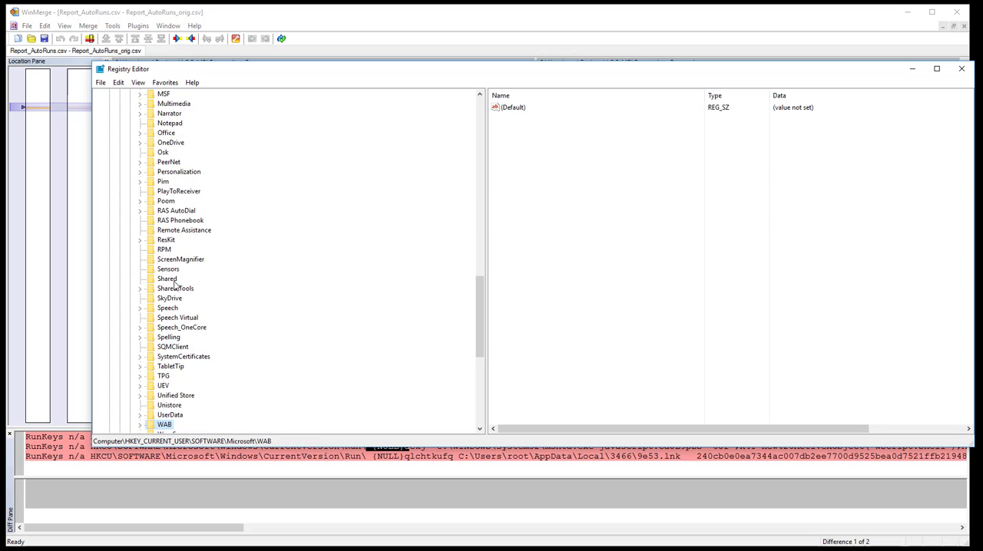
click(164, 192)
scroll(175, 230, down, 3)
double_click(170, 191)
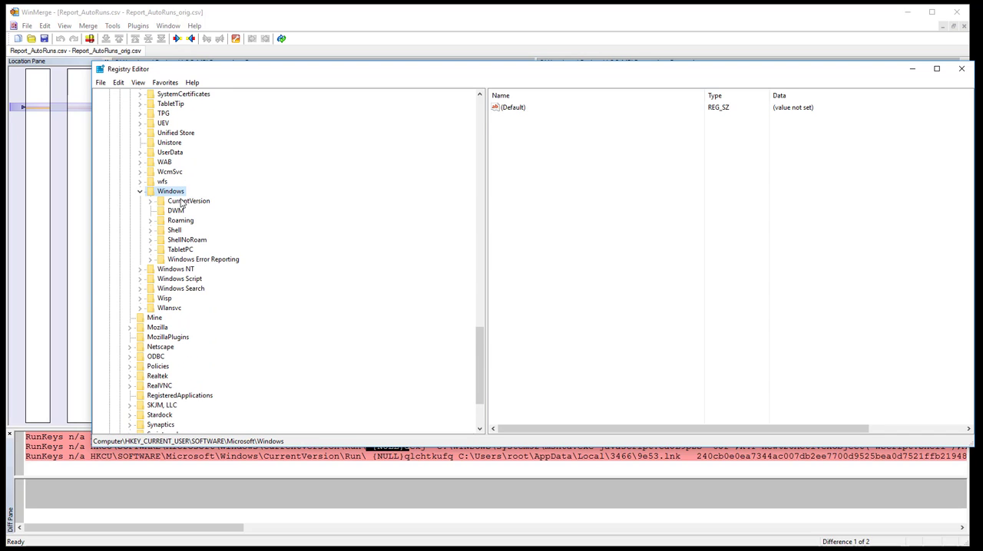
scroll(206, 289, down, 6)
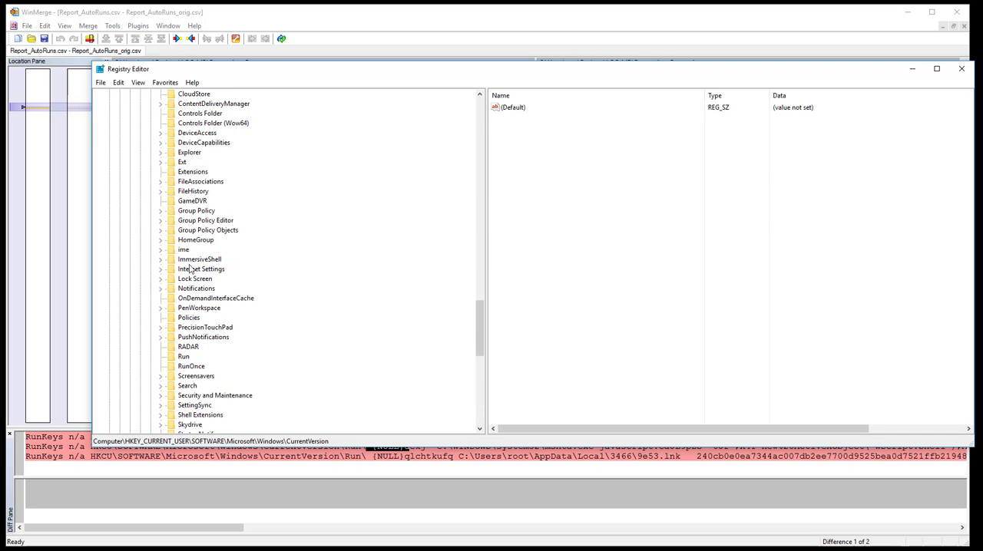
click(183, 356)
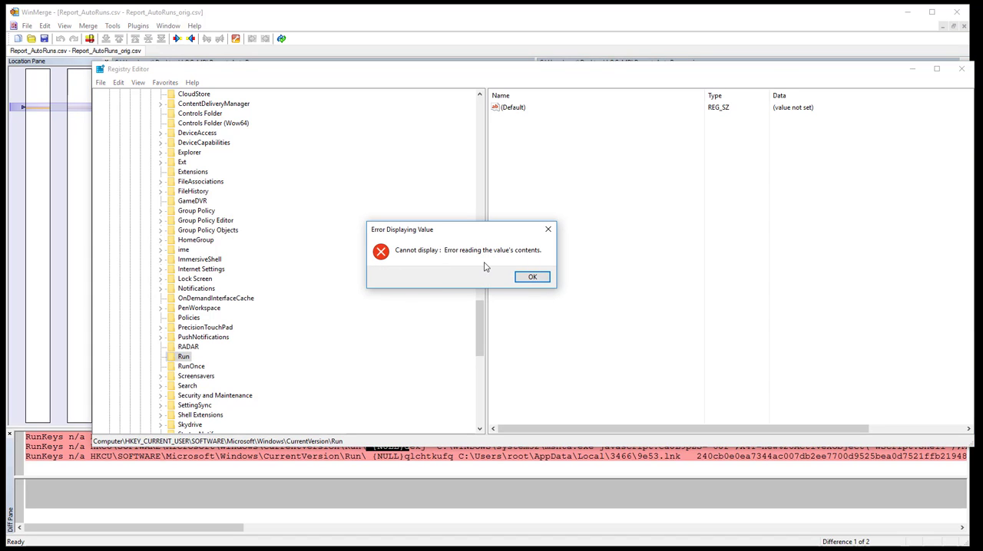
click(532, 277)
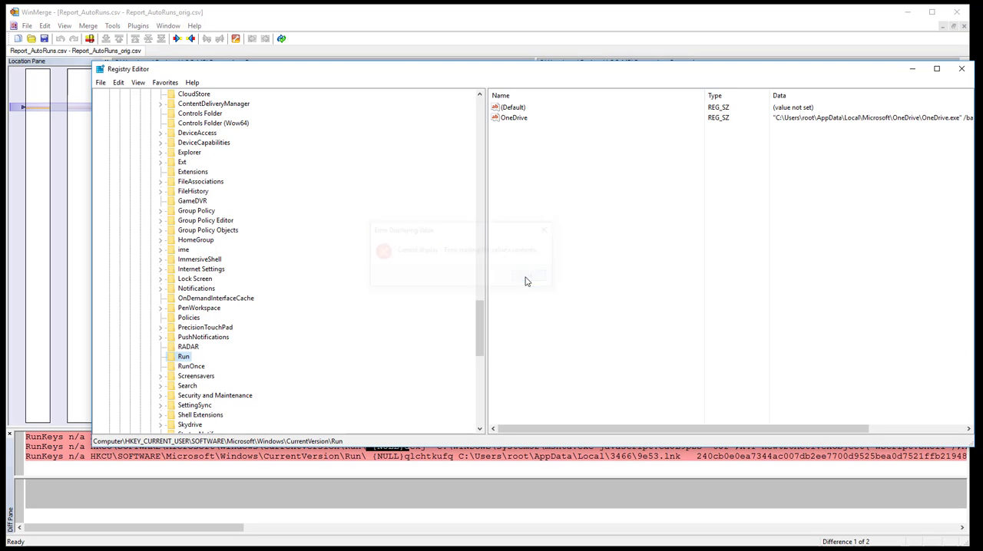
scroll(730, 230, right, 1)
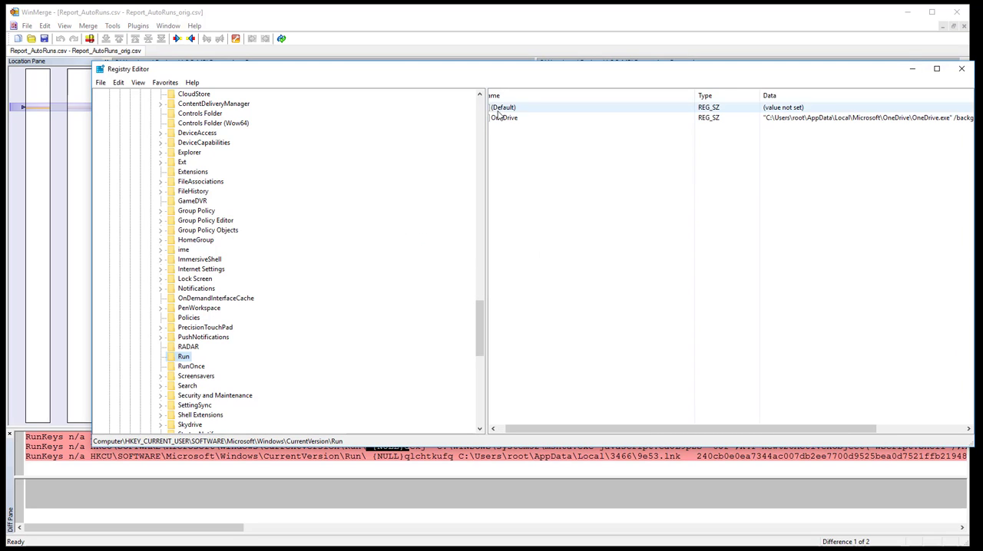
drag(525, 430, 534, 430)
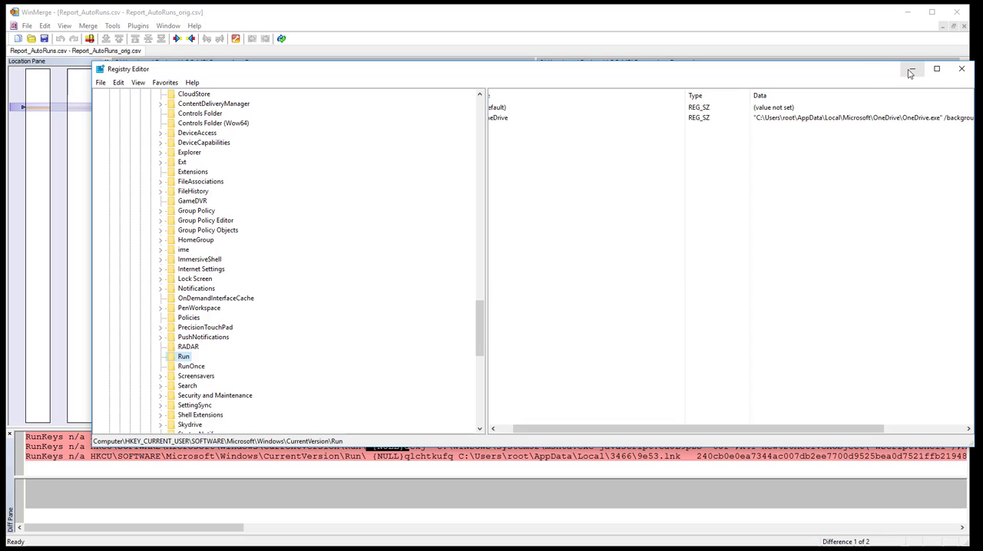
click(965, 70)
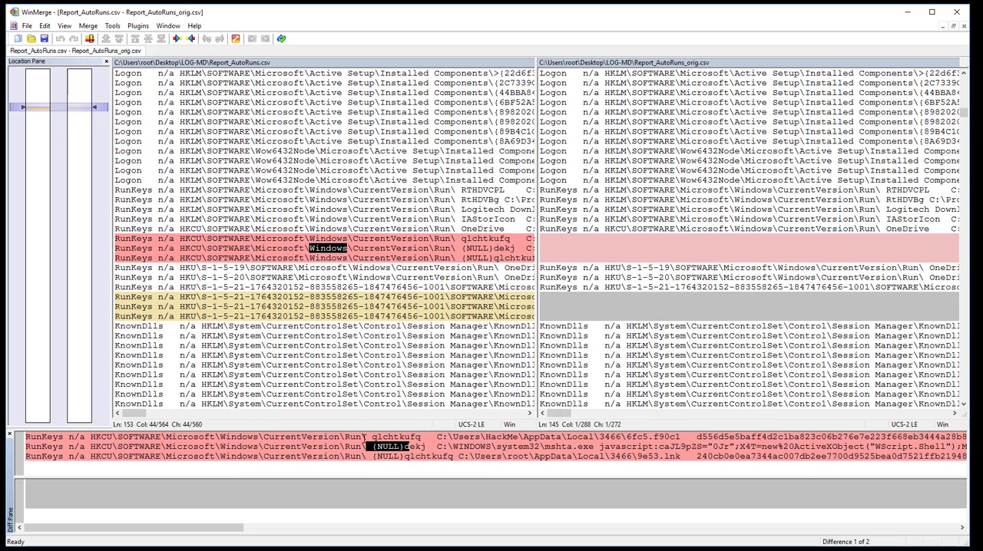
Highlight the qlchtkufq and dekj Run entries and the mshta.exe program path in the detail pane.
drag(373, 448, 459, 447)
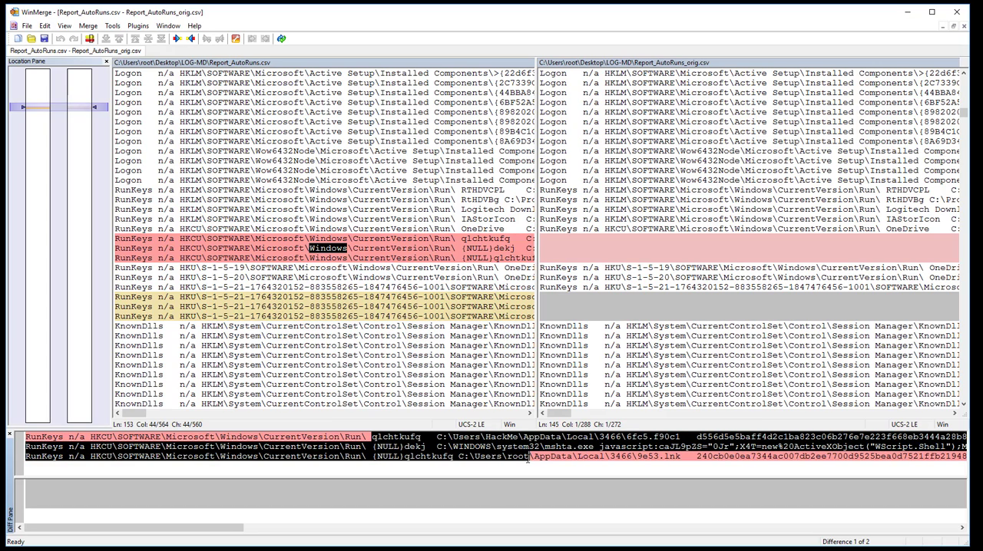
click(427, 448)
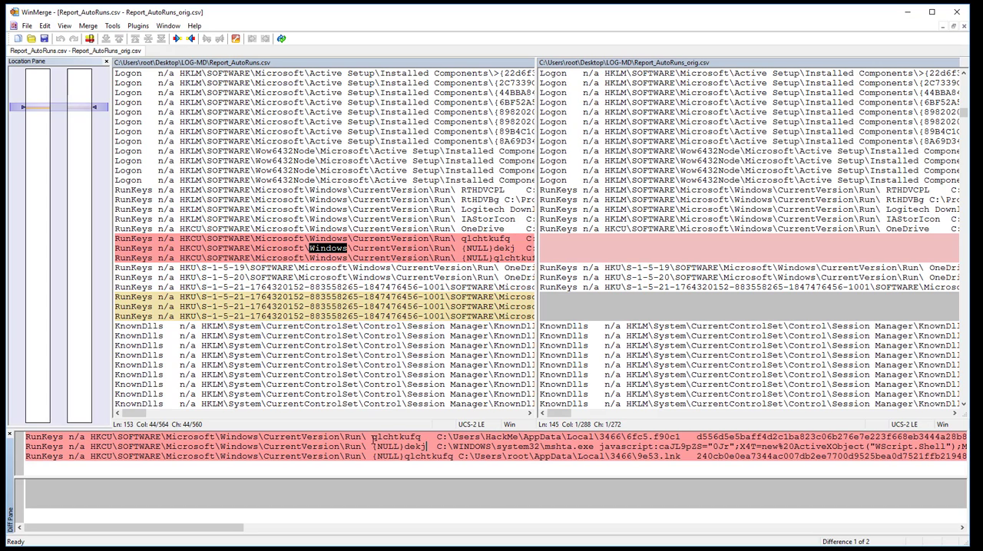
drag(373, 437, 498, 438)
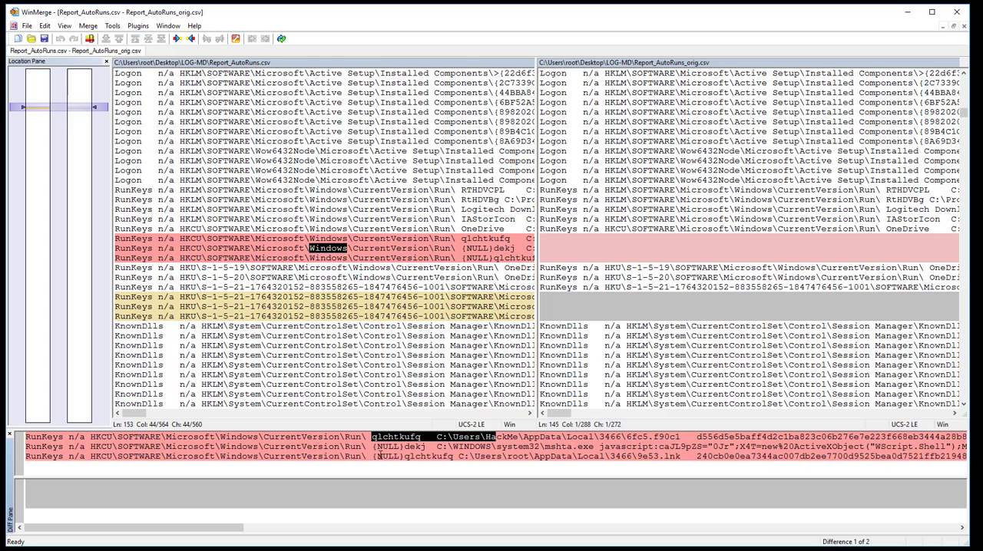
mouse_move(373, 448)
mouse_down()
mouse_move(658, 448)
mouse_move(719, 470)
mouse_up()
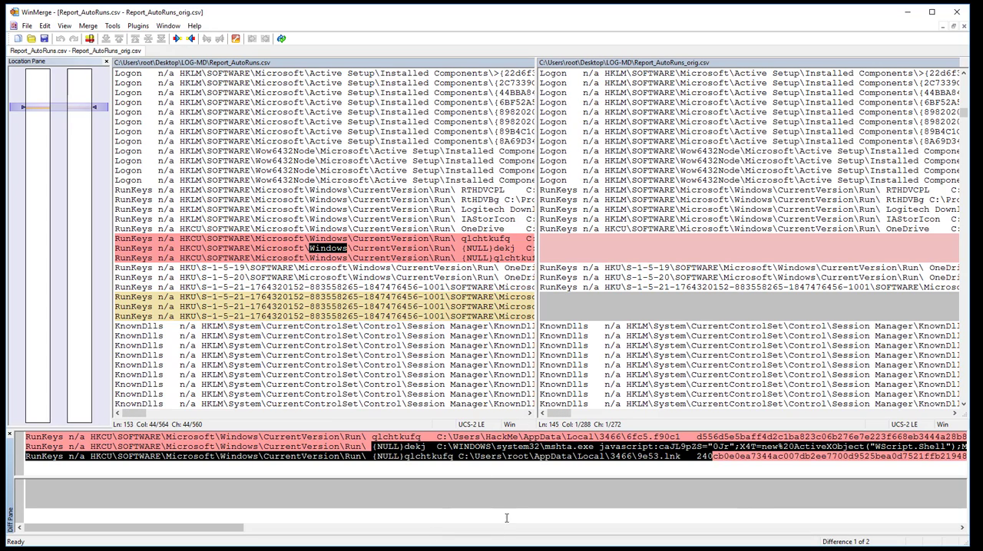
click(523, 453)
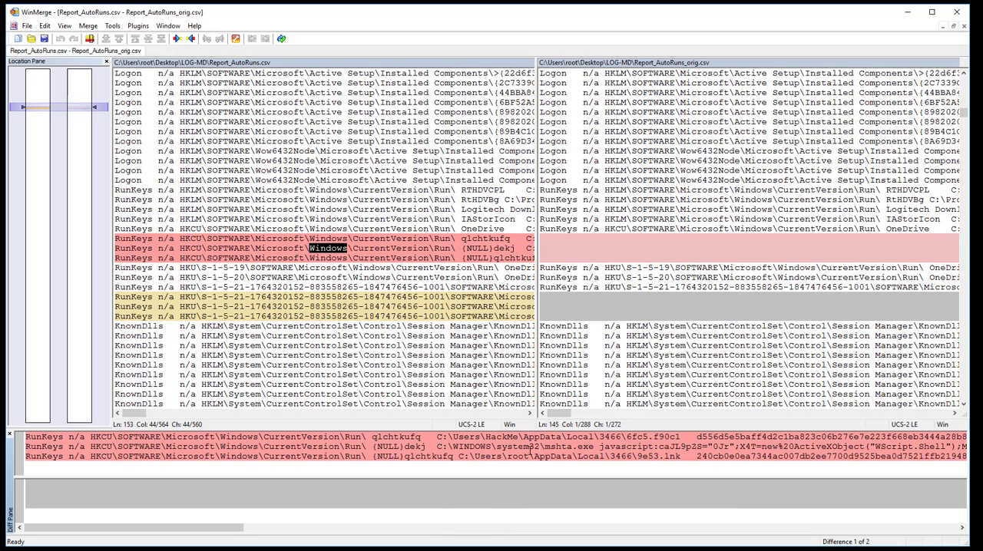
drag(438, 447, 600, 447)
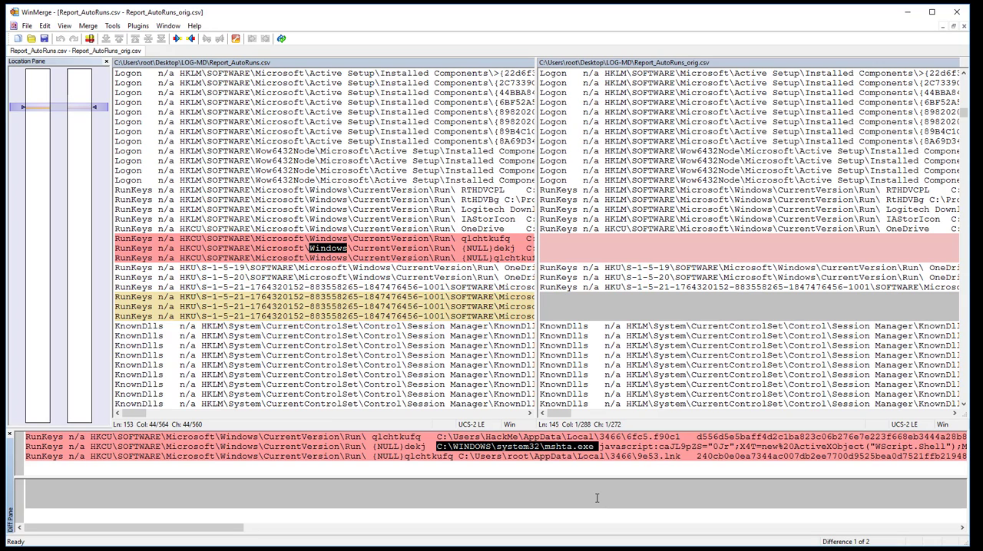
Scroll right along the dekj line to follow the javascript command.
key(Right)
key(Right)
key(Right)
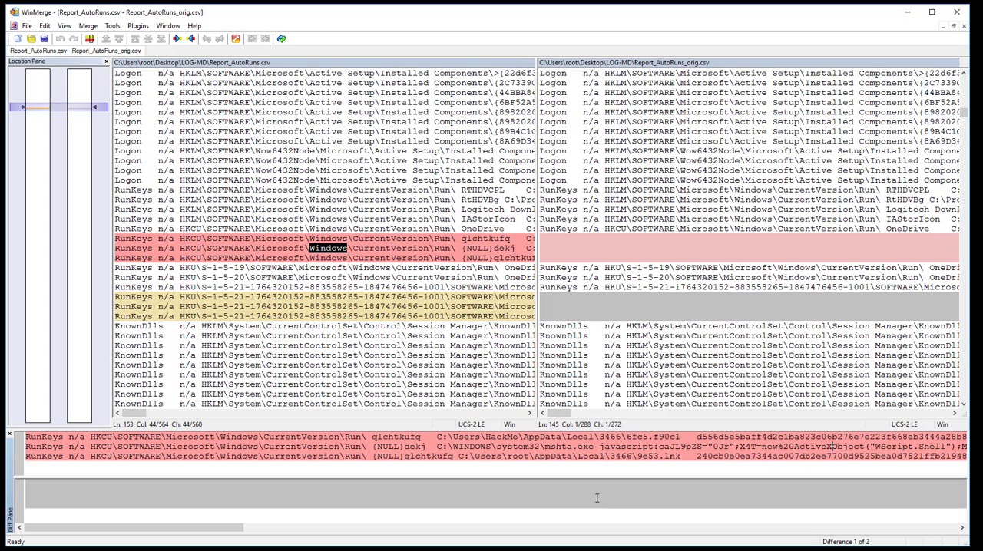
key(Right)
key(Right)
key(Right)
key(Right)
key(Right)
key(Right)
key(Right)
key(Right)
key(Right)
key(Right)
key(Right)
key(Right)
key(Right)
key(Right)
key(Right)
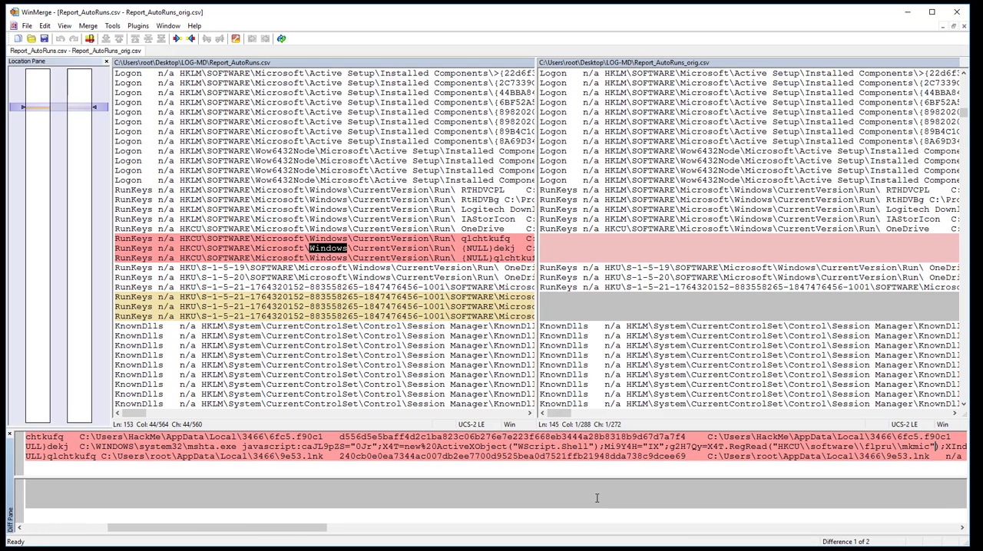
key(Right)
key(Right)
key(Right)
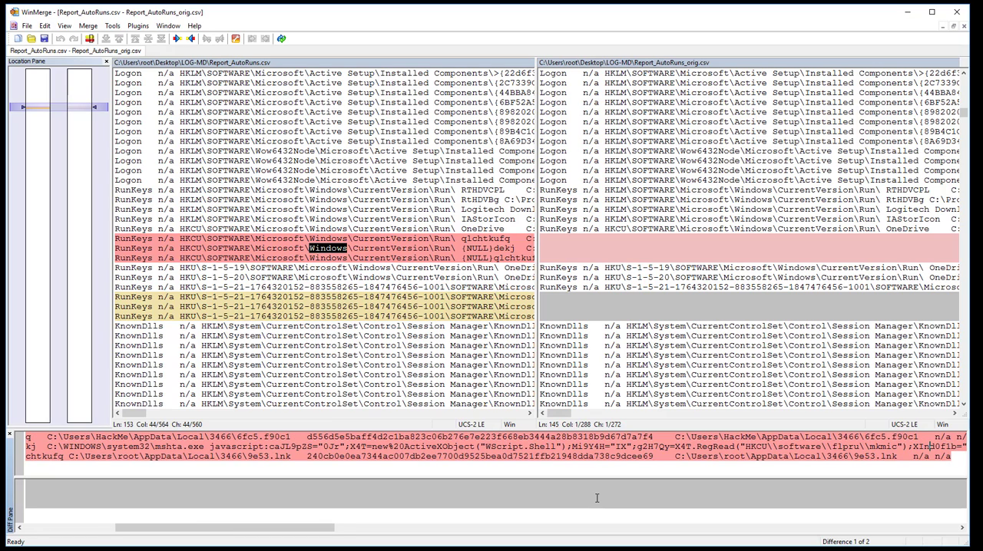
key(Right)
key(Right)
key(Right)
key(Right)
key(Right)
key(Right)
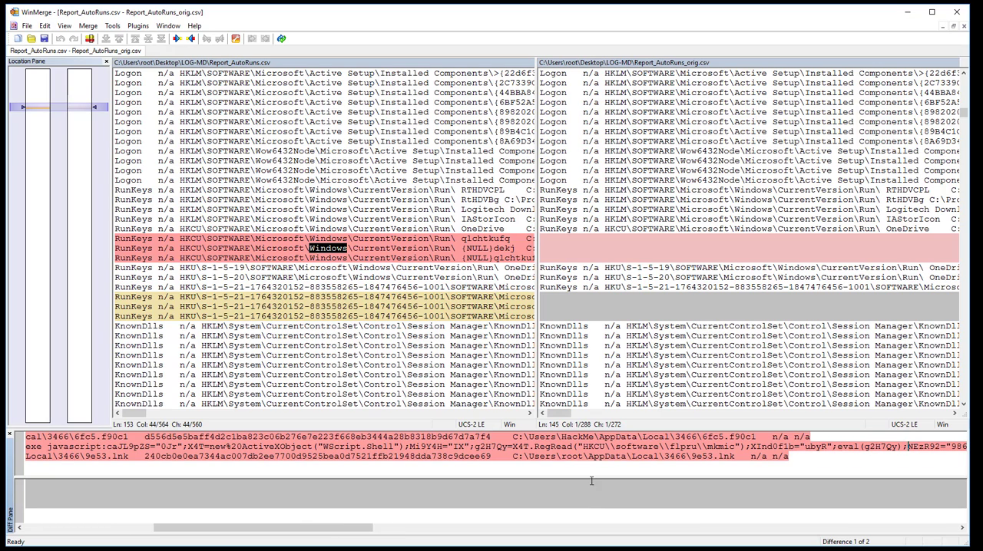
Highlight the dropped file paths: the AppData\Local\3466 folder and the 9e53.lnk shortcut.
drag(514, 437, 702, 447)
click(674, 441)
drag(599, 437, 701, 437)
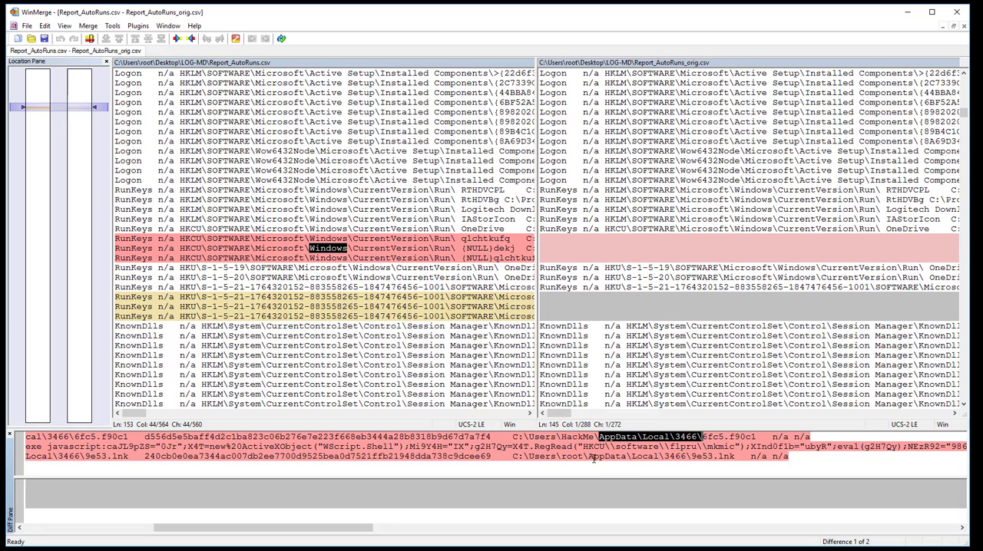
drag(590, 456, 735, 457)
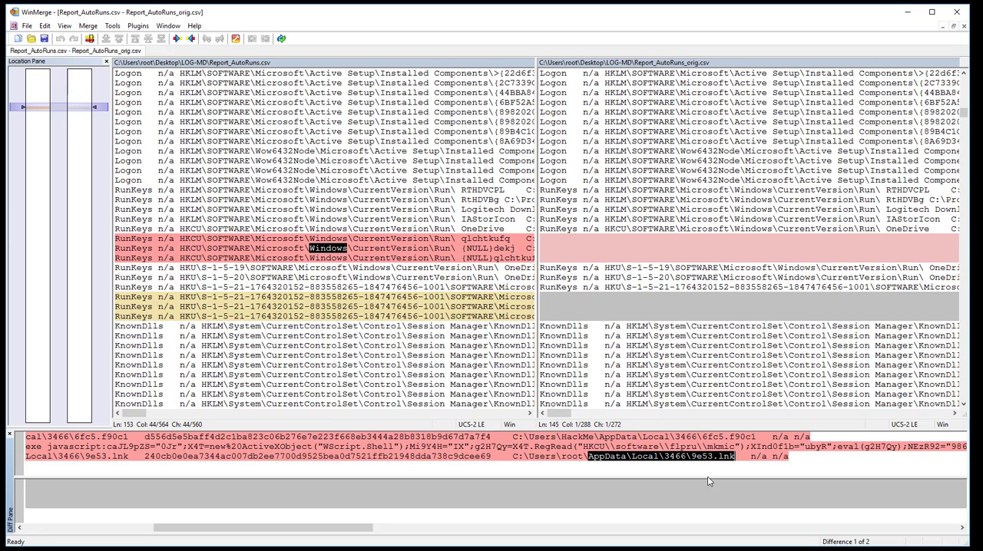
Highlight the ActiveXObject script and the HKCU\software\flpru\mkmic path it reads, viewing the line end to end.
drag(584, 447, 738, 447)
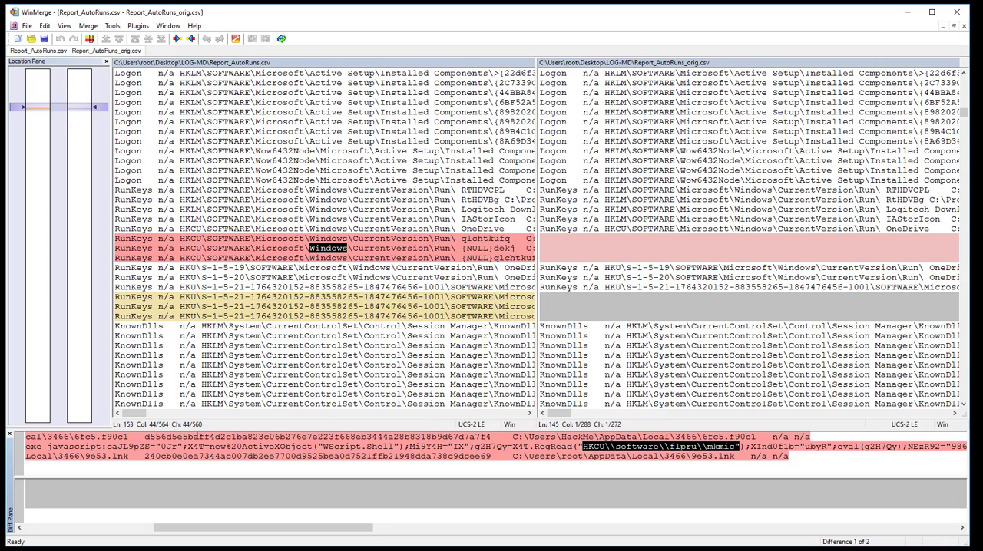
drag(166, 447, 741, 447)
click(586, 447)
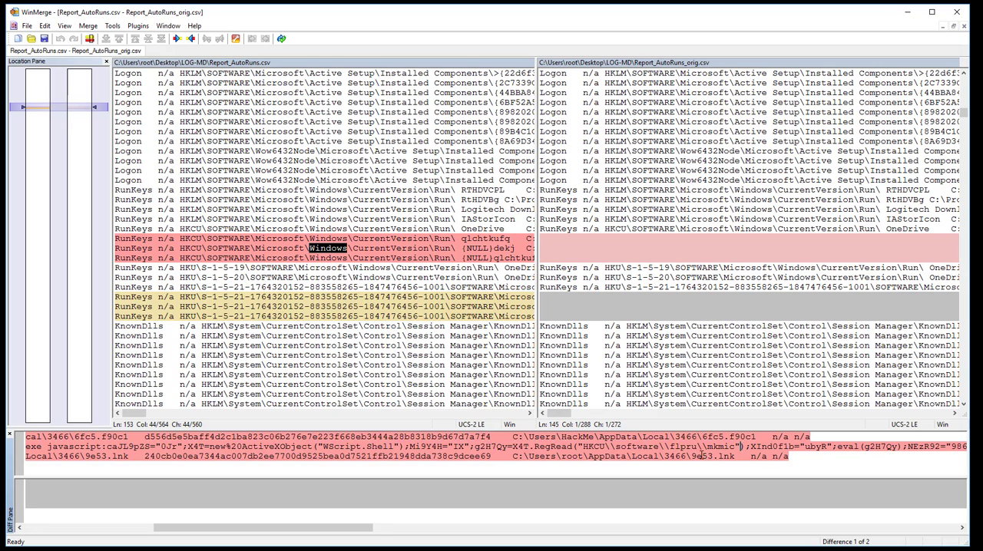
mouse_move(585, 447)
mouse_down()
mouse_move(791, 447)
mouse_move(772, 446)
mouse_up()
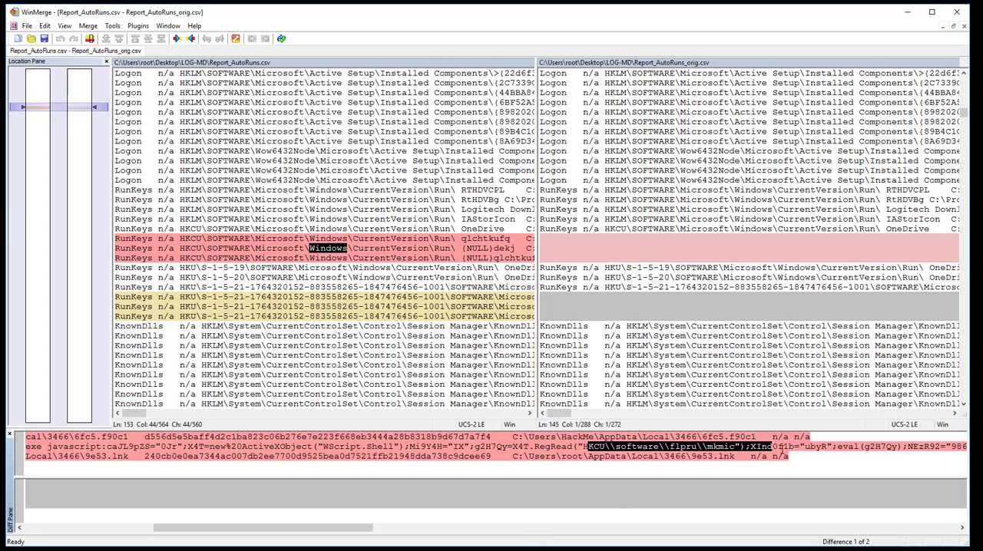
click(775, 447)
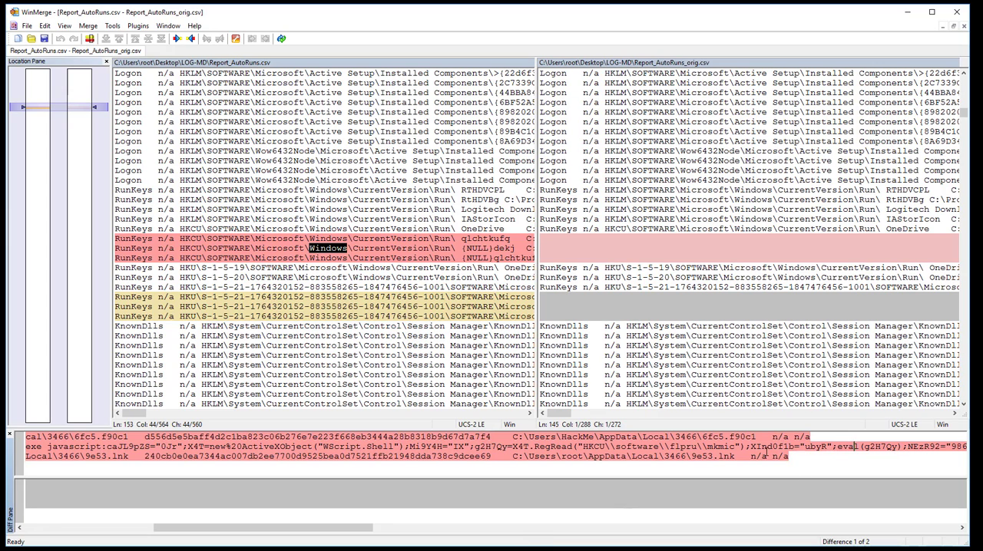
key(End)
scroll(766, 452, right, 8)
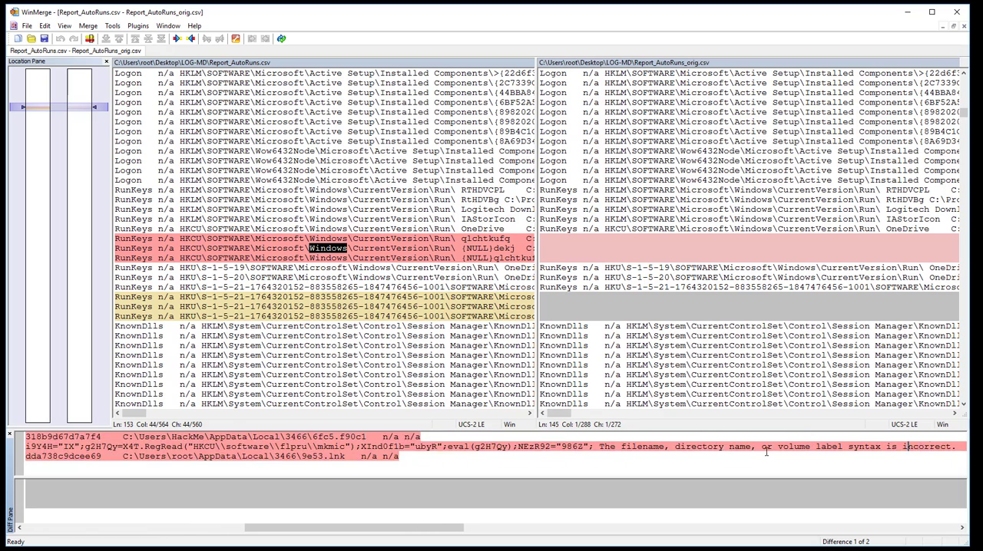
scroll(766, 453, right, 8)
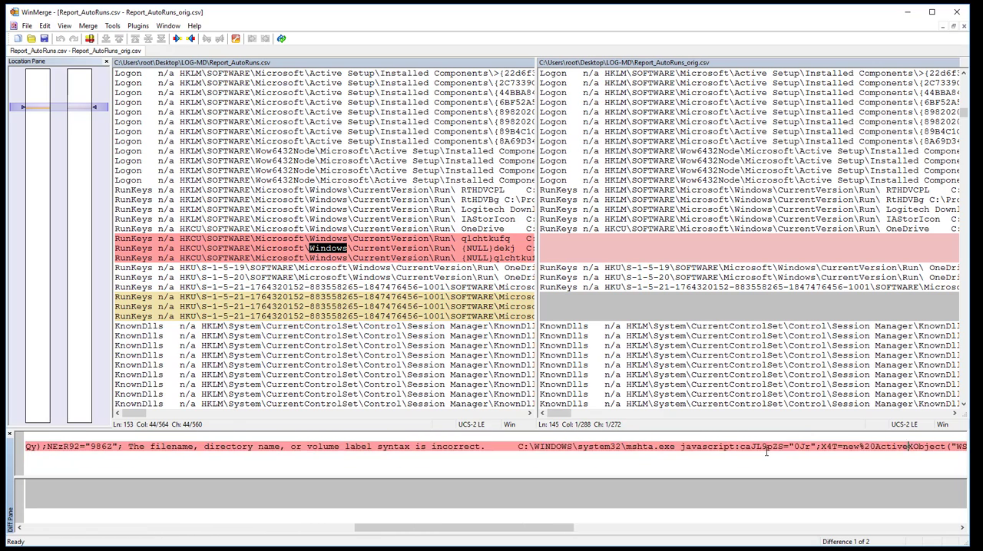
scroll(766, 453, right, 6)
key(Home)
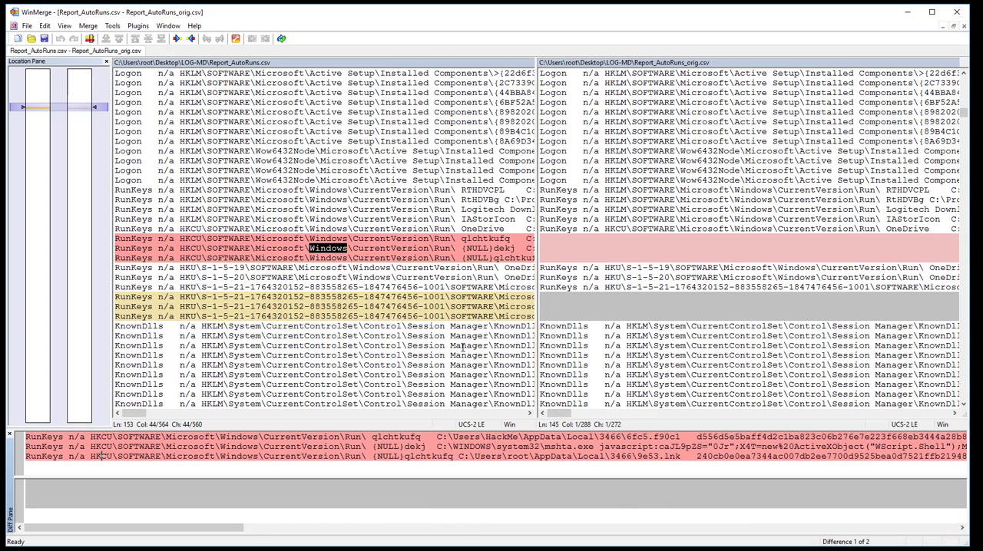
Mark the HKCU\SOFTWARE key path and the HKU user SID of the later added Run entries.
click(201, 240)
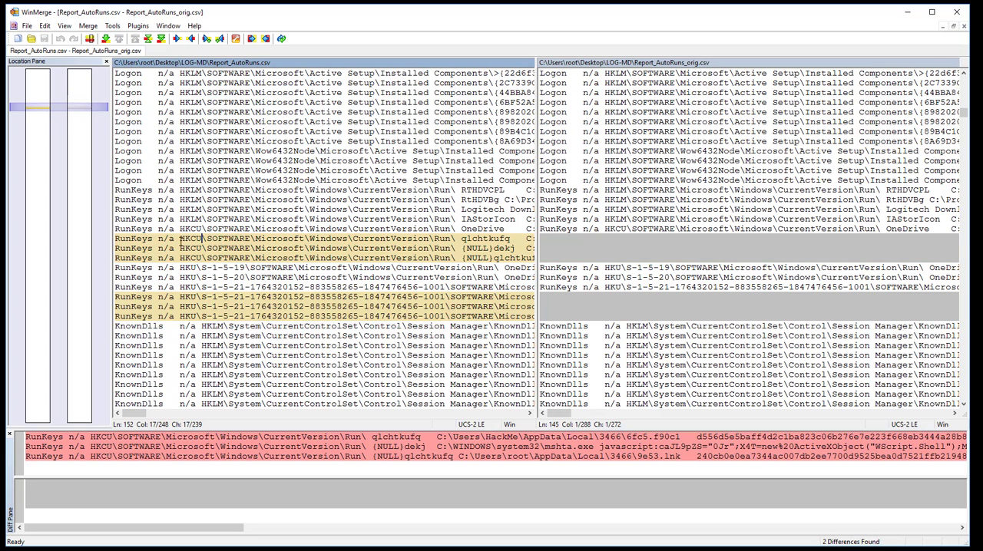
drag(181, 239, 246, 240)
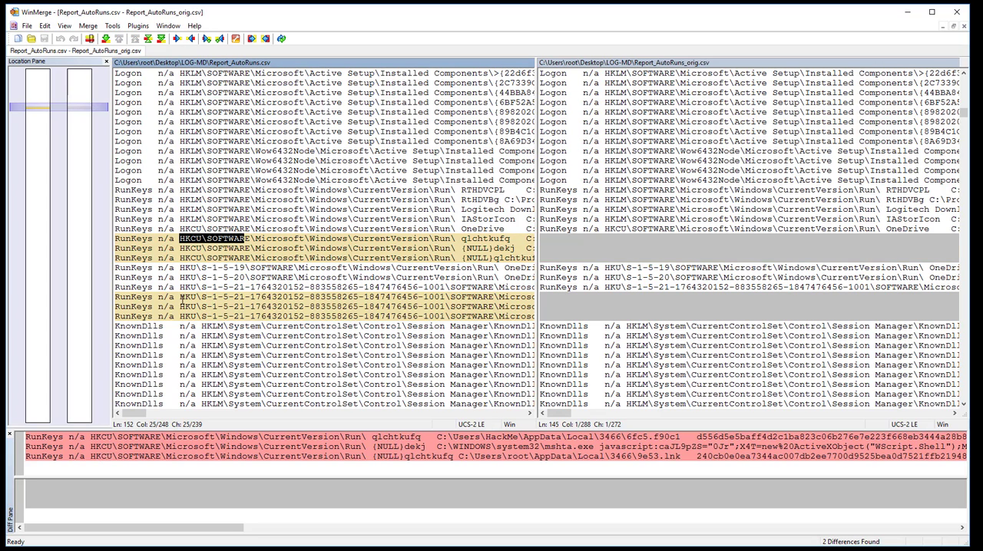
mouse_move(181, 297)
mouse_down()
mouse_move(396, 306)
mouse_move(446, 297)
mouse_up()
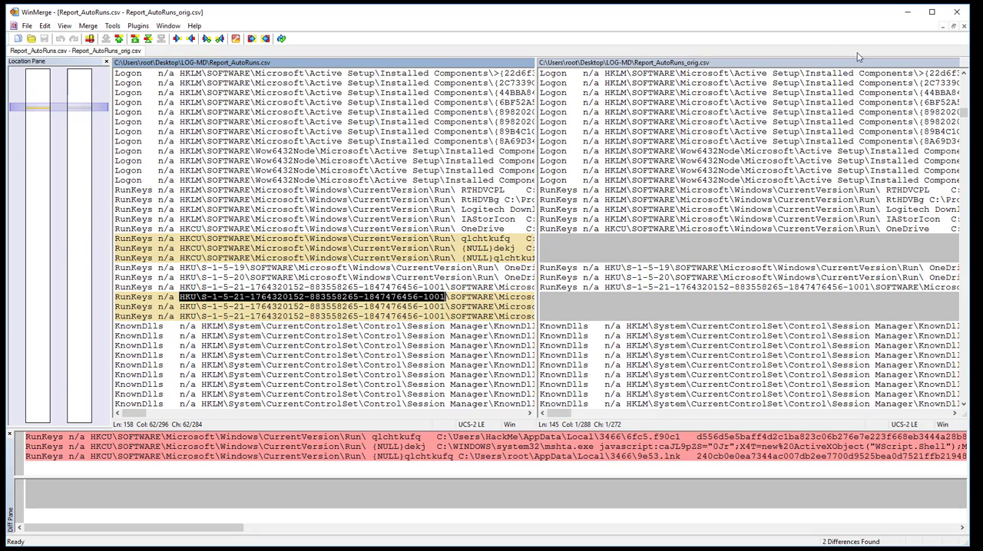
Minimize WinMerge and open Reg_Keys_Large_Details.txt from the LOG-MD folder in Notepad++.
click(907, 12)
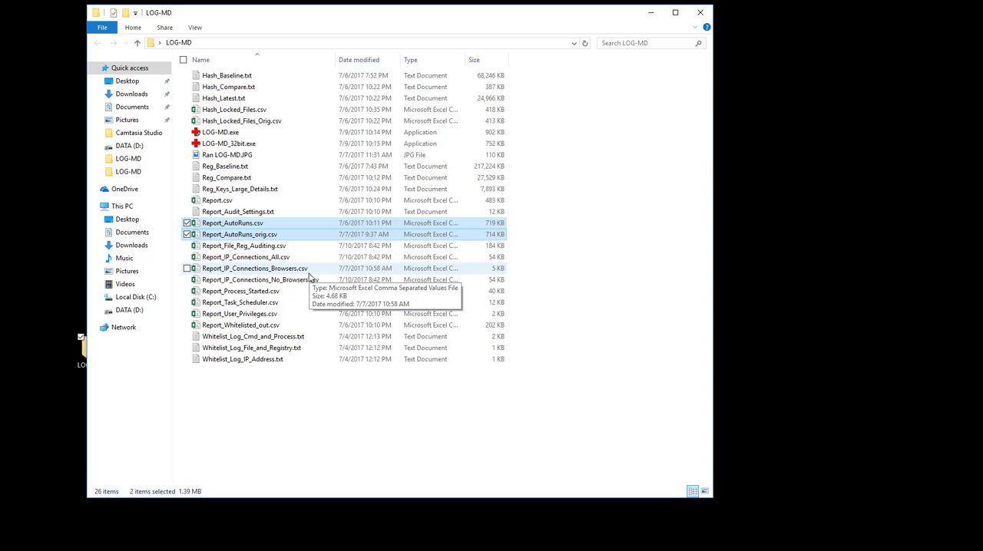
click(247, 190)
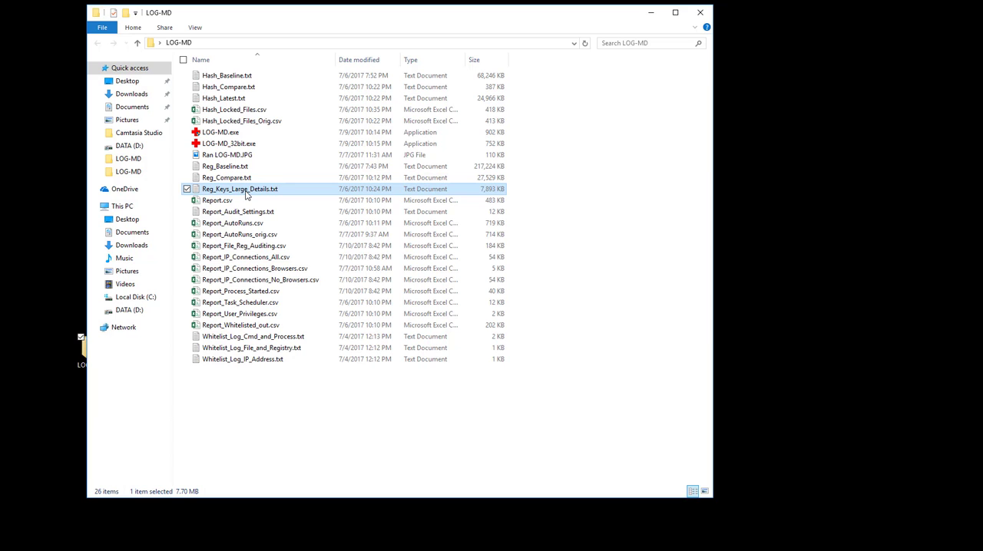
right_click(247, 193)
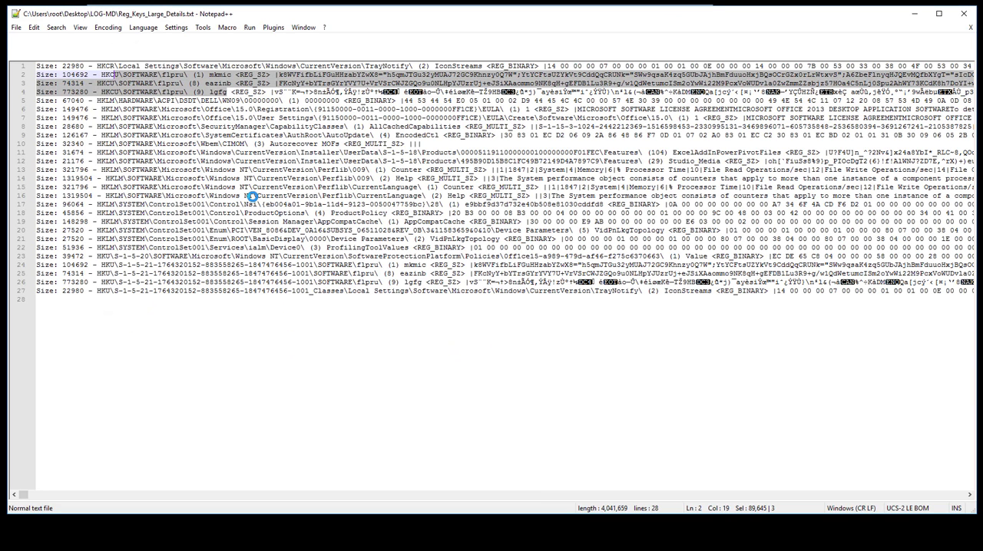
click(119, 76)
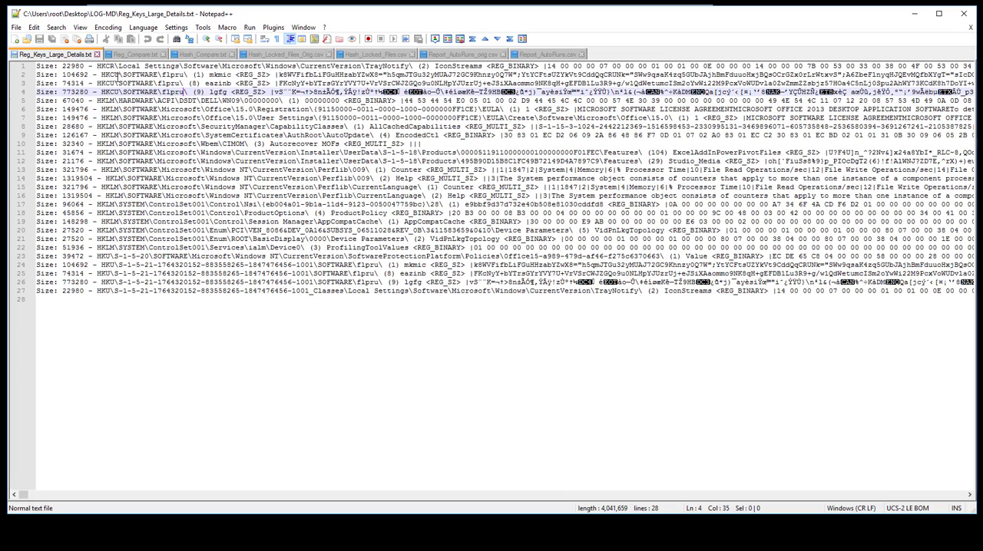
drag(119, 76, 230, 93)
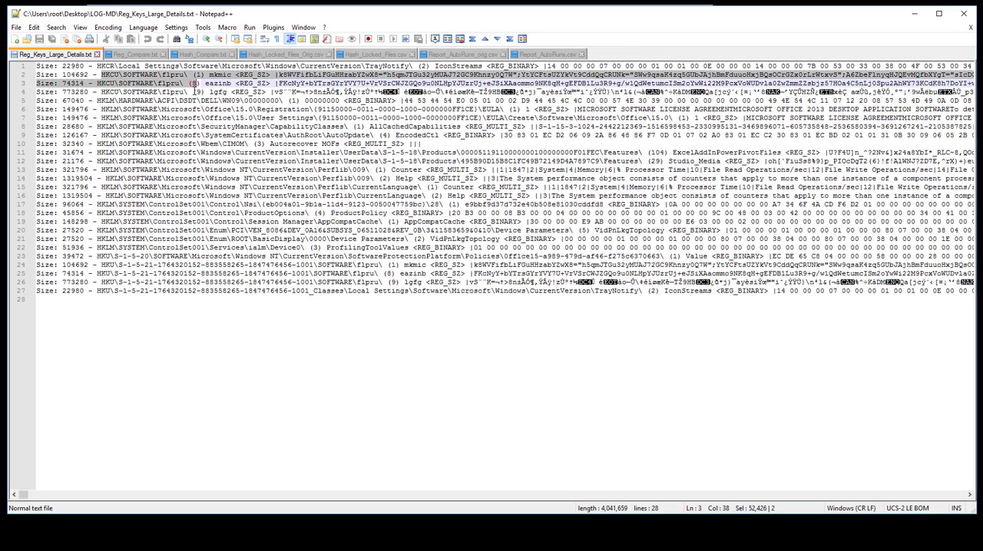
click(232, 76)
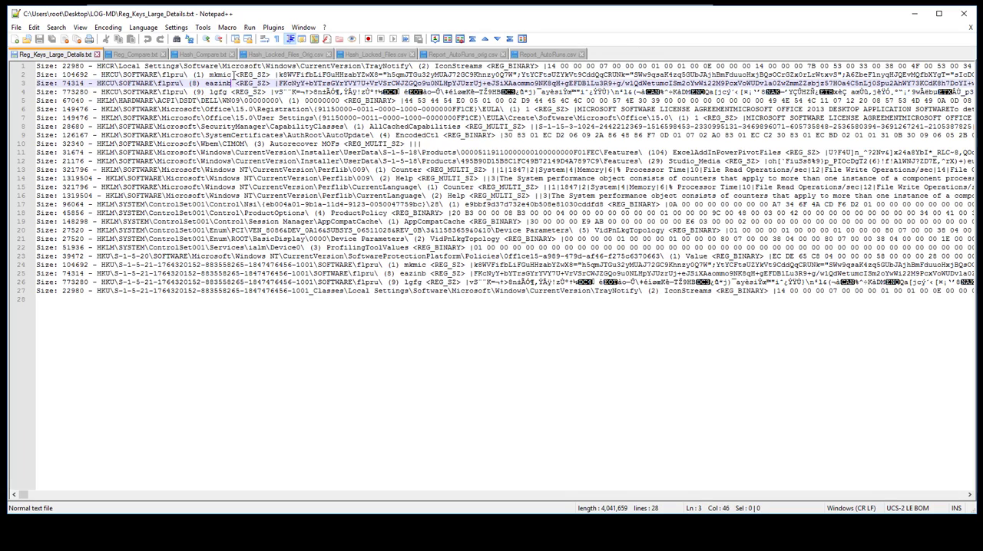
drag(231, 76, 102, 73)
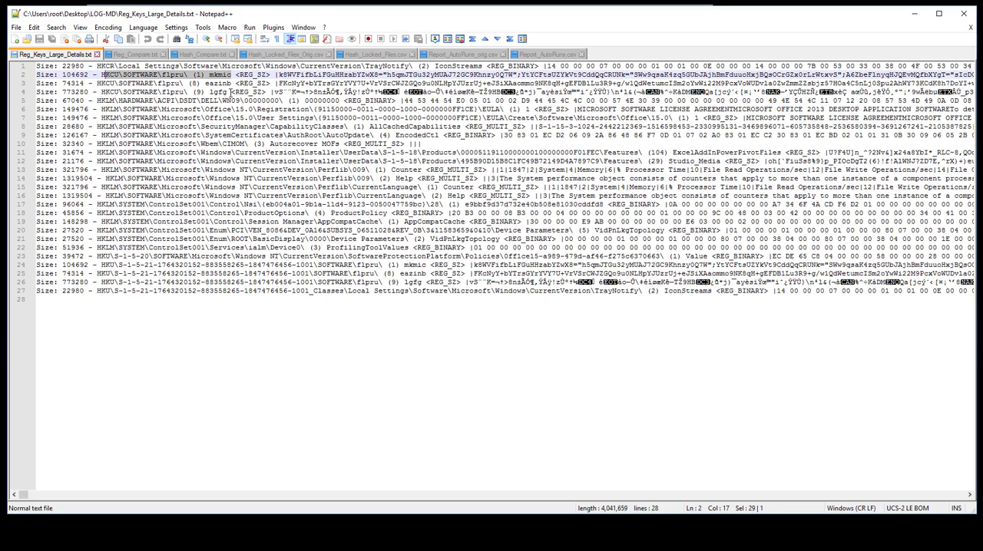
drag(230, 93, 97, 77)
click(278, 92)
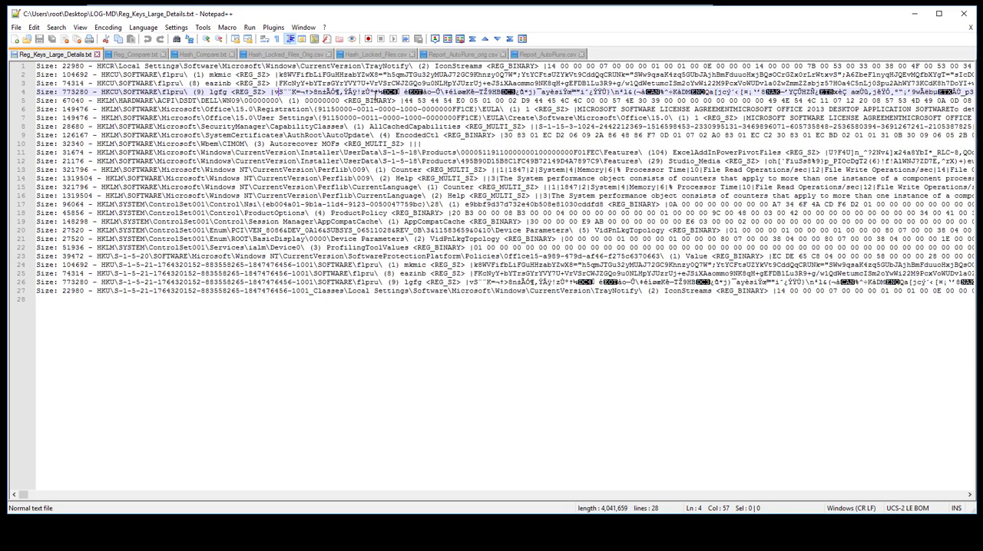
drag(275, 92, 553, 92)
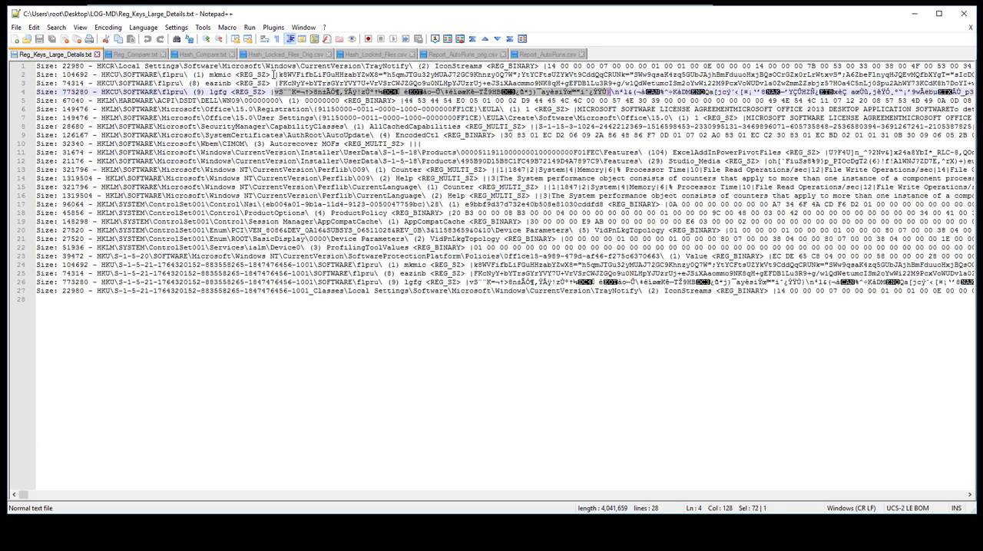
drag(274, 75, 631, 76)
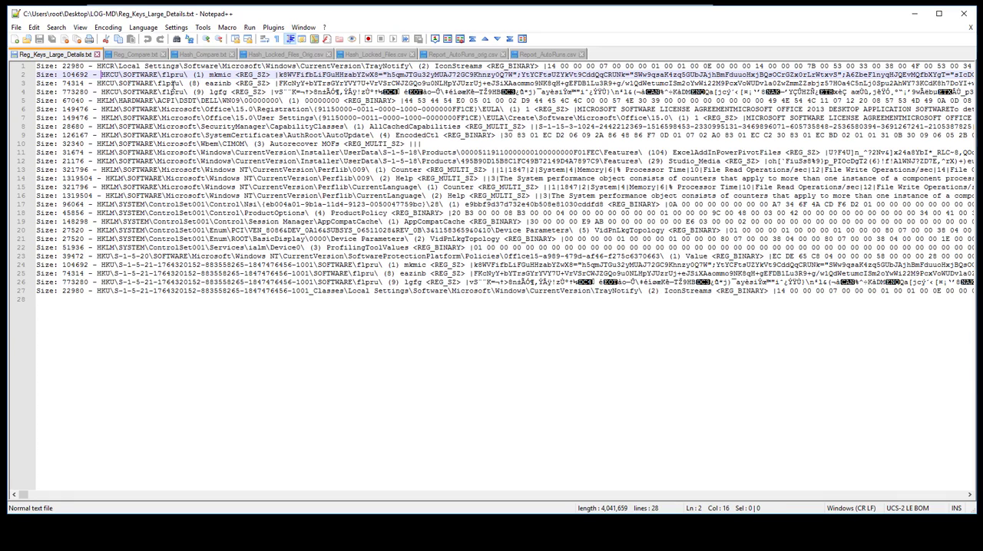
drag(101, 76, 200, 93)
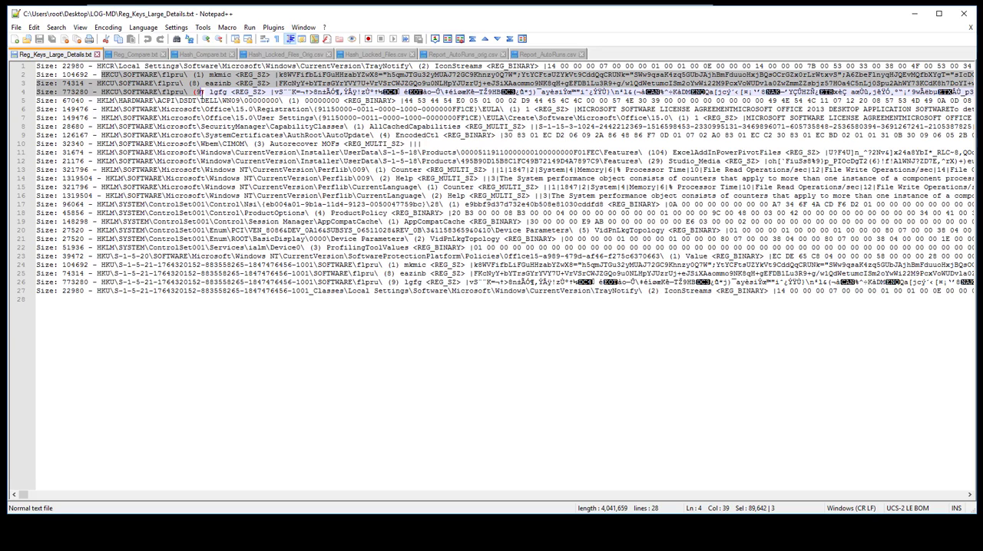
Examine the 74314 size on line 3 and the lgfg value data on line 4.
click(66, 85)
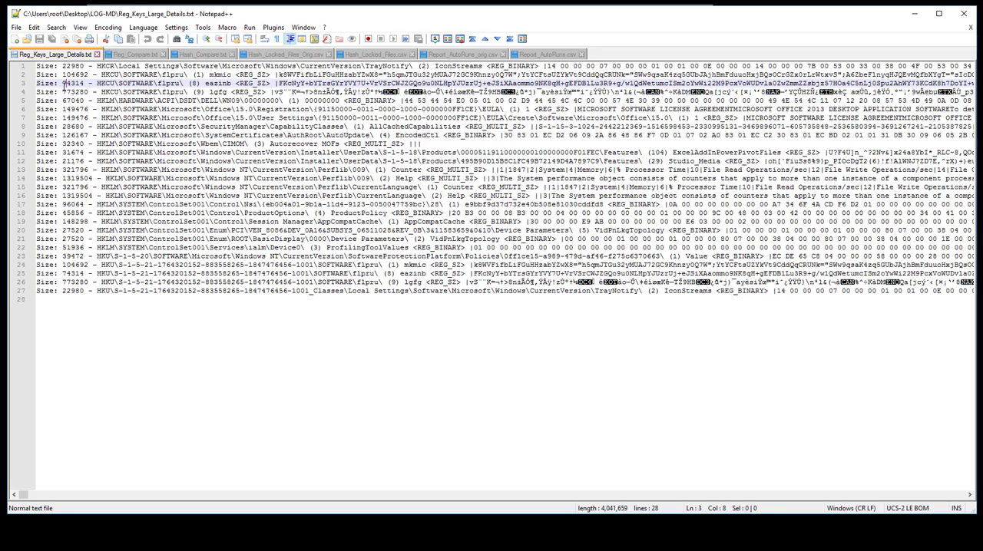
double_click(66, 84)
click(63, 73)
drag(63, 92, 91, 91)
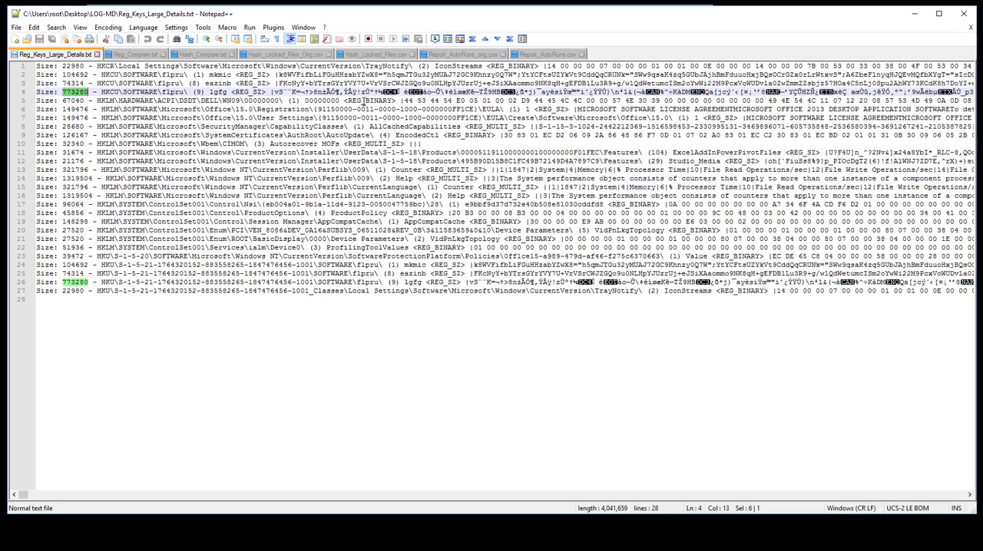
drag(384, 92, 454, 94)
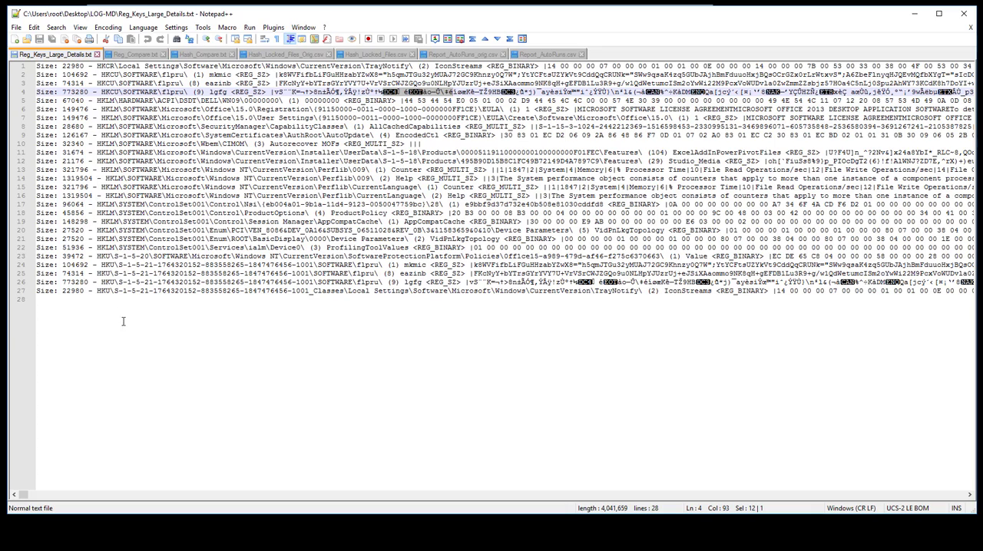
Match the HKU duplicate entries on lines 25–27 against the three HKCU f1pru lines, then minimize Notepad++.
mouse_move(97, 273)
mouse_down()
mouse_move(284, 273)
mouse_move(376, 292)
mouse_up()
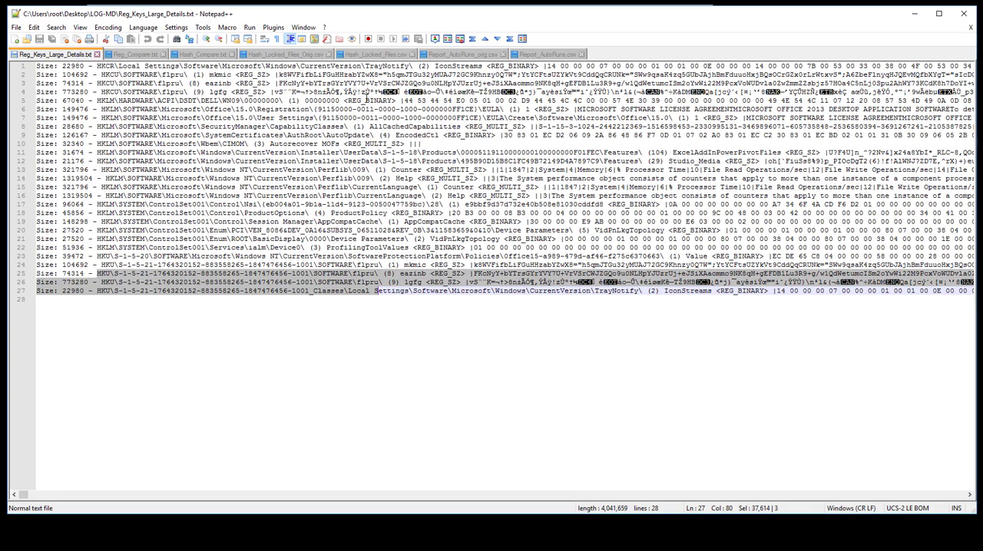
click(234, 91)
drag(102, 92, 102, 74)
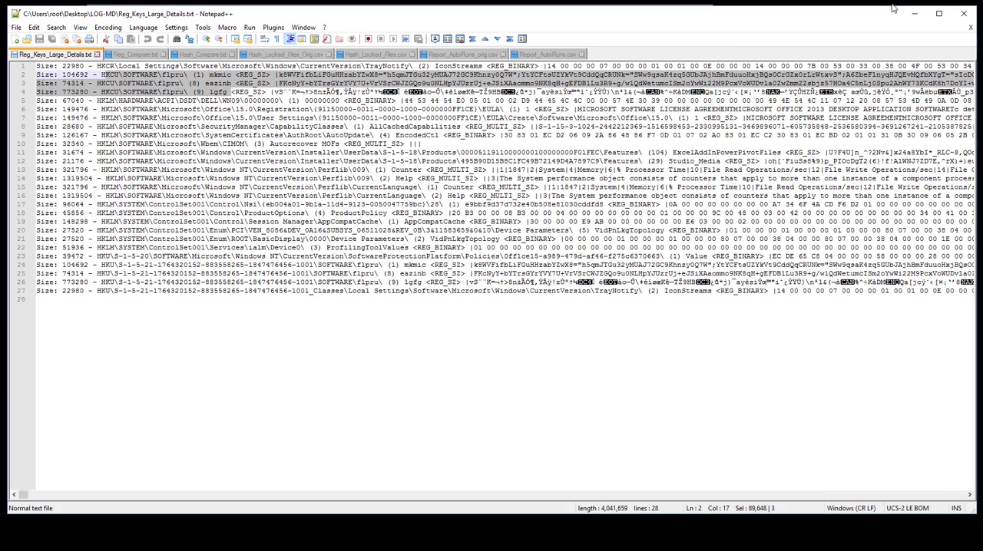
click(913, 13)
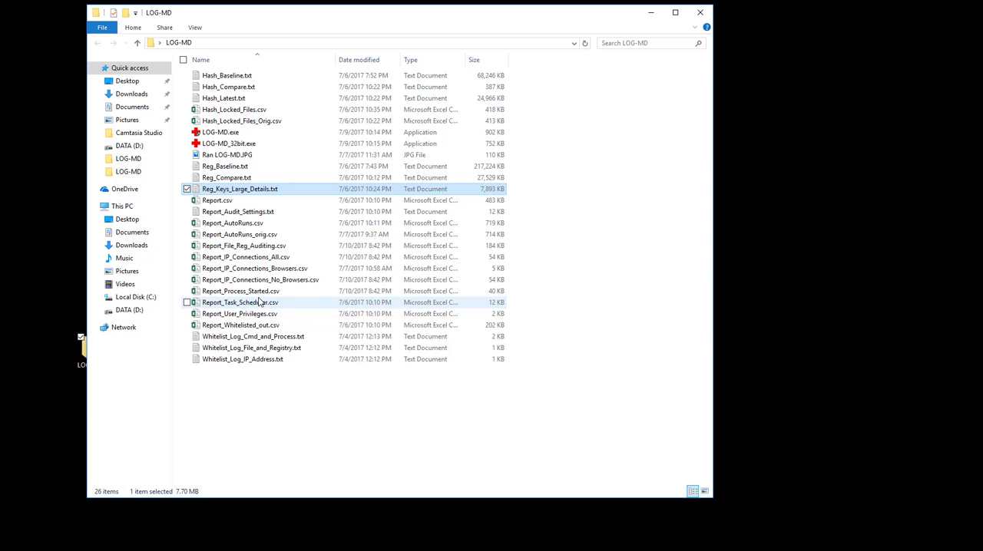
Open Report_Process_Started.csv from the LOG-MD folder in Excel.
click(256, 294)
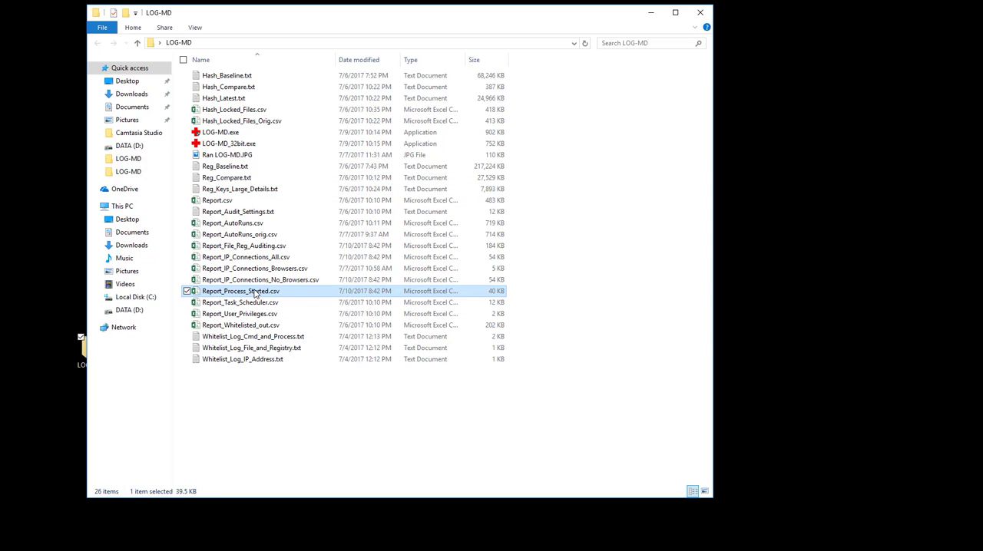
double_click(256, 294)
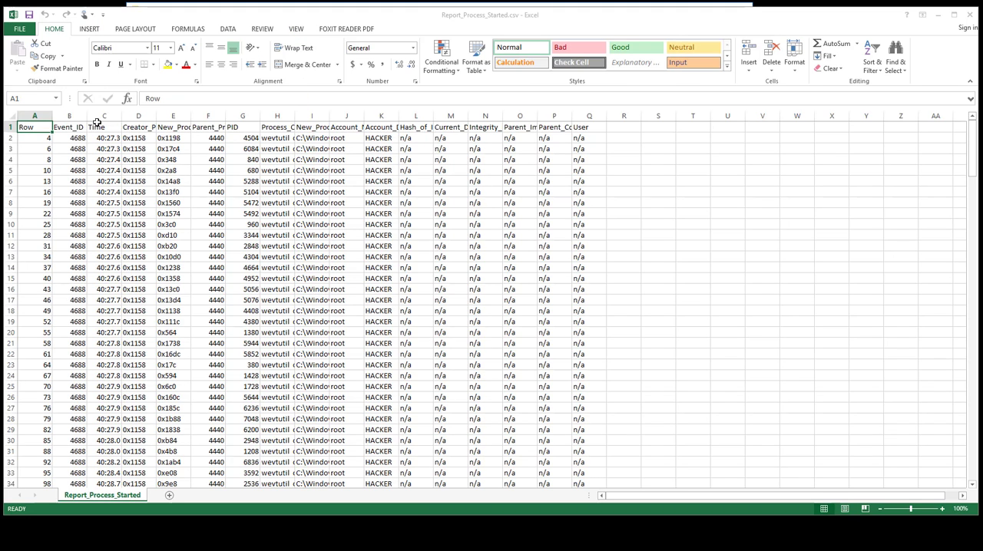
Widen command-line column H to show full commands and narrow column I.
drag(294, 115, 666, 116)
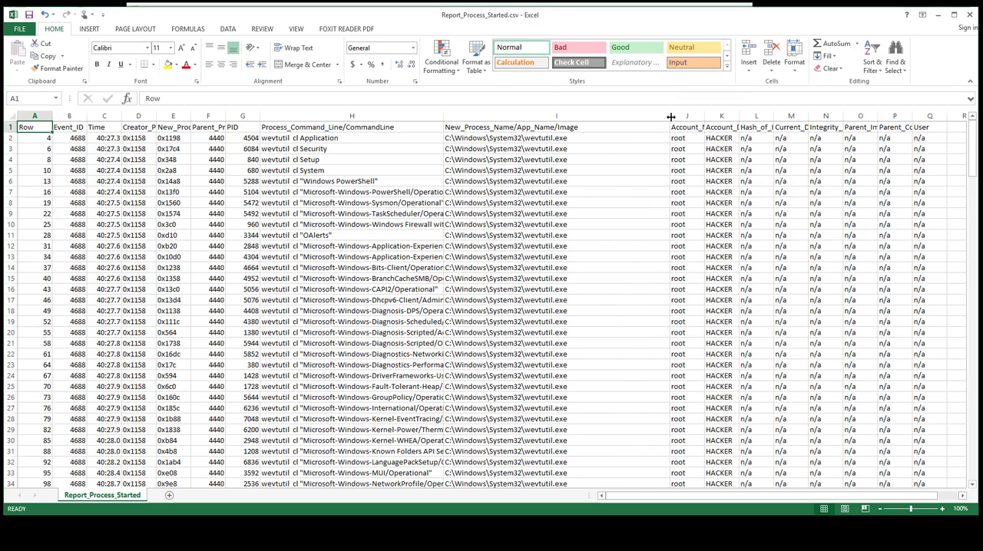
mouse_move(671, 116)
mouse_down()
mouse_move(580, 119)
mouse_move(589, 119)
mouse_up()
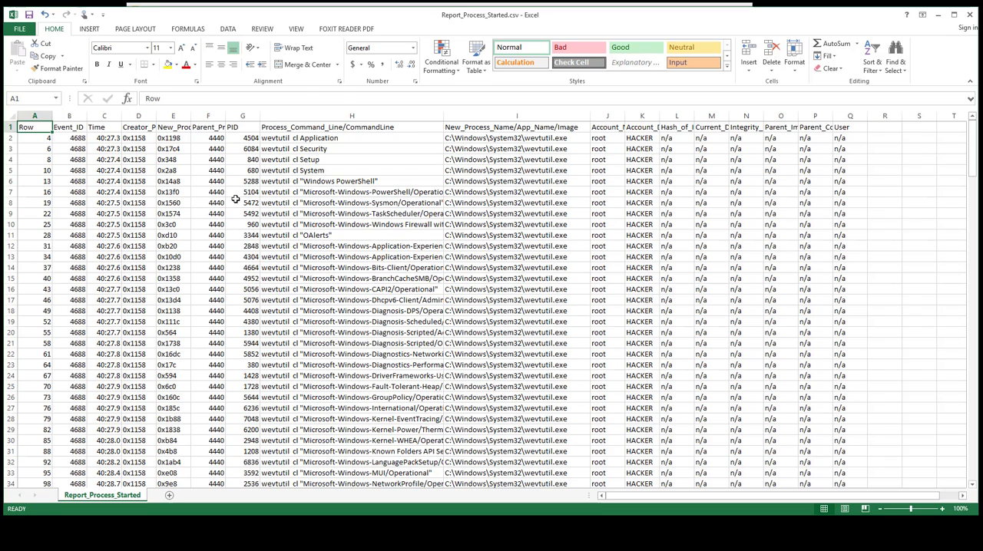
Convert the Process_Started data range into a table with headers (Ctrl+T).
click(342, 214)
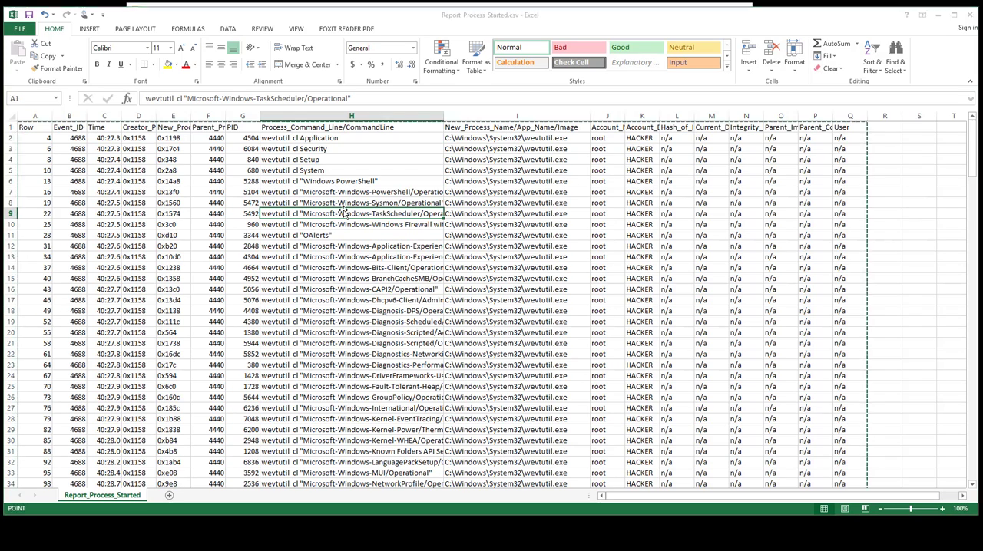
key(ctrl+t)
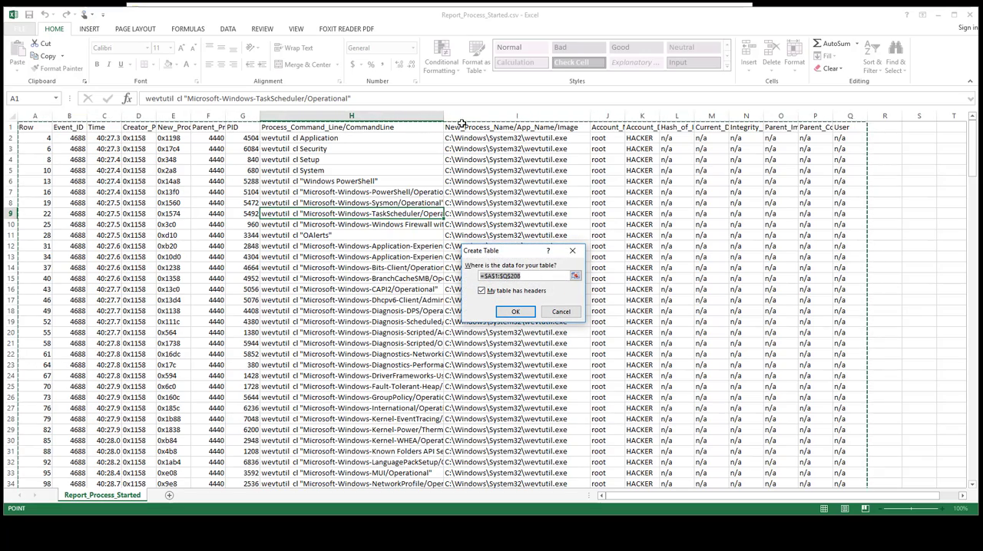
click(515, 312)
click(473, 278)
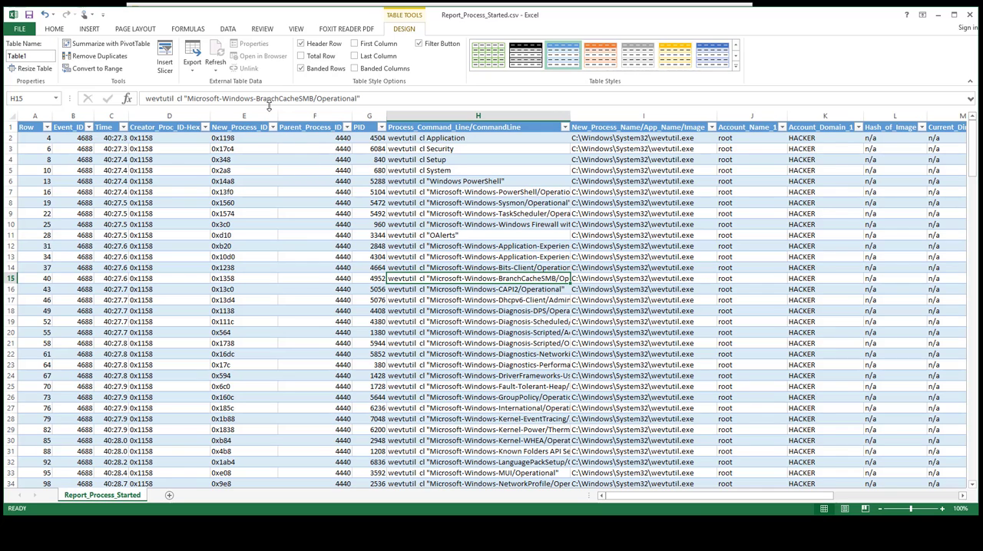
Narrow columns E and F and inspect the wevtutil command-line and image-path entries.
drag(276, 114, 251, 114)
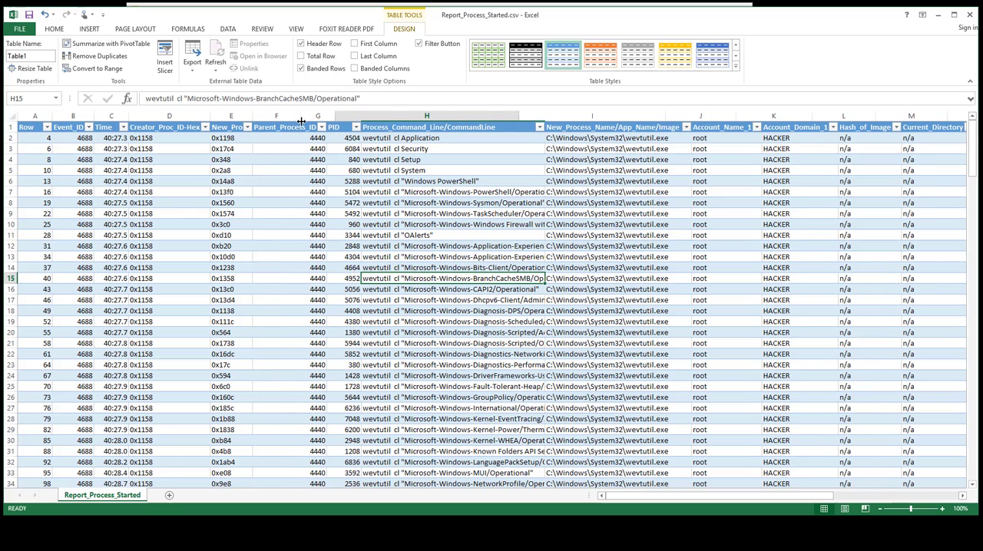
drag(326, 116, 300, 116)
click(513, 127)
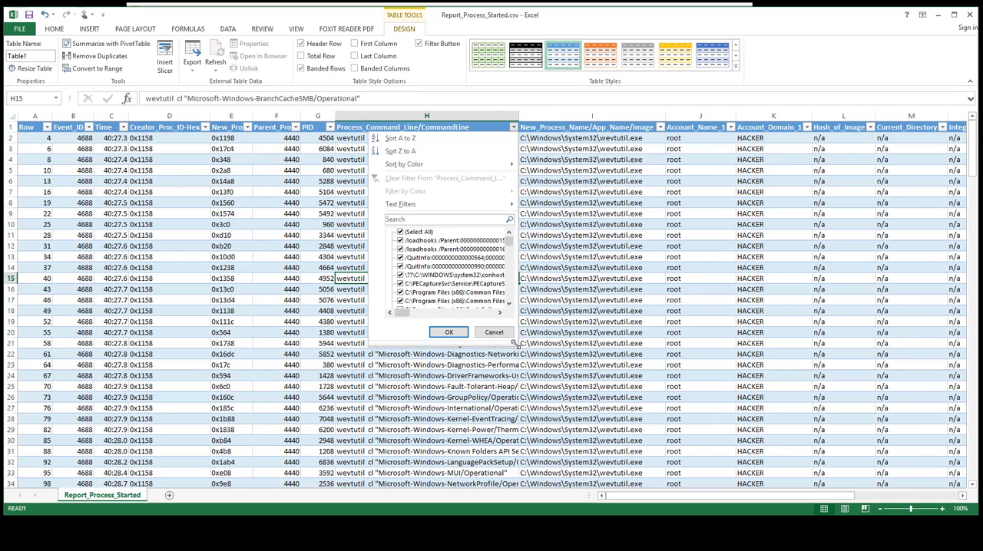
click(449, 332)
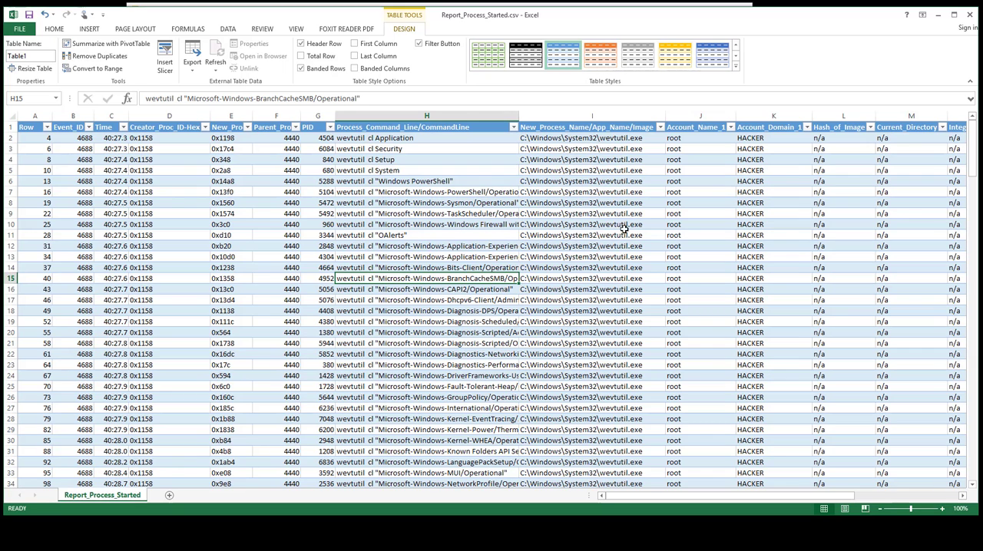
click(440, 268)
drag(426, 202, 426, 418)
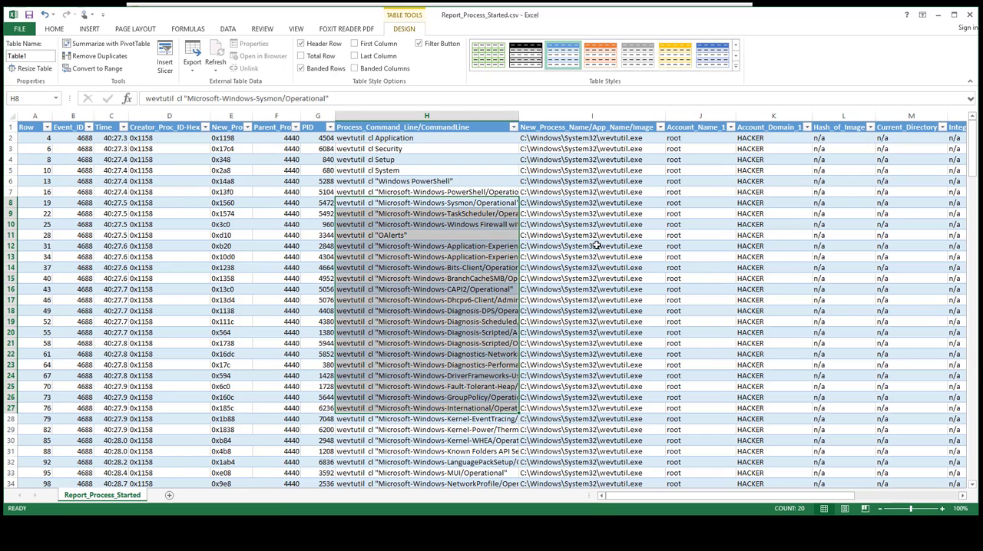
drag(580, 245, 580, 365)
Filter New_Process_Name to exclude C:\Windows\System32\wevtutil.exe, leaving 157 of 207 records.
click(660, 128)
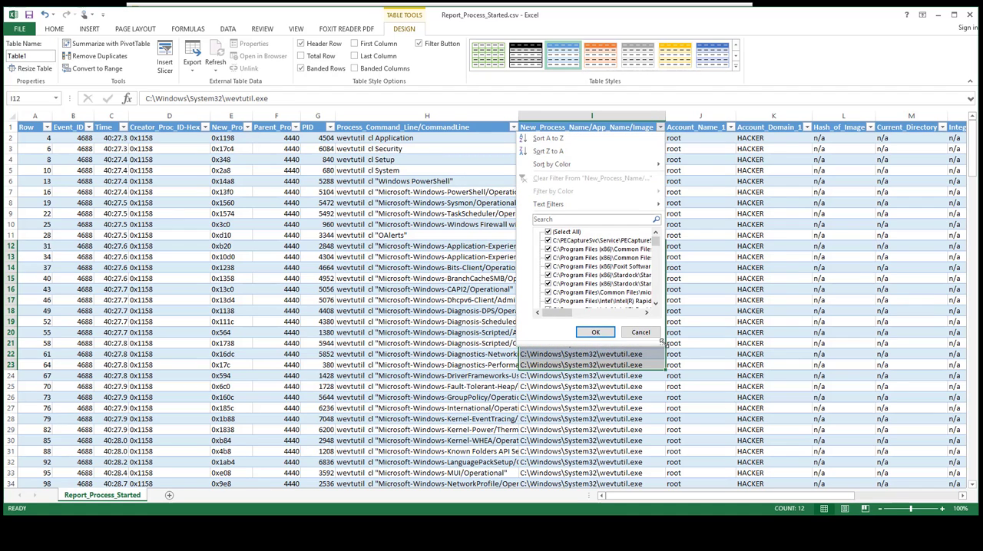
drag(662, 340, 806, 441)
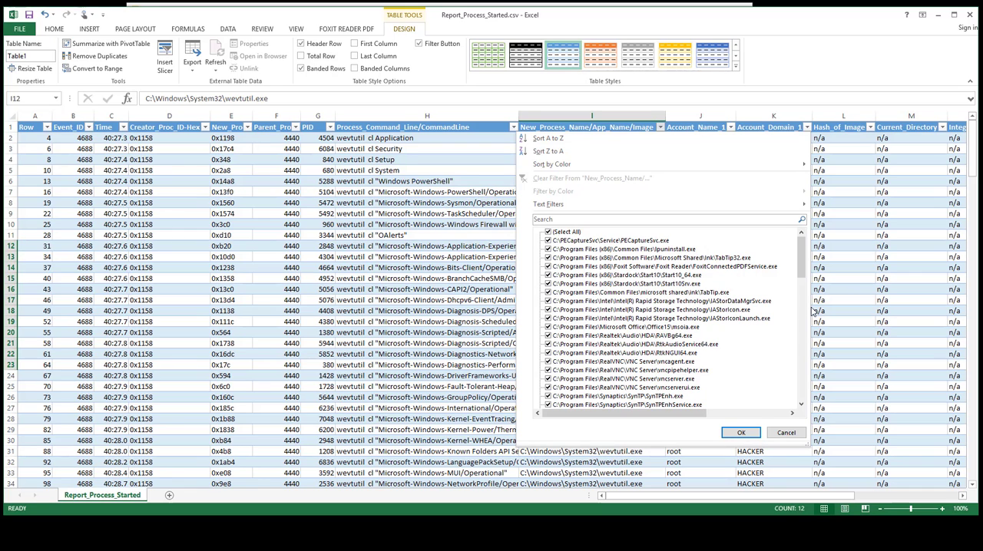
drag(801, 253, 801, 405)
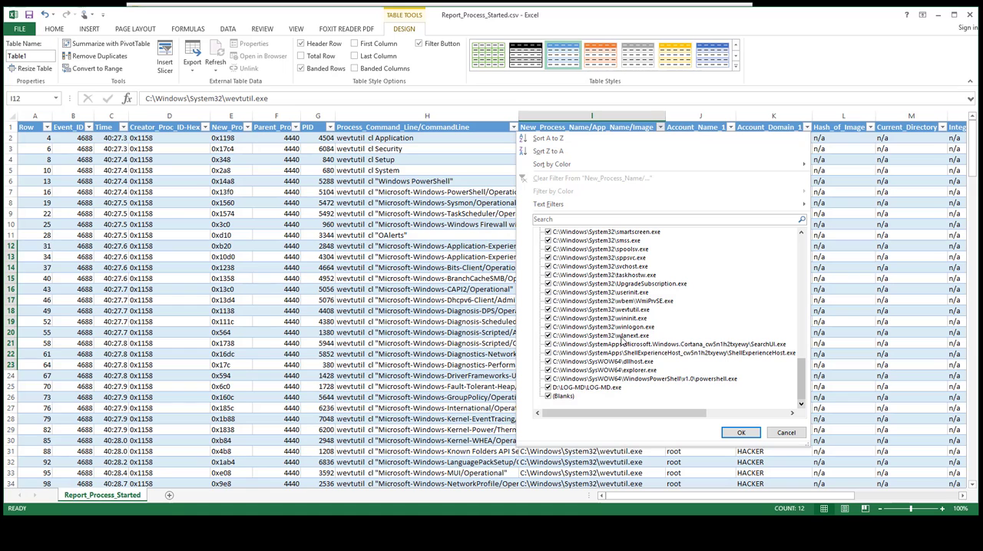
click(548, 310)
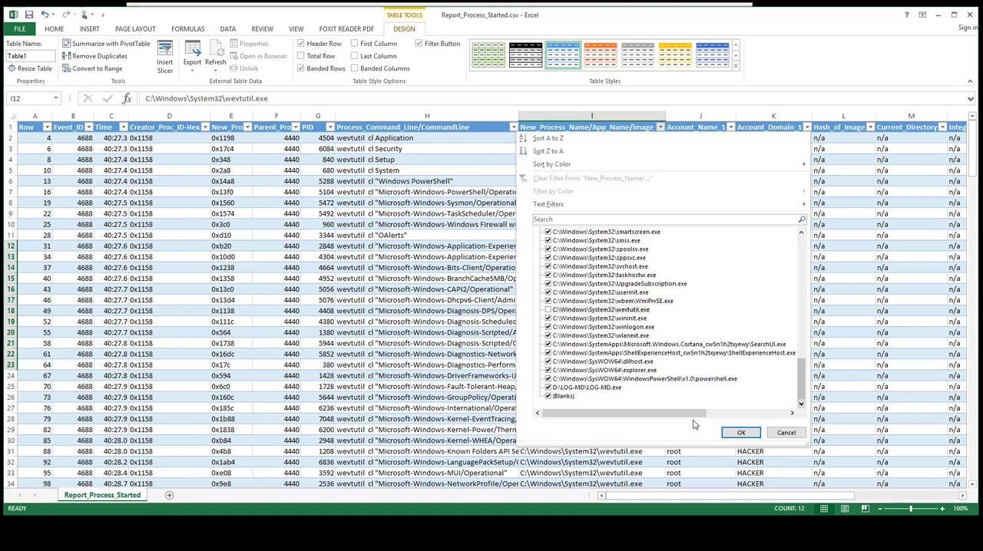
click(741, 433)
scroll(530, 307, down, 5)
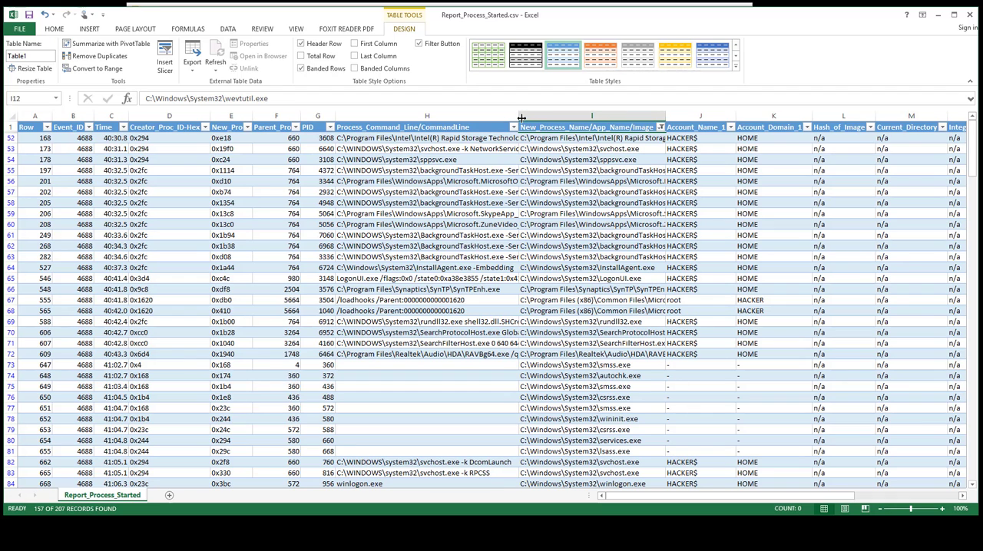
Widen the command-line column and review the empty and svchost HPZ12 command lines.
drag(519, 115, 670, 115)
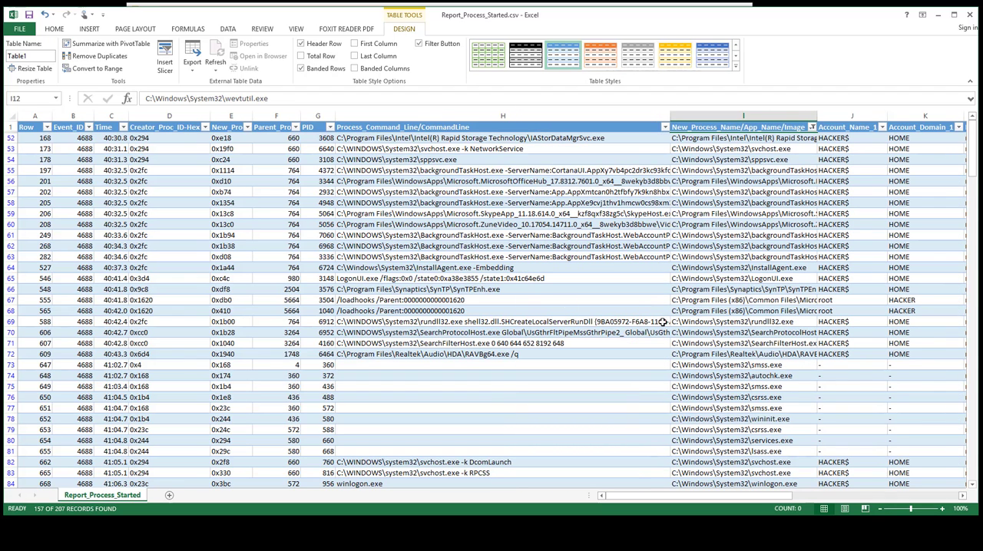
drag(404, 375, 408, 436)
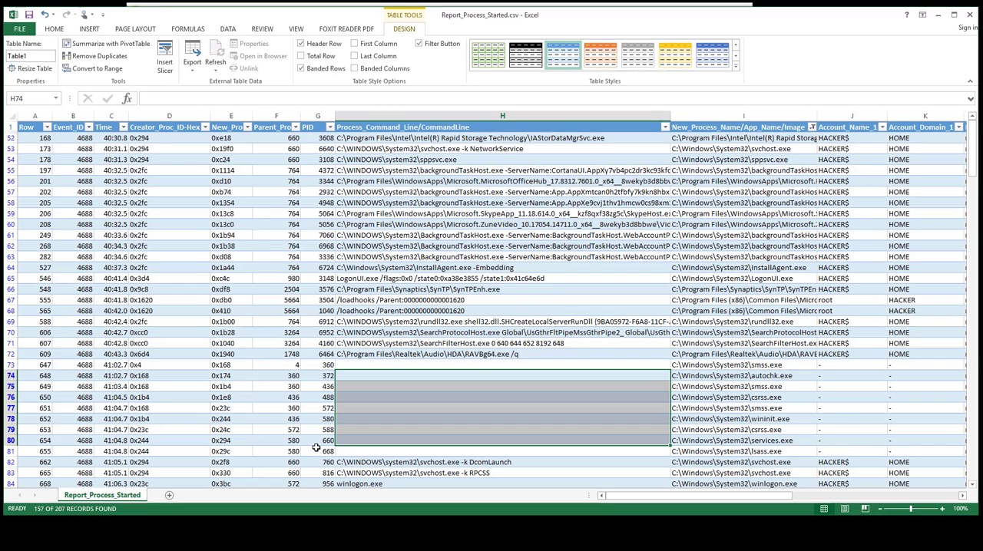
scroll(407, 415, down, 3)
scroll(407, 282, down, 3)
scroll(407, 282, down, 3)
scroll(415, 345, up, 2)
scroll(431, 407, up, 1)
scroll(431, 407, down, 4)
scroll(432, 406, down, 4)
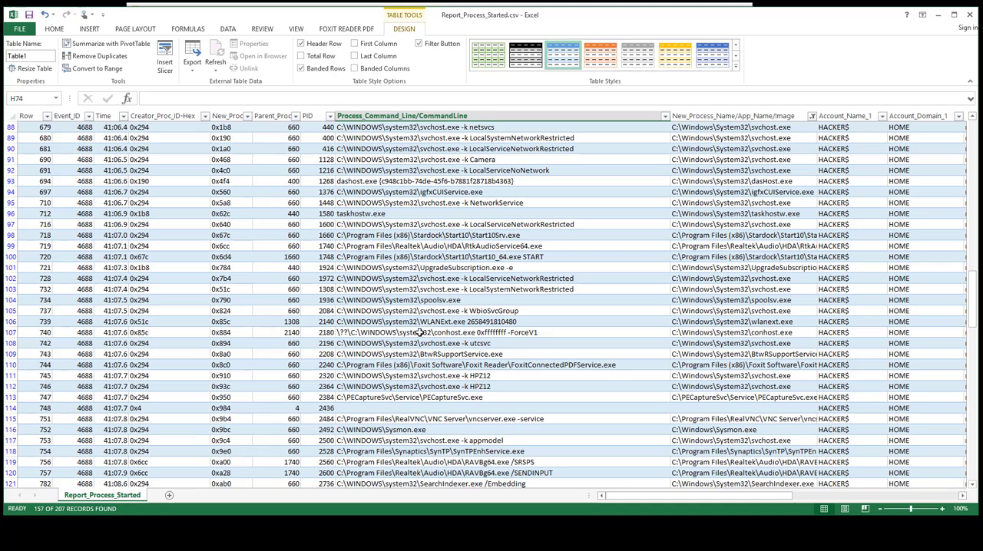
drag(470, 375, 471, 386)
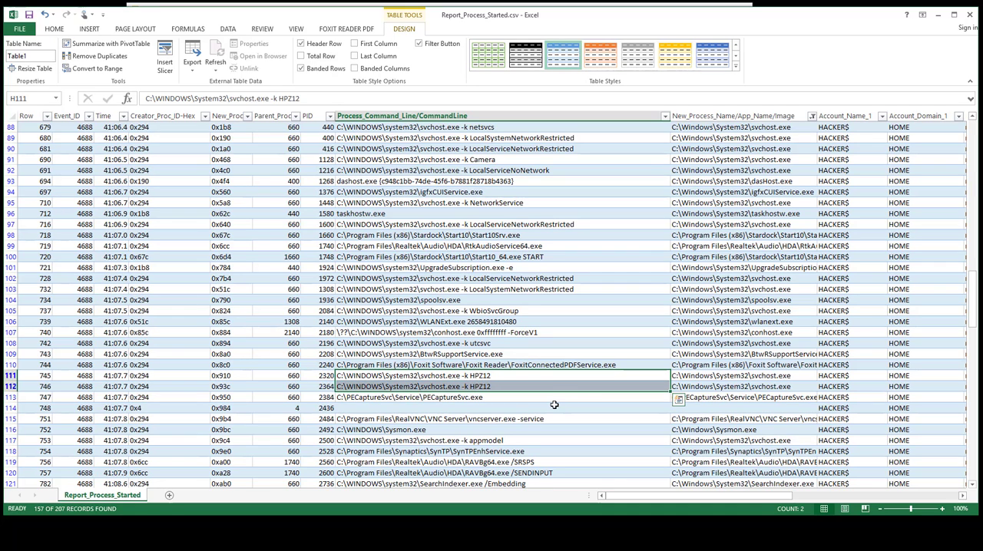
Filter Process_Command_Line to exclude Start10 and Foxit ConnectedPDFService, leaving 153 of 207 records.
click(665, 116)
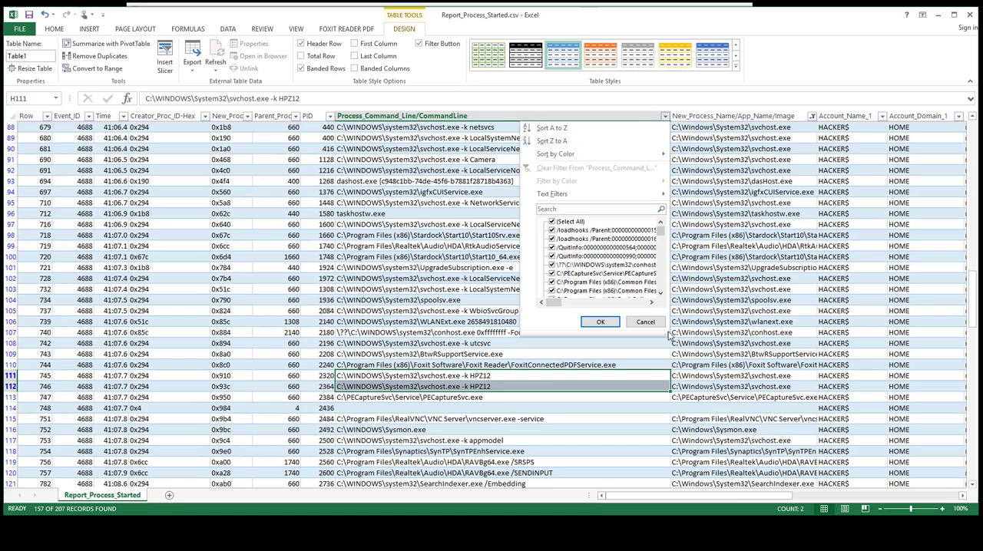
drag(668, 336, 821, 387)
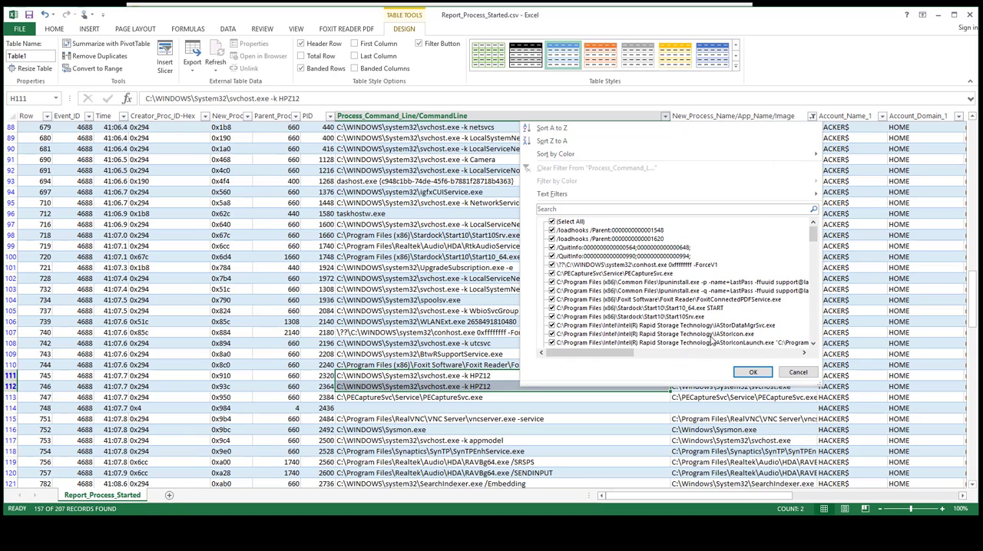
click(552, 308)
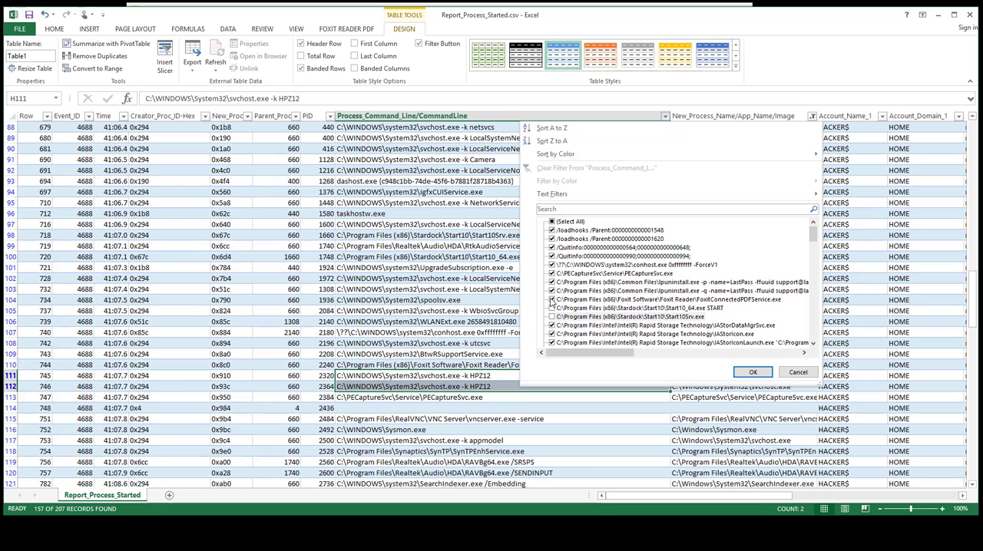
click(552, 299)
click(753, 374)
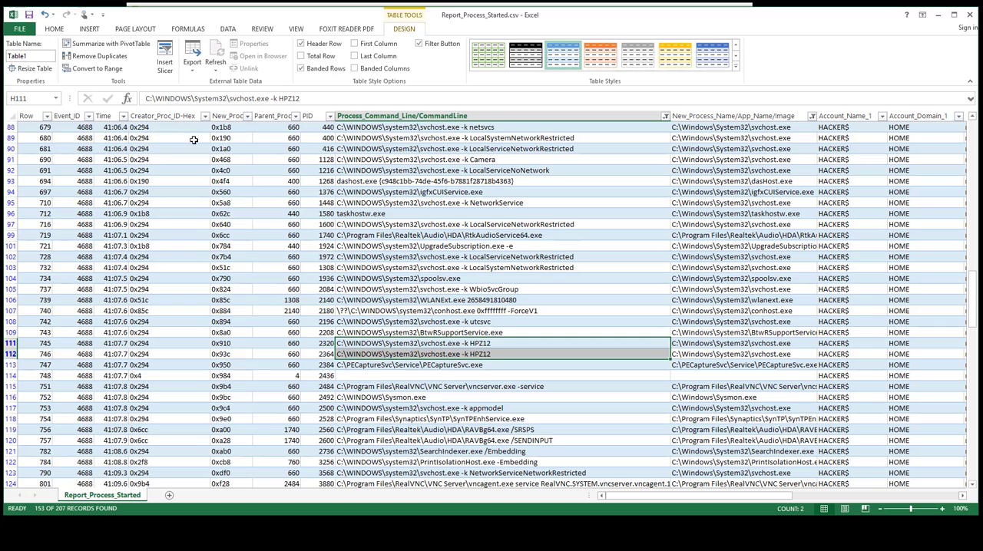
Give the Time column the custom format m/d/yyyy h:mm:ss.000 to show milliseconds.
drag(111, 129, 116, 333)
click(106, 117)
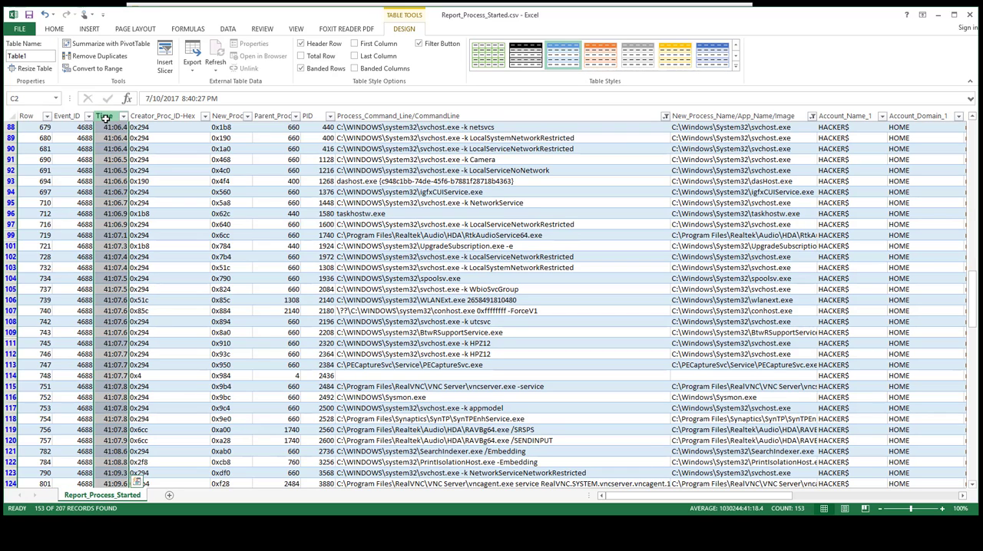
right_click(107, 116)
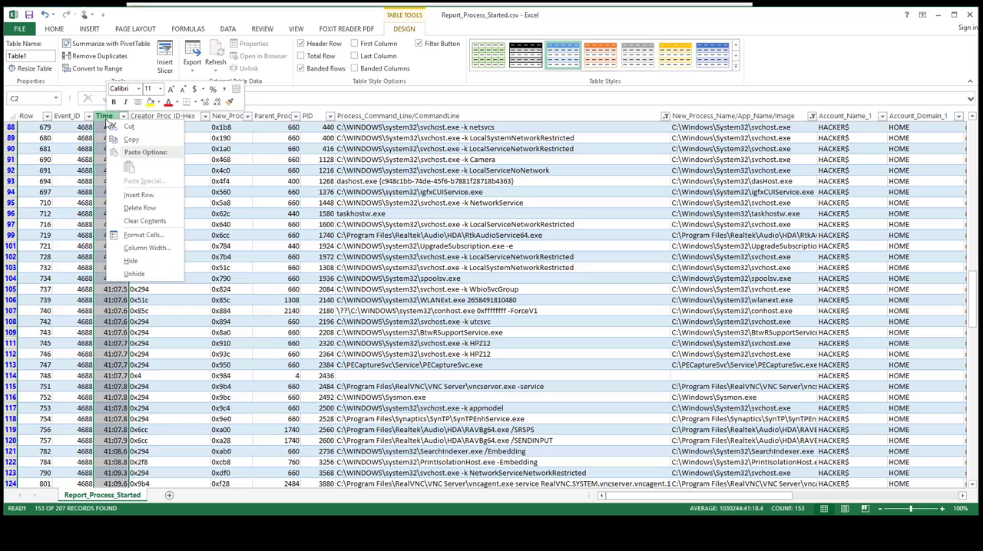
click(142, 235)
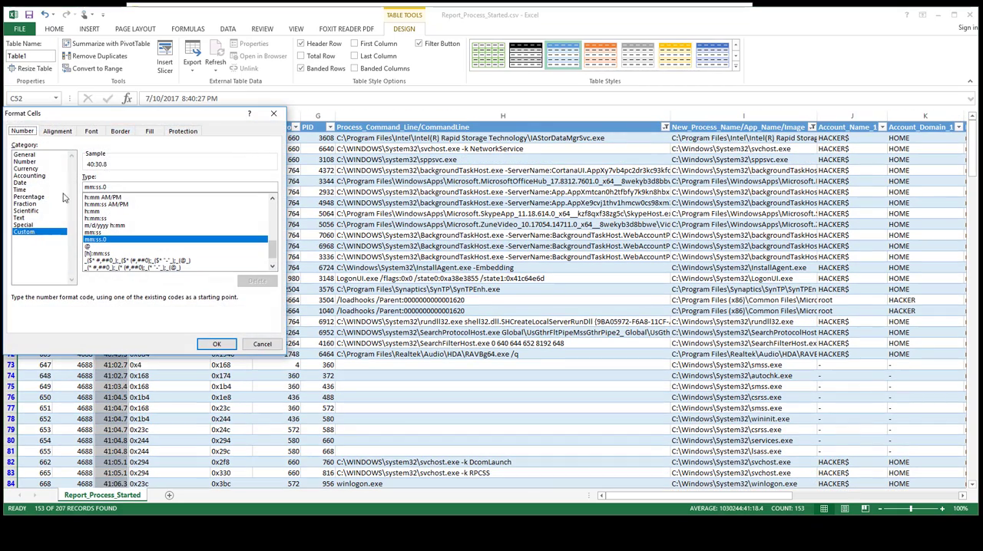
scroll(144, 234, down, 2)
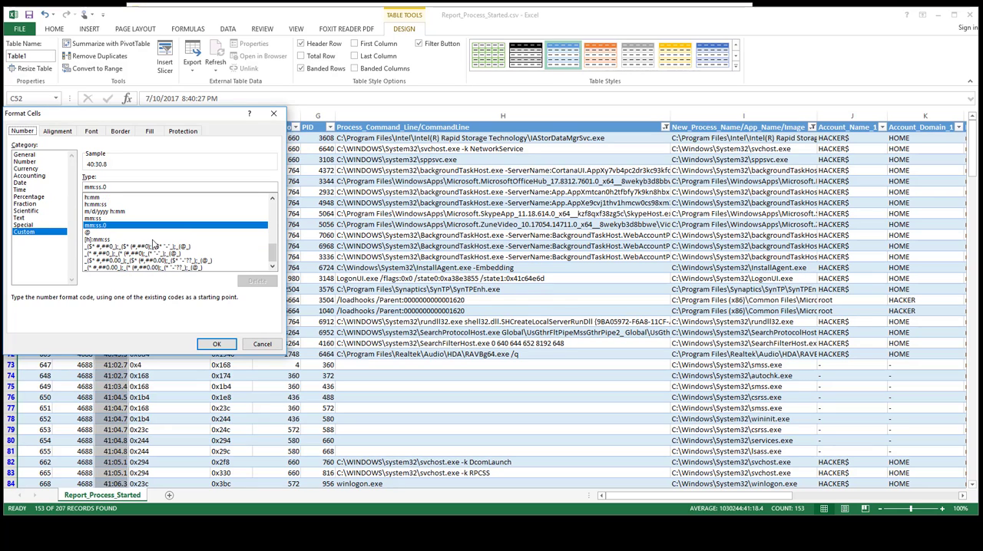
click(118, 212)
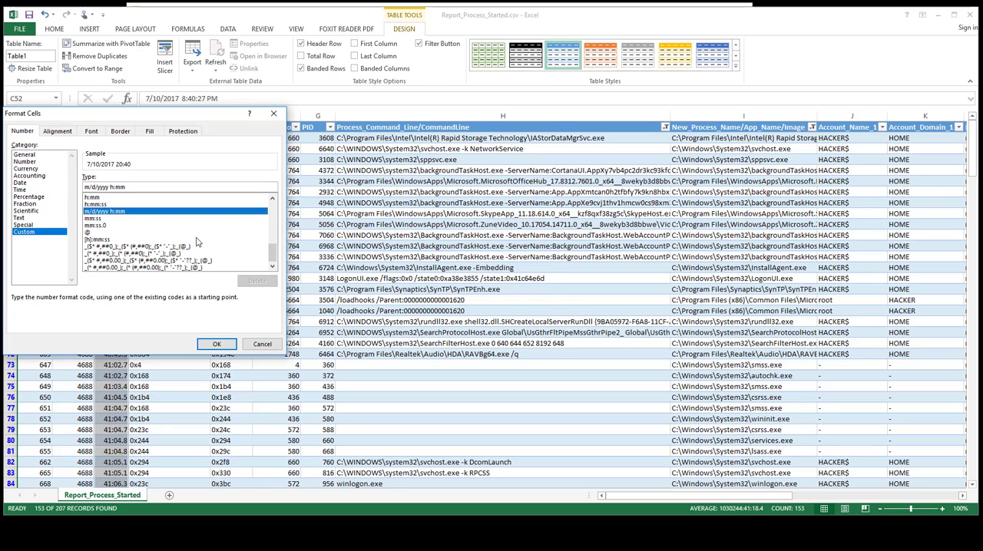
click(137, 187)
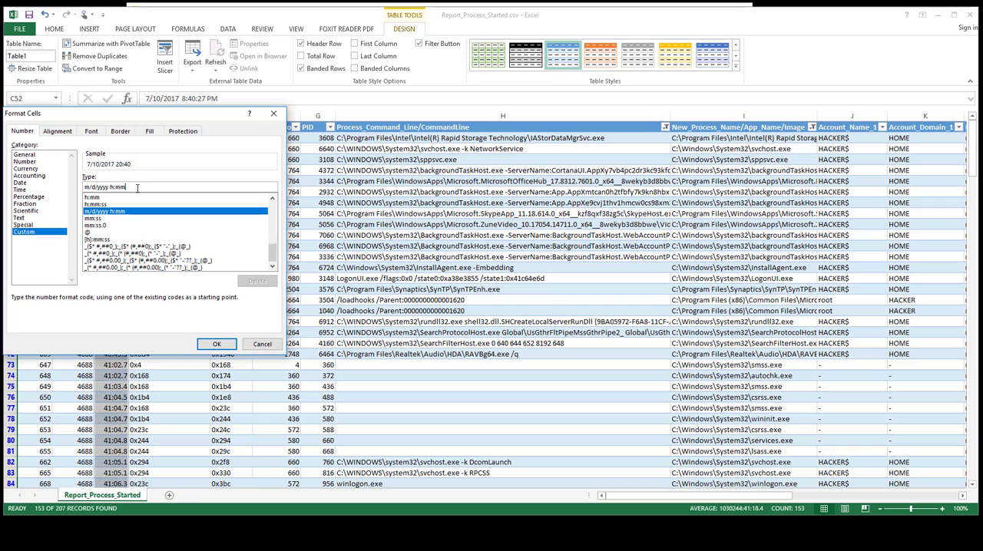
text(:)
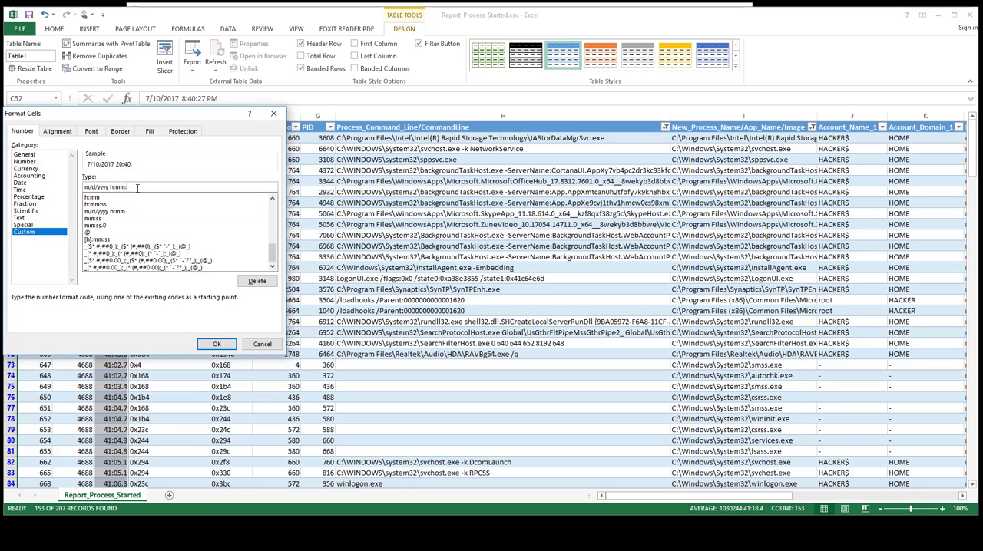
text(ss.000)
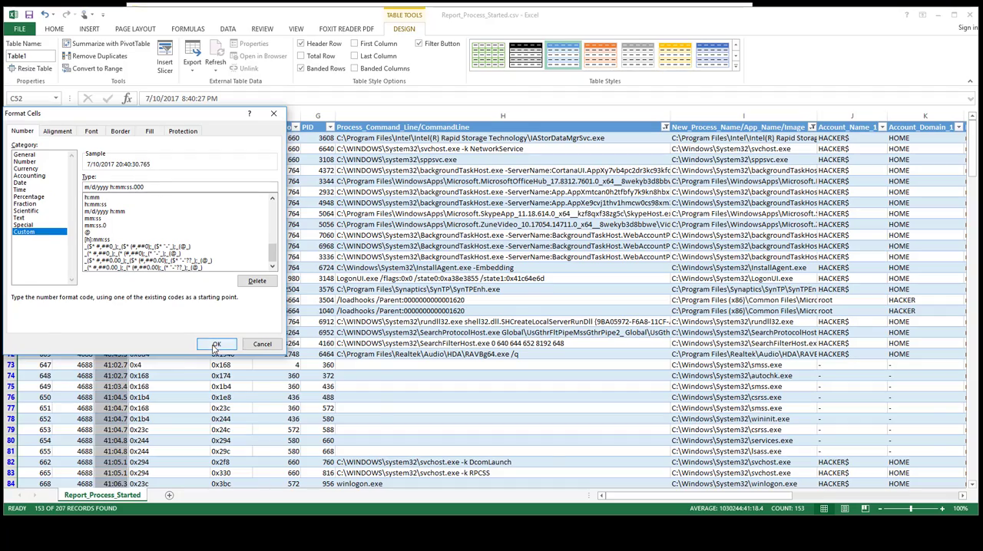
click(217, 344)
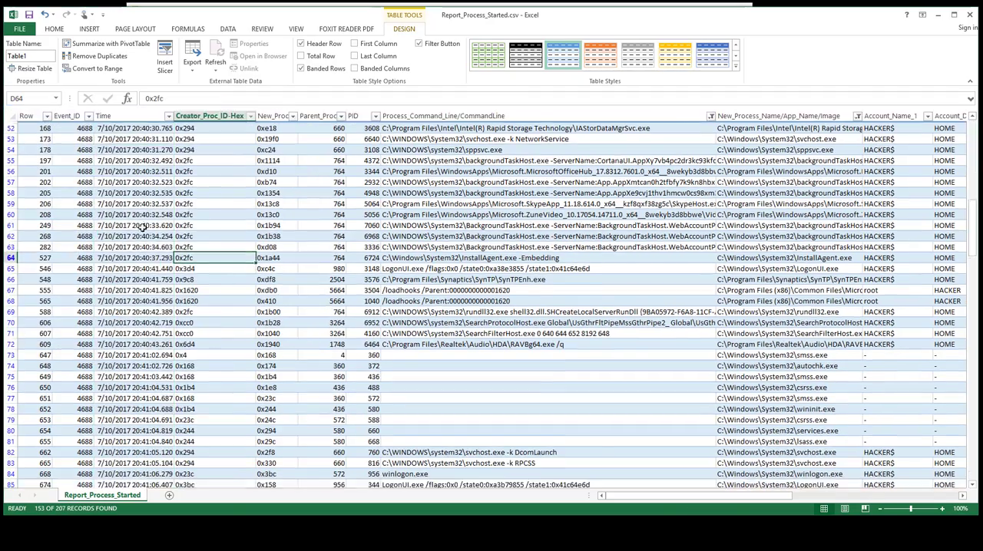
drag(135, 277, 134, 418)
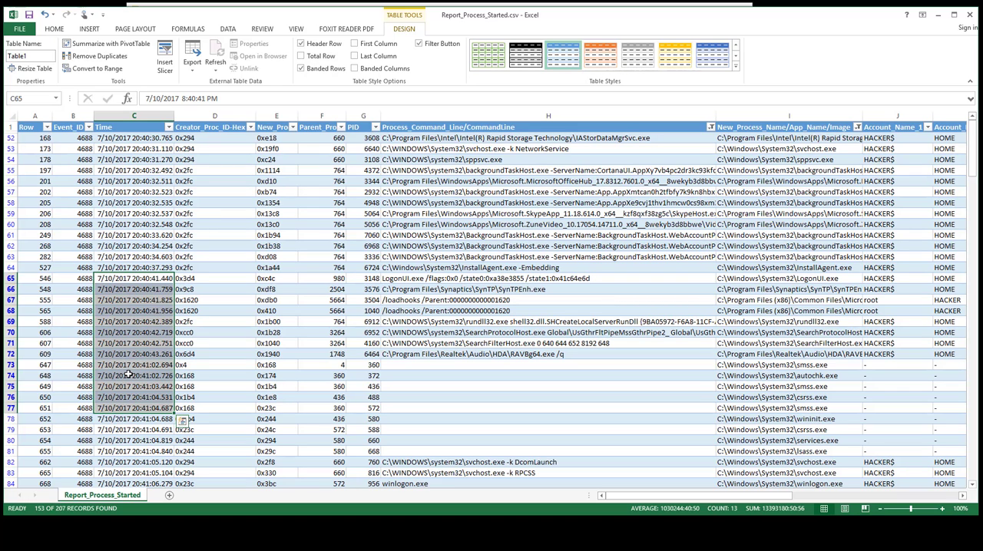
scroll(539, 399, down, 3)
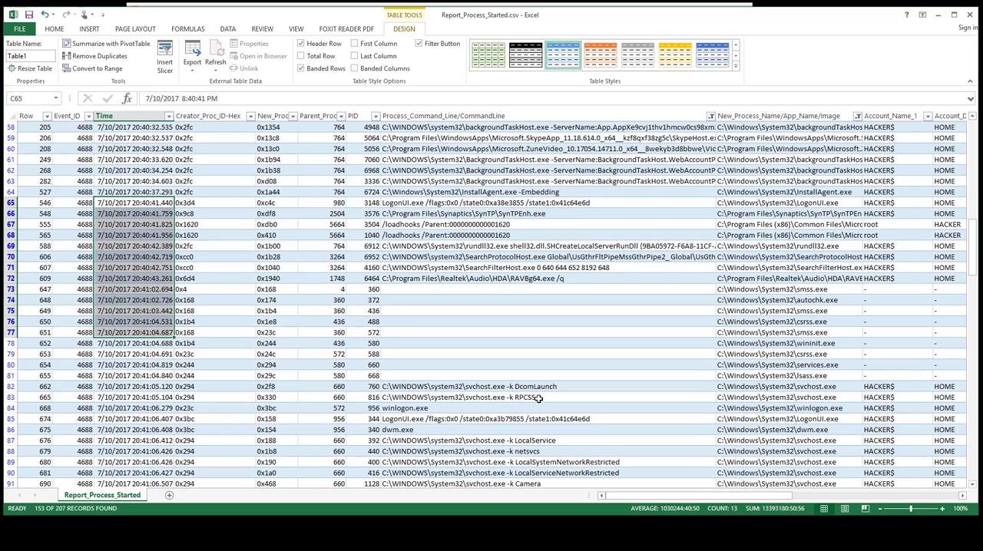
scroll(549, 301, down, 3)
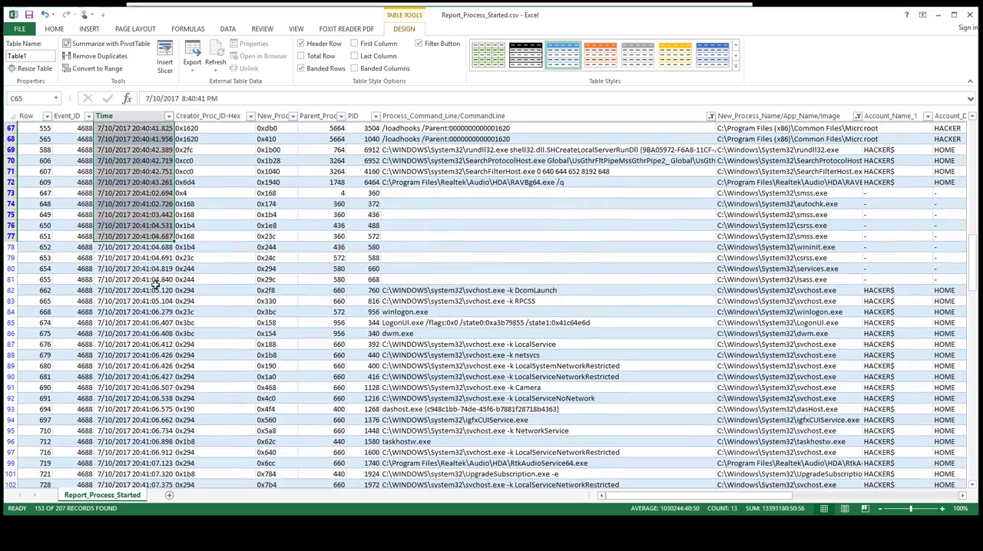
scroll(548, 301, down, 3)
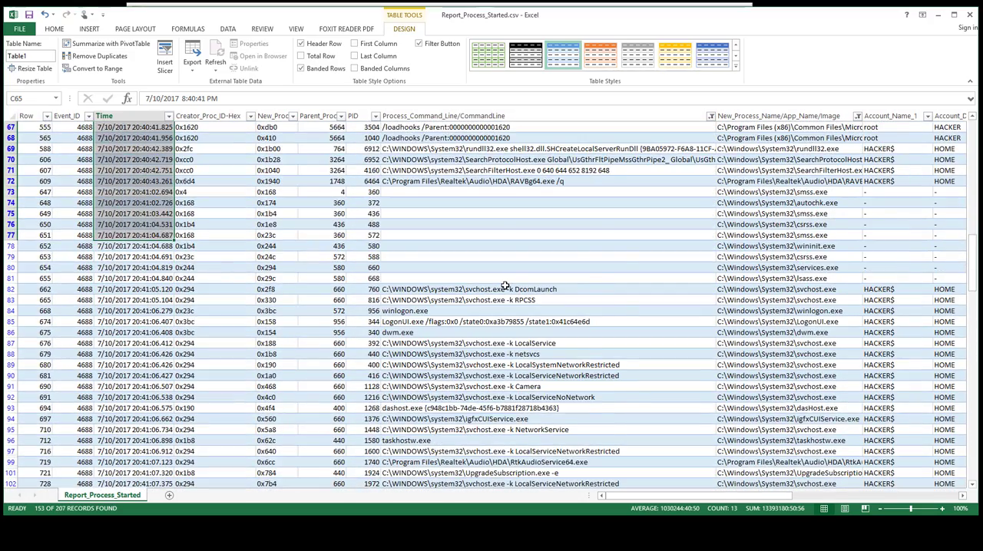
scroll(505, 286, down, 3)
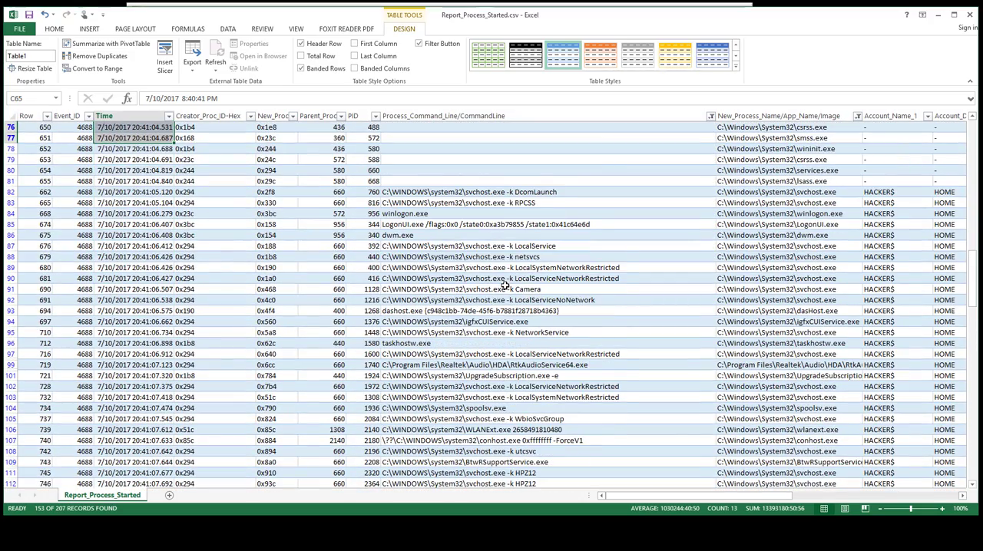
scroll(505, 285, up, 4)
scroll(505, 285, up, 4)
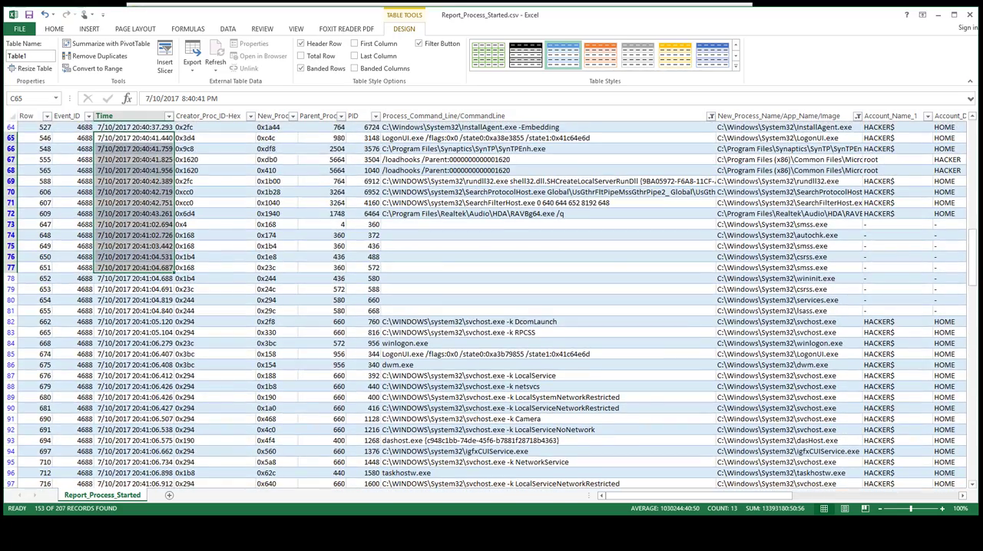
key(alt+Tab)
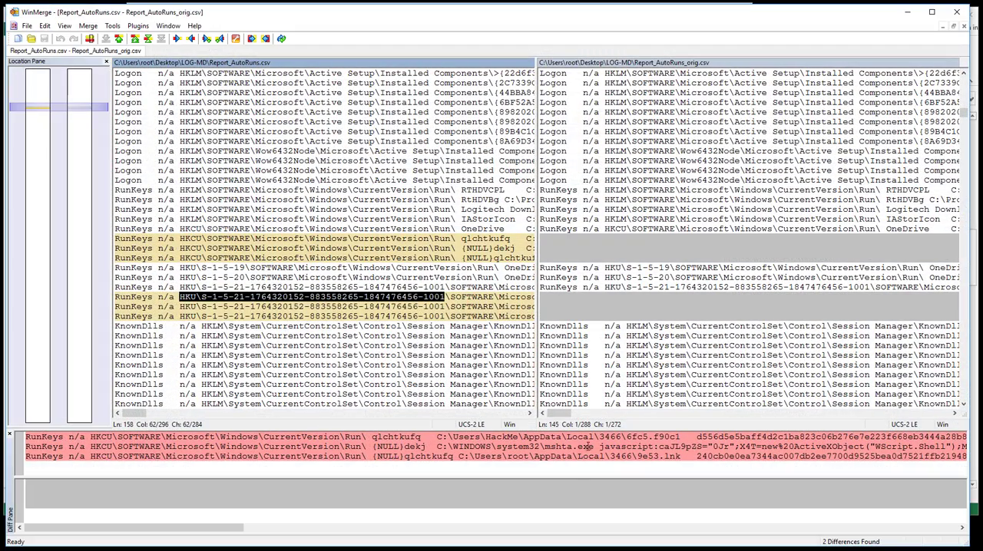
drag(513, 446, 593, 446)
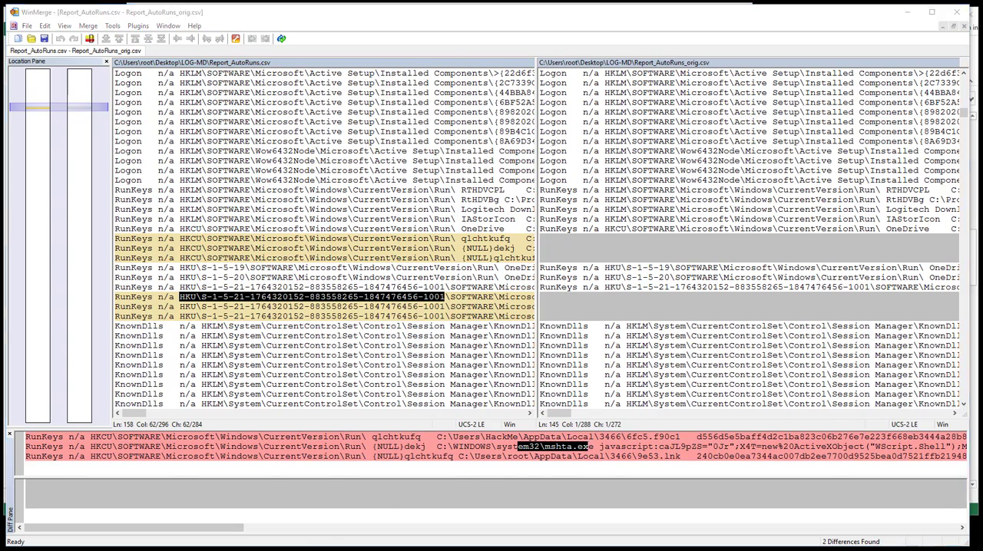
key(alt+Tab)
Find the first mshta match in the sheet and narrow the Creator_Proc_ID-Hex column.
click(436, 238)
key(ctrl+f)
text(mshta)
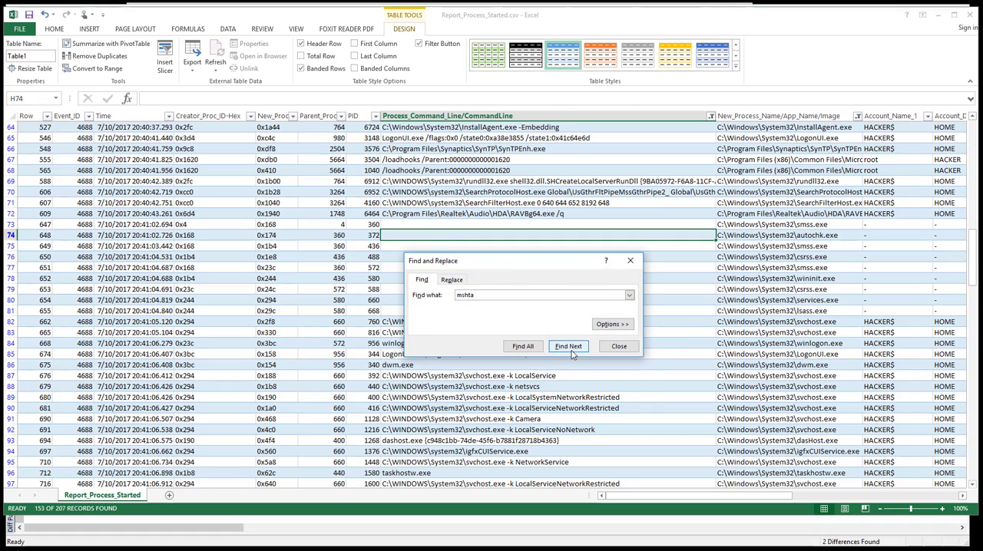
click(568, 346)
click(619, 399)
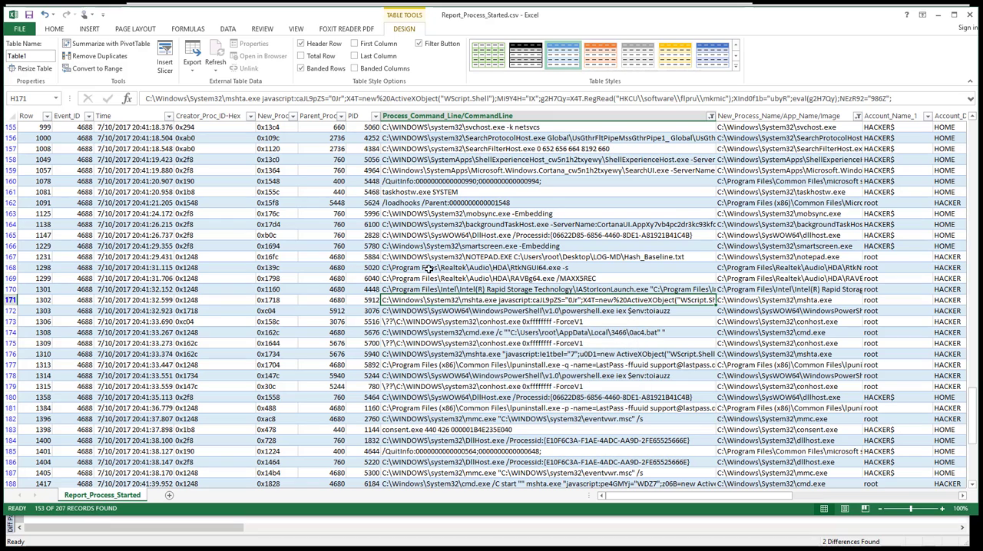
drag(252, 115, 209, 127)
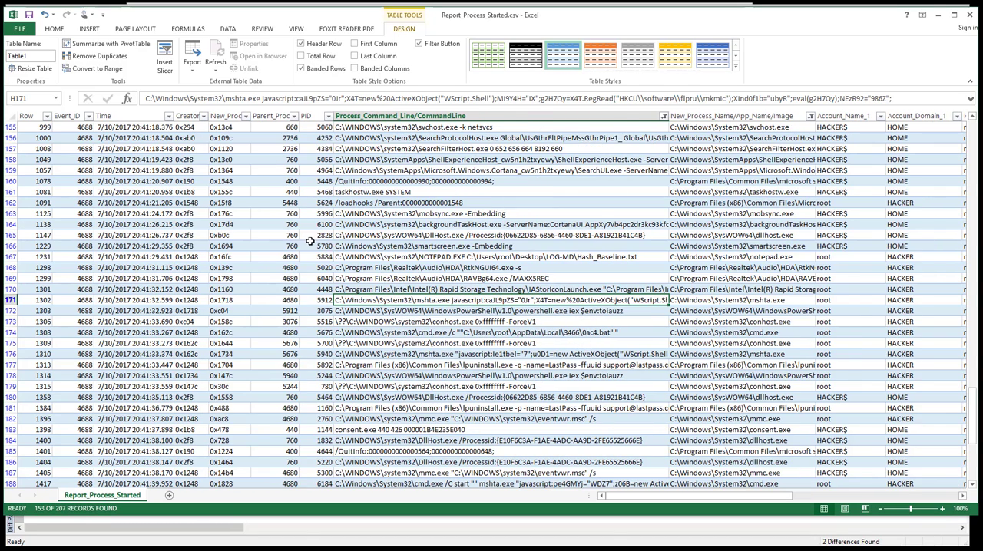
Fill row 171's mshta.exe cells C–I yellow and check its PID 5912 and parent 4680.
click(135, 300)
drag(135, 300, 660, 300)
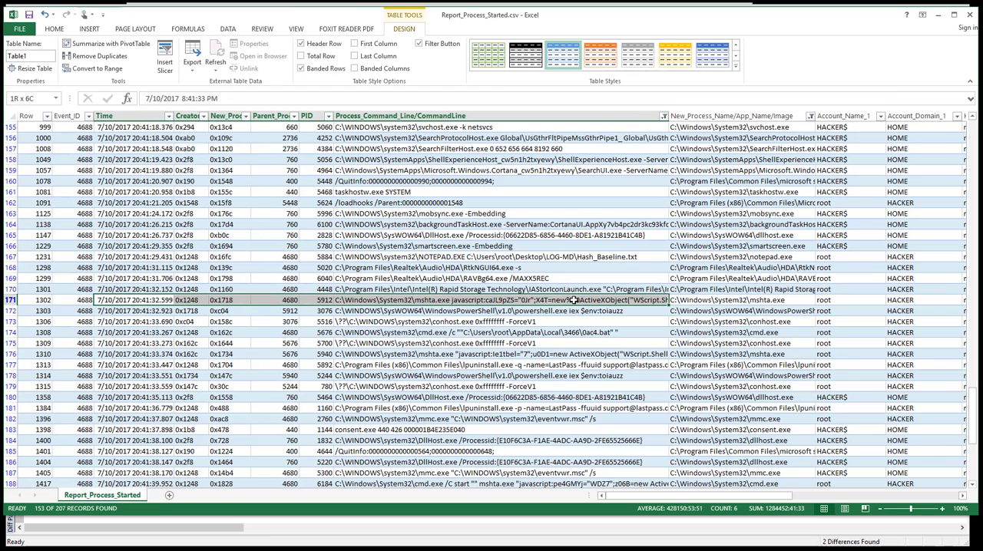
click(55, 28)
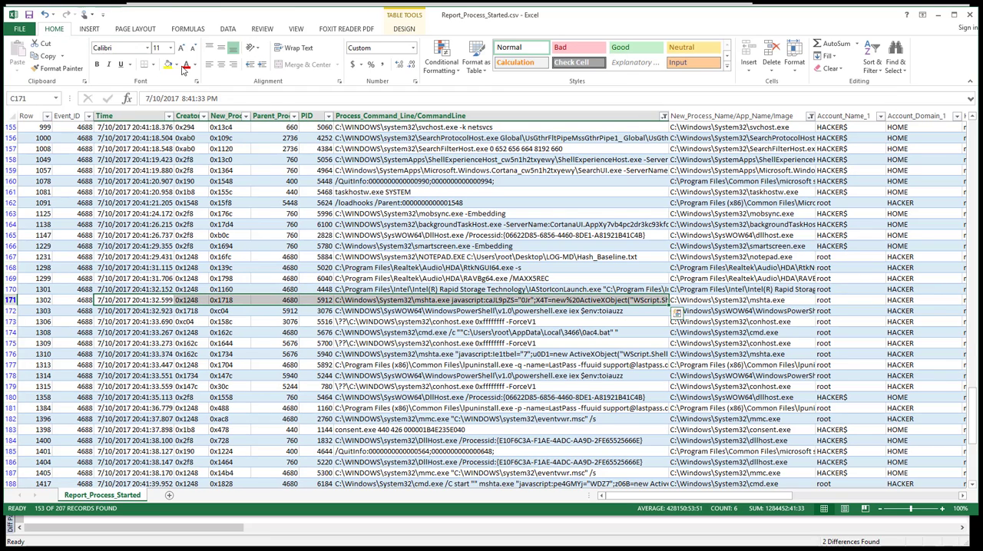
click(168, 64)
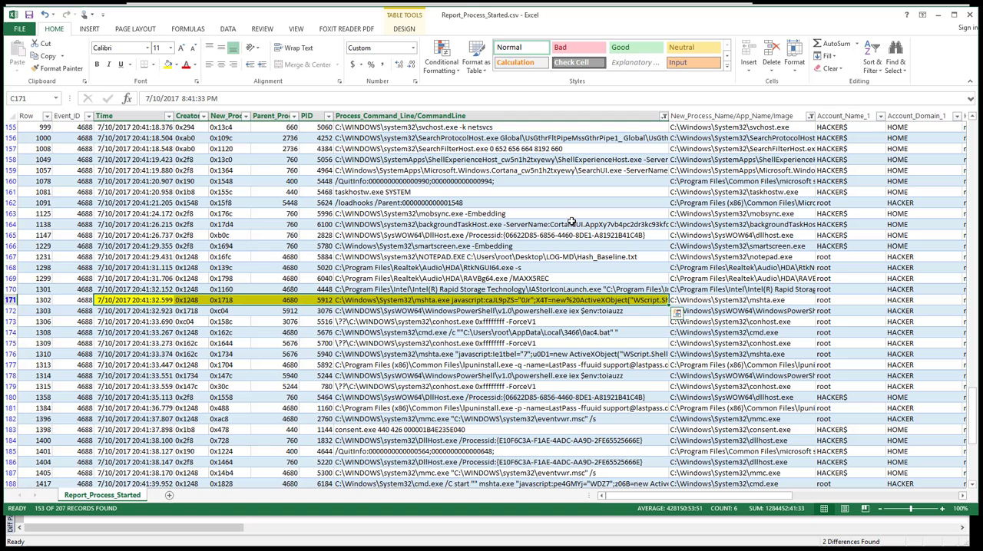
click(756, 300)
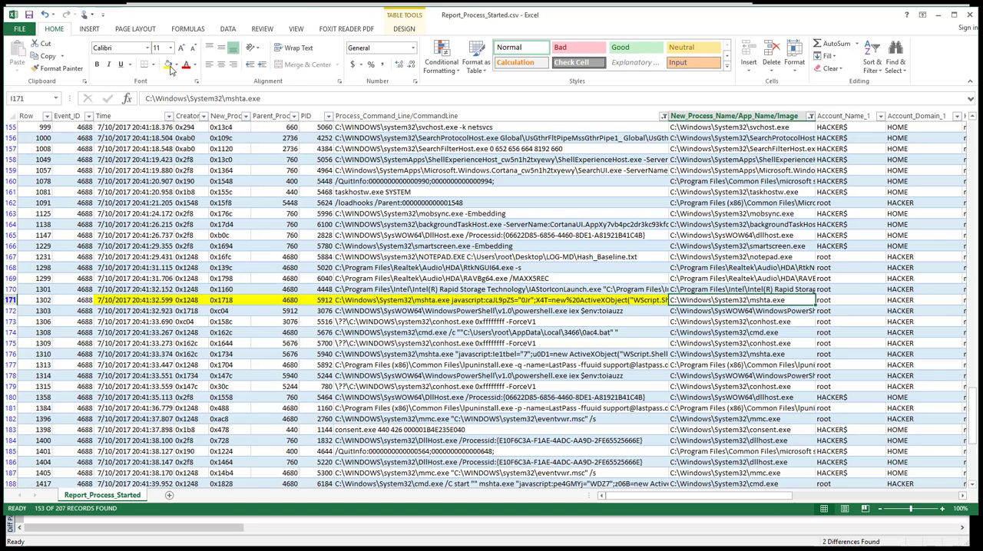
click(168, 63)
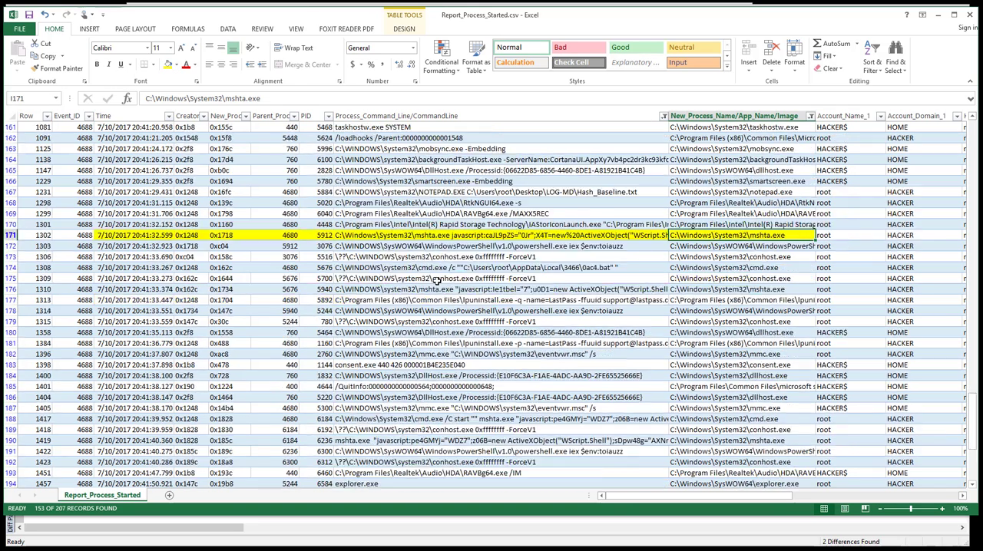
scroll(438, 244, down, 1)
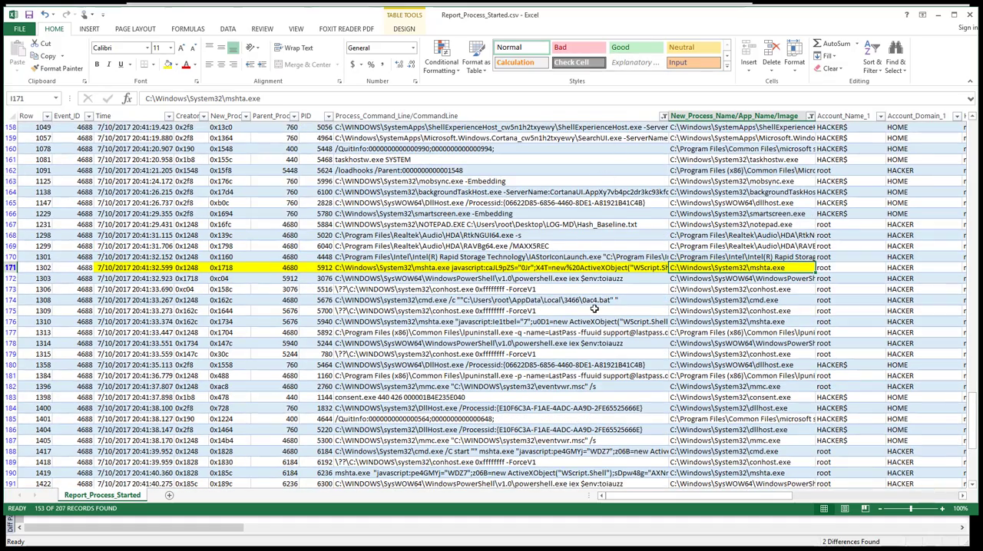
scroll(595, 309, down, 1)
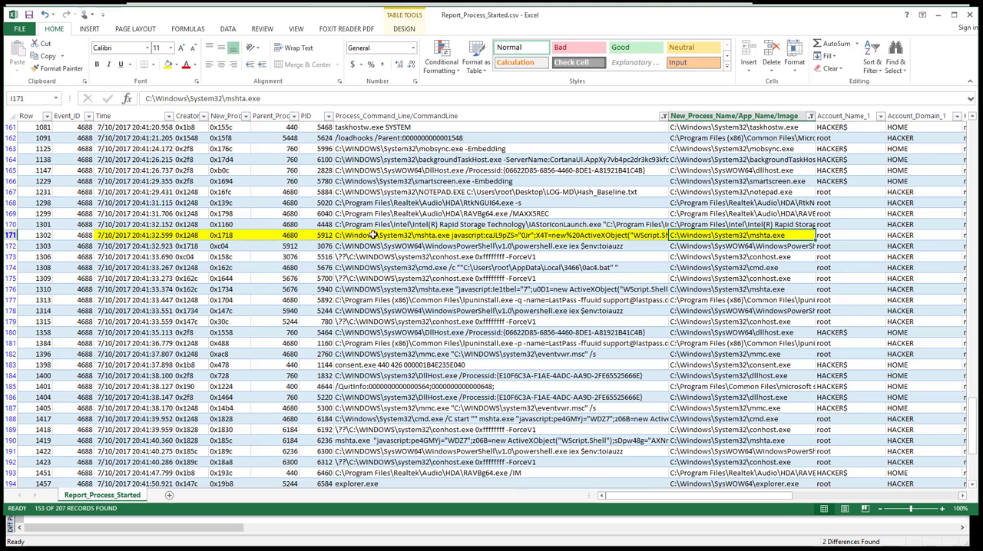
key(Left)
key(Left)
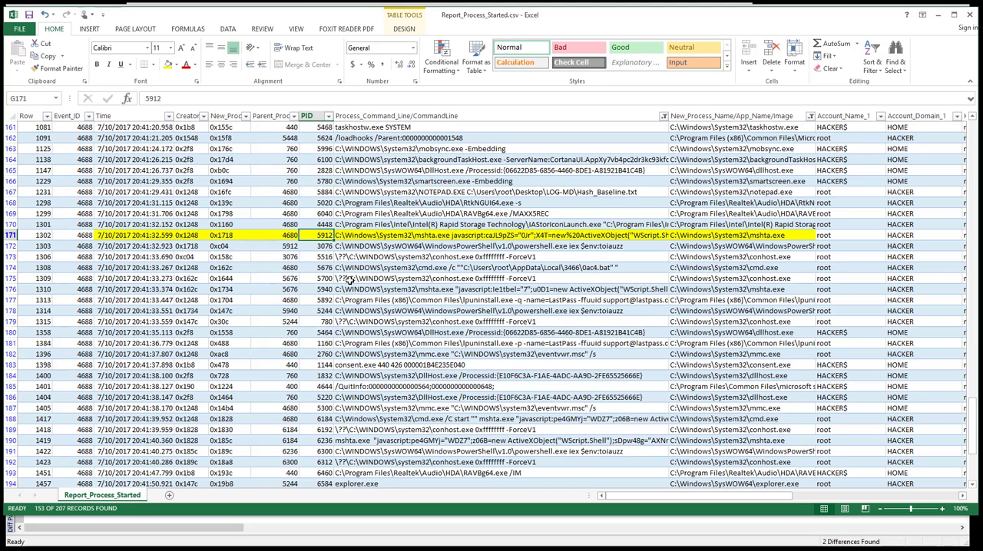
click(282, 236)
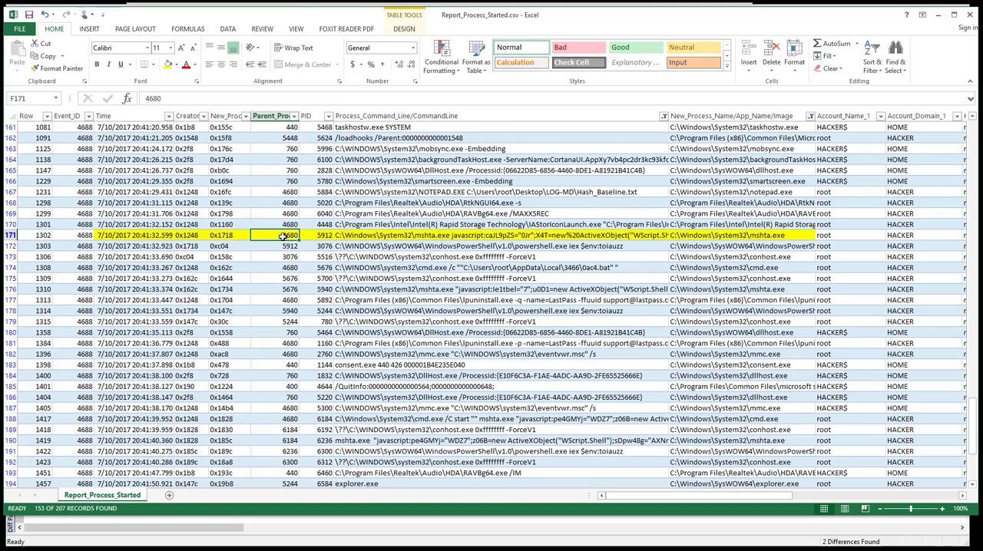
Search for parent PID 4680, jumping to Explorer.EXE in row 149.
click(321, 236)
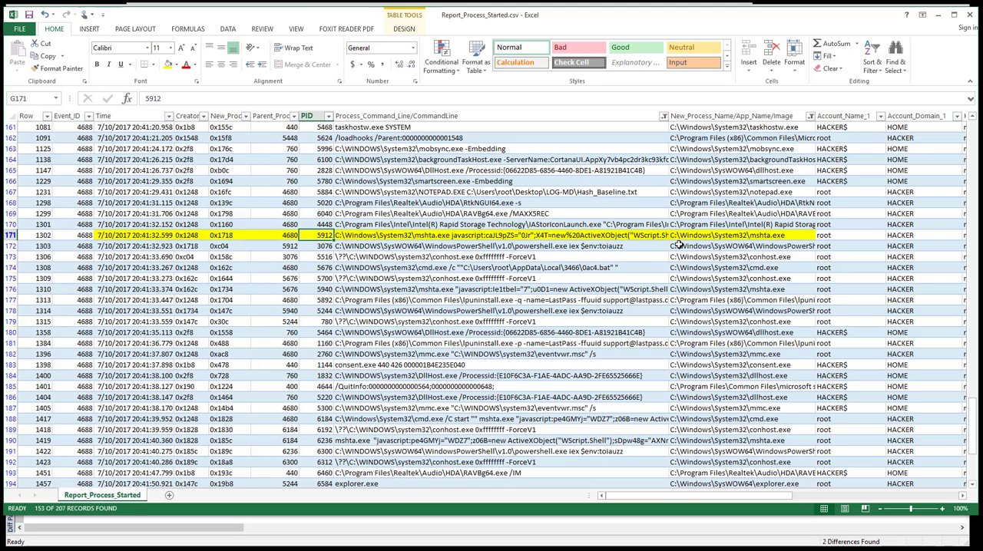
click(283, 235)
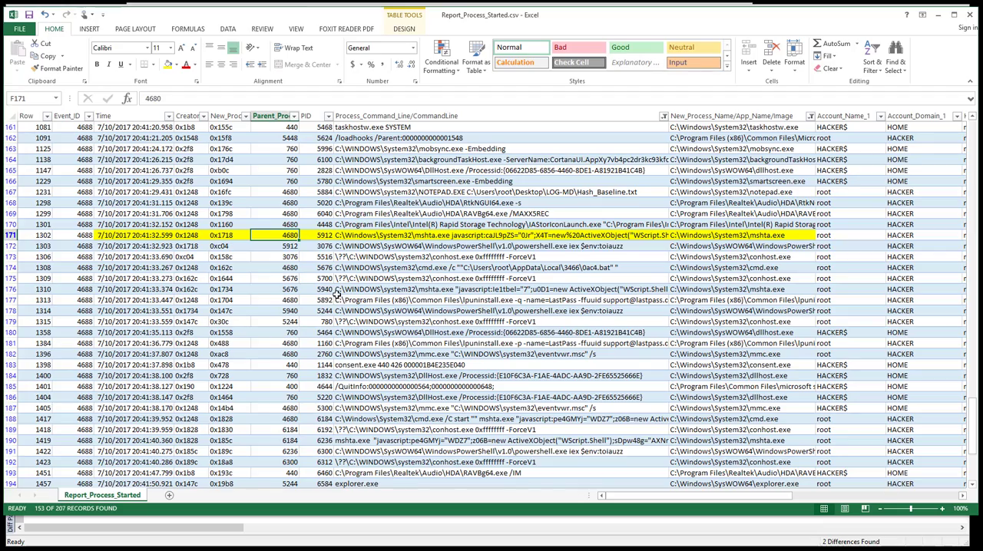
scroll(336, 294, up, 10)
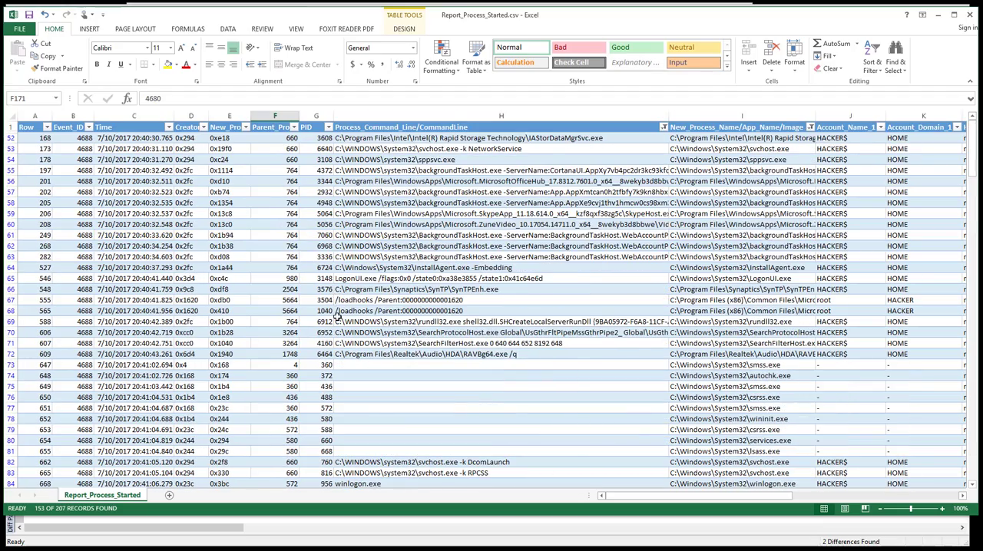
scroll(334, 294, down, 10)
scroll(336, 316, down, 10)
scroll(337, 316, up, 5)
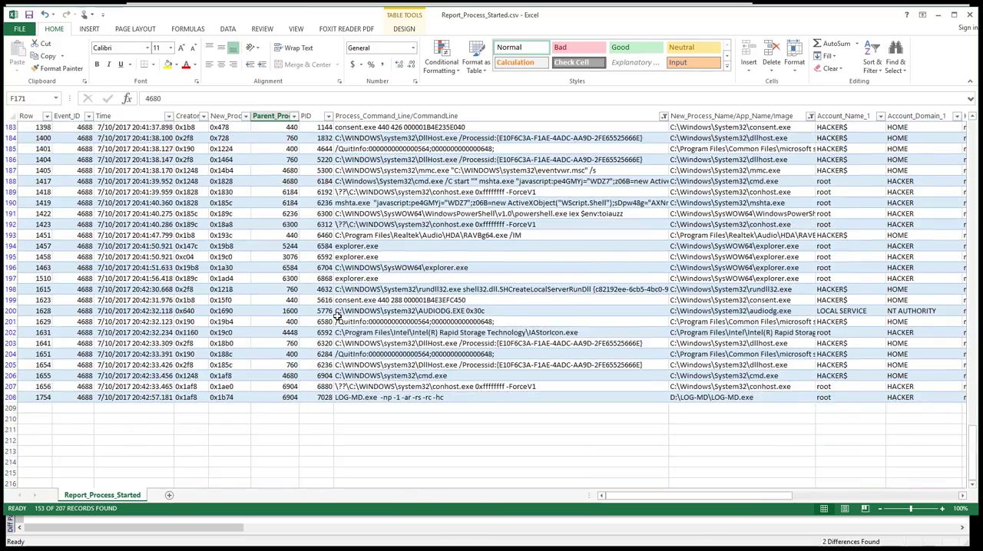
scroll(337, 316, down, 8)
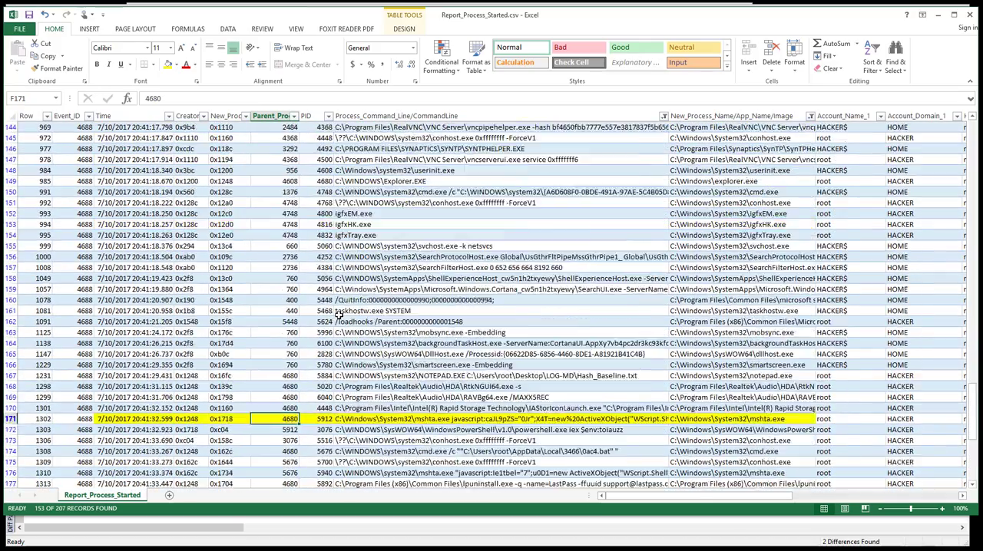
scroll(336, 316, up, 10)
click(292, 170)
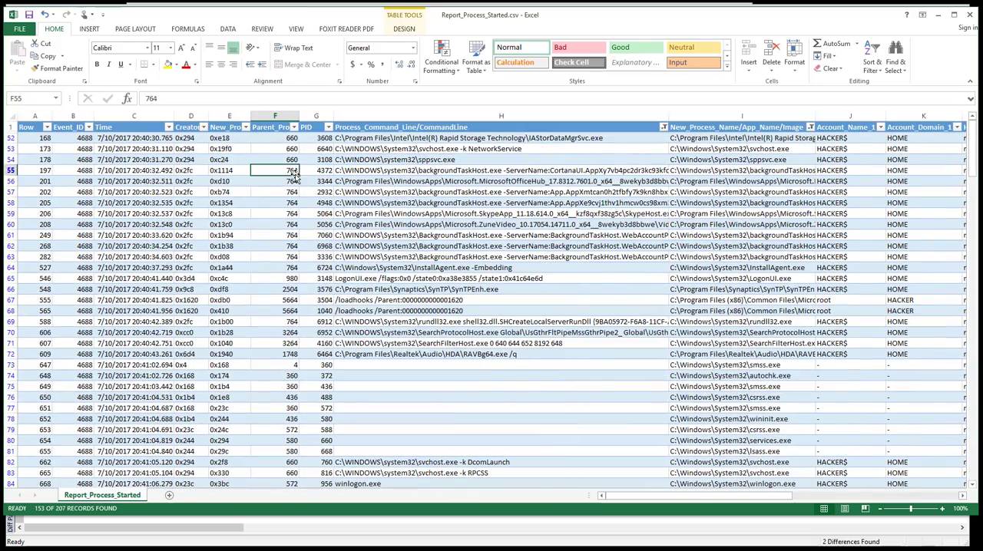
key(ctrl+f)
text(4680)
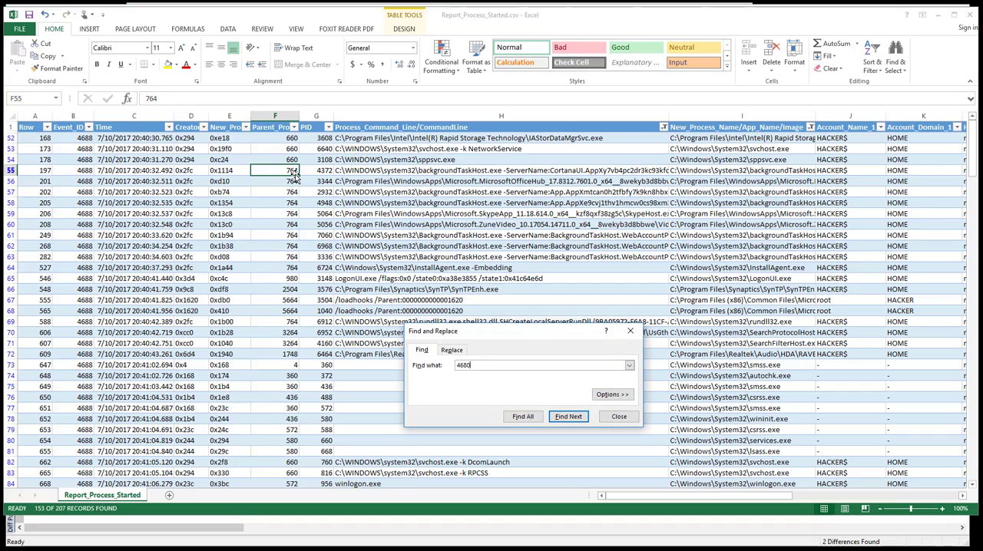
key(Return)
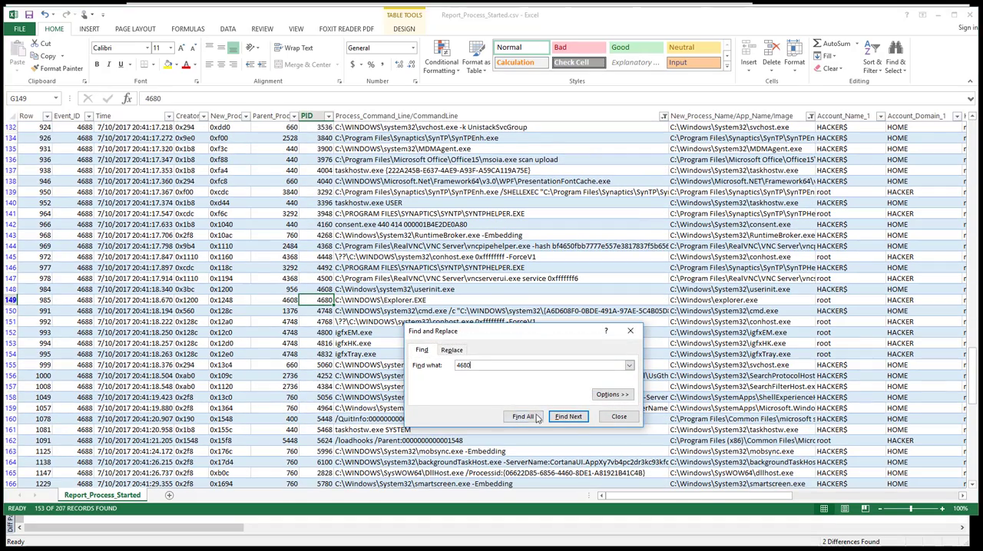
click(619, 417)
Shade Explorer.EXE's PID and command line G149:H149 green as mshta's parent.
drag(326, 301, 400, 307)
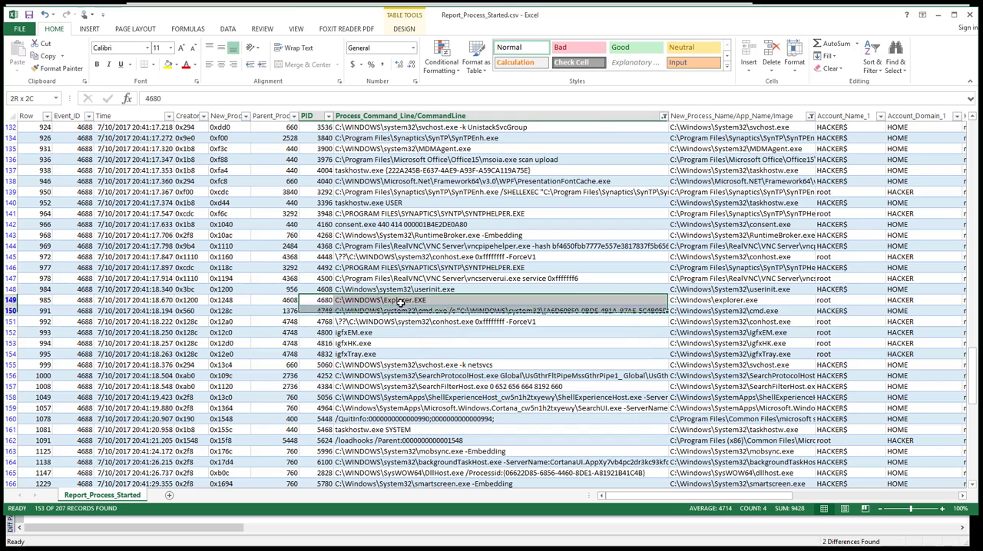
click(400, 302)
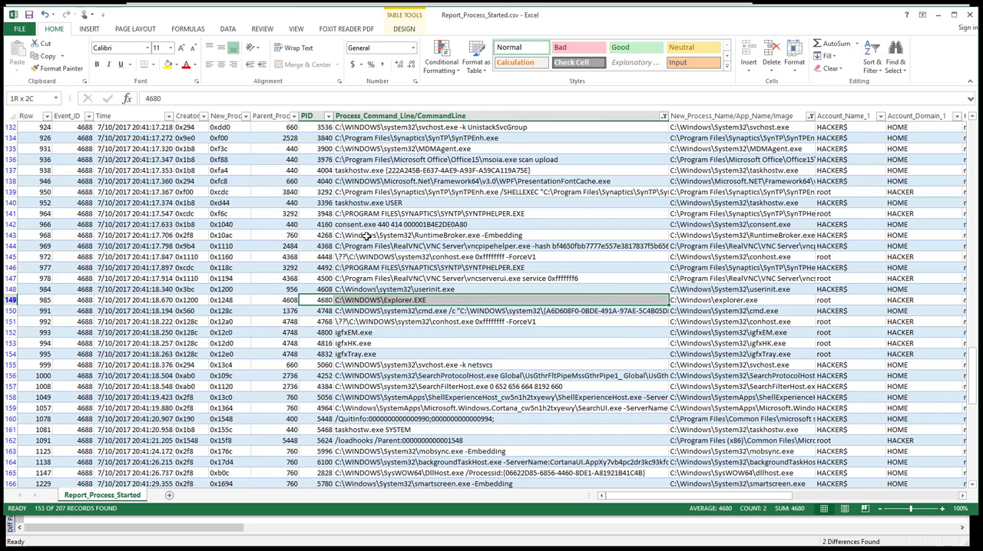
click(176, 64)
click(206, 152)
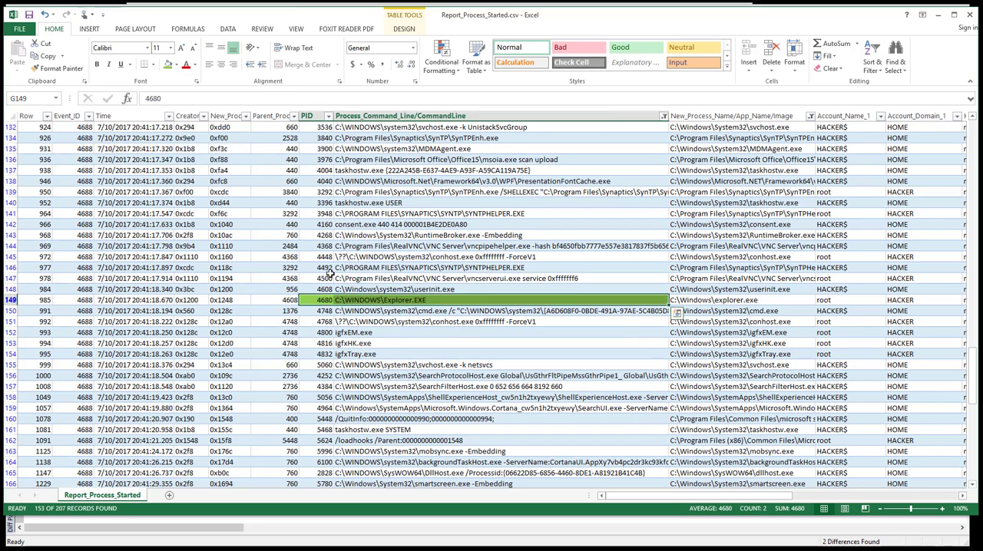
scroll(409, 338, down, 1)
scroll(409, 338, down, 2)
click(409, 335)
scroll(415, 330, down, 2)
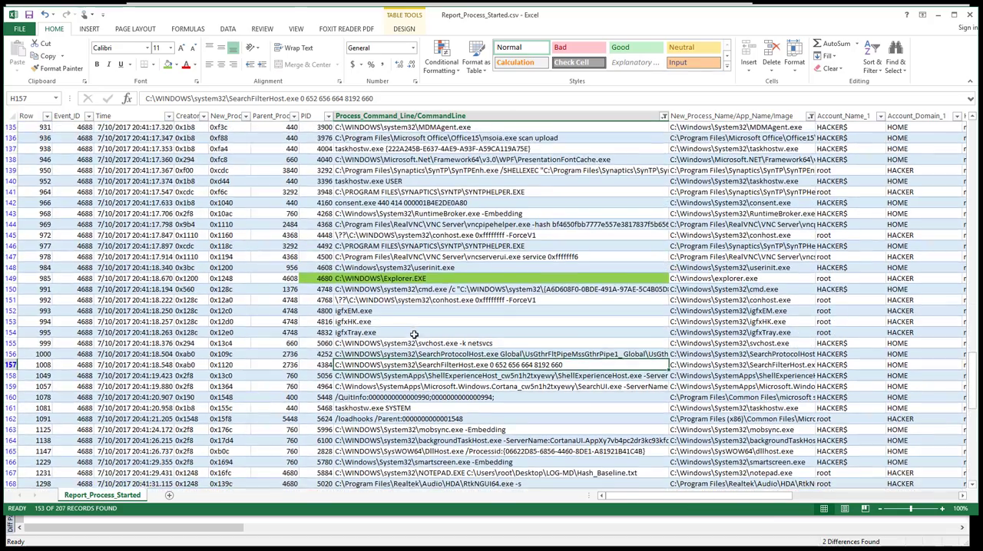
scroll(415, 330, down, 3)
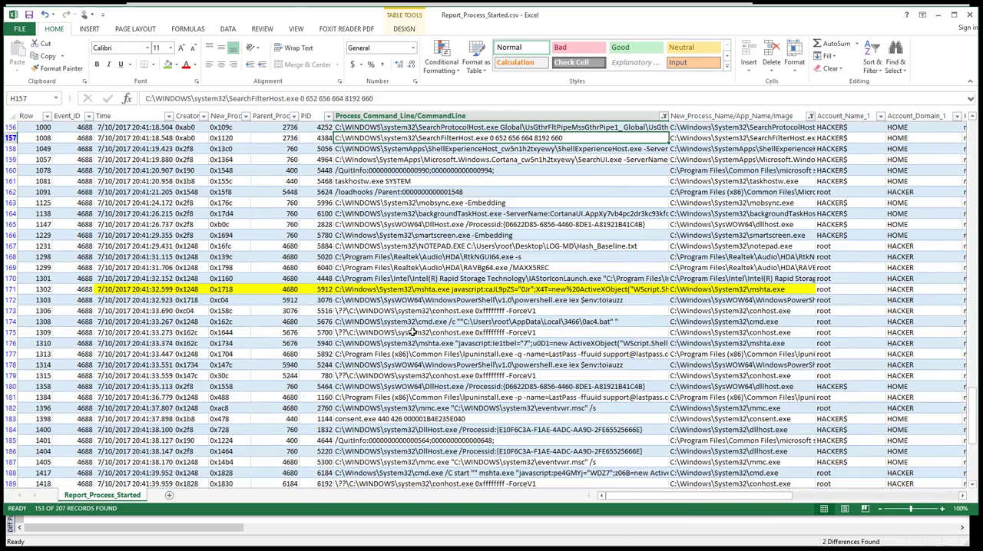
click(286, 290)
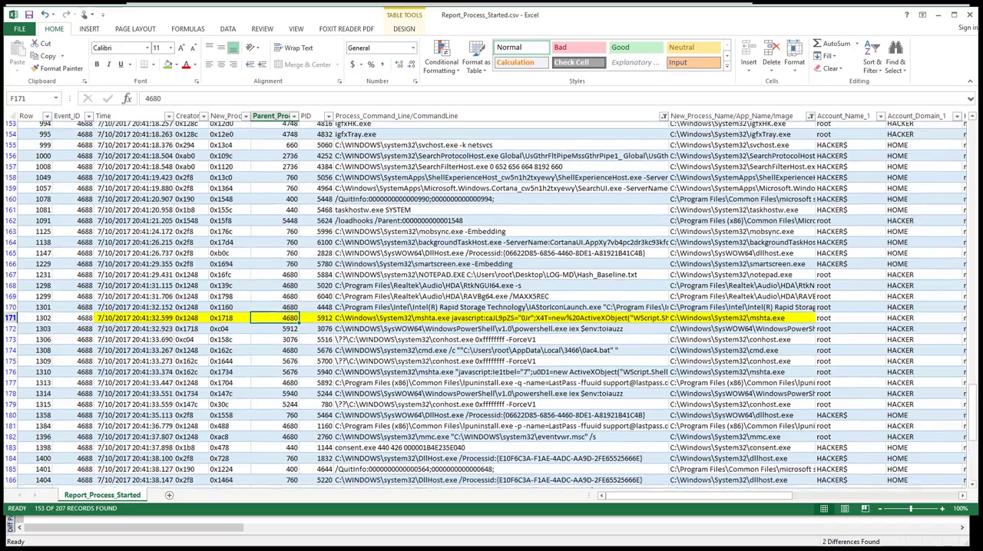
scroll(307, 307, up, 3)
scroll(310, 372, down, 4)
scroll(310, 373, down, 2)
scroll(310, 373, up, 2)
scroll(310, 372, up, 1)
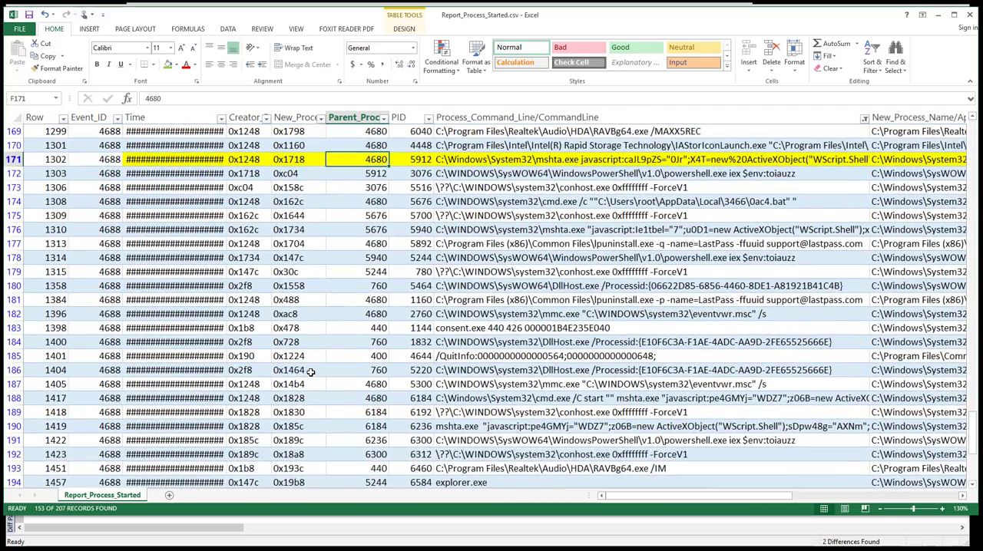
scroll(505, 359, up, 2)
scroll(505, 359, up, 3)
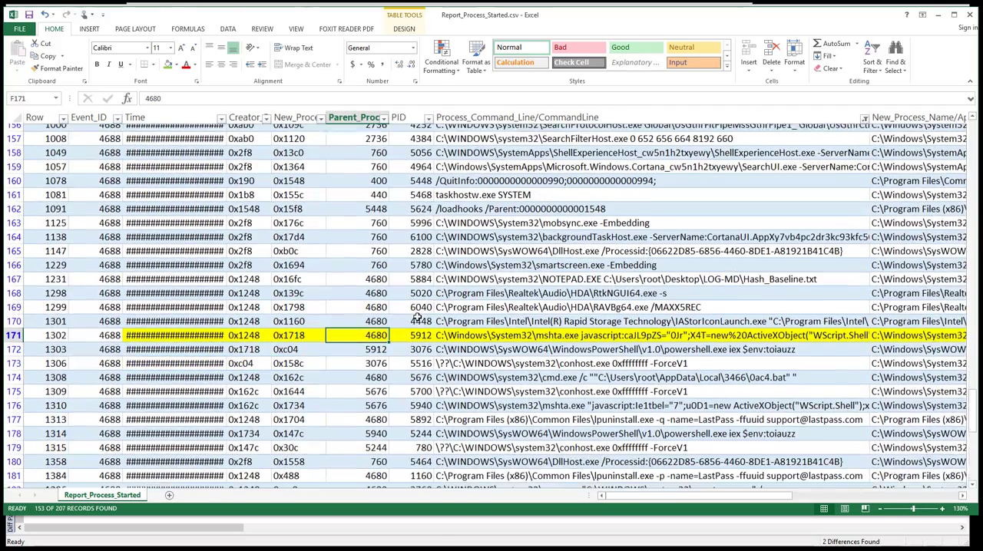
scroll(418, 317, down, 3)
scroll(418, 317, down, 3)
scroll(417, 317, up, 2)
scroll(420, 263, up, 1)
scroll(420, 263, down, 3)
scroll(420, 263, up, 2)
scroll(420, 264, down, 3)
scroll(422, 261, down, 1)
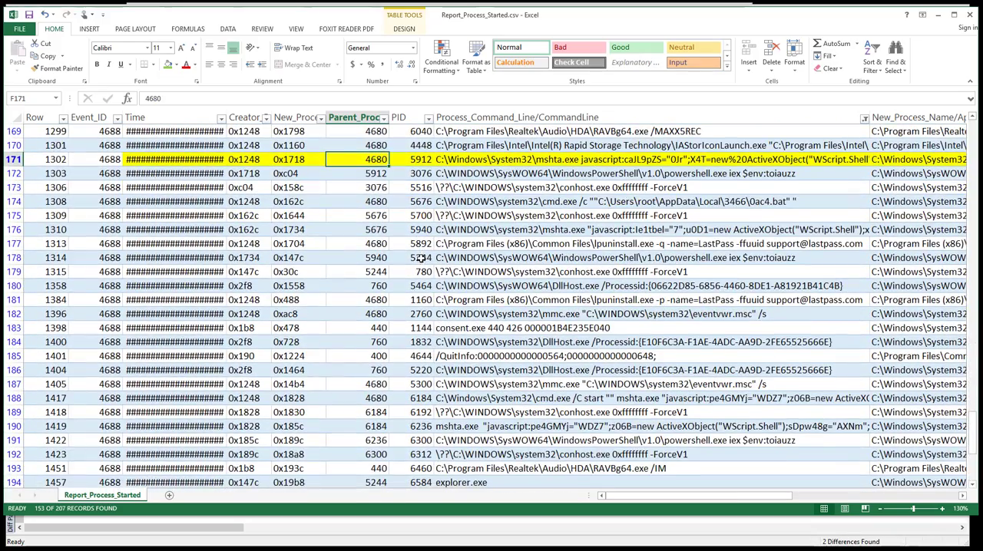
Show mshta's PID 5912 in G171 in red and select the powershell row's parent PID 5912.
click(420, 159)
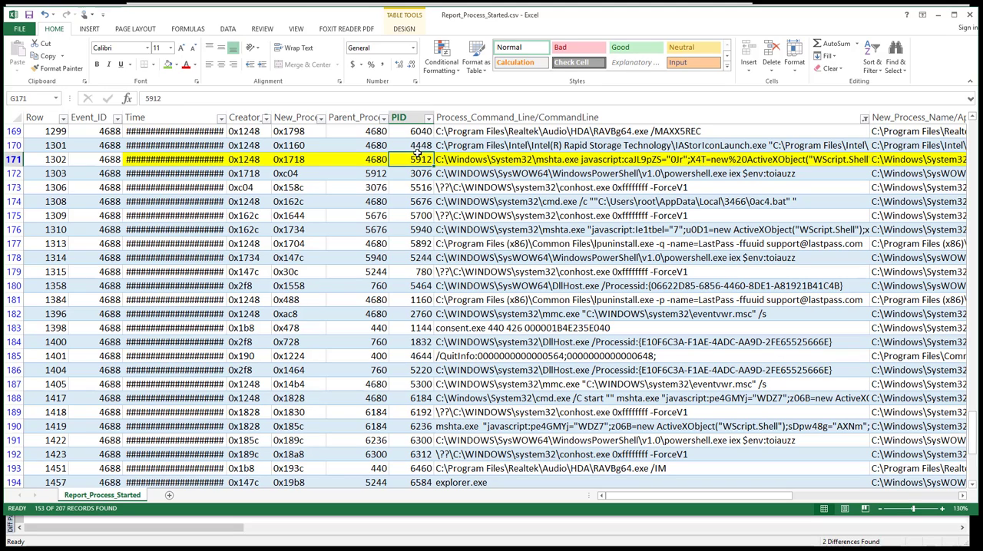
click(186, 64)
click(374, 174)
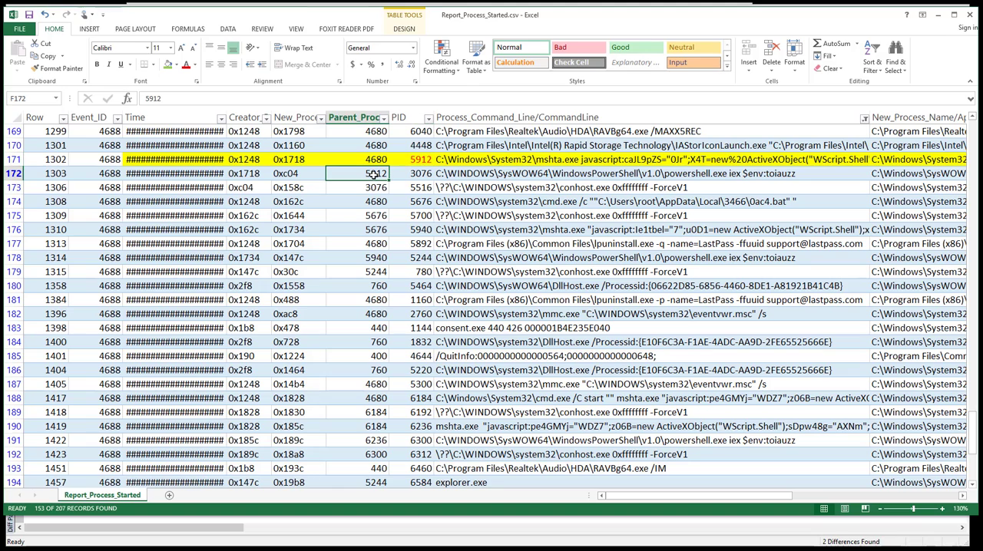
Turn the parent PID 5912 red and fill powershell row 172's PID and command line yellow.
click(186, 64)
drag(420, 174, 538, 174)
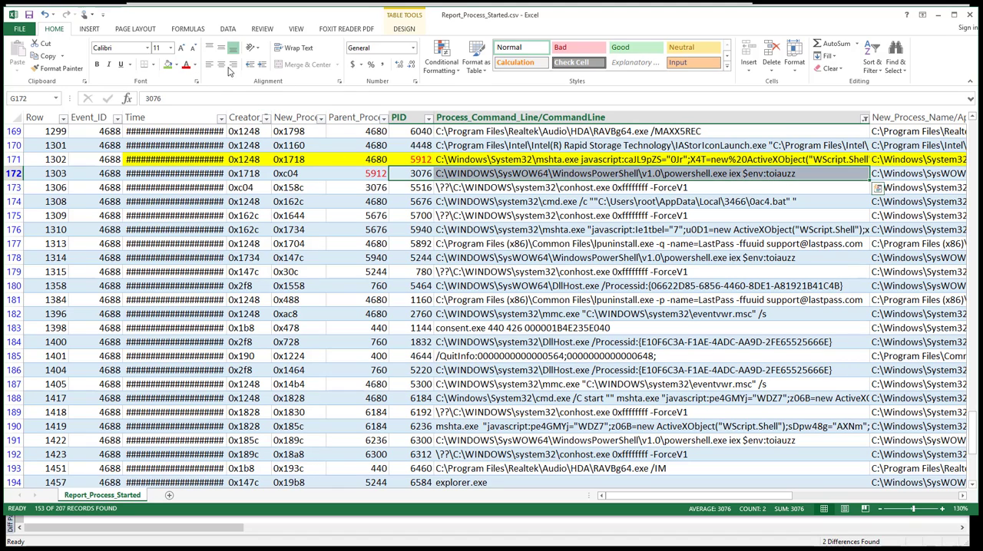
click(176, 65)
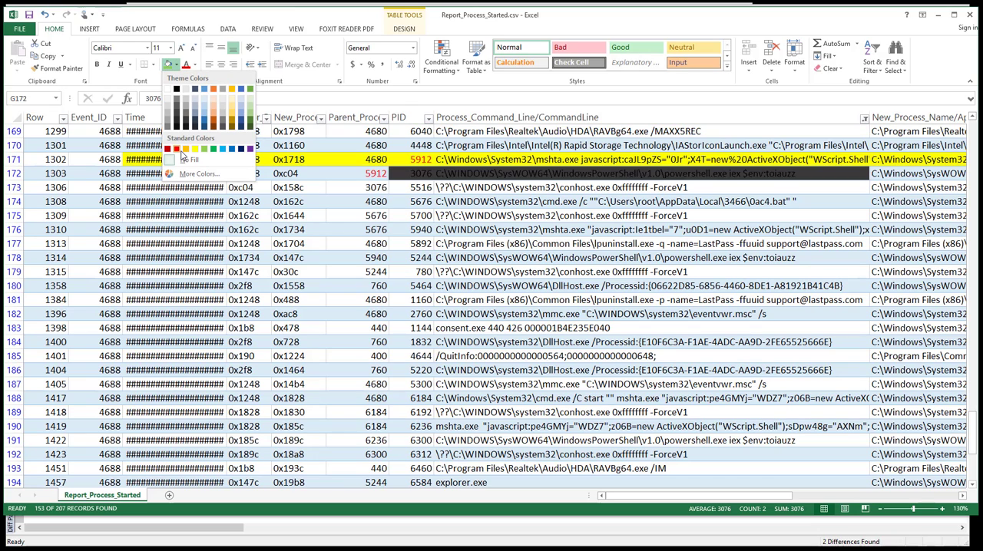
click(195, 149)
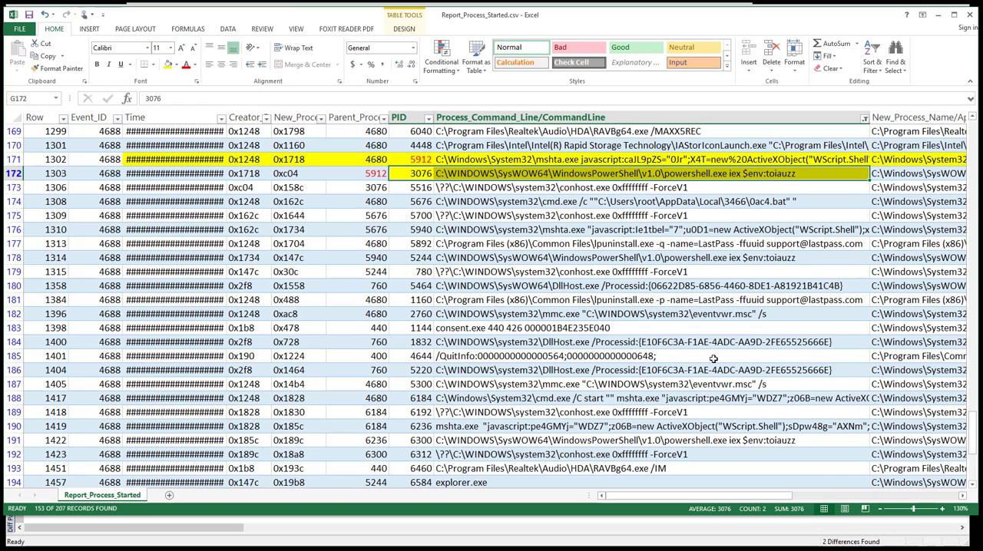
drag(644, 495, 676, 495)
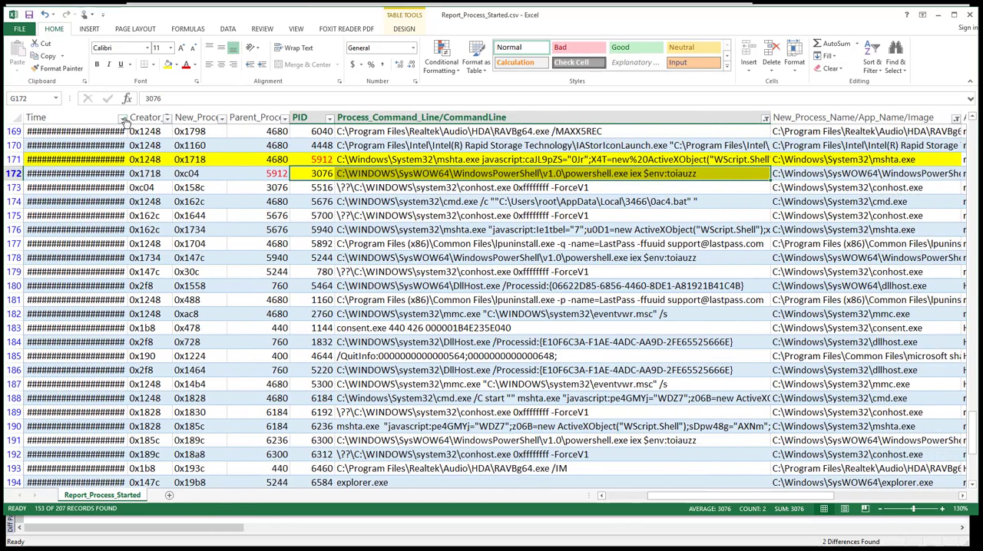
Autofit then narrow the Time column and fill row 172's image path cell yellow.
double_click(126, 117)
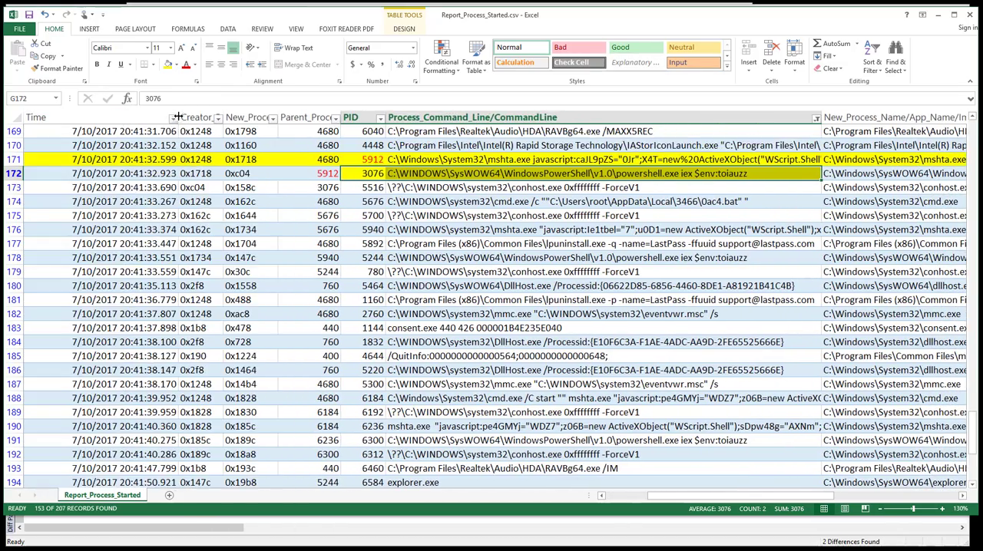
drag(178, 117, 83, 117)
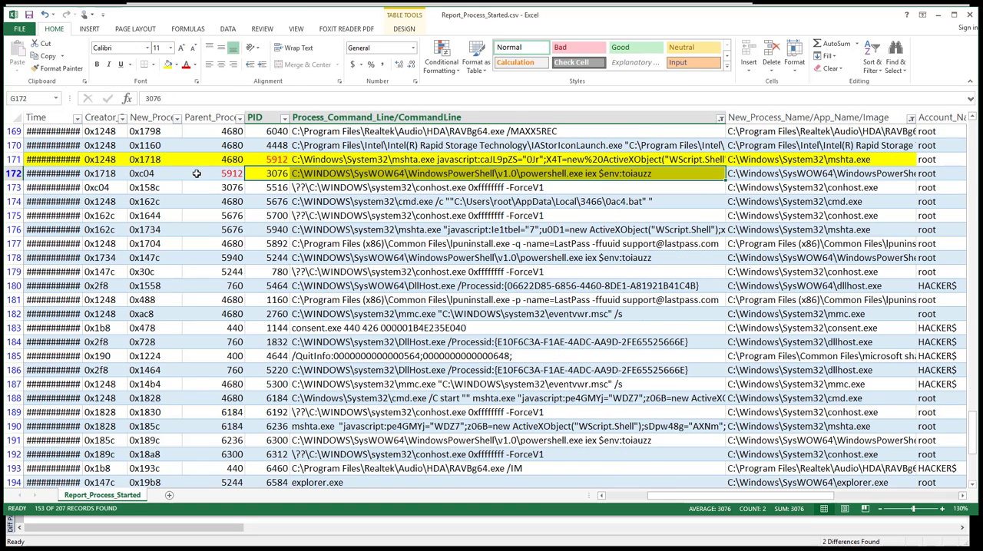
click(808, 173)
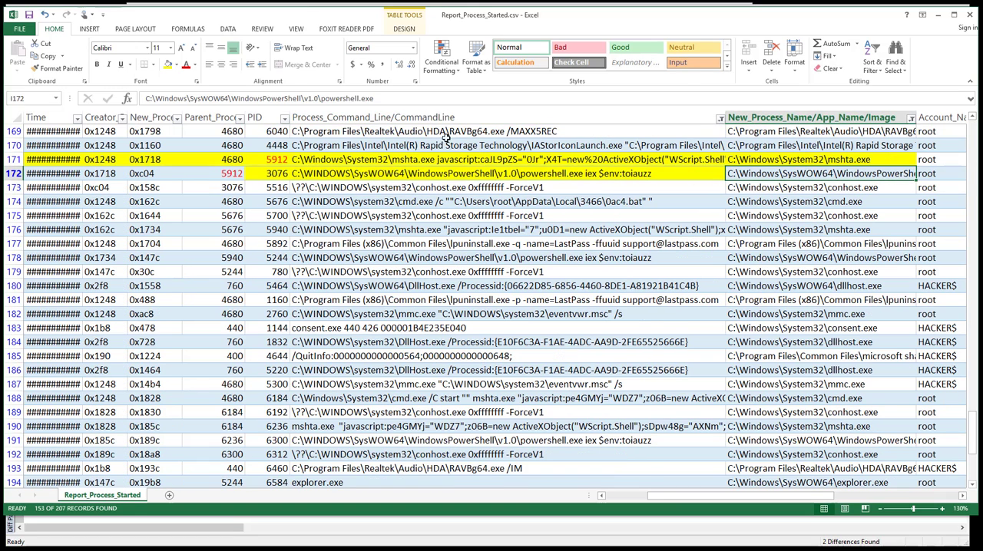
click(167, 64)
click(280, 175)
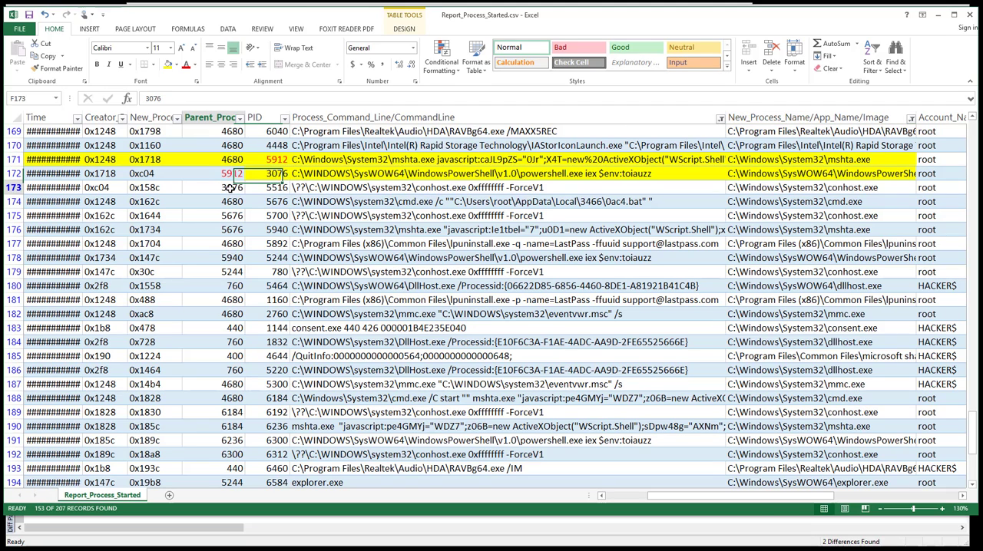
drag(226, 189, 428, 189)
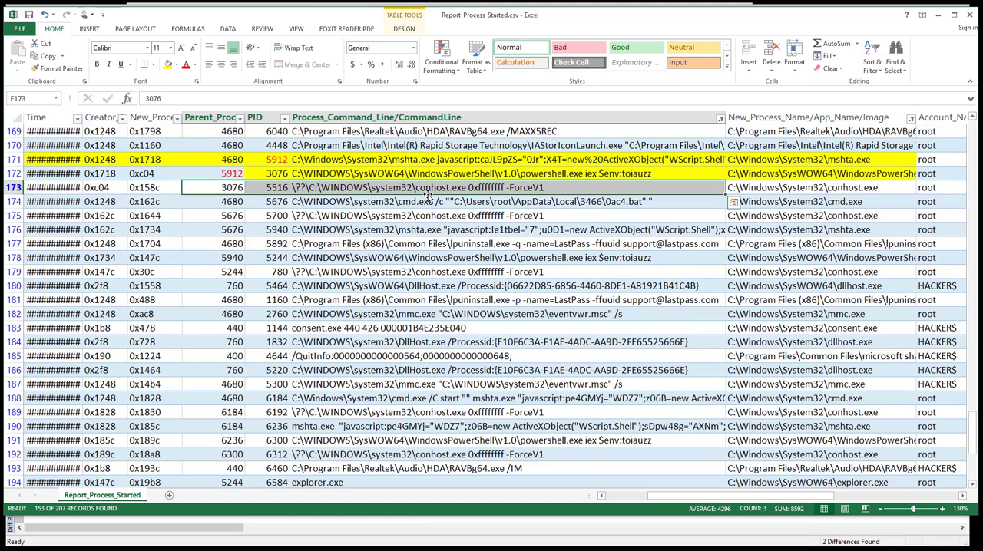
click(176, 64)
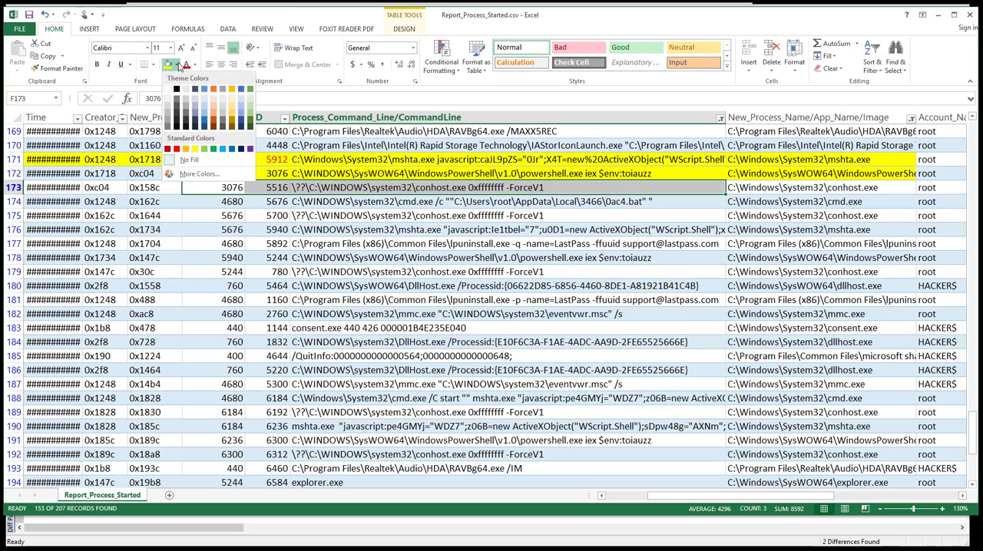
click(178, 160)
click(301, 215)
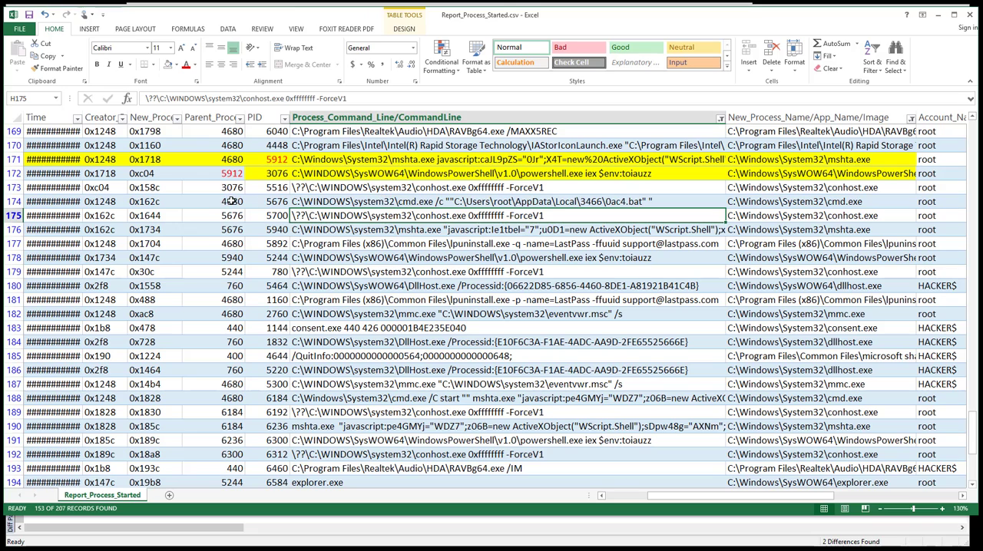
click(232, 201)
click(269, 201)
click(368, 202)
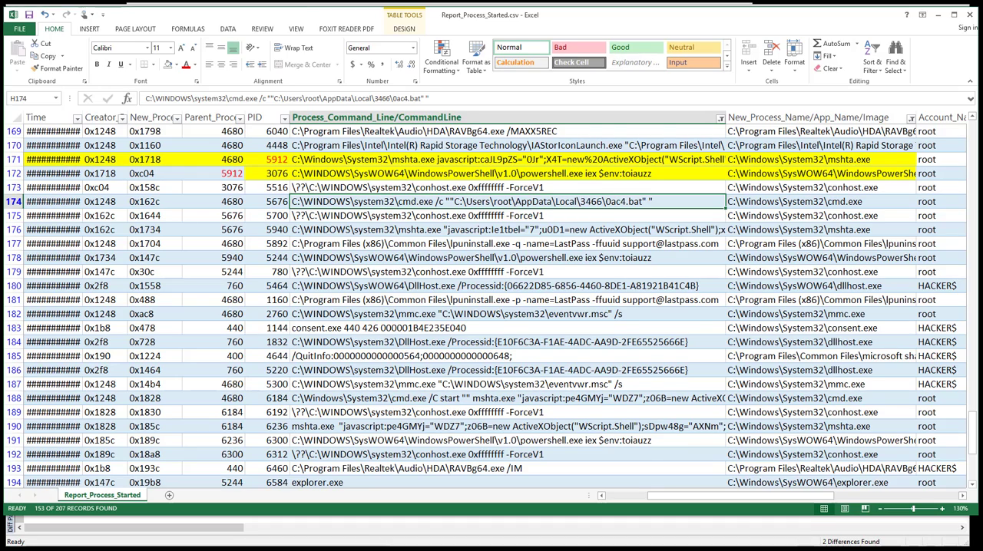
key(alt+Tab)
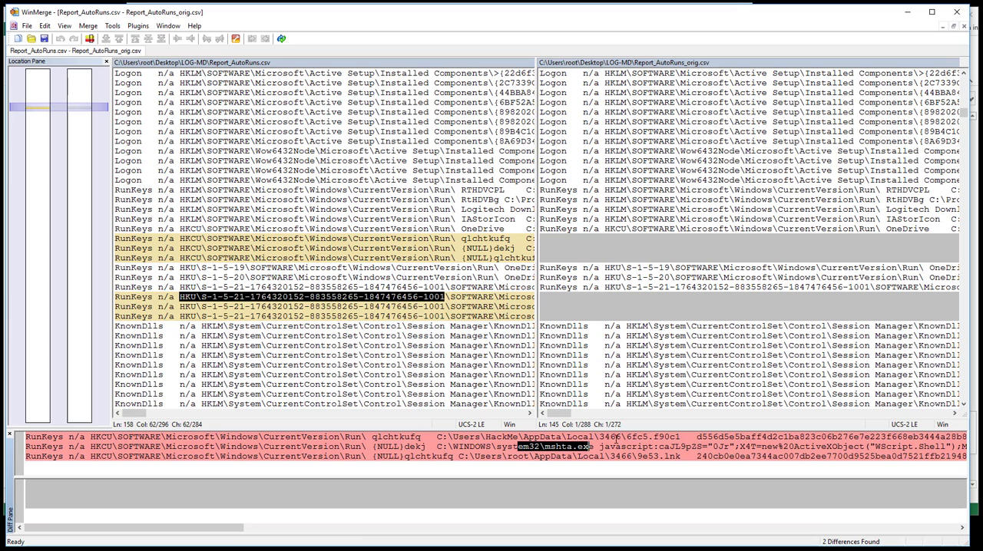
drag(599, 436, 649, 438)
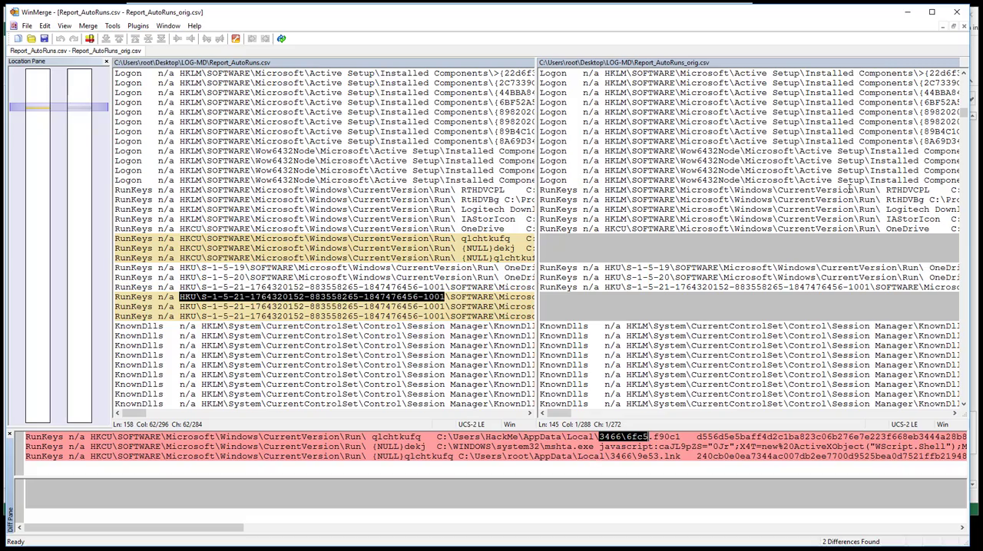
click(906, 13)
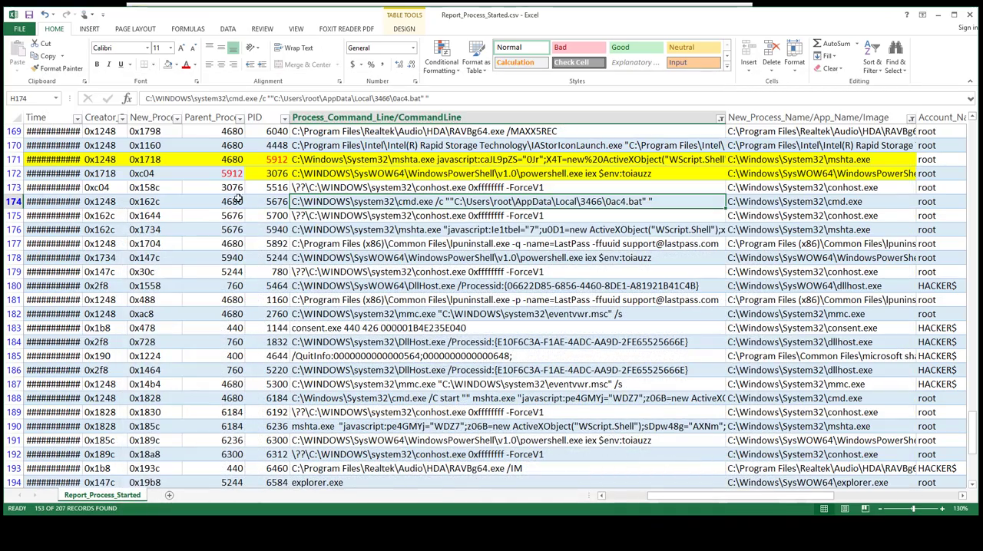
Fill cmd.exe row 174's parent, PID and command cells yellow and check PID 5676 and row 175.
click(231, 202)
drag(230, 201, 506, 201)
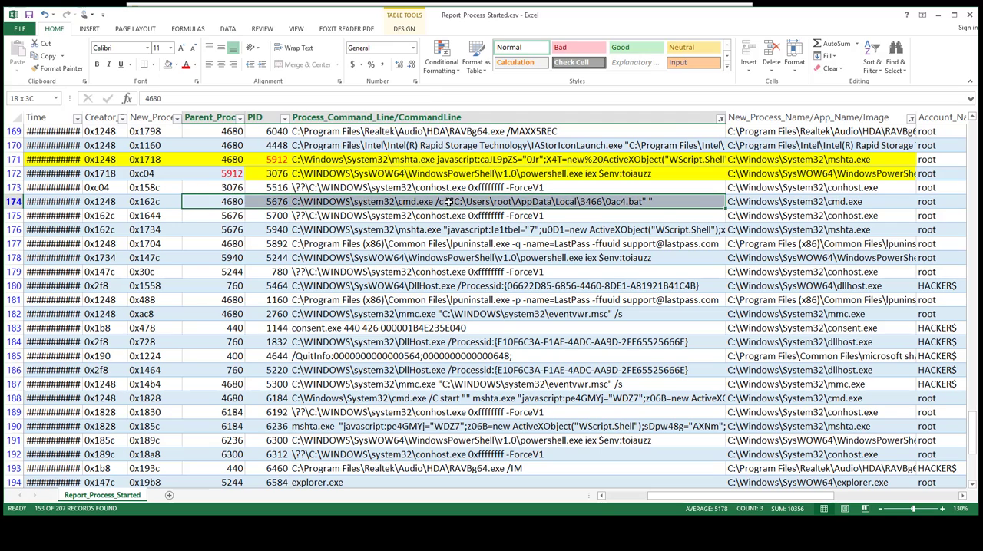
click(177, 65)
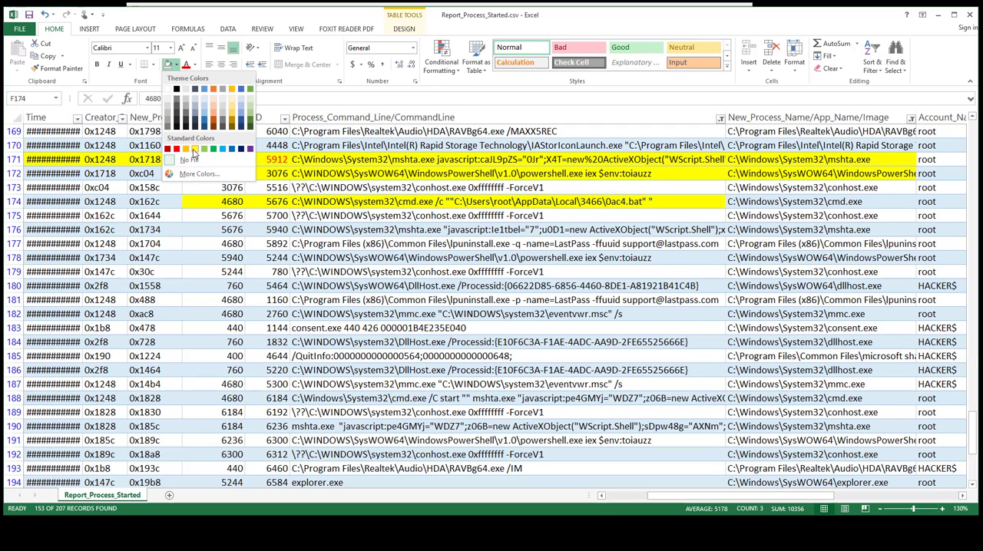
click(192, 151)
click(276, 205)
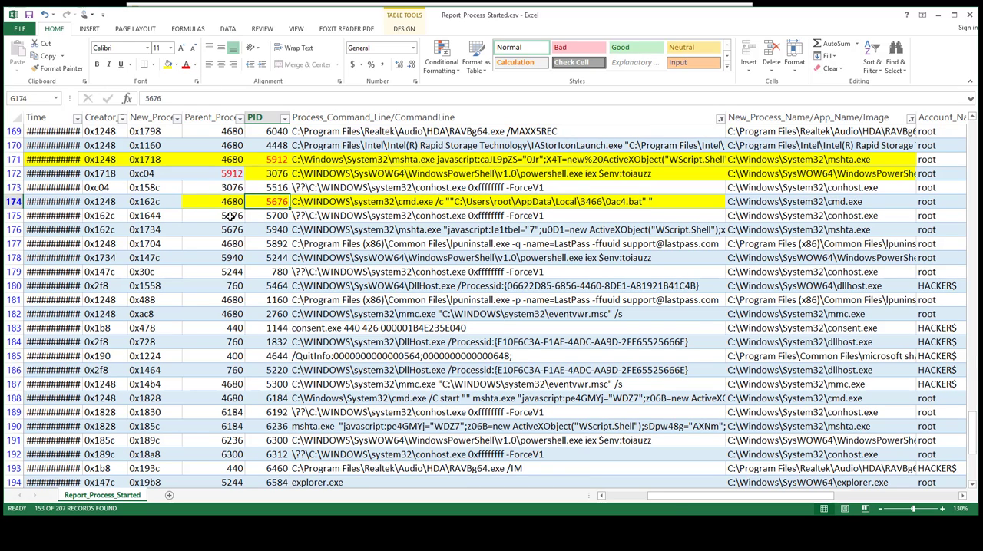
click(231, 216)
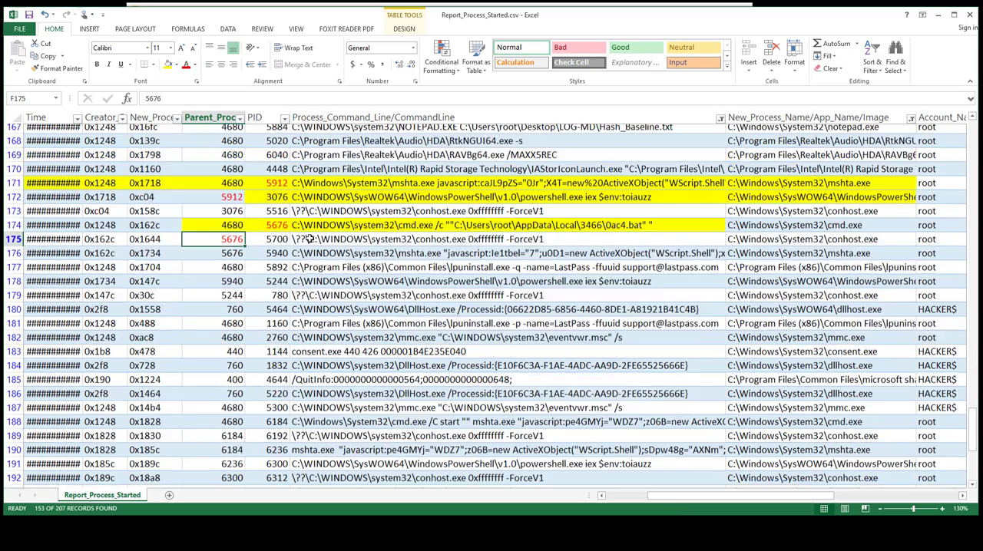
scroll(231, 216, up, 3)
scroll(262, 290, down, 5)
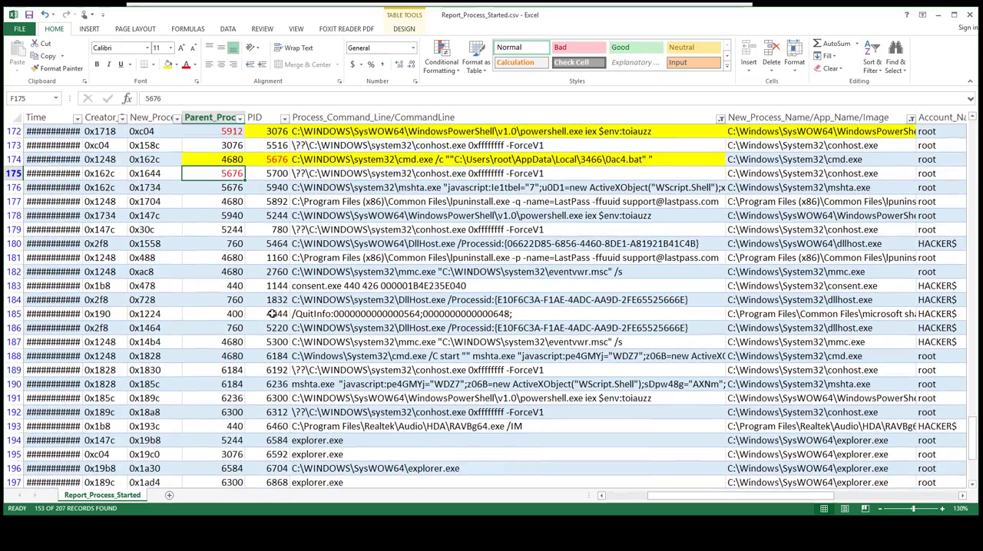
scroll(262, 290, up, 2)
drag(231, 215, 491, 216)
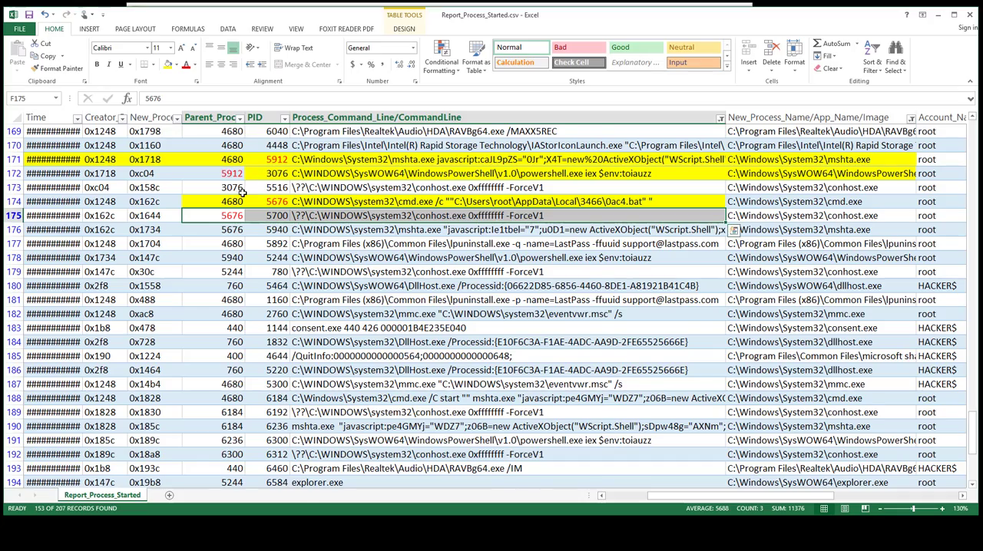
scroll(236, 232, up, 1)
scroll(236, 245, up, 1)
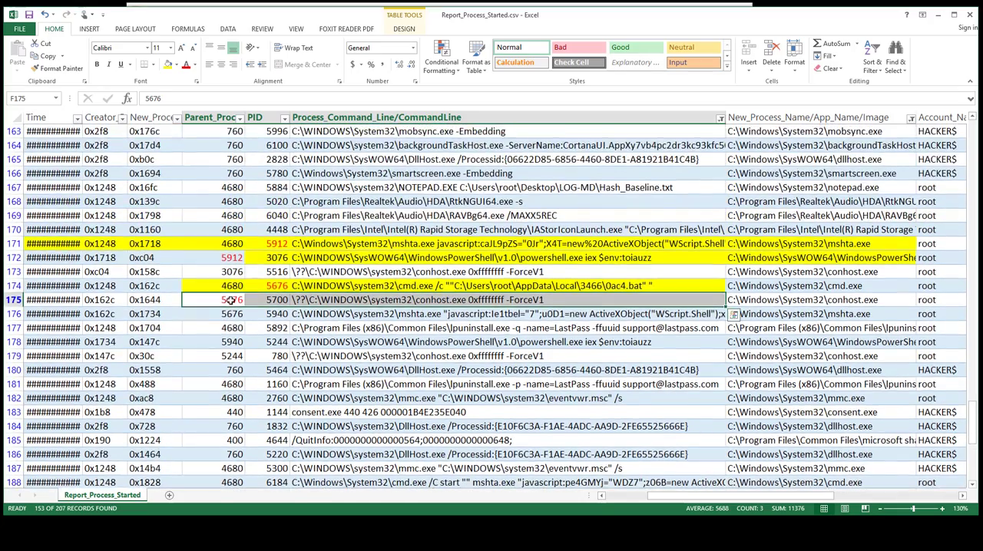
scroll(236, 246, down, 2)
scroll(230, 240, up, 2)
Fill the mshta.exe row 176 process cells yellow.
click(230, 271)
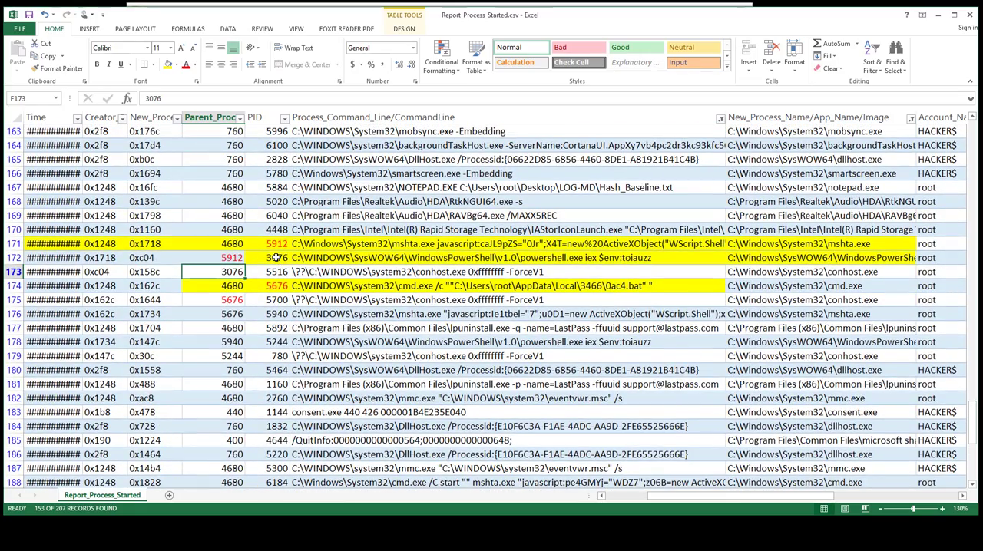
key(Down)
key(Down)
key(Down)
key(shift+Right)
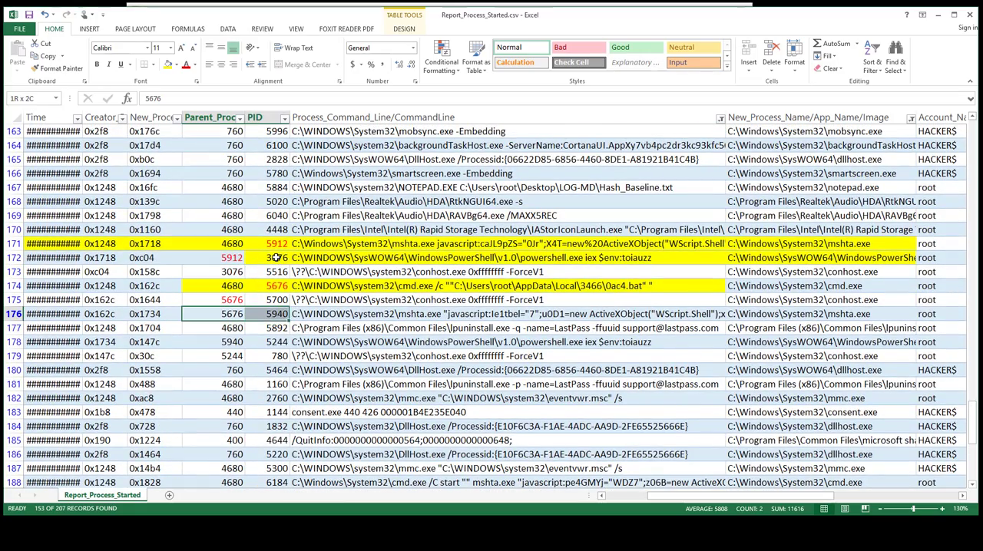
key(shift+Right)
key(shift+Right)
key(shift+Left)
key(shift+Right)
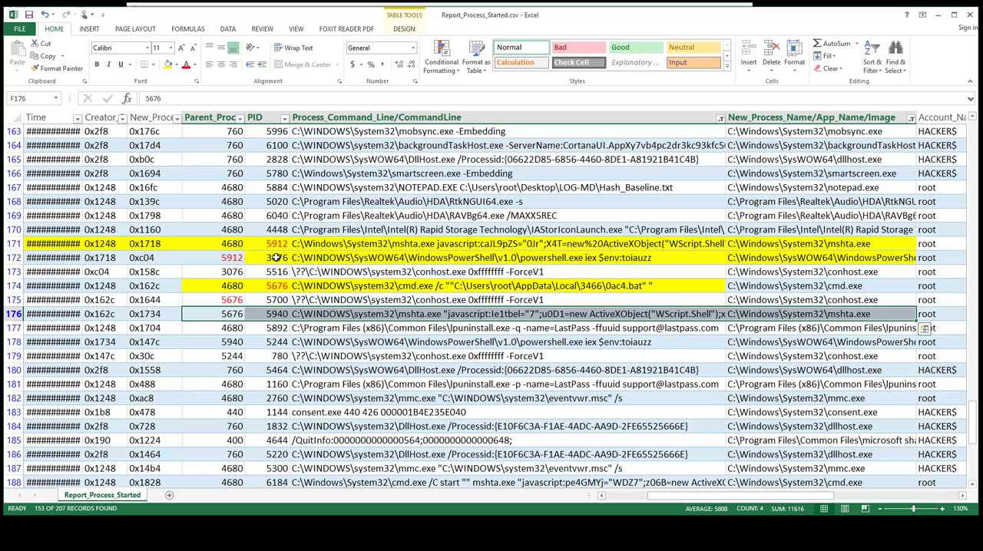
click(166, 64)
Fill powershell row 178 and row 188's cmd start mshta cells yellow.
key(Down)
key(Down)
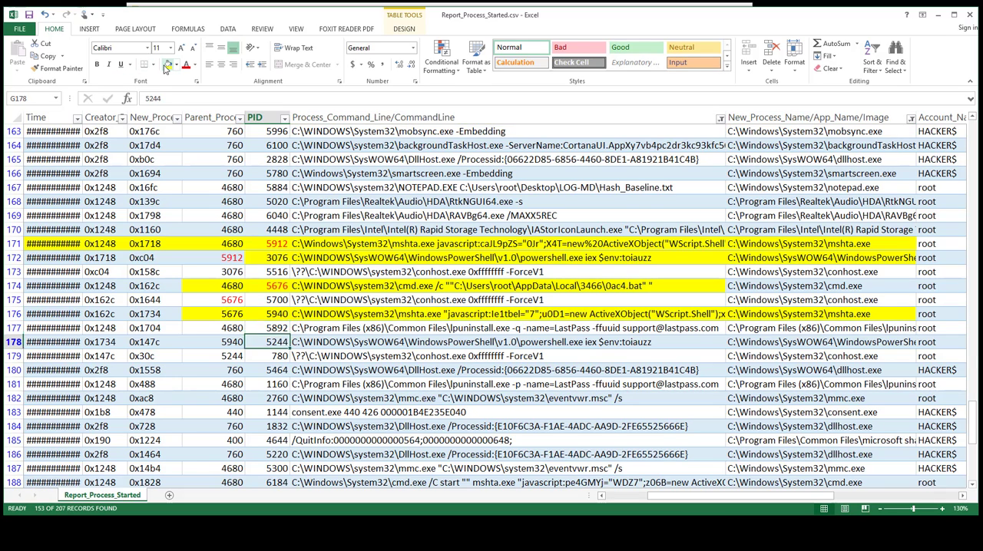
key(Left)
key(shift+Right)
key(shift+Right)
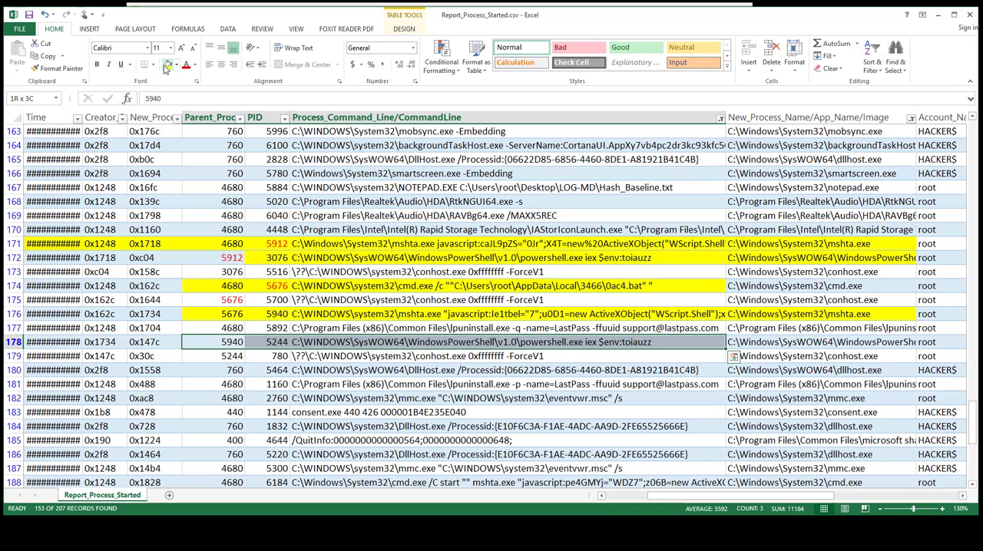
click(167, 64)
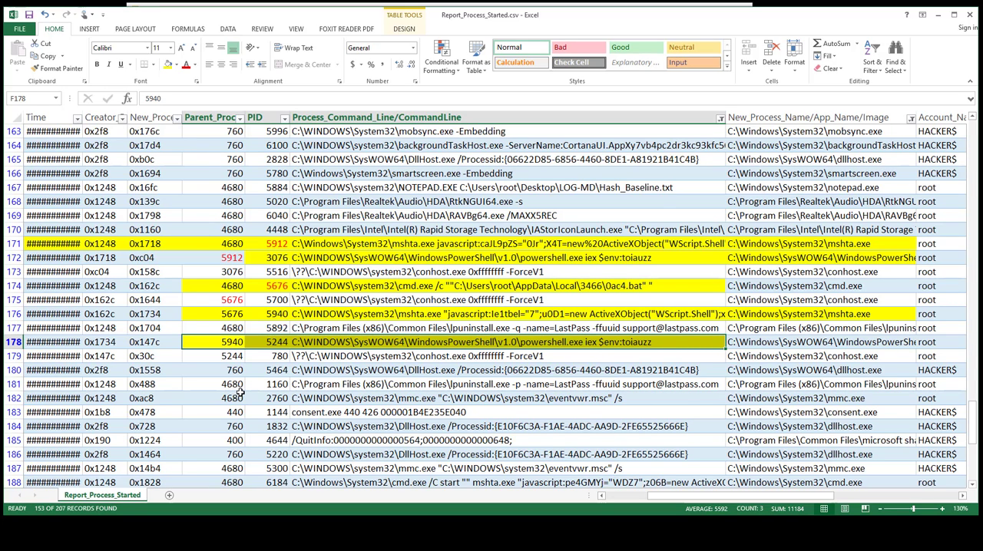
scroll(238, 395, down, 3)
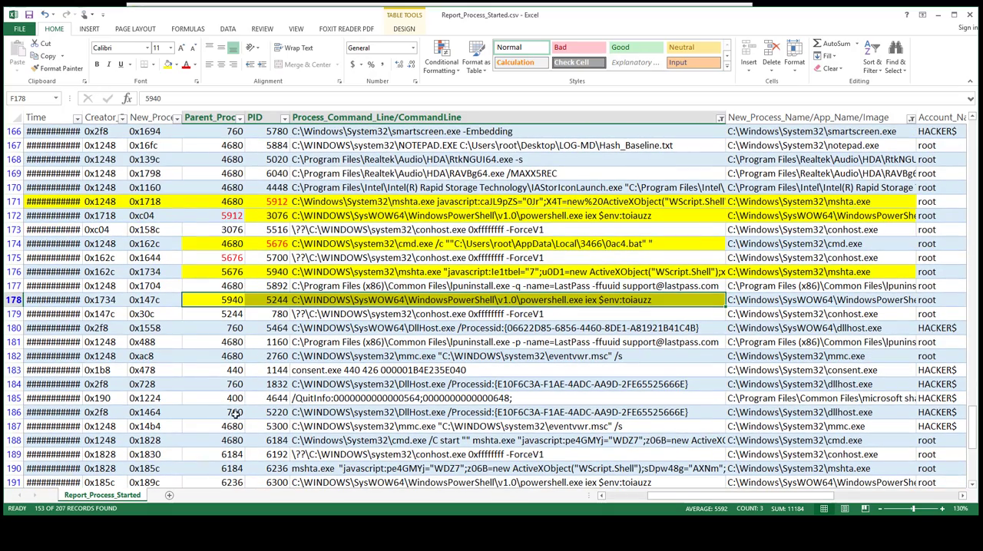
scroll(234, 424, down, 6)
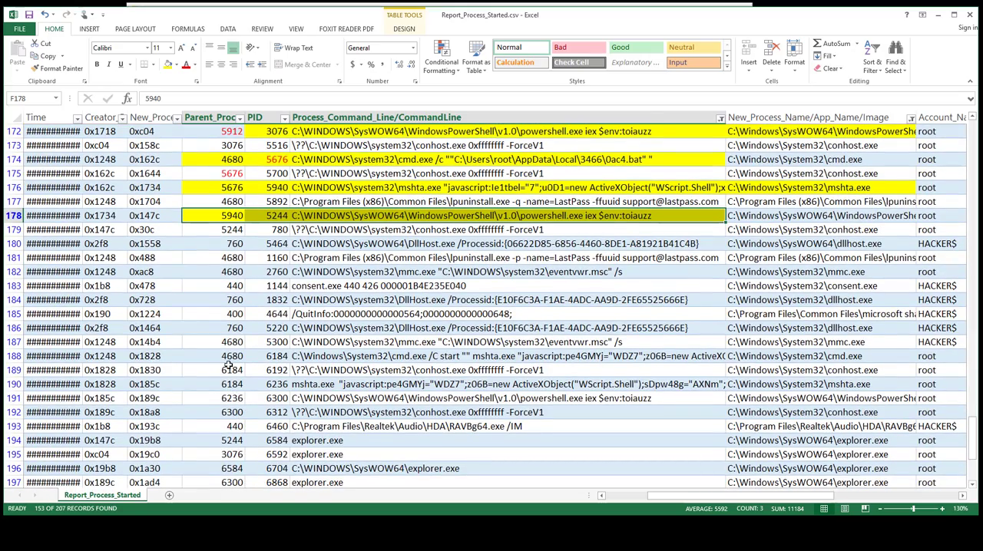
scroll(234, 395, up, 3)
drag(223, 397, 323, 399)
scroll(230, 307, up, 3)
click(167, 64)
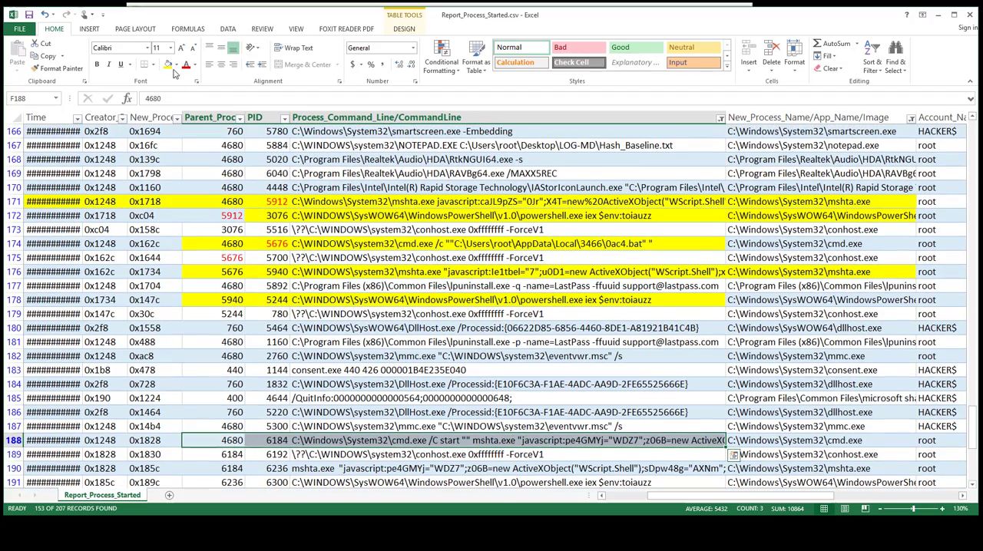
scroll(244, 255, down, 6)
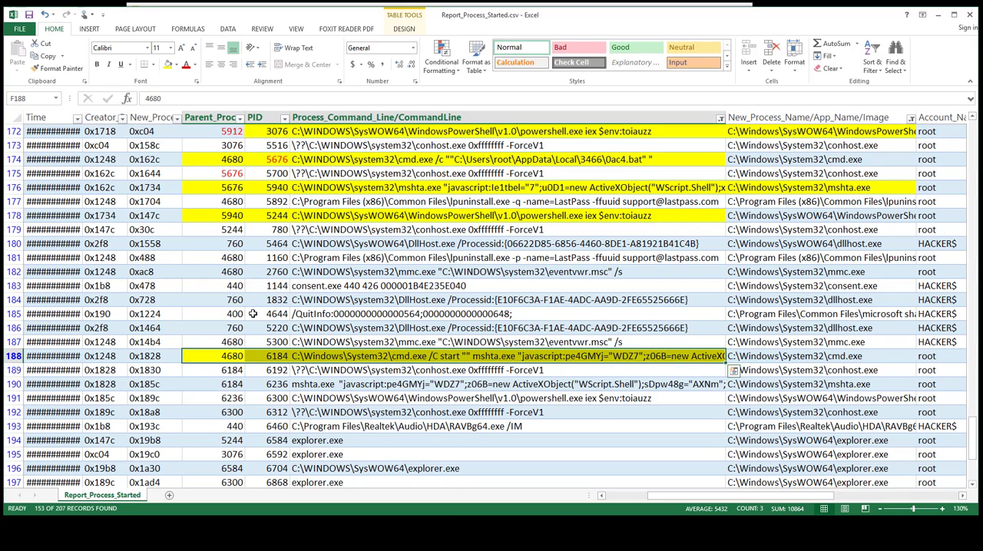
scroll(241, 335, down, 3)
scroll(242, 335, down, 6)
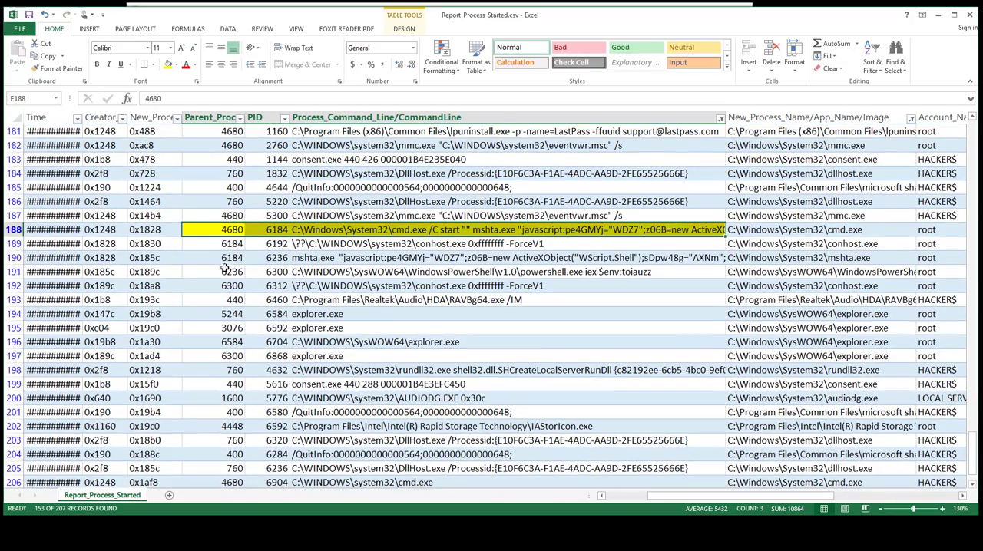
Fill row 190's cells yellow and turn parent PID 6184 red, matching it in row 188.
drag(228, 258, 507, 258)
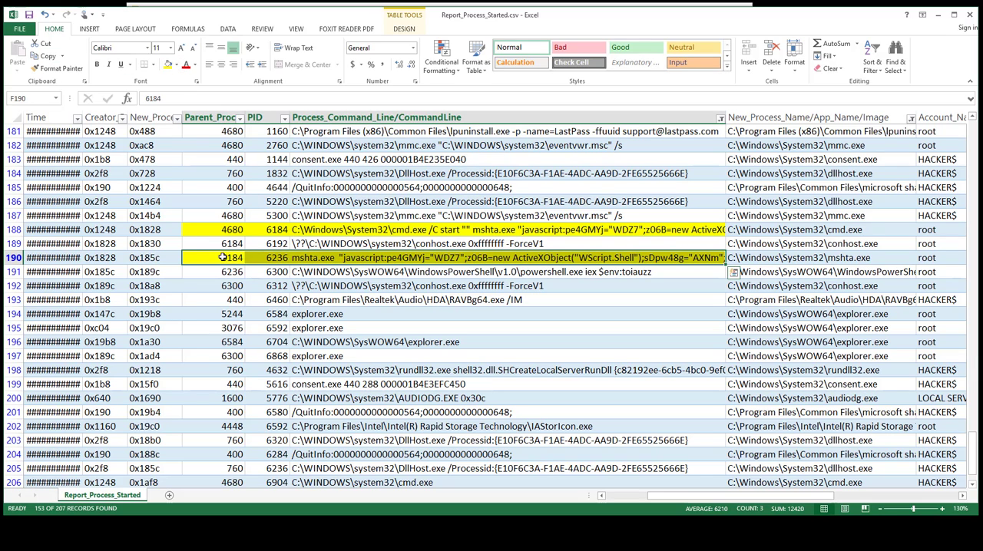
click(169, 64)
click(186, 65)
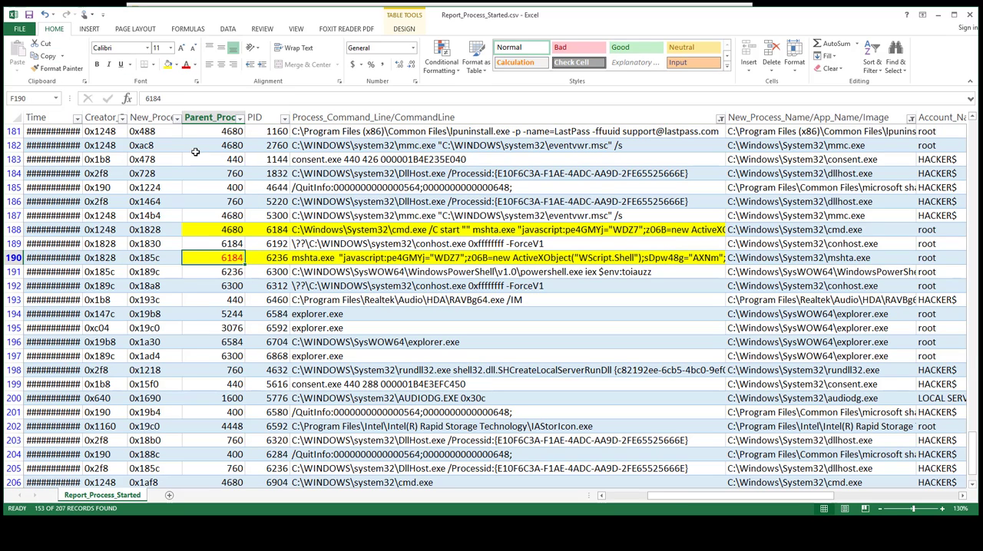
click(278, 231)
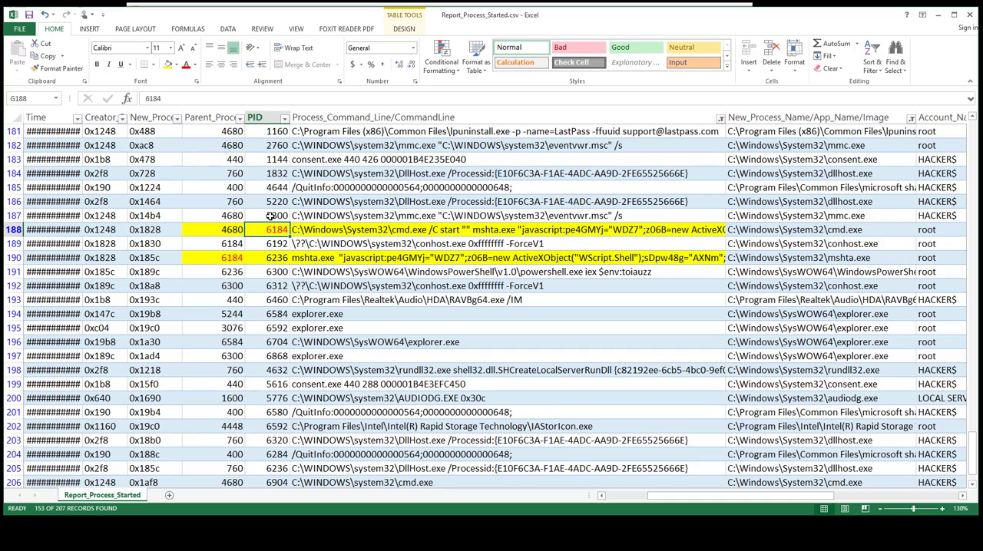
scroll(272, 215, down, 2)
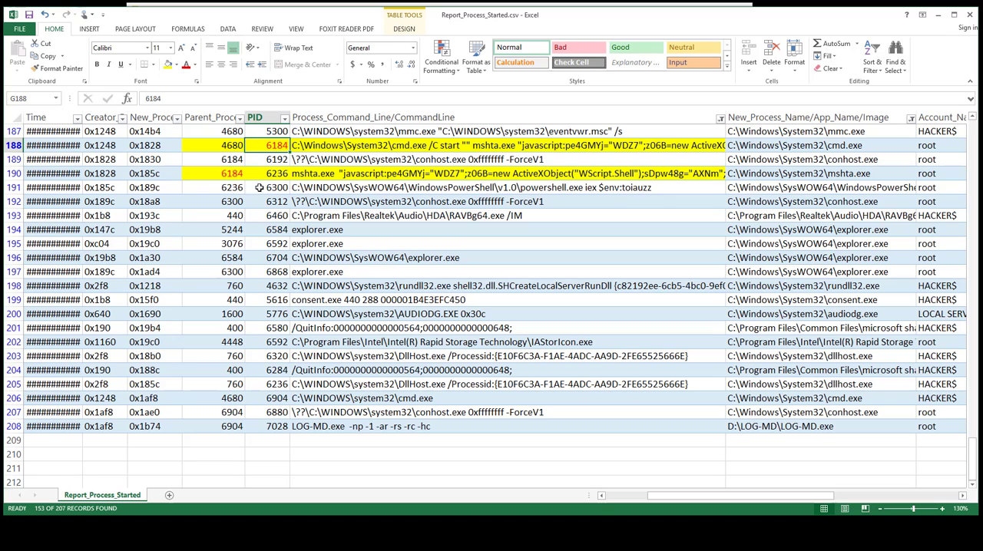
Fill row 191 yellow, link parent PID 6236 to row 190, and check parents 6584 and 5244.
drag(231, 187, 384, 187)
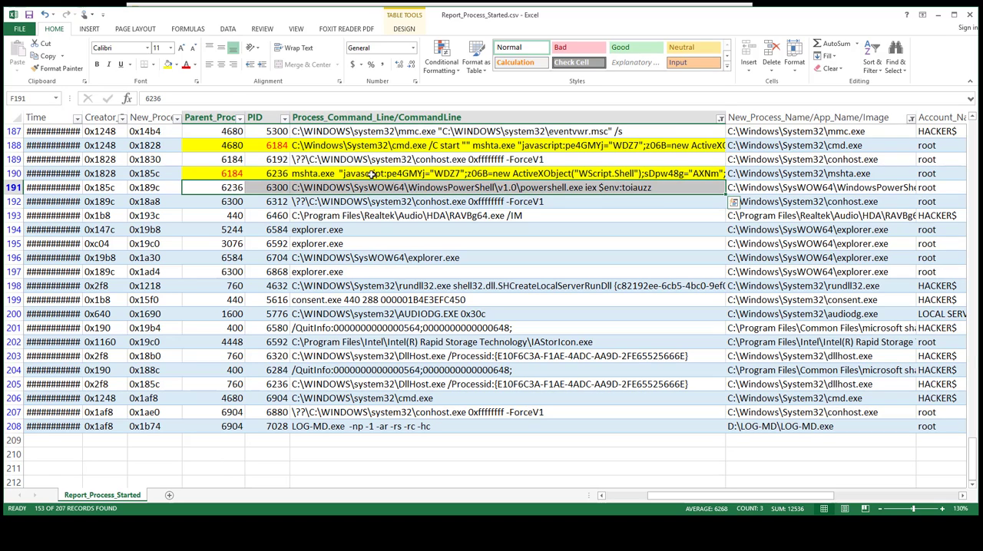
click(167, 64)
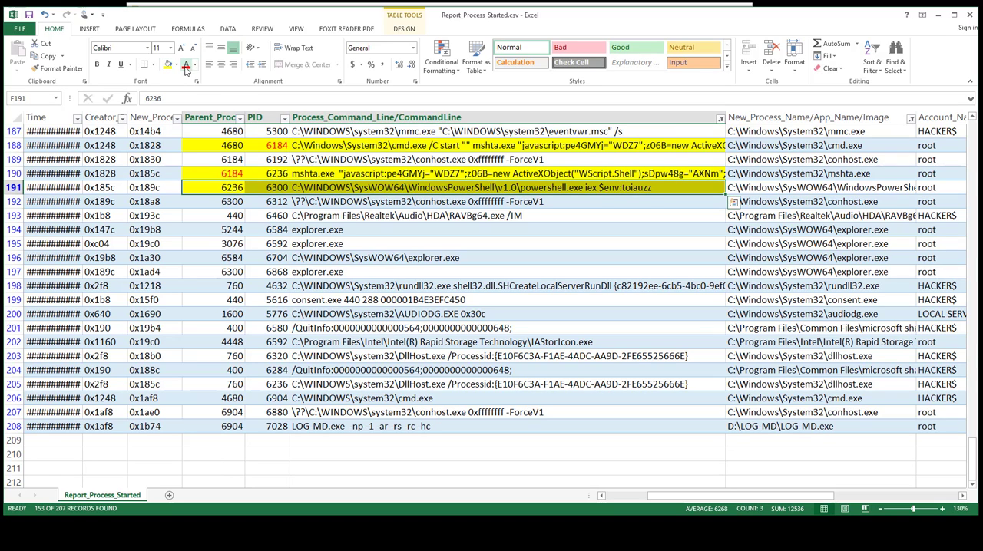
click(228, 187)
scroll(228, 187, up, 1)
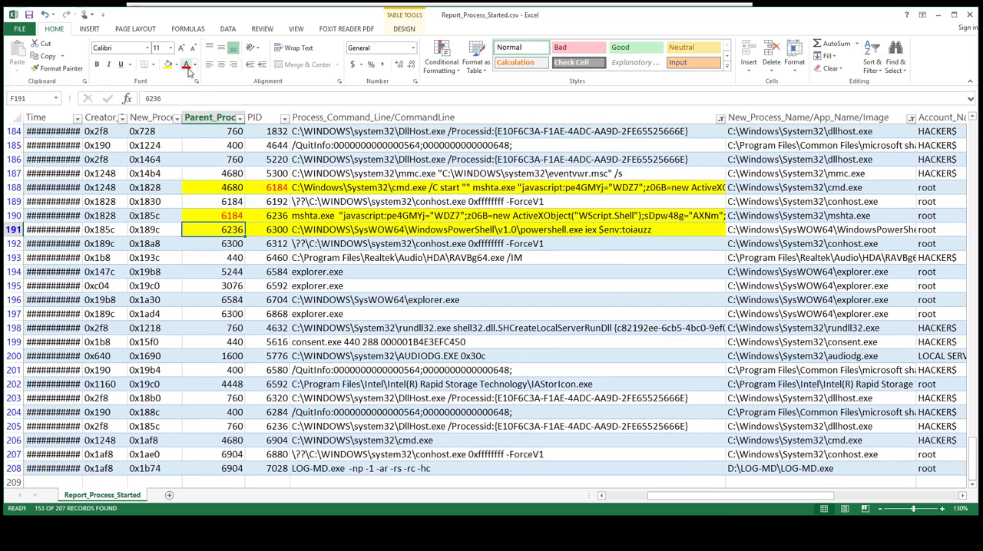
click(271, 215)
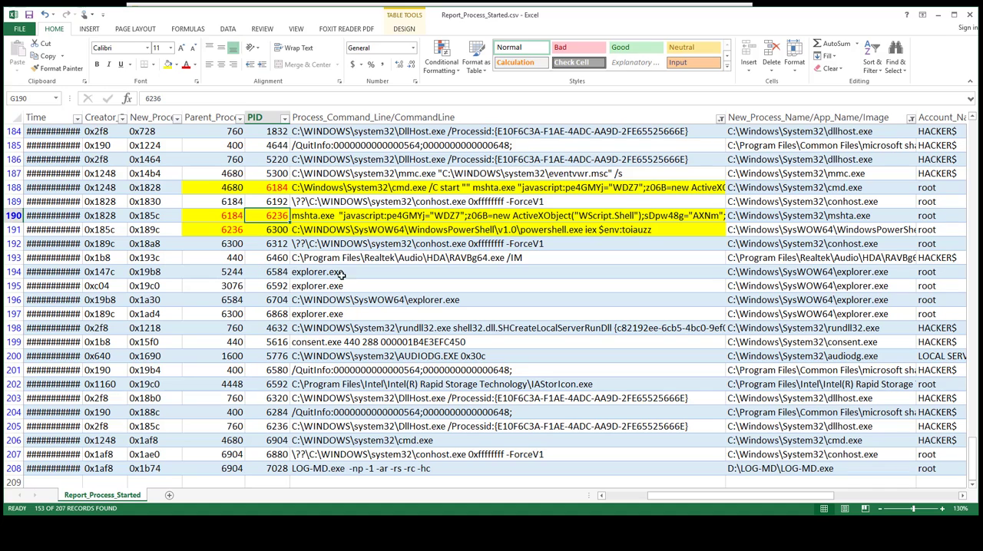
click(231, 299)
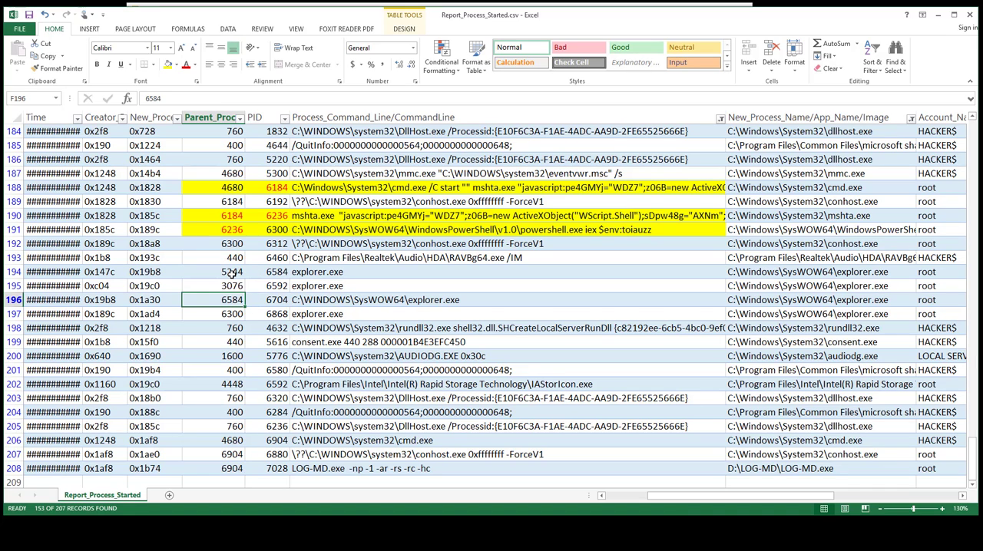
click(231, 272)
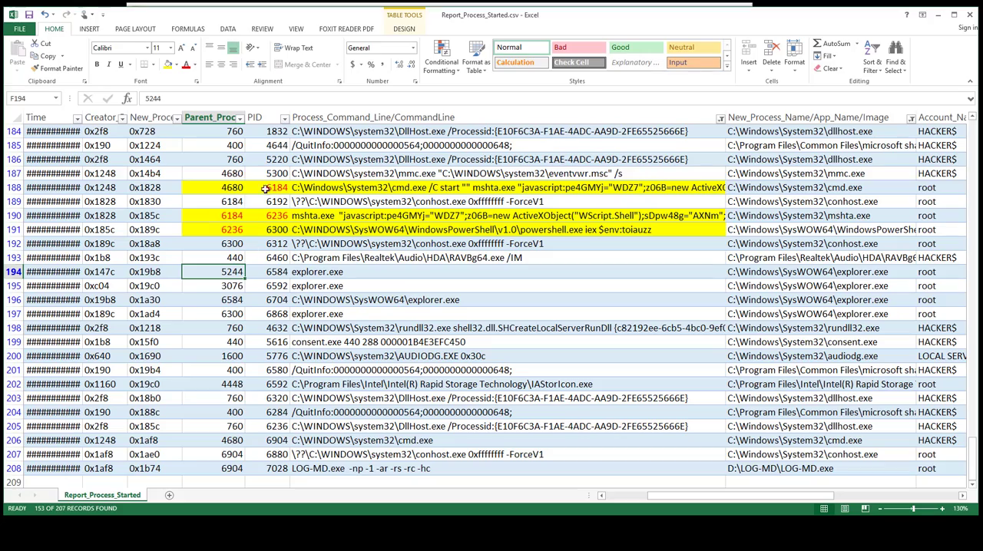
scroll(283, 201, up, 5)
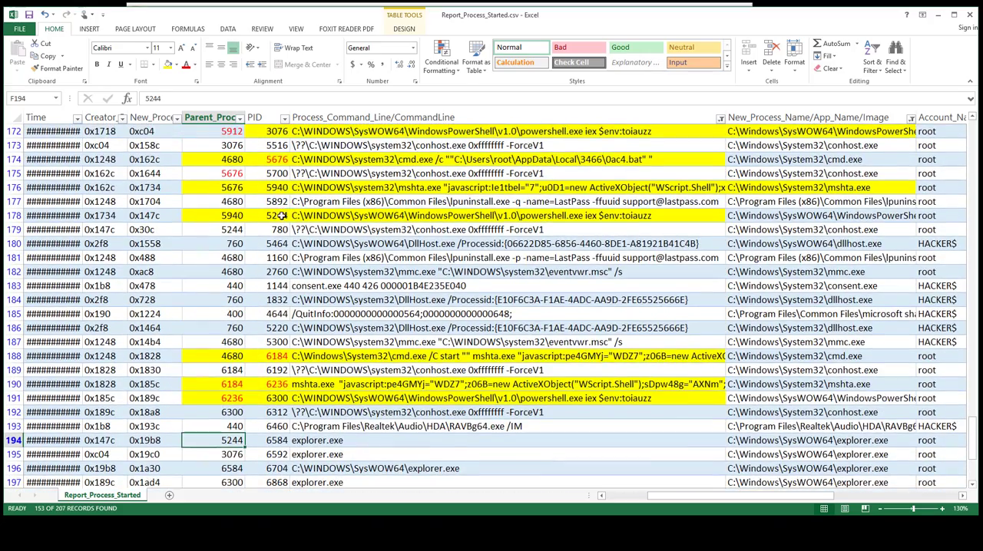
Review the powershell row 178 PID 5244 and shade the explorer.exe row 194 yellow.
click(283, 215)
click(430, 258)
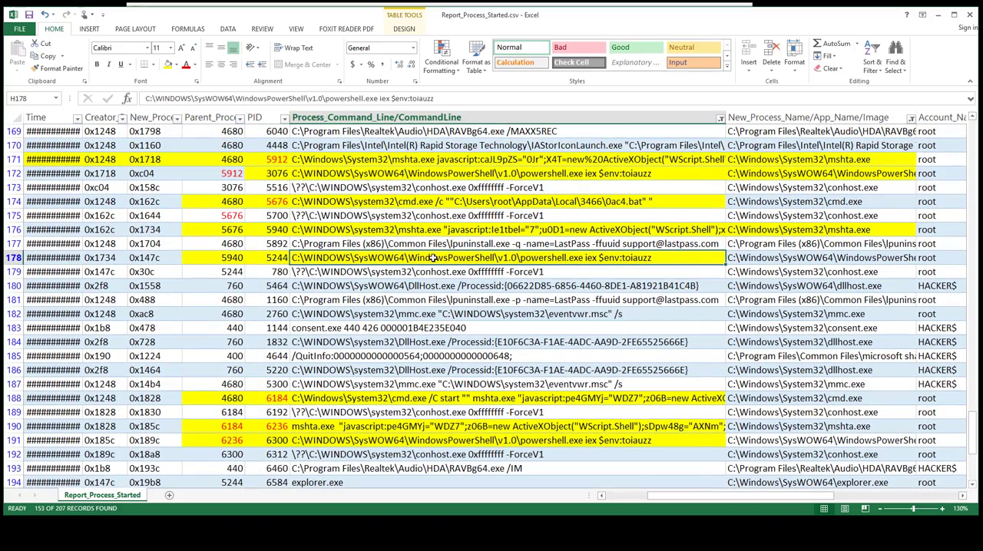
click(270, 258)
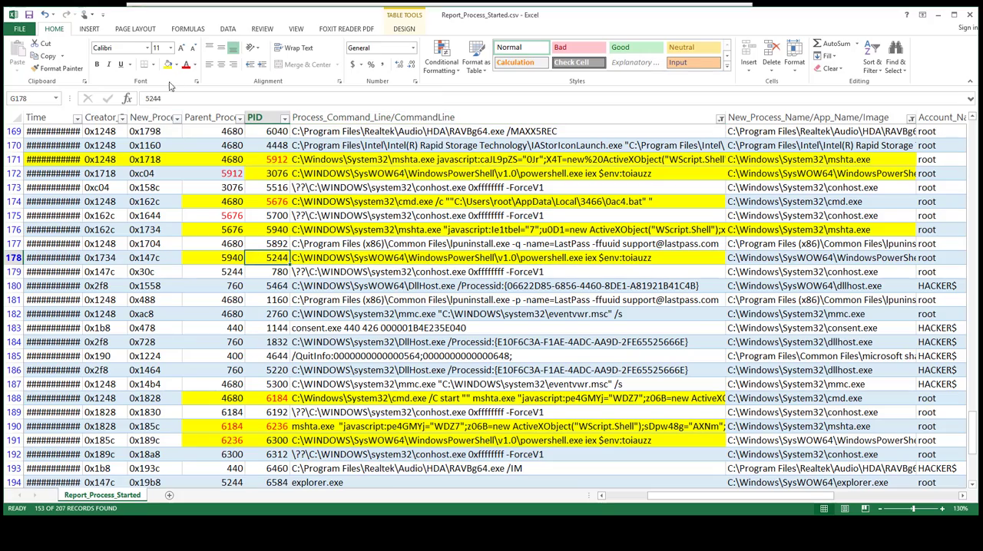
scroll(251, 318, down, 2)
scroll(251, 318, down, 2)
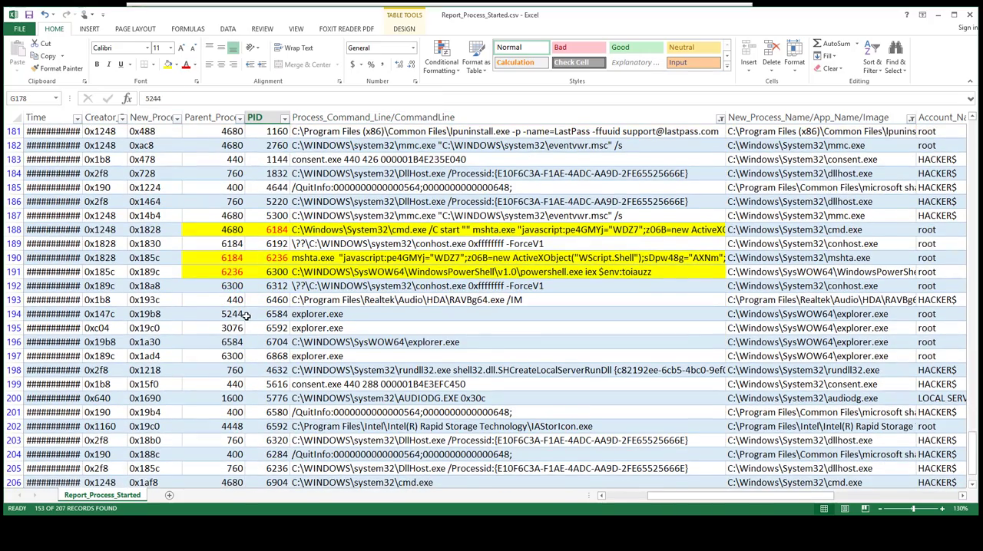
drag(222, 314, 322, 314)
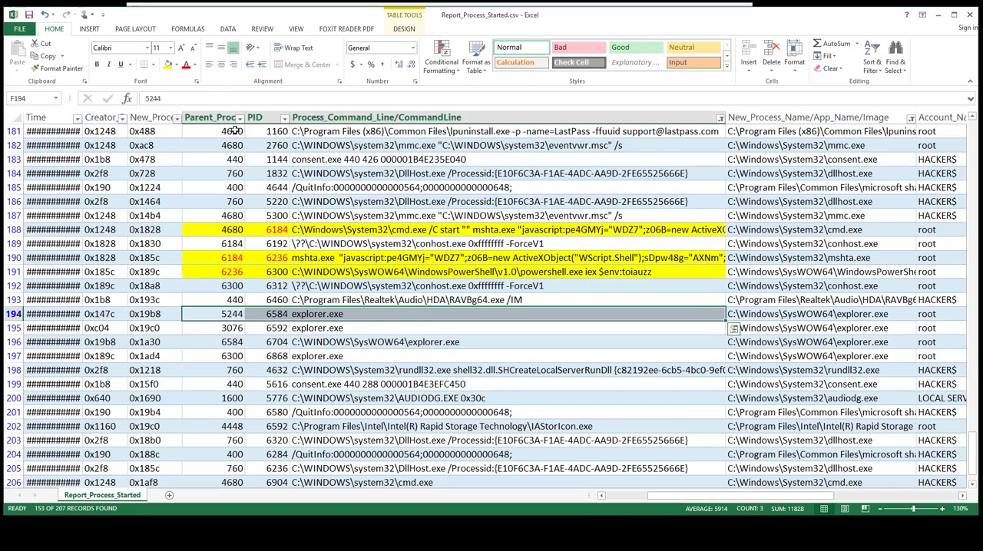
click(168, 64)
click(229, 314)
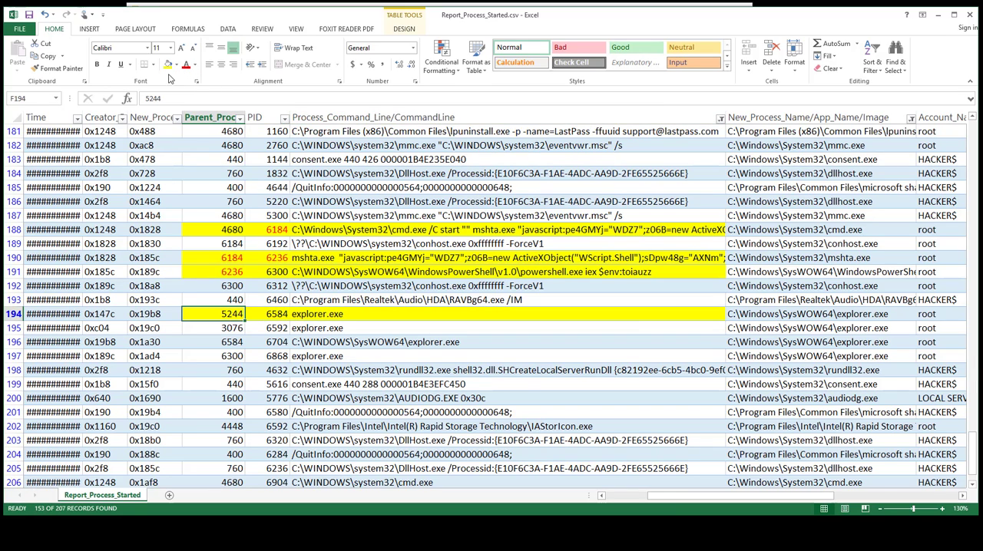
scroll(292, 292, down, 2)
scroll(292, 253, down, 2)
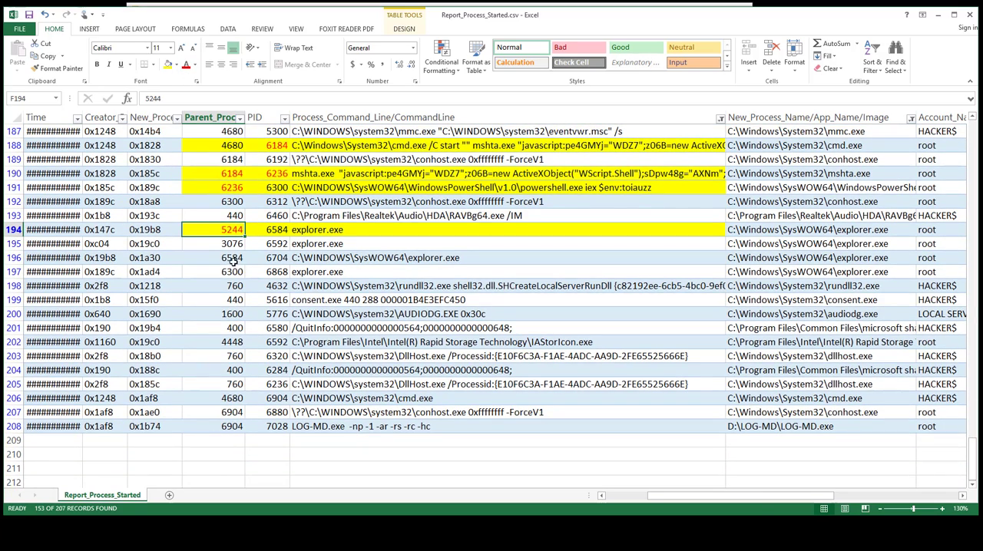
Shade row 196's explorer.exe cells yellow and turn linking PID 6584 red.
drag(233, 258, 706, 258)
click(168, 64)
click(267, 230)
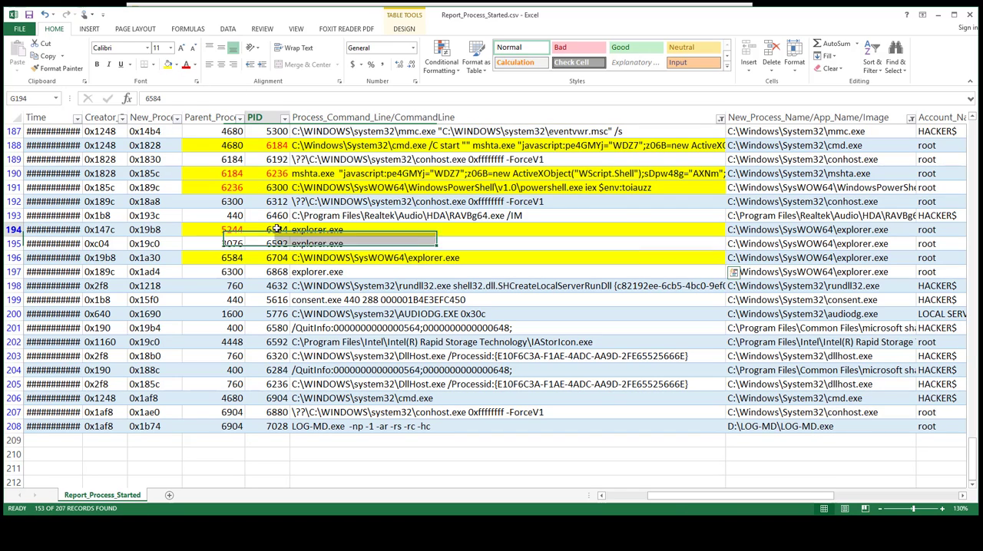
click(223, 257)
key(F4)
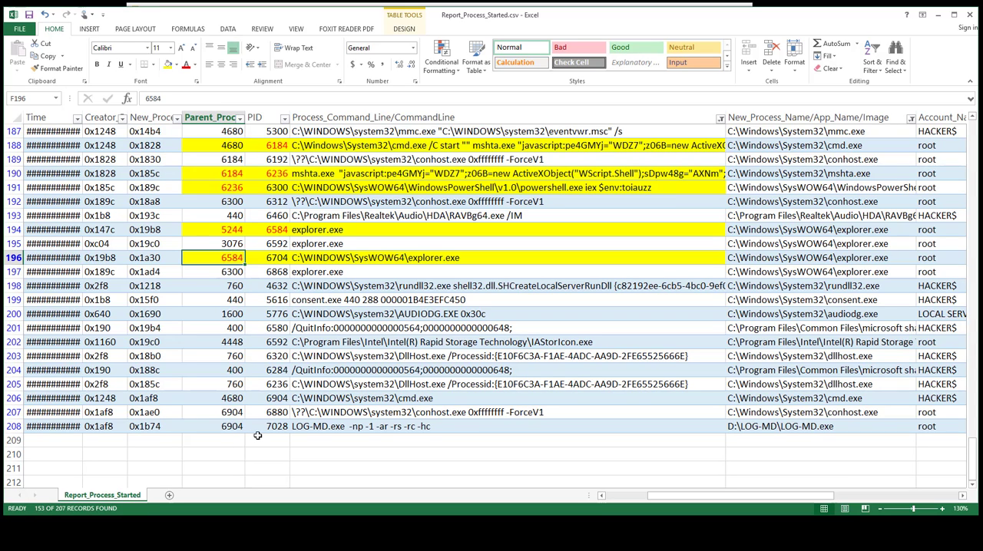
scroll(296, 311, up, 1)
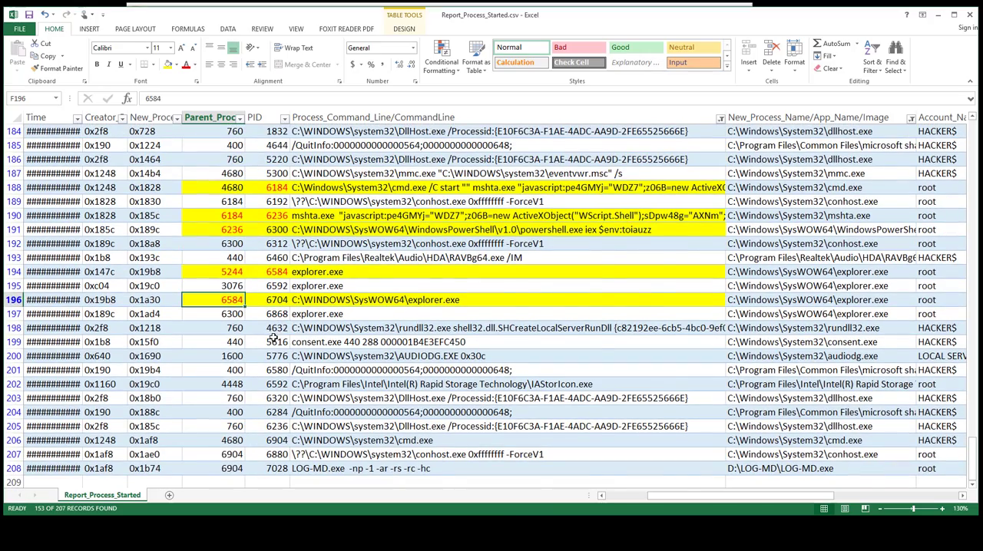
scroll(273, 337, up, 6)
scroll(274, 338, down, 3)
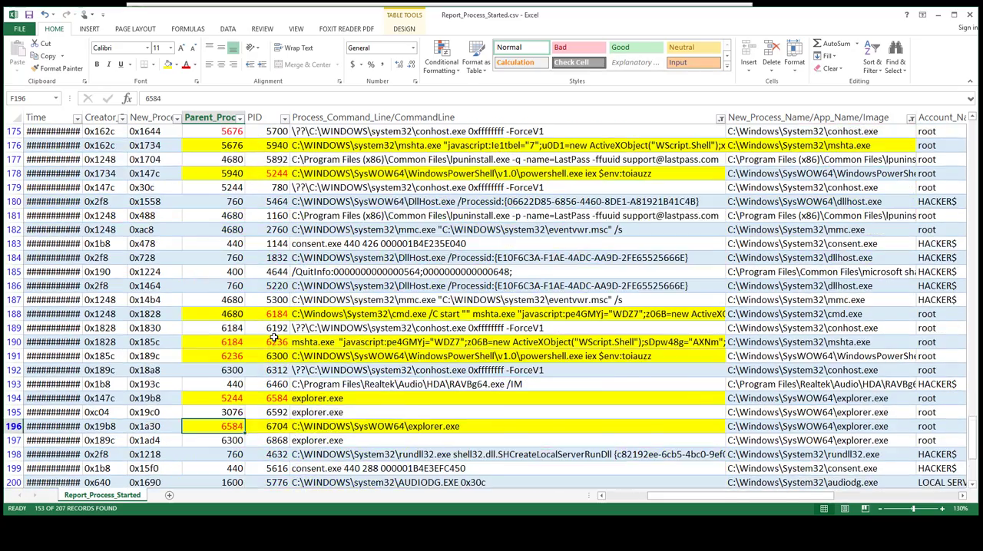
scroll(273, 338, up, 2)
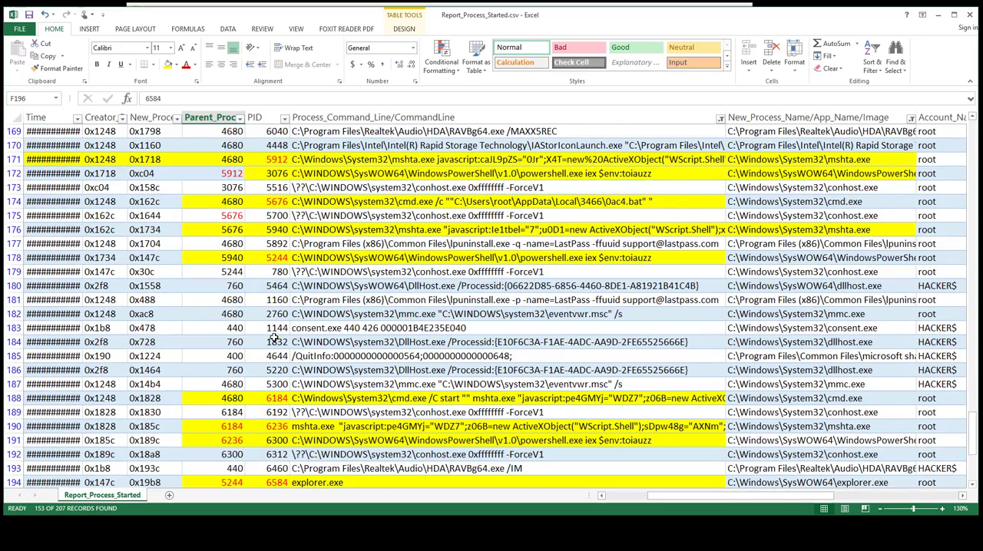
click(574, 161)
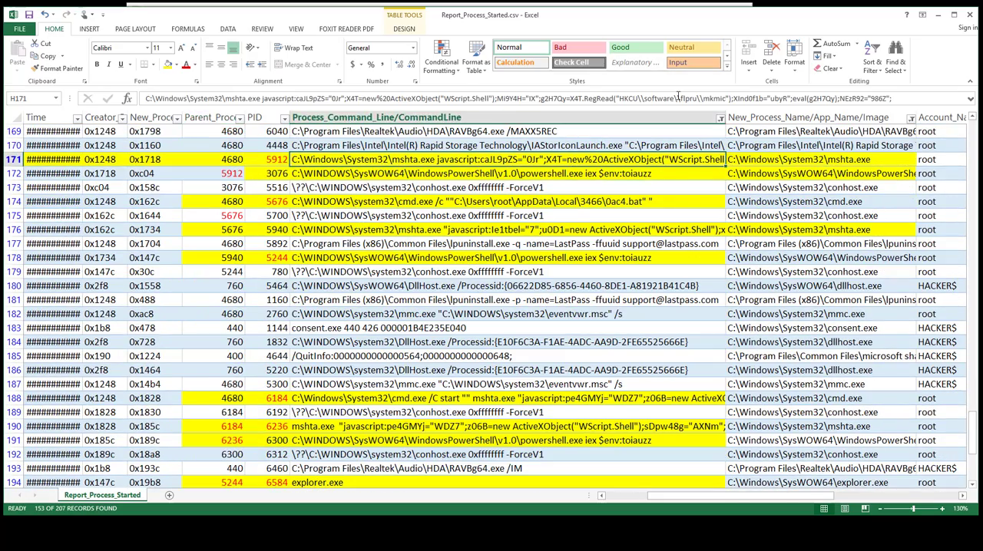
drag(728, 97, 614, 97)
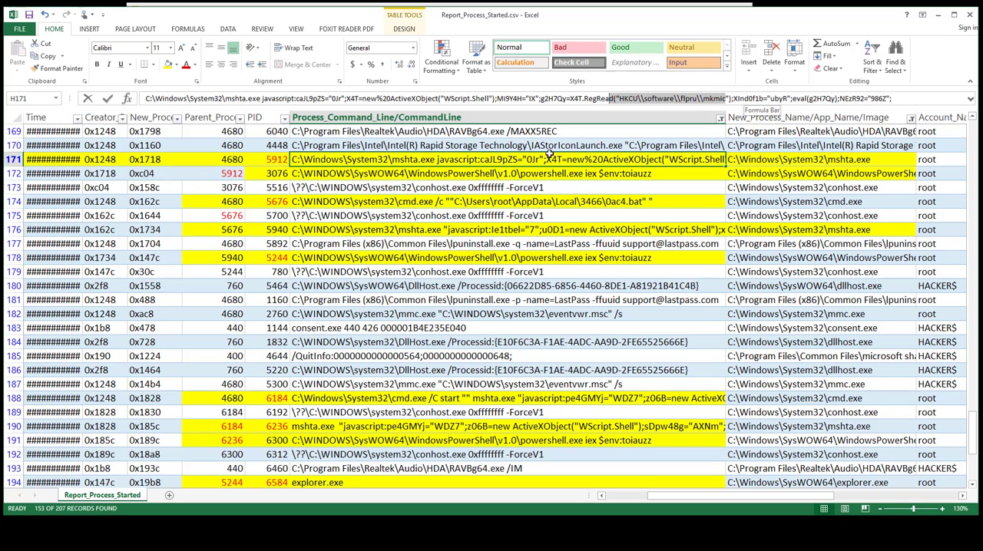
click(397, 175)
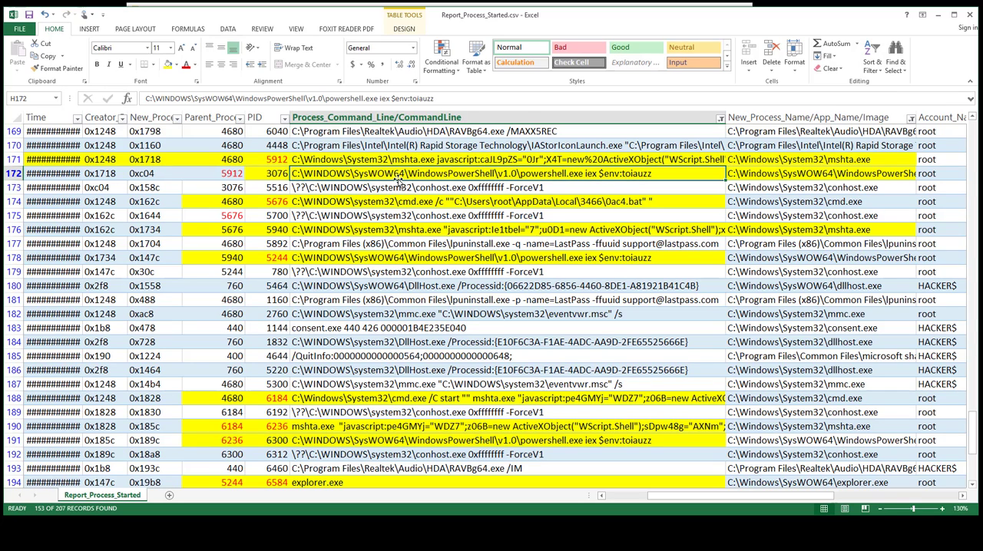
click(643, 202)
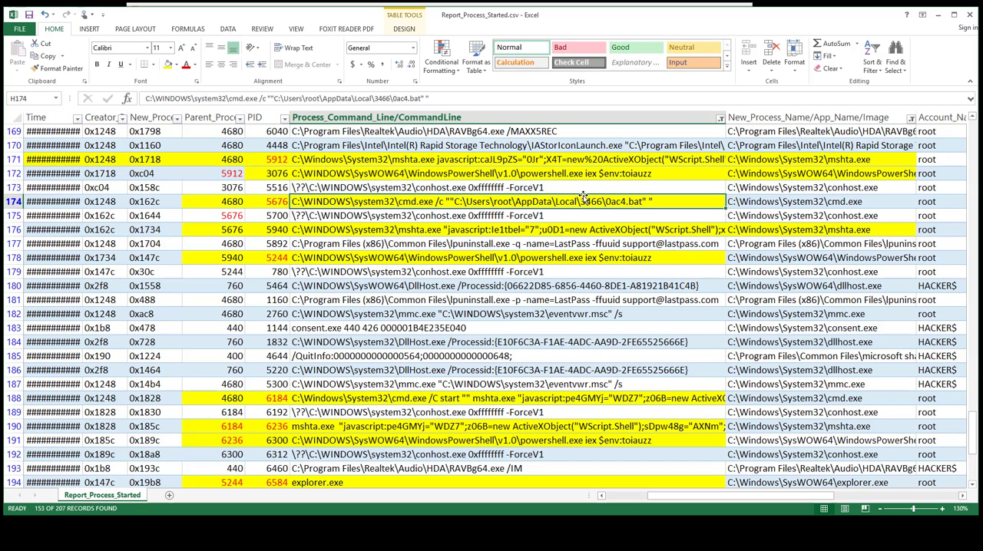
scroll(573, 268, down, 3)
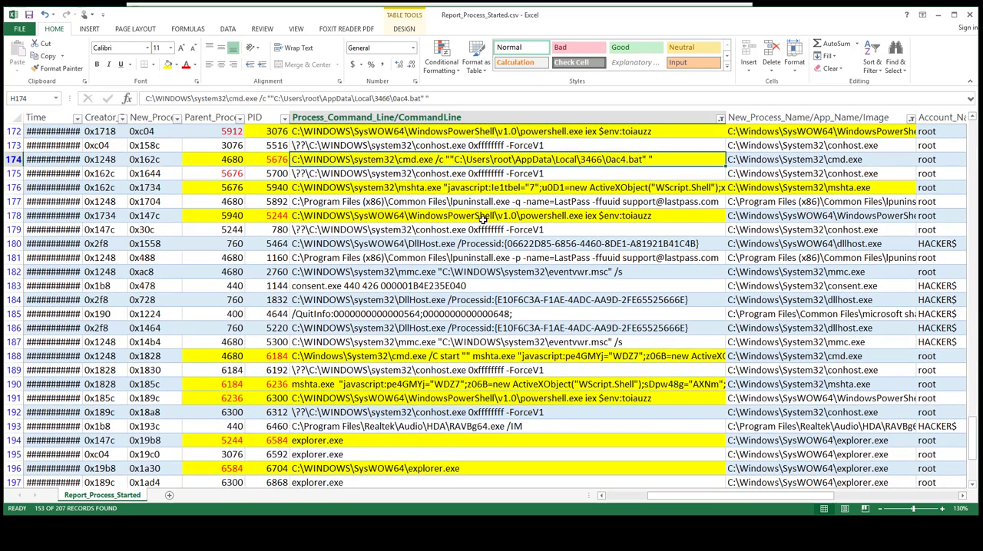
scroll(461, 253, down, 6)
scroll(458, 362, down, 3)
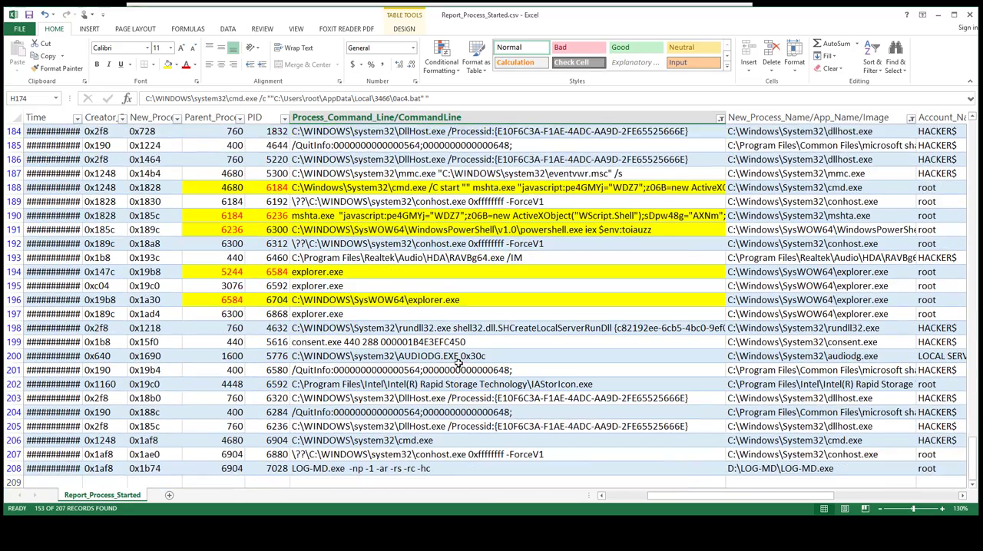
scroll(458, 363, down, 3)
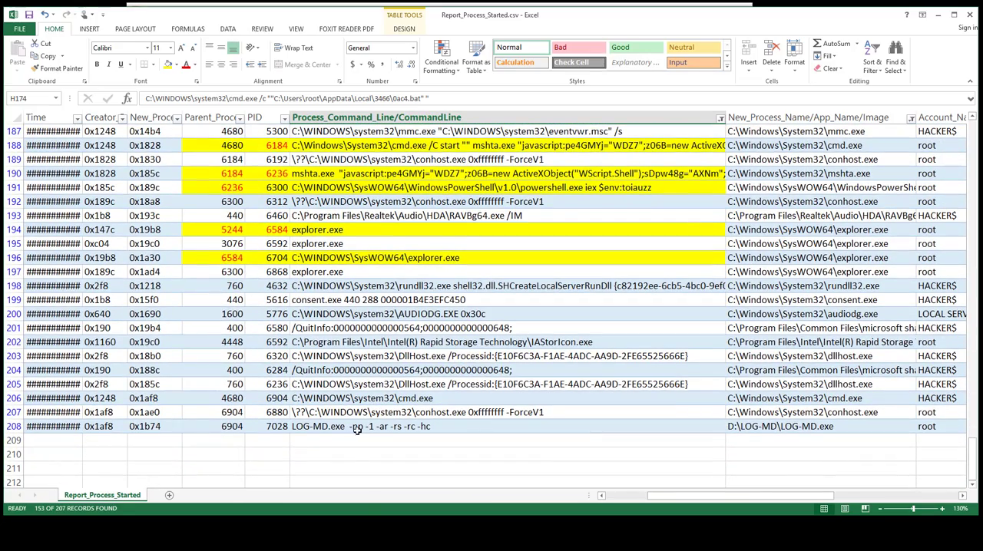
click(381, 426)
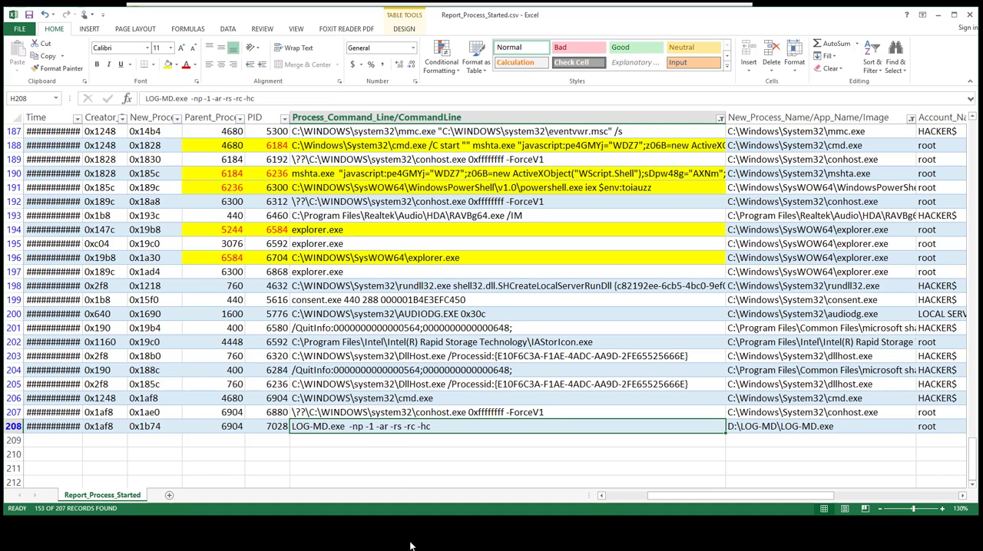
right_click(537, 543)
Show Task Manager's Details list with PIDs and pick out the running explorer.exe process.
click(491, 522)
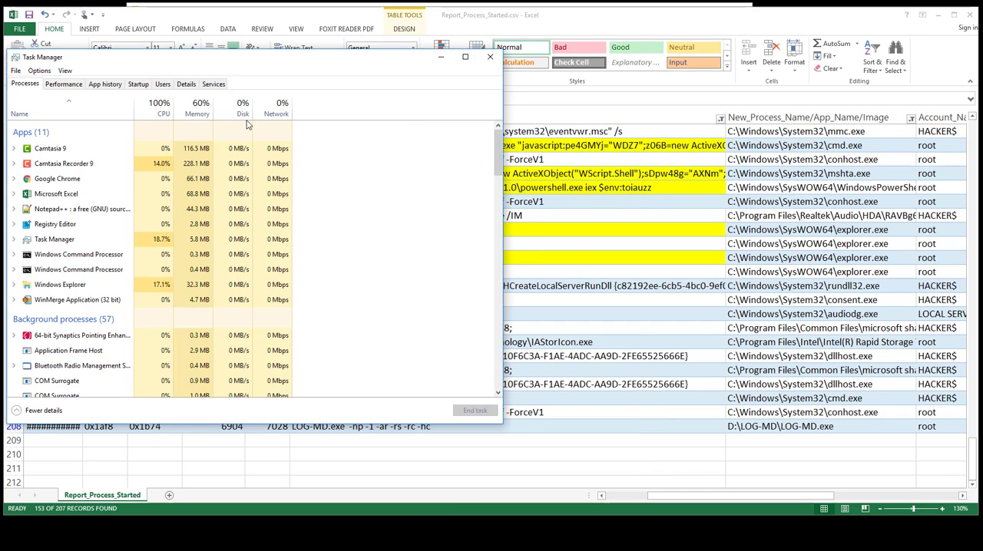
click(186, 83)
scroll(102, 244, down, 5)
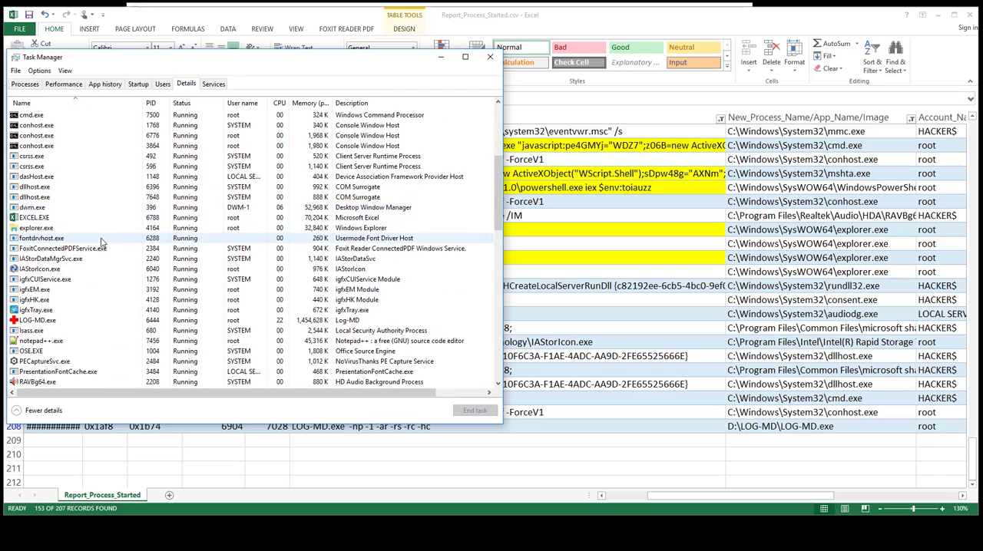
scroll(102, 244, down, 5)
scroll(102, 244, down, 5)
scroll(102, 244, down, 3)
scroll(102, 245, down, 3)
scroll(102, 248, up, 5)
scroll(102, 247, up, 3)
scroll(102, 247, up, 3)
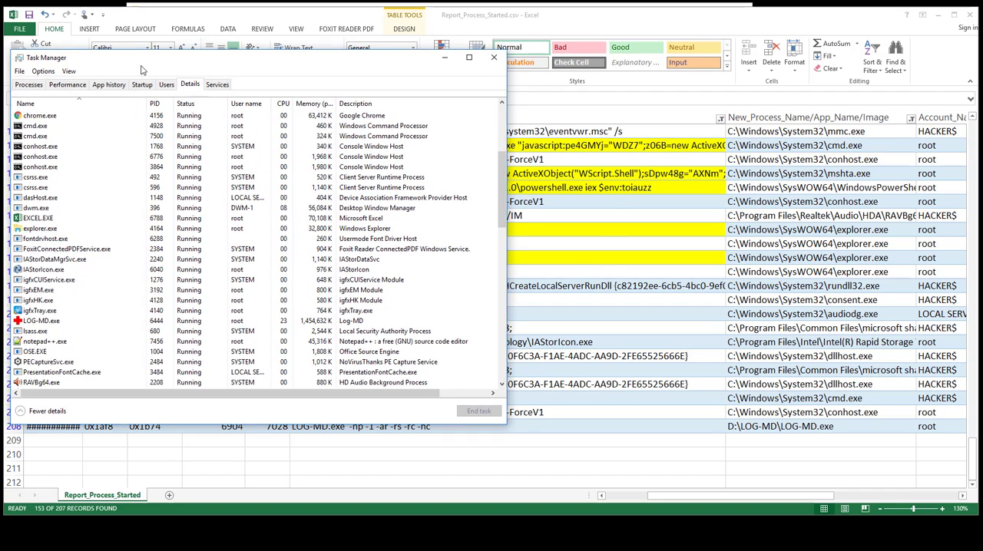
drag(108, 59, 210, 73)
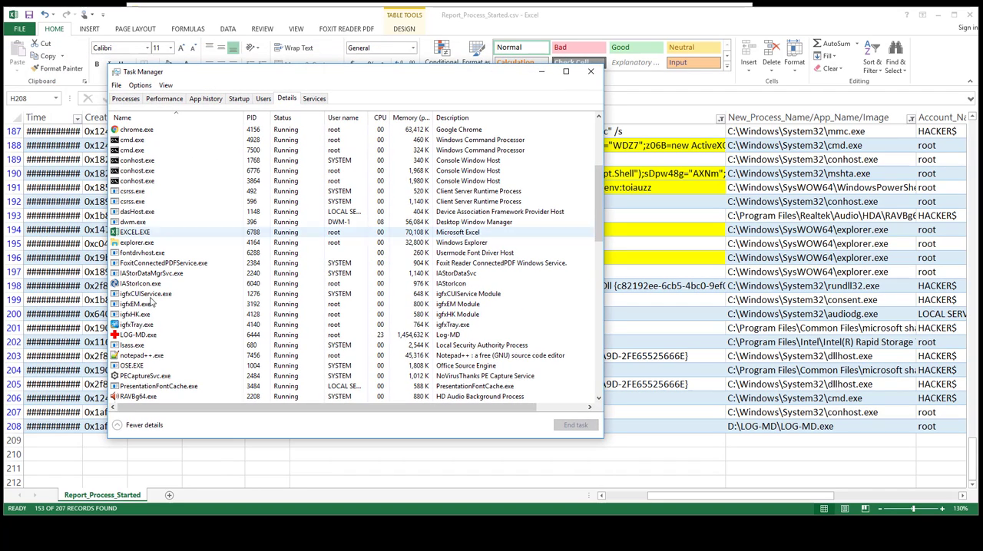
click(138, 242)
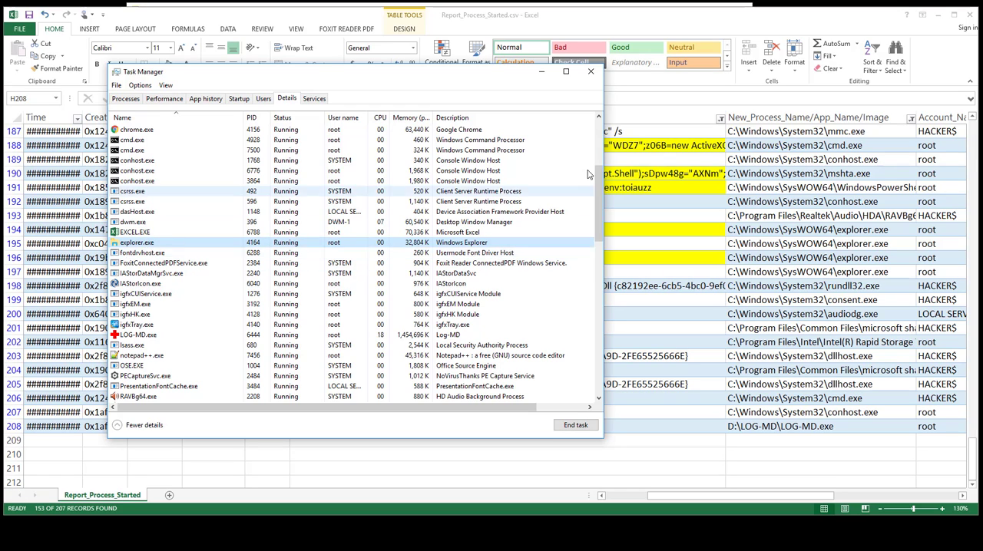
Minimize Task Manager and focus the SysWOW64 explorer.exe launch entry in row 196.
click(541, 71)
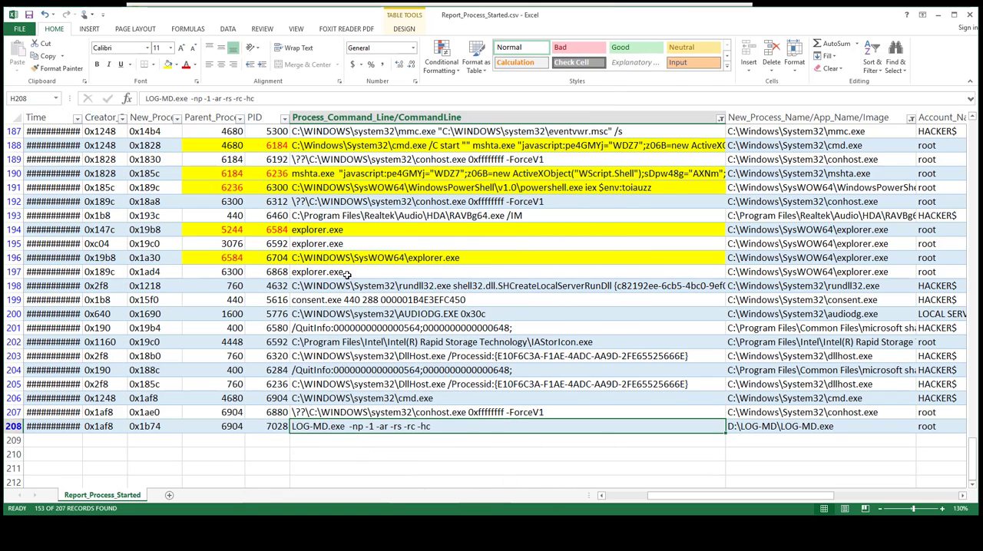
scroll(330, 177, down, 1)
scroll(330, 176, down, 1)
click(310, 217)
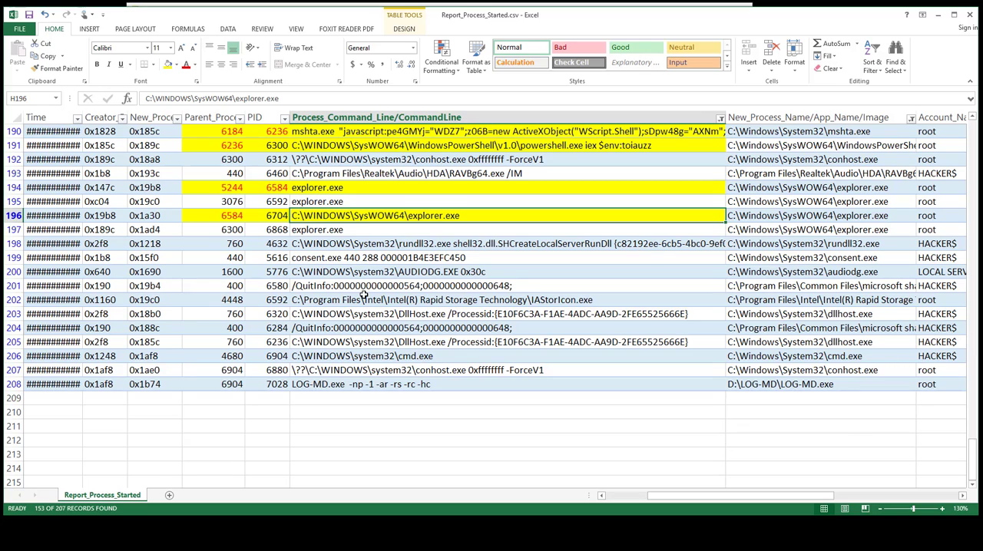
scroll(364, 303, up, 3)
scroll(364, 304, up, 3)
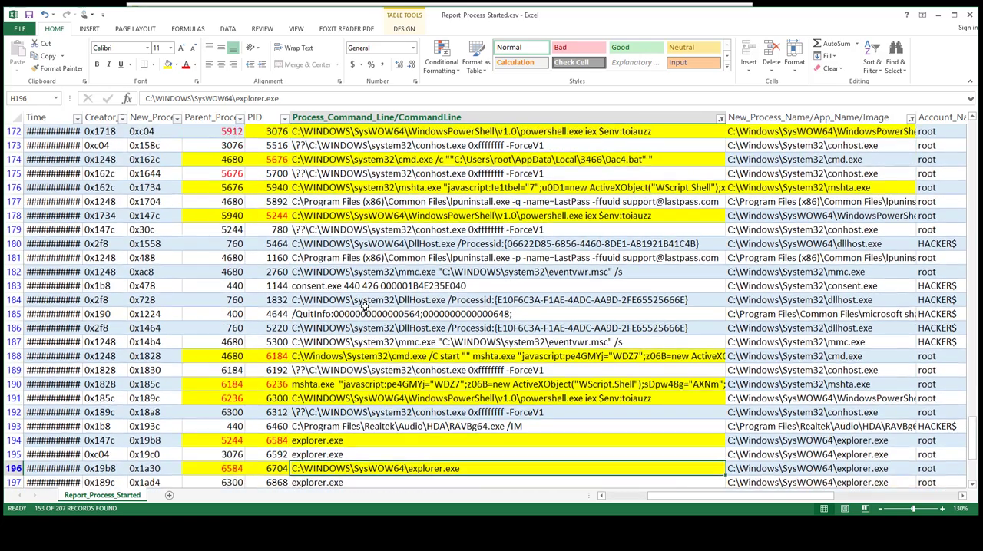
scroll(363, 303, down, 1)
scroll(364, 304, down, 2)
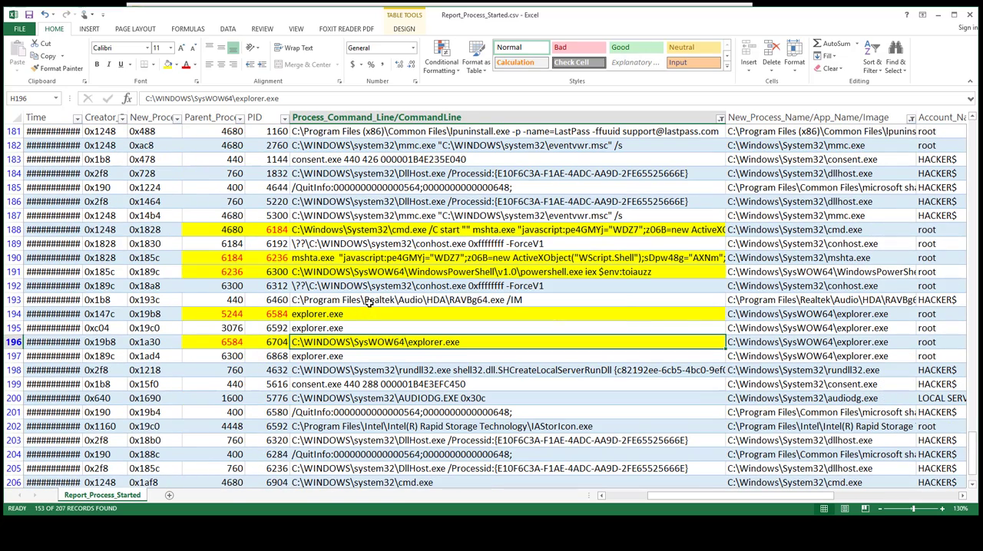
Minimize Excel and open Report_IP_Connections_No_Browsers.csv from the LOG-MD folder.
click(938, 15)
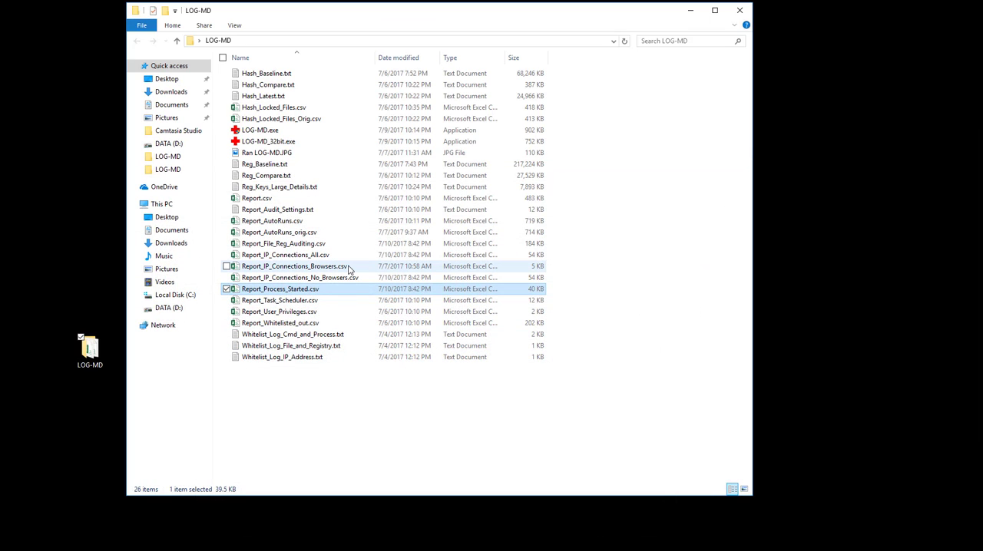
double_click(299, 278)
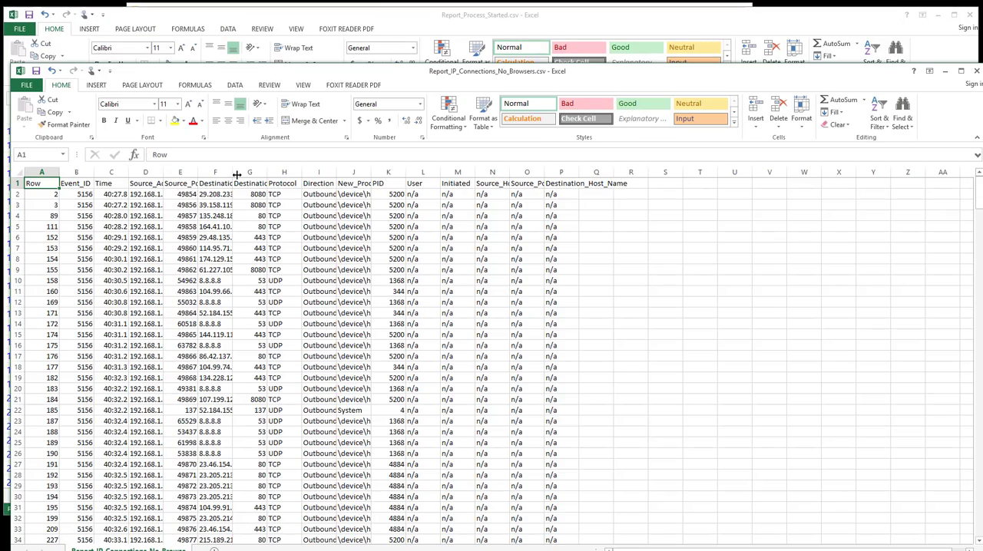
Widen the Destination_Address and New_Process_Name columns and mark addresses in rows 11–28.
mouse_move(235, 172)
mouse_down()
mouse_move(313, 172)
mouse_move(274, 172)
mouse_up()
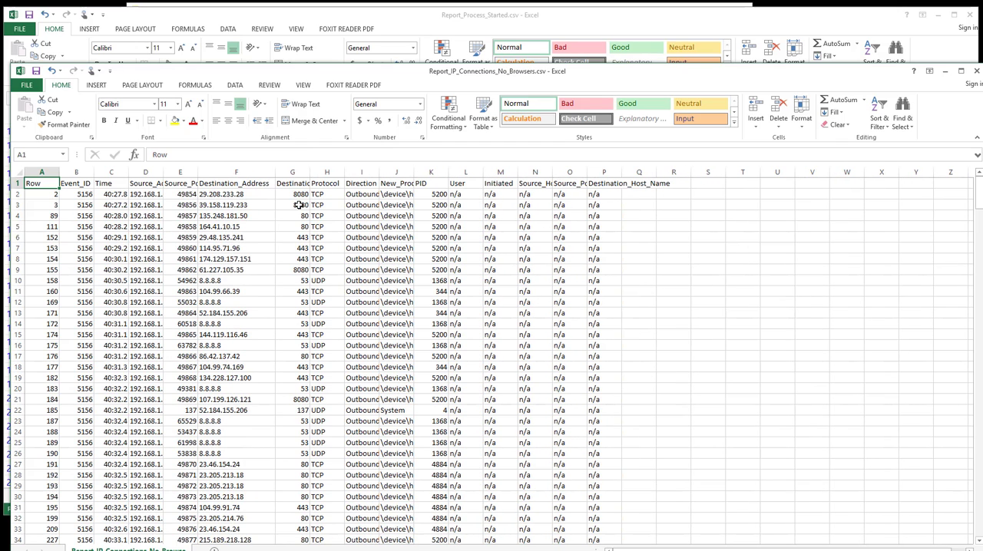
mouse_move(413, 174)
mouse_down()
mouse_move(662, 197)
mouse_move(599, 172)
mouse_up()
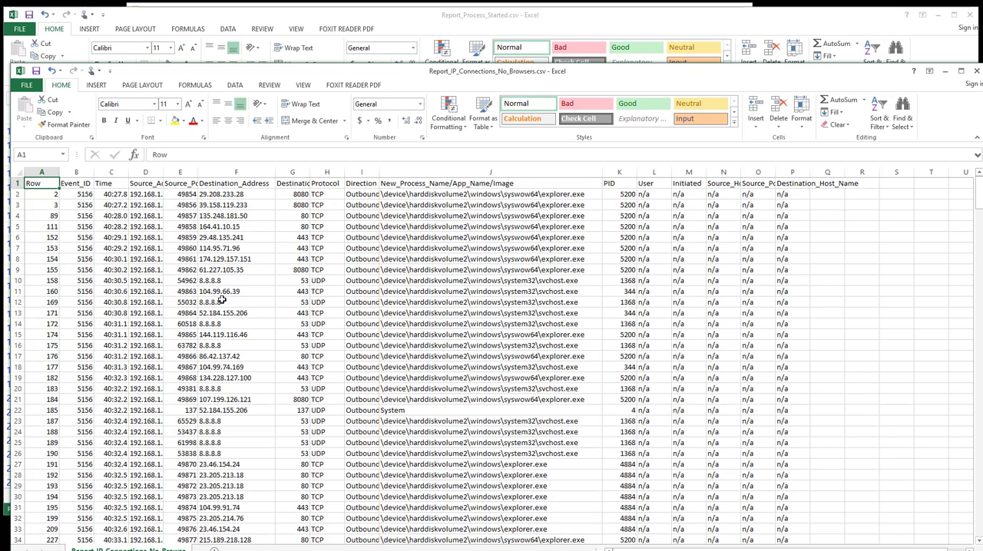
drag(231, 292, 236, 475)
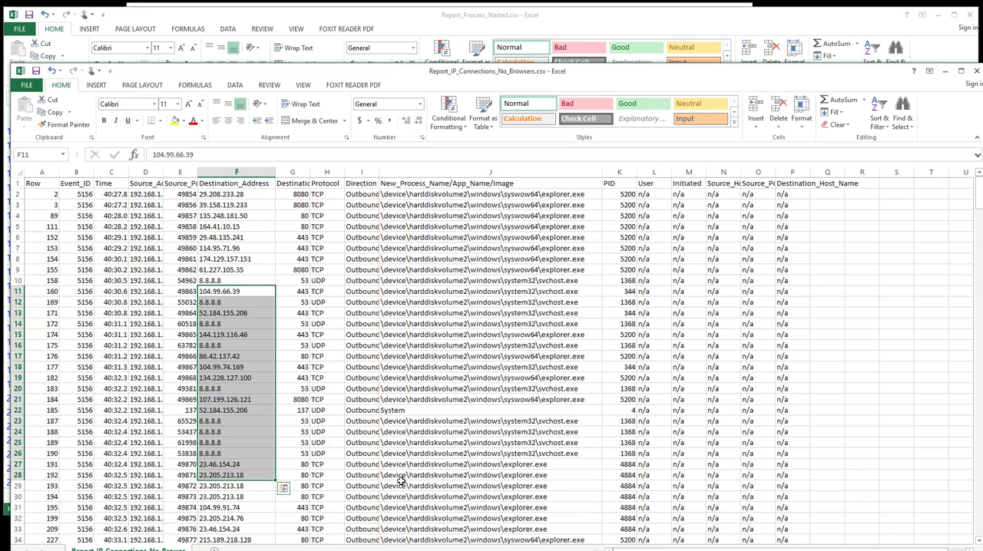
scroll(407, 404, down, 3)
scroll(407, 404, down, 2)
scroll(409, 401, down, 1)
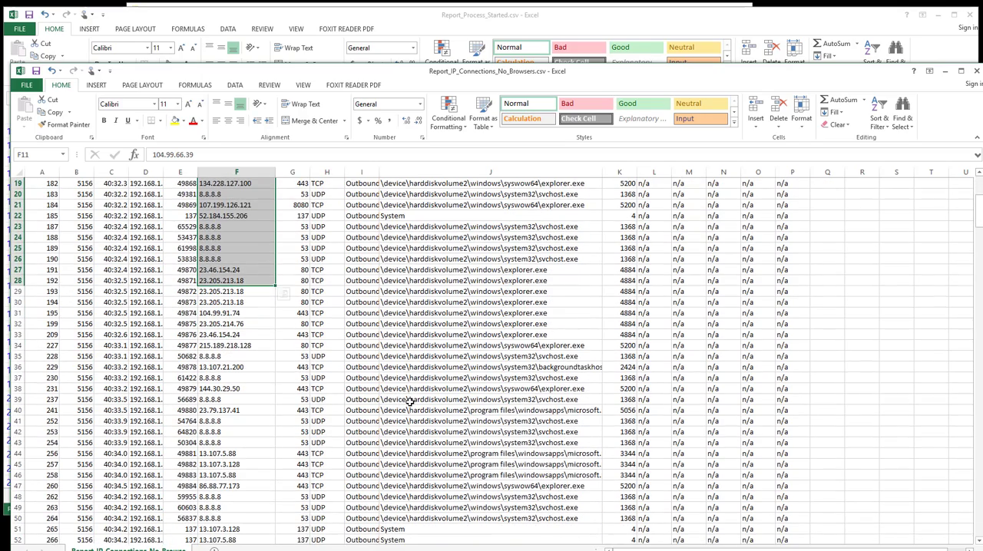
scroll(410, 401, down, 4)
scroll(409, 401, down, 3)
scroll(409, 402, down, 3)
scroll(410, 401, down, 2)
scroll(410, 401, down, 1)
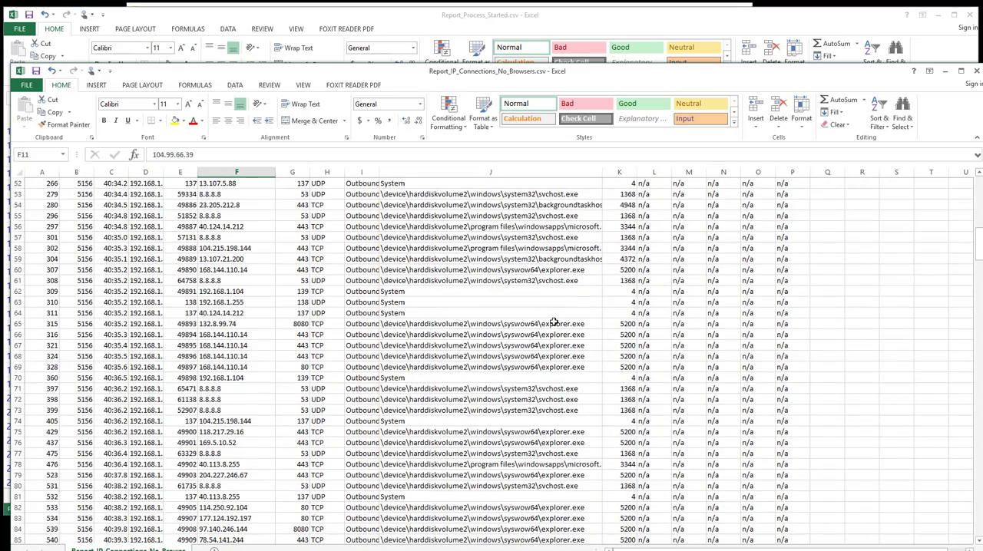
Shade the SysWOW64 explorer.exe connection rows 65–69 yellow from address through PID.
drag(568, 368, 569, 324)
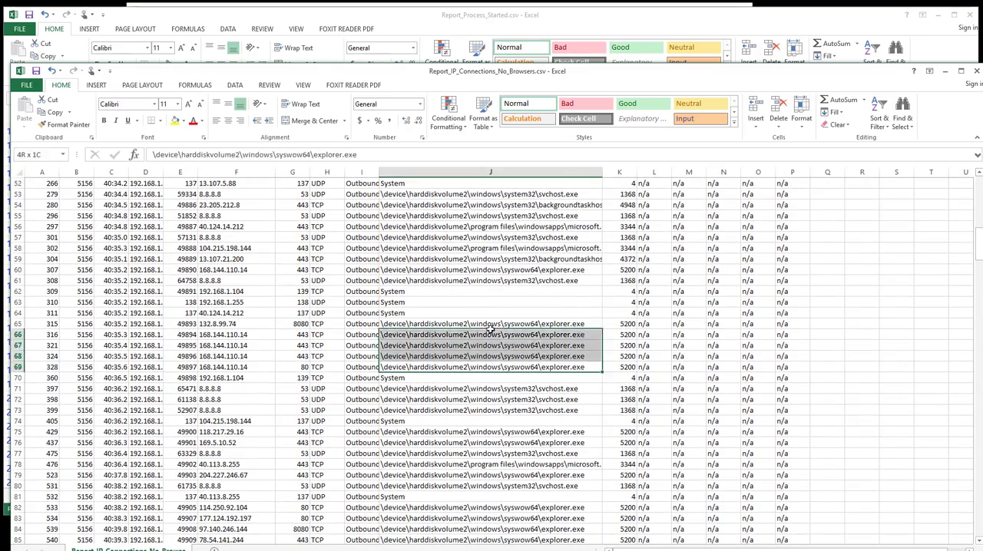
drag(629, 368, 228, 325)
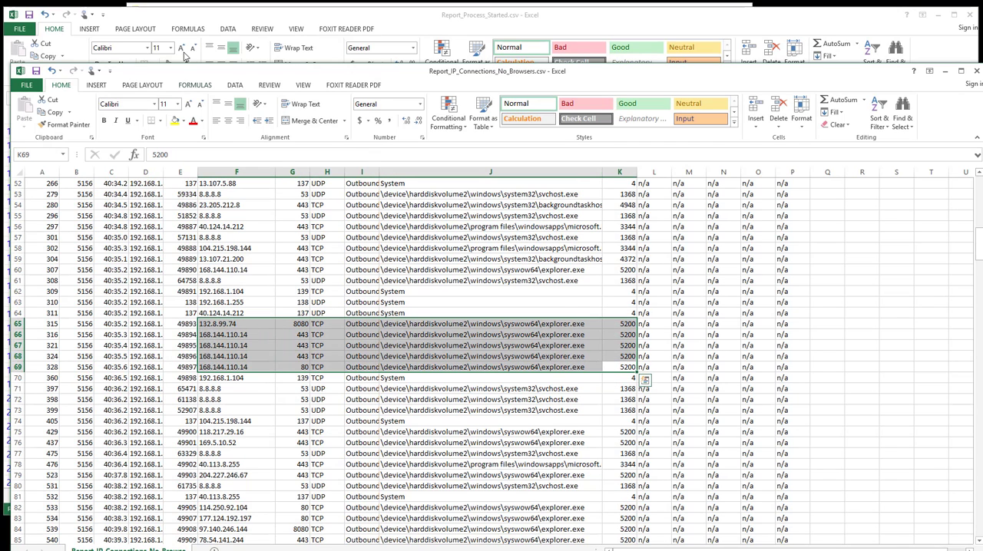
click(175, 121)
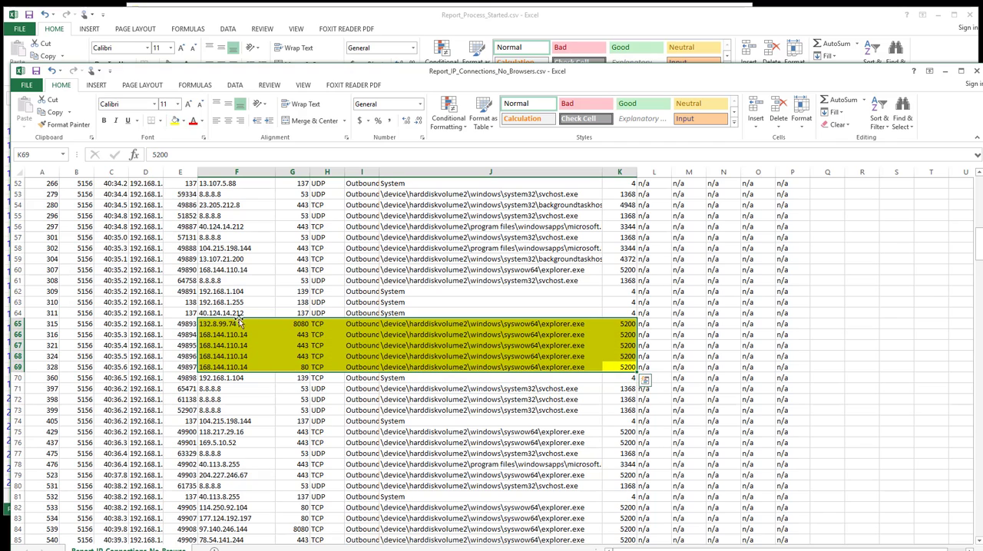
Colour the destination addresses in rows 65–69 red.
drag(222, 324, 223, 368)
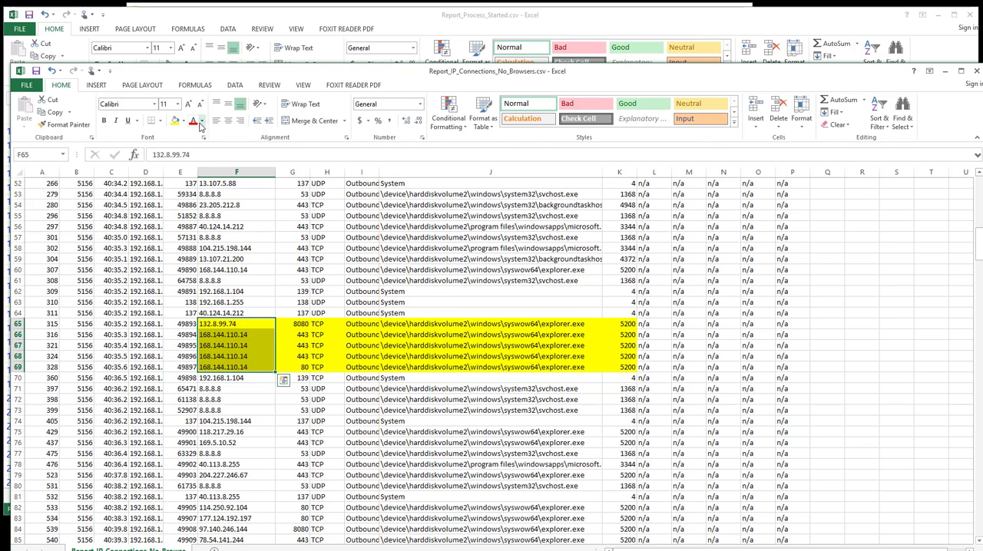
click(96, 84)
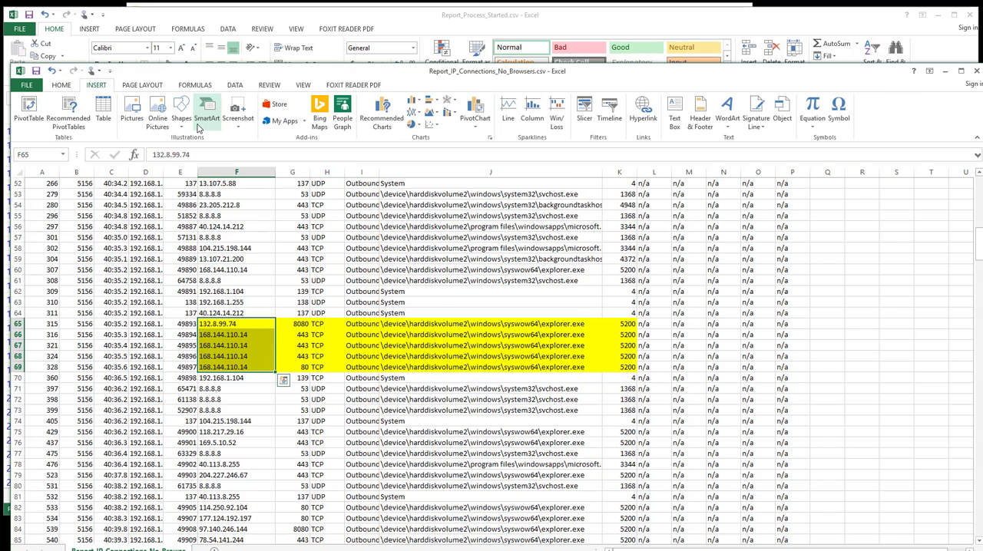
click(62, 85)
click(192, 121)
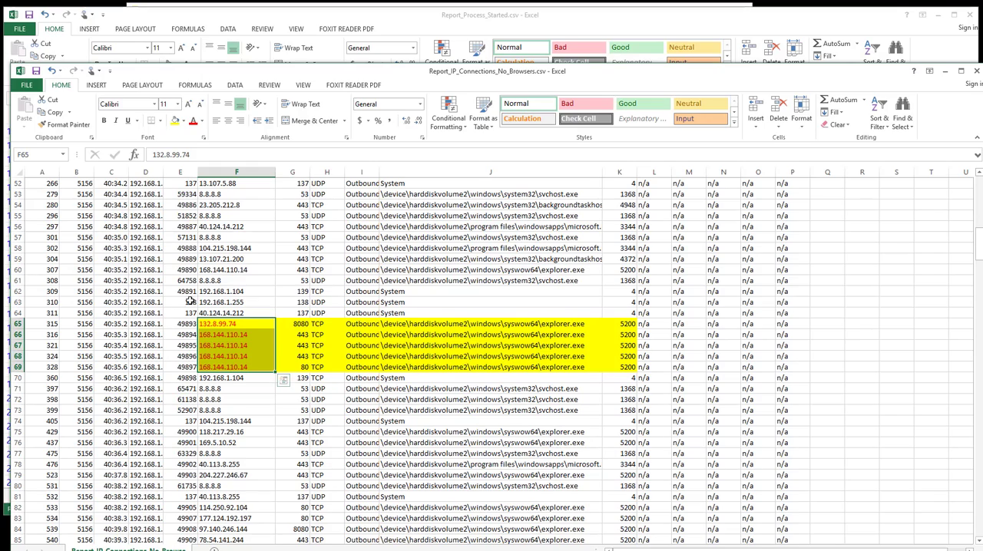
scroll(218, 270, down, 1)
scroll(235, 334, down, 3)
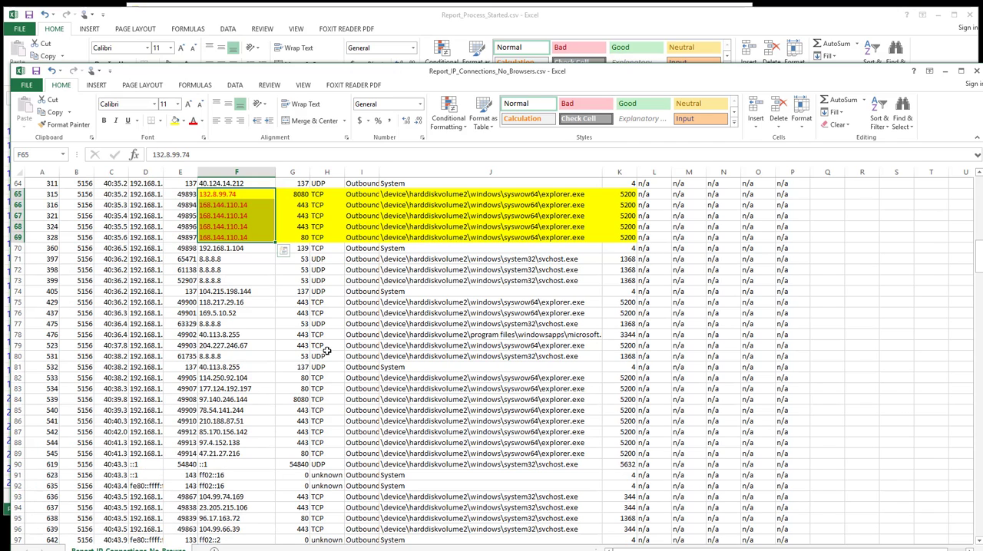
scroll(327, 351, up, 2)
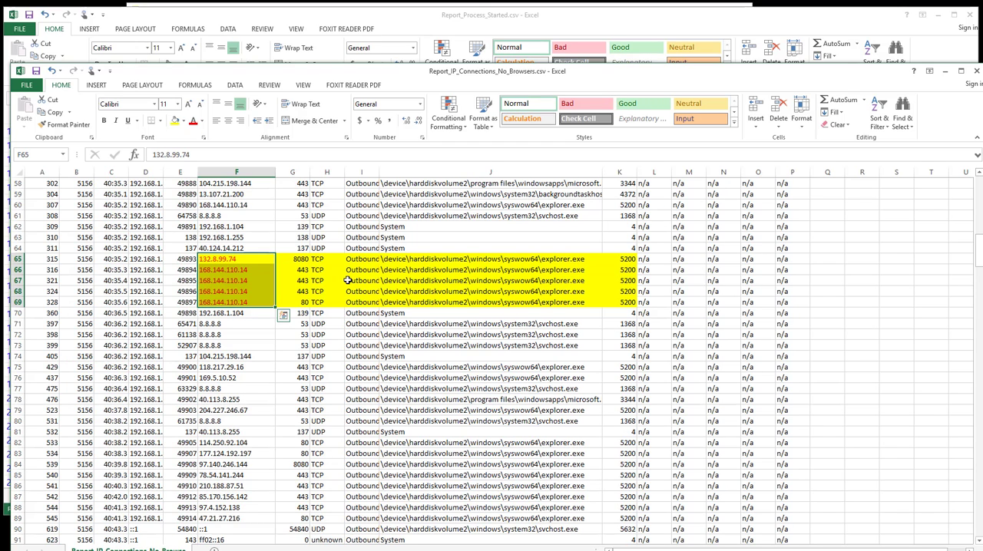
scroll(348, 281, up, 2)
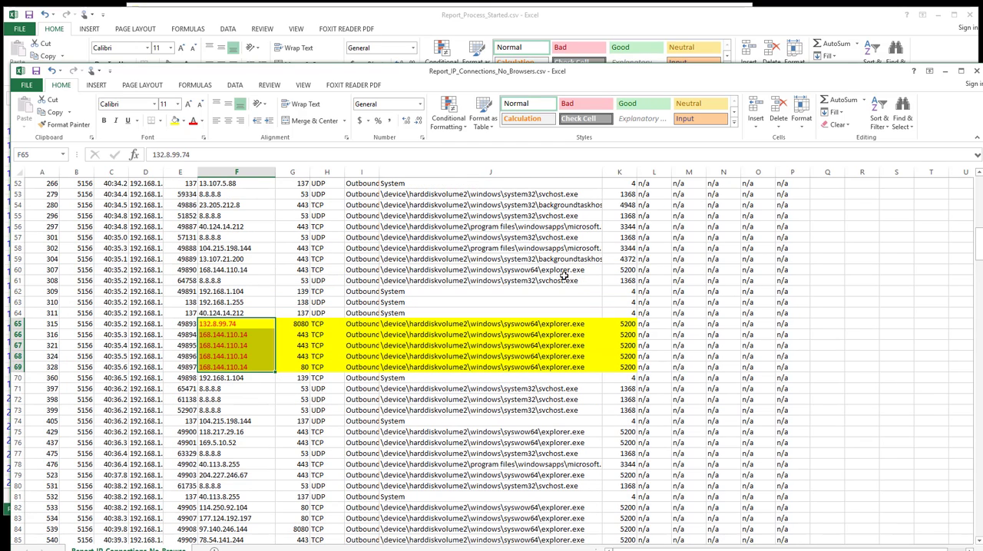
drag(567, 270, 223, 270)
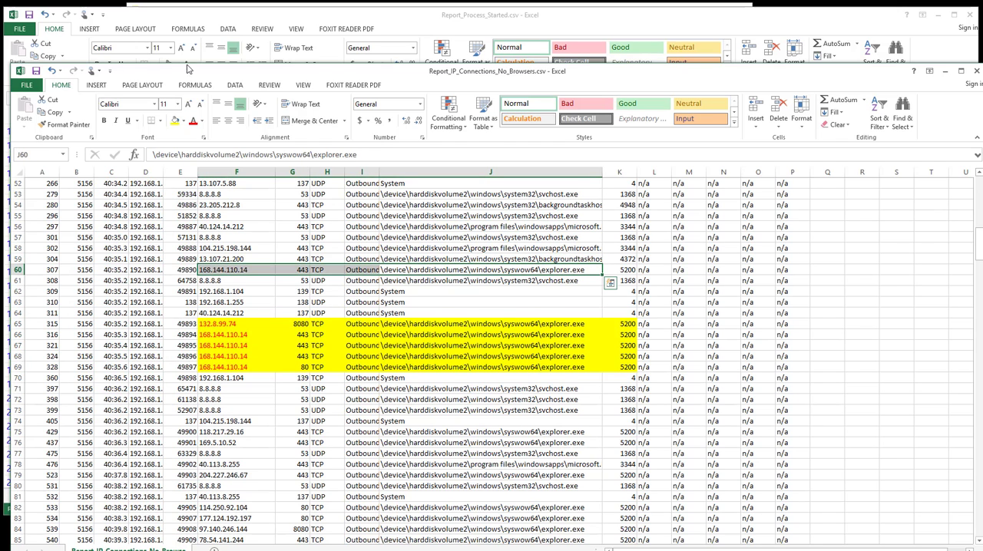
scroll(603, 281, down, 1)
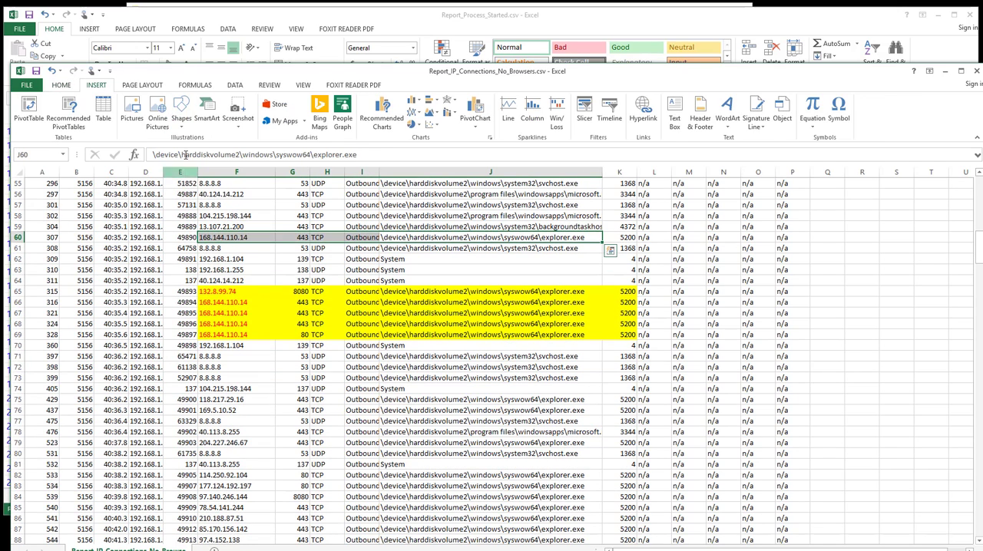
Shade row 60's explorer.exe connection to 168.144.110.14 yellow.
click(61, 84)
click(176, 121)
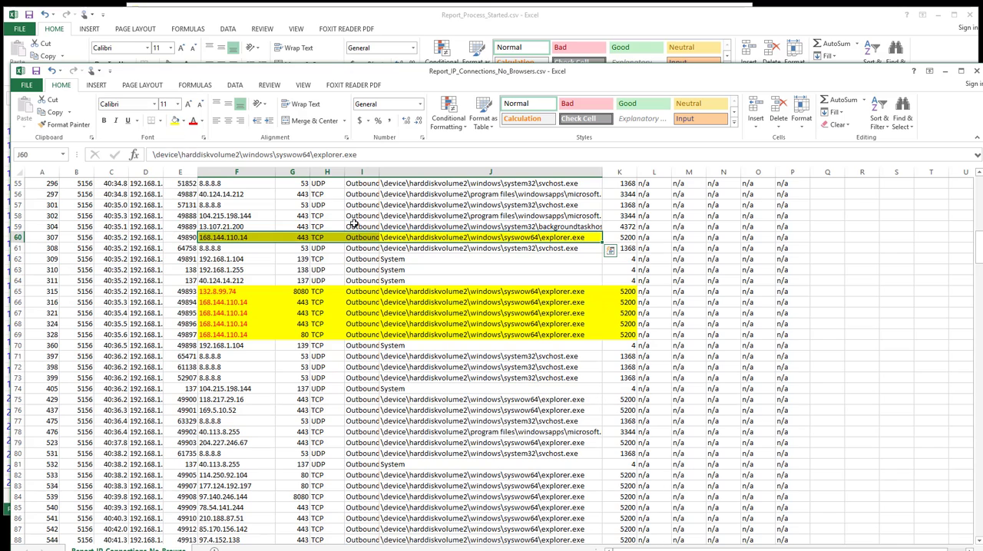
scroll(393, 303, up, 3)
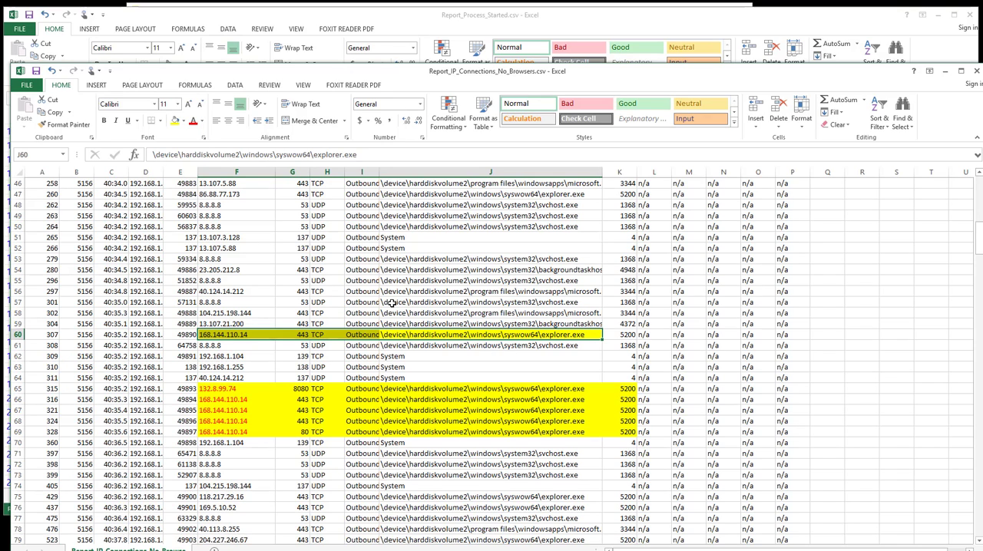
Minimize the IP connections workbook and Excel to reveal the LOG-MD folder.
click(945, 72)
scroll(491, 308, down, 3)
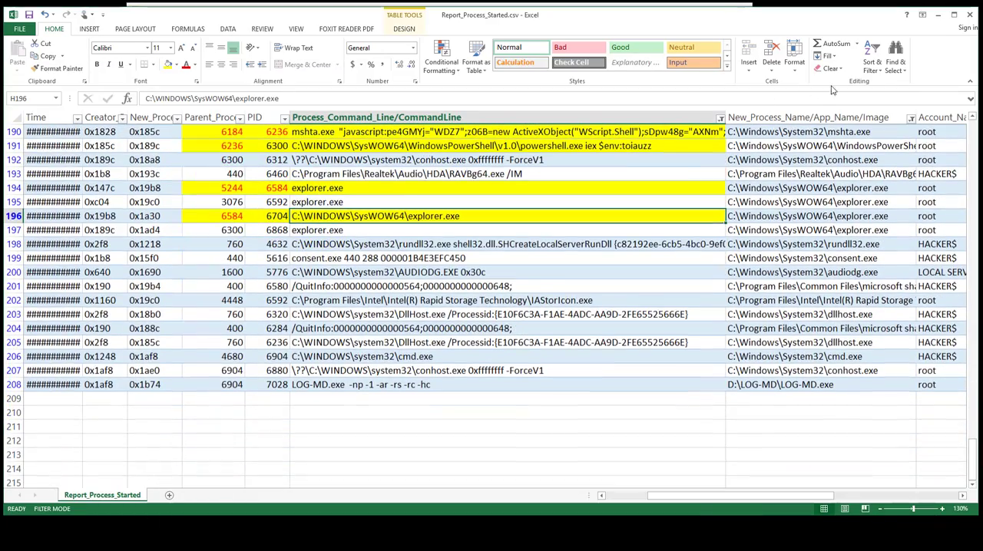
click(938, 15)
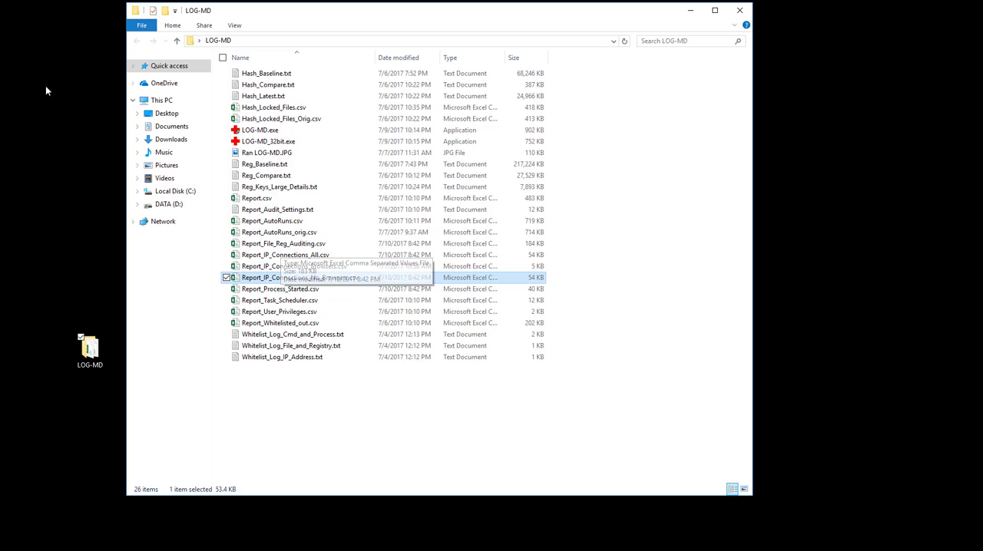
Browse a new File Explorer window to C:\Users\root\AppData.
key(super+e)
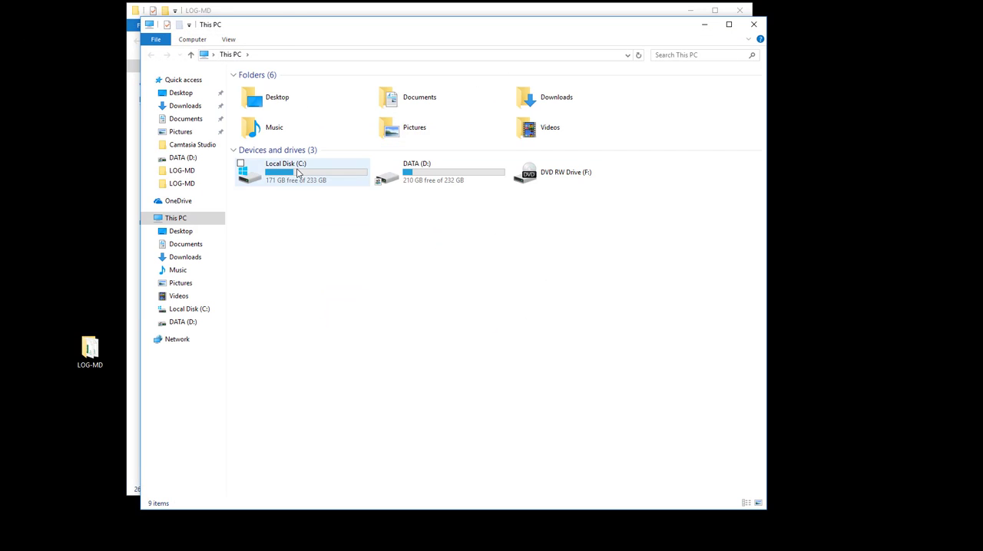
double_click(286, 172)
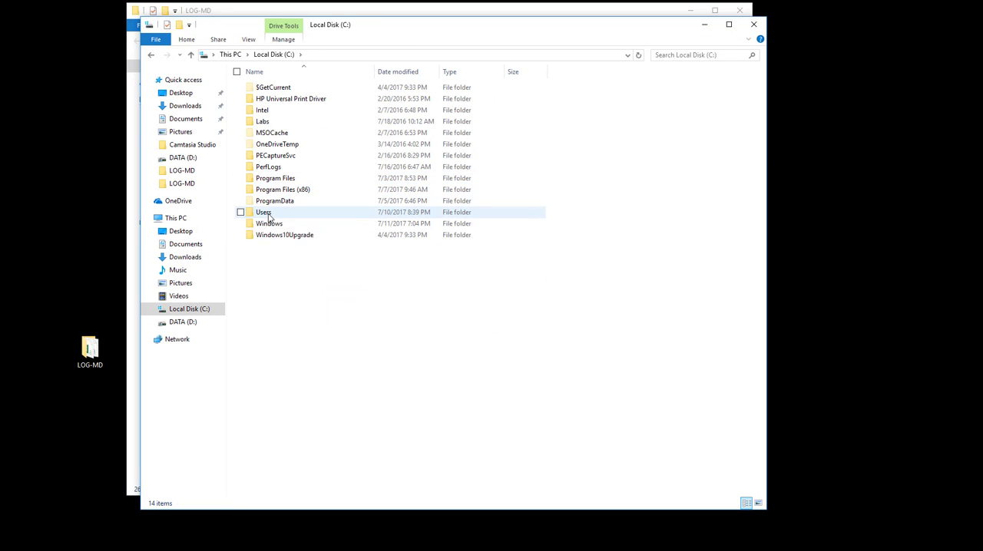
double_click(264, 212)
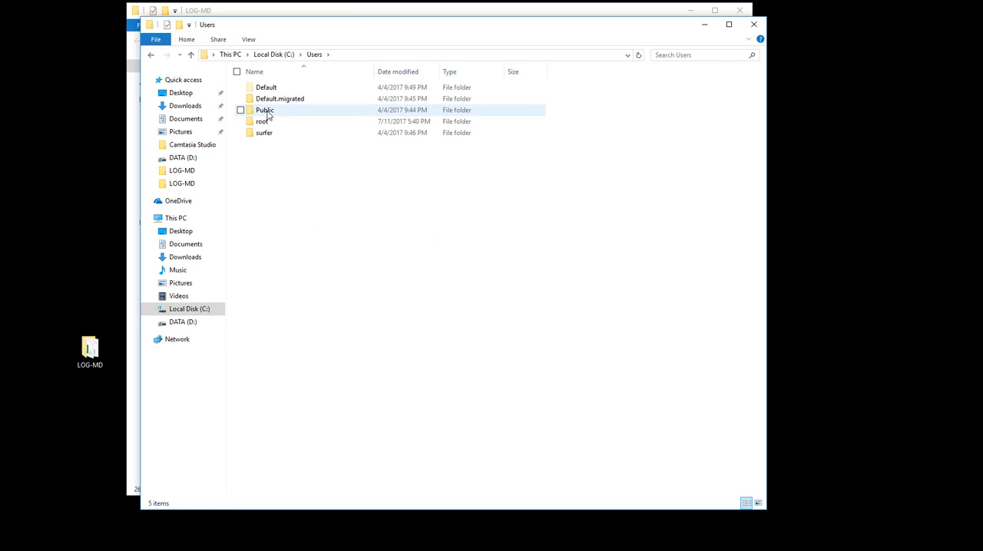
double_click(261, 121)
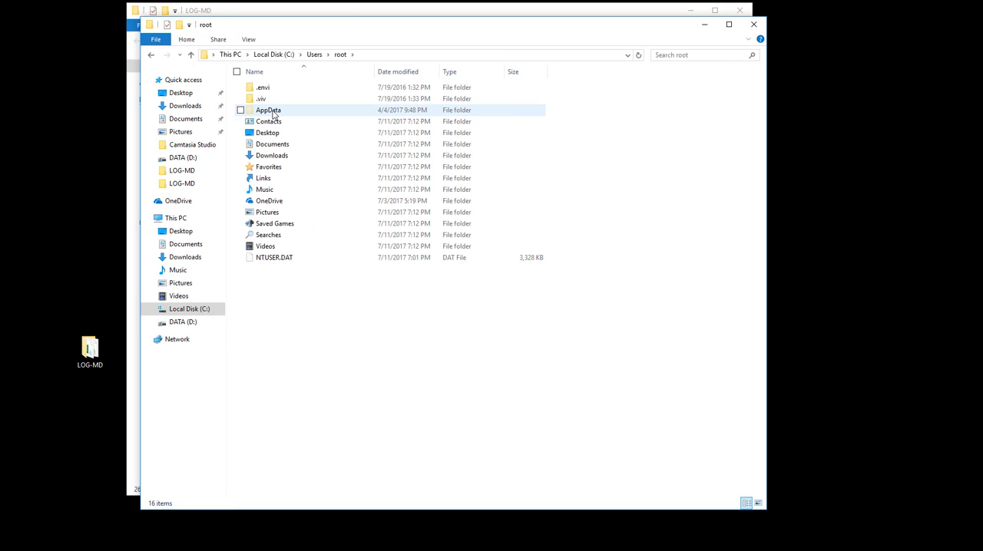
double_click(268, 109)
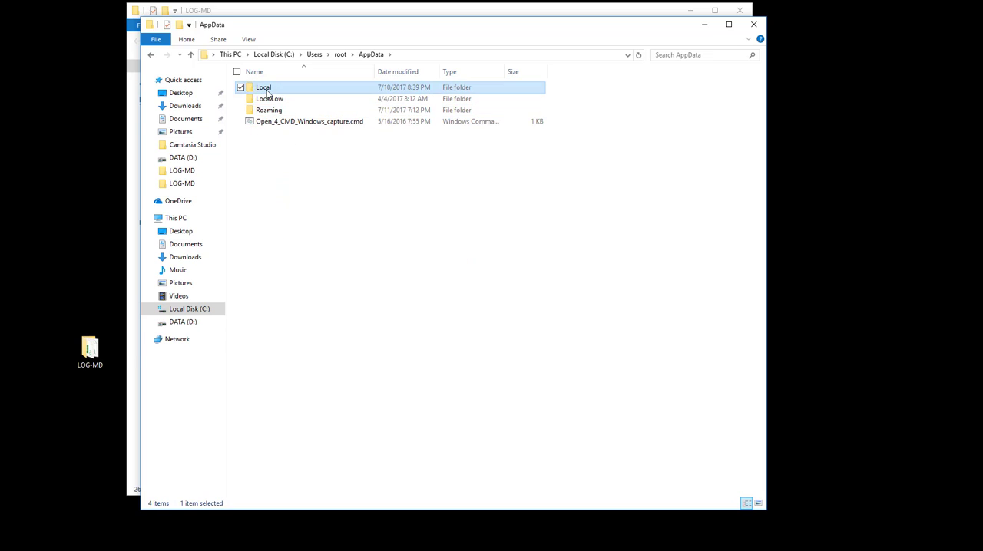
Bring up the Local folder's Properties.
right_click(263, 86)
click(216, 346)
Reach Local's Advanced Security Auditing entries and select the Everyone Success entry.
click(430, 126)
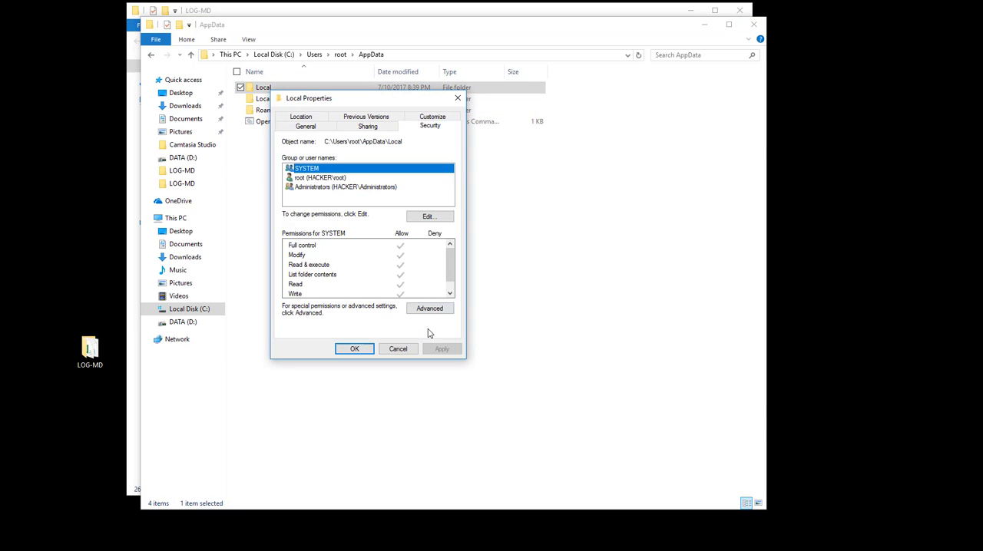
click(430, 309)
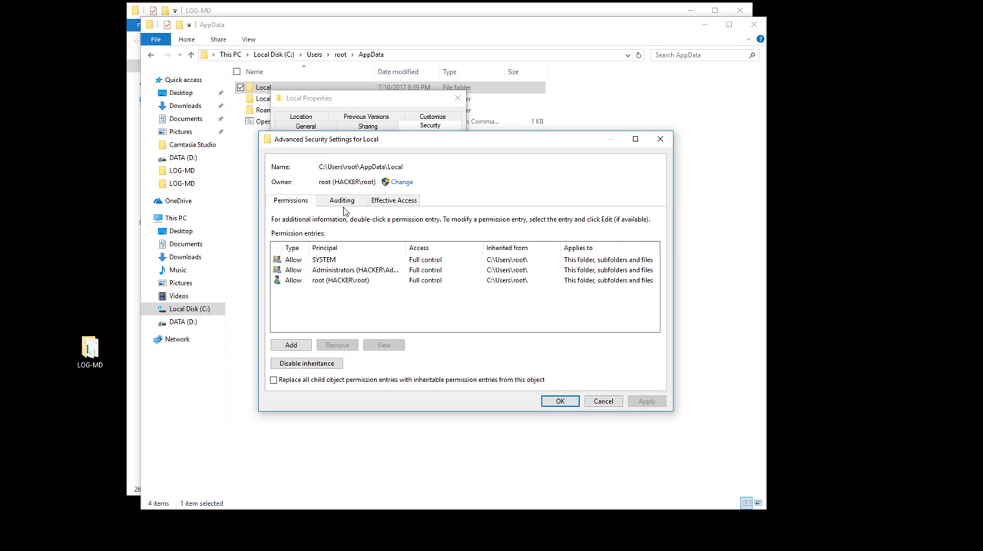
click(341, 201)
click(304, 252)
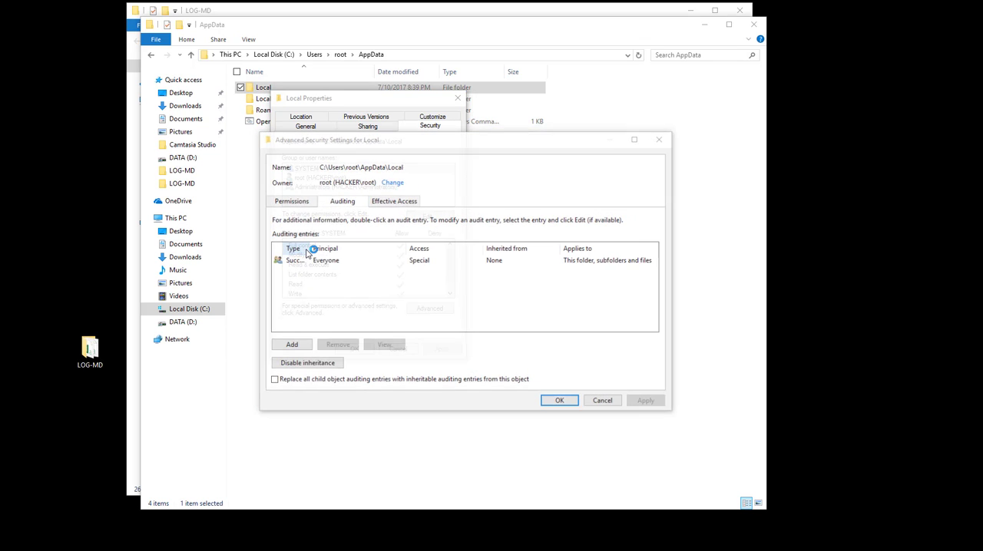
click(324, 261)
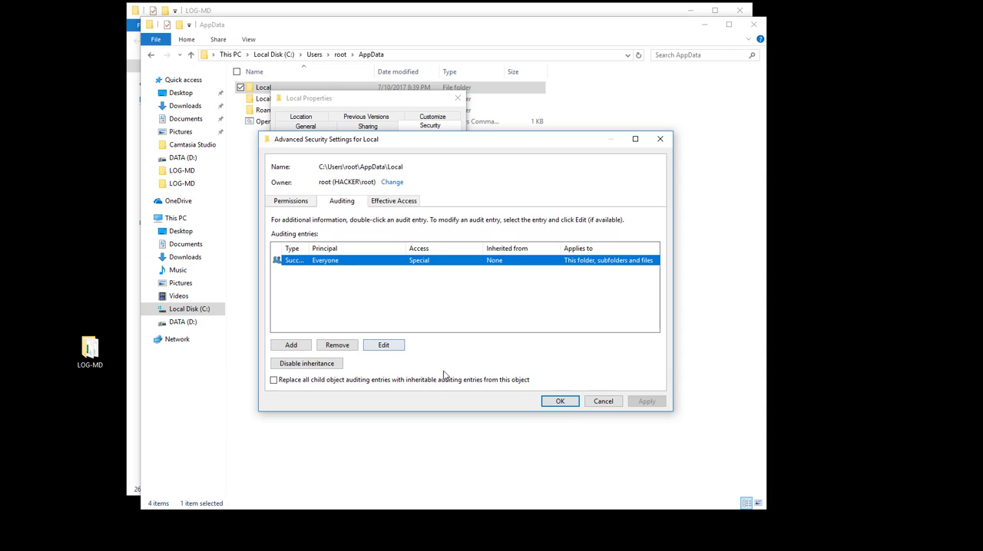
Cancel the advanced security and properties dialogs without changes.
click(602, 400)
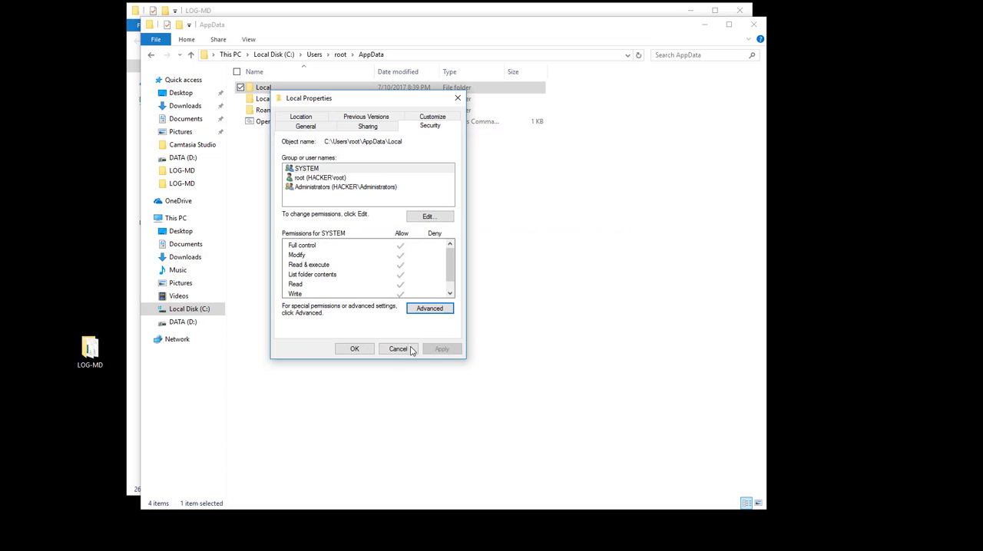
click(398, 348)
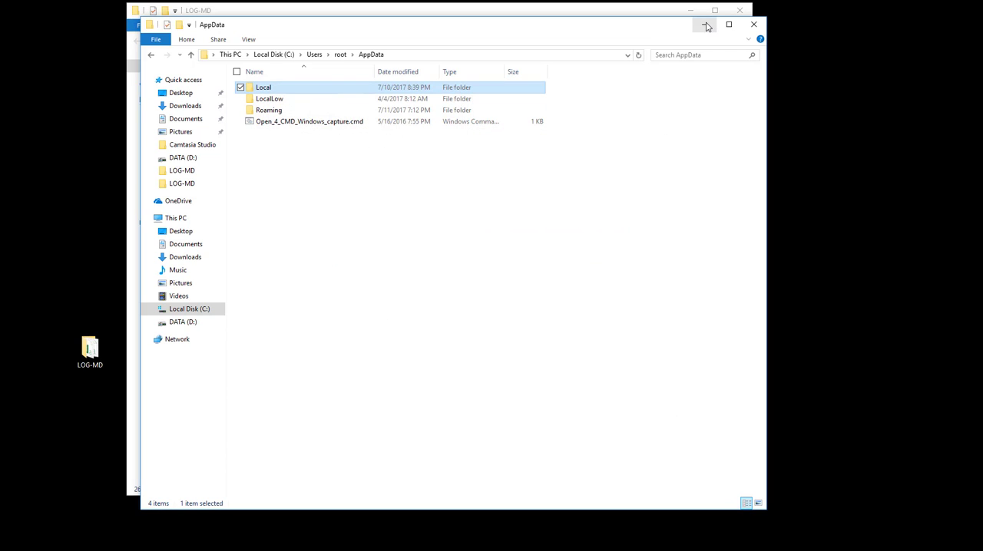
Move the AppData window aside and open Report_File_Reg_Auditing.csv from the LOG-MD folder in Excel.
mouse_move(315, 25)
mouse_down()
mouse_move(379, 63)
mouse_move(515, 49)
mouse_up()
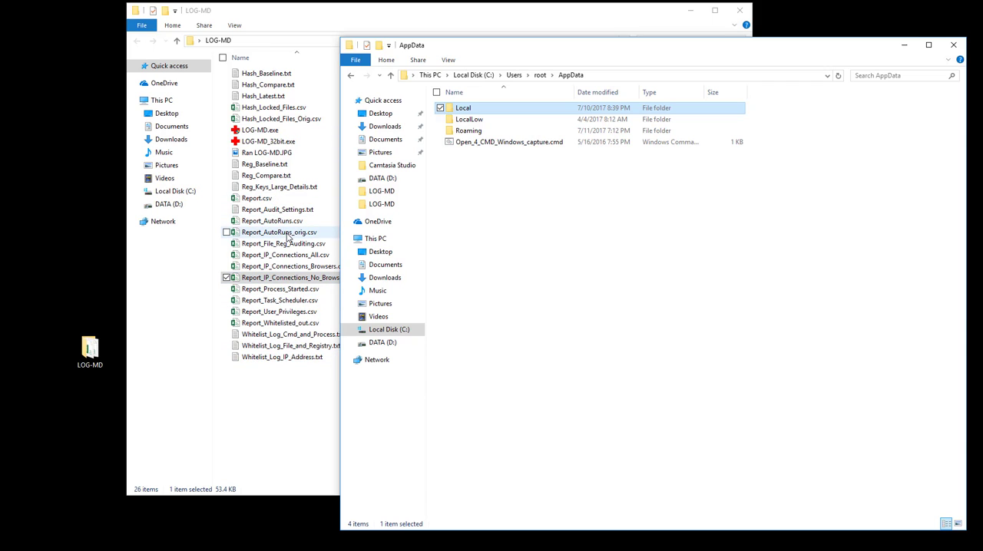
click(284, 243)
double_click(283, 243)
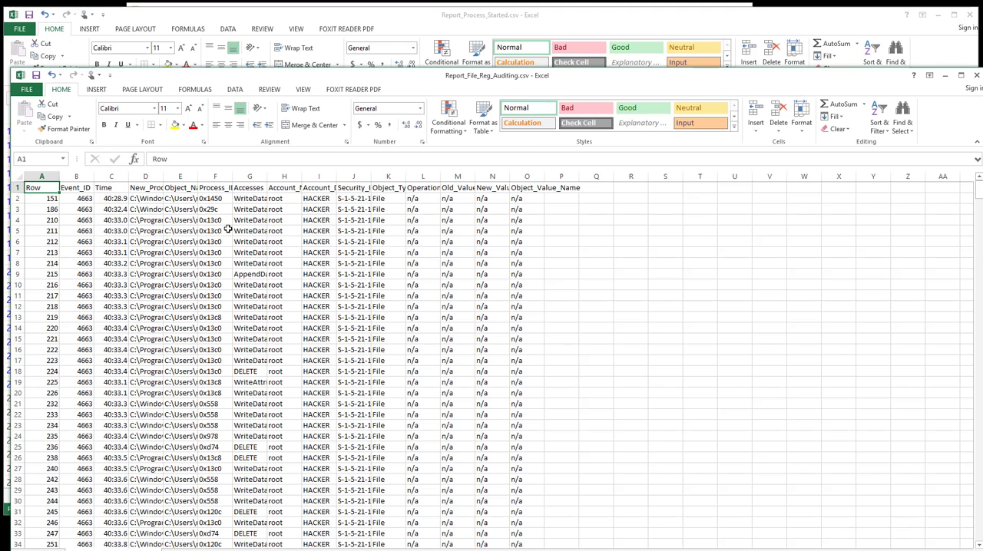
Widen the Object_Name and Accesses columns and scan the Accesses entries in rows 5 to 19.
click(223, 230)
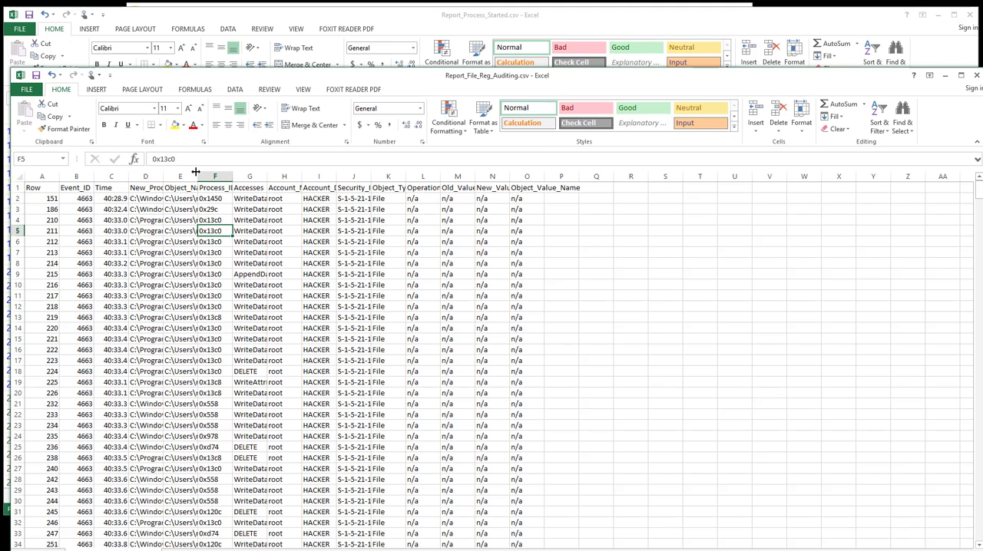
drag(198, 175, 434, 176)
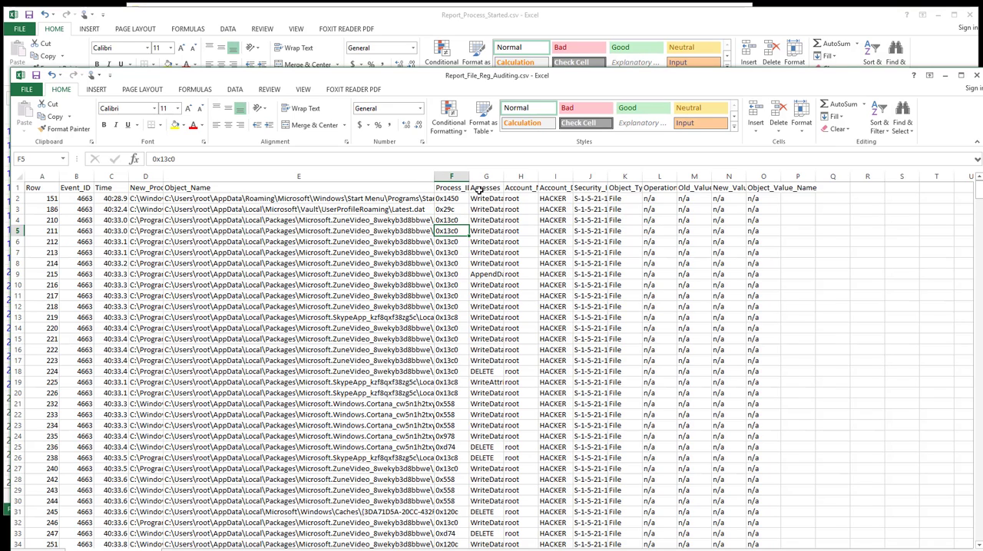
drag(503, 178, 538, 178)
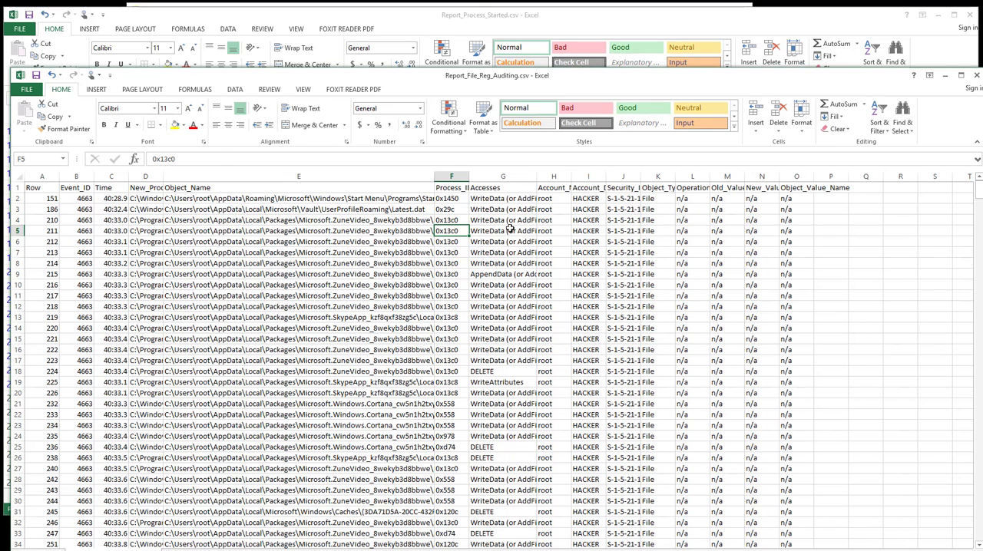
drag(508, 230, 508, 382)
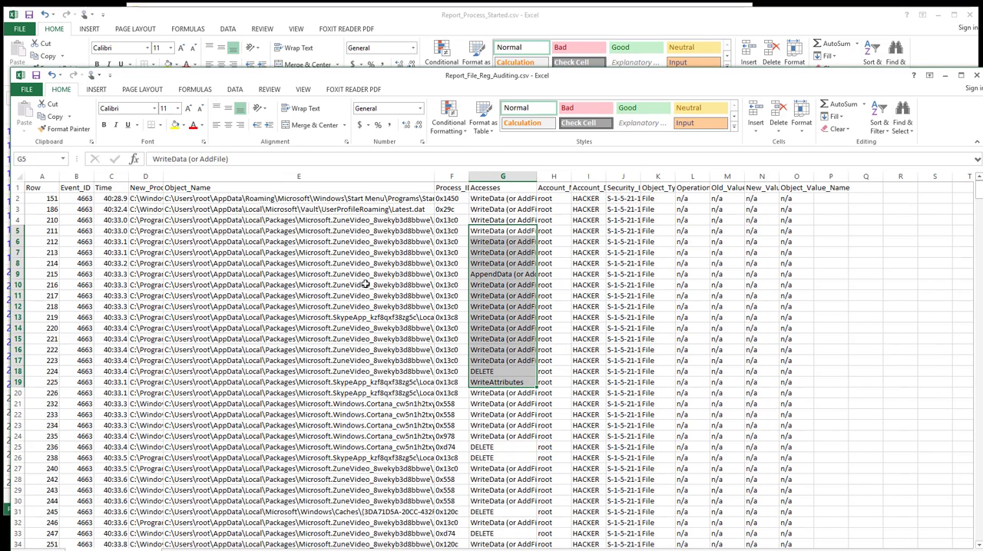
Widen the process image column D and review the Object_Name paths and the D1:G1 headers.
drag(164, 177, 266, 175)
drag(206, 233, 199, 388)
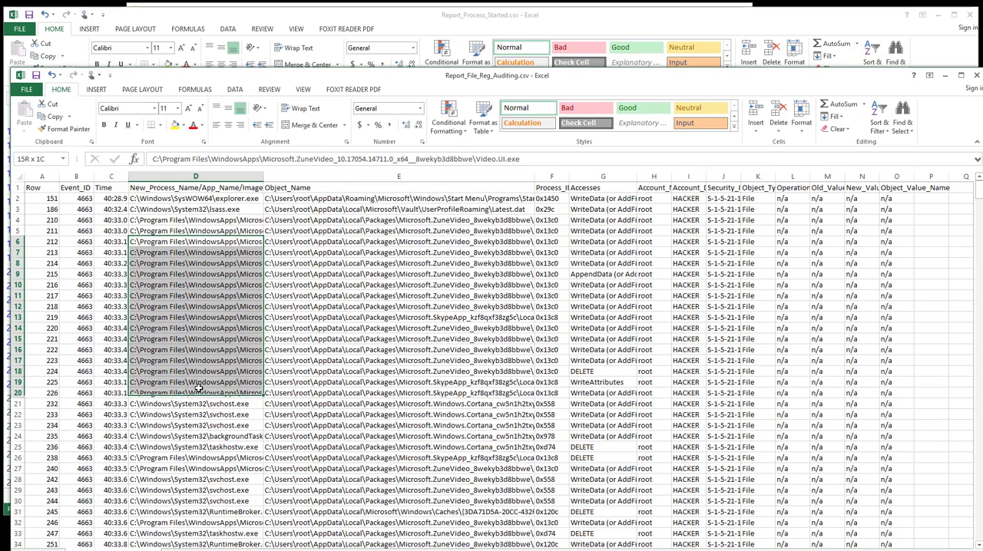
drag(434, 452, 434, 458)
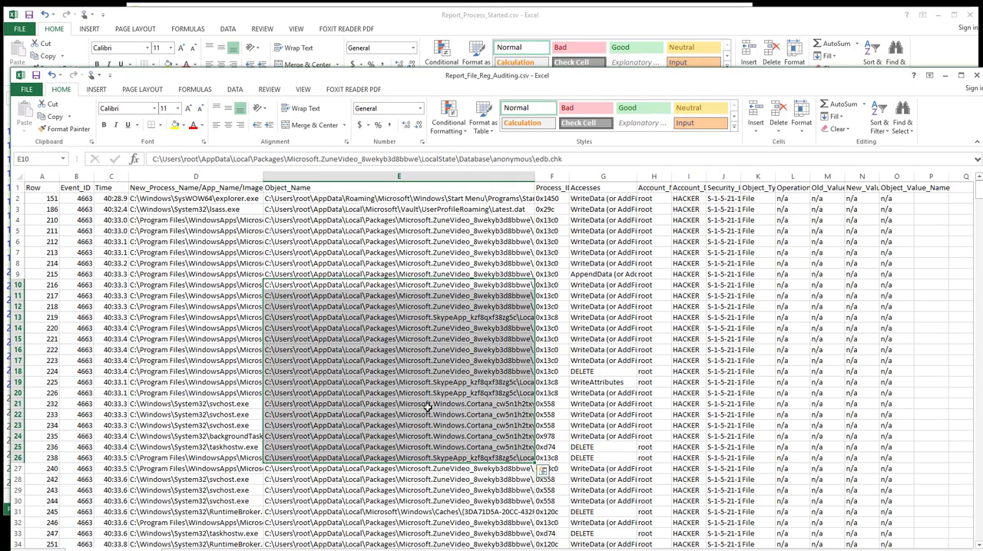
drag(198, 187, 614, 188)
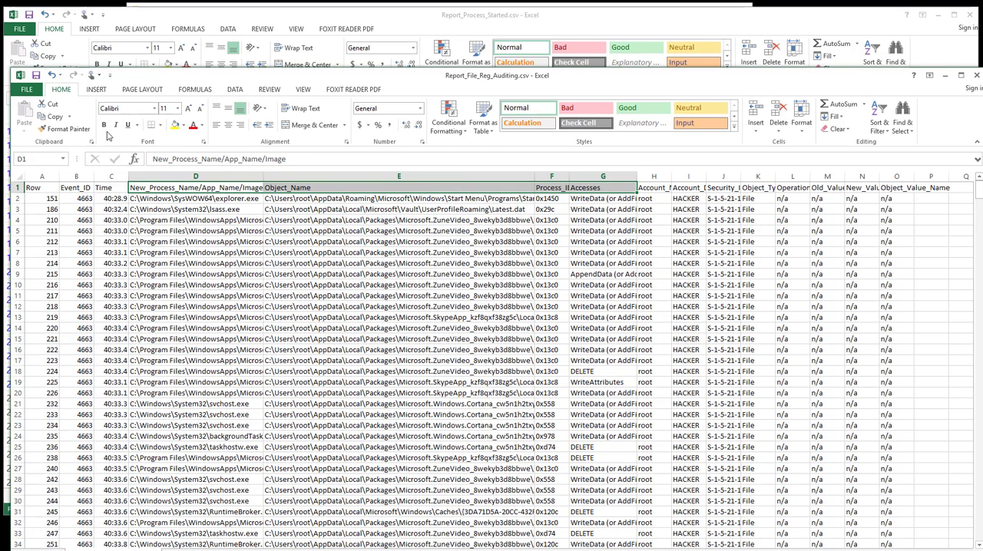
click(321, 350)
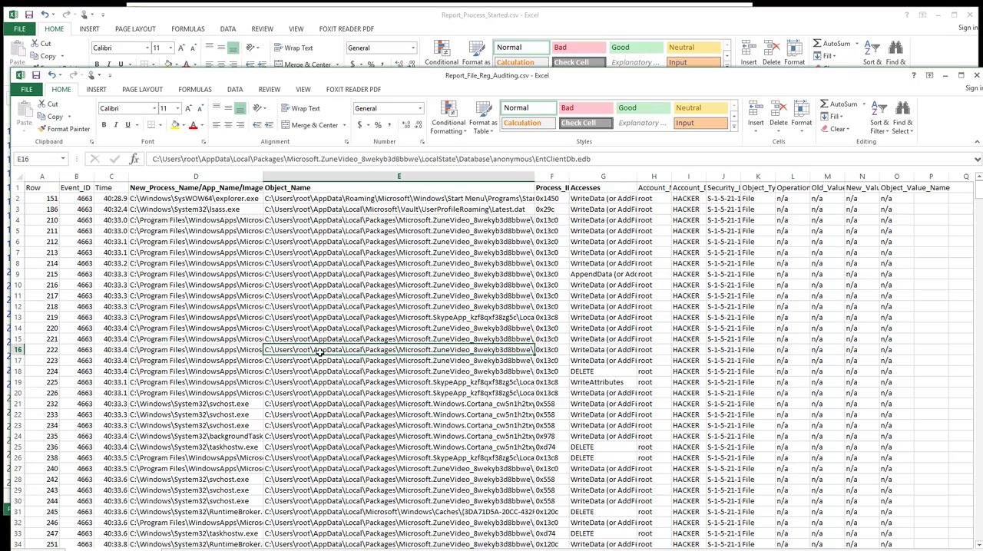
Convert the file-auditing data into a formatted Excel table with Ctrl+T.
key(ctrl+t)
click(522, 374)
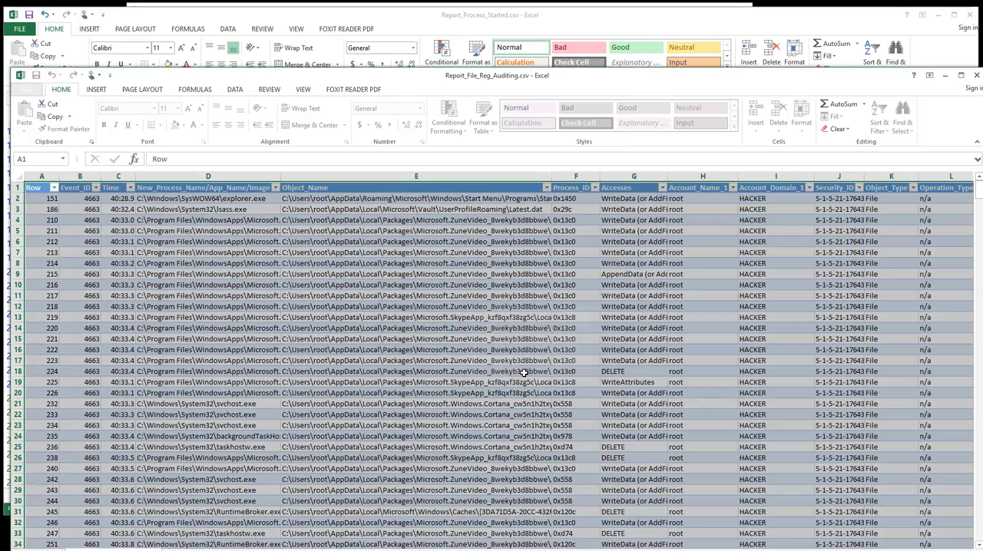
click(474, 338)
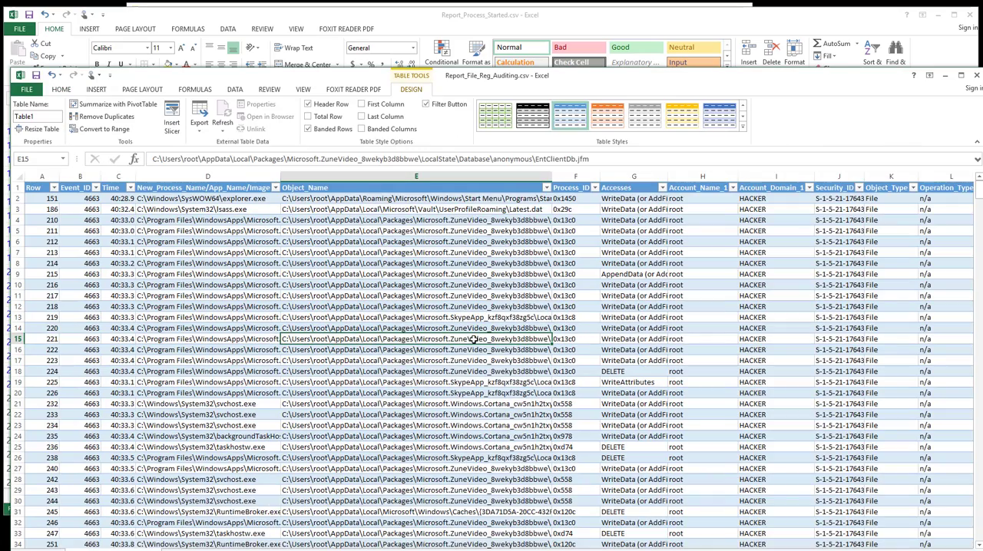
Search the sheet for 3466, glancing at the WinMerge AutoRuns comparison, and jump to the first match.
key(ctrl+f)
text(3466)
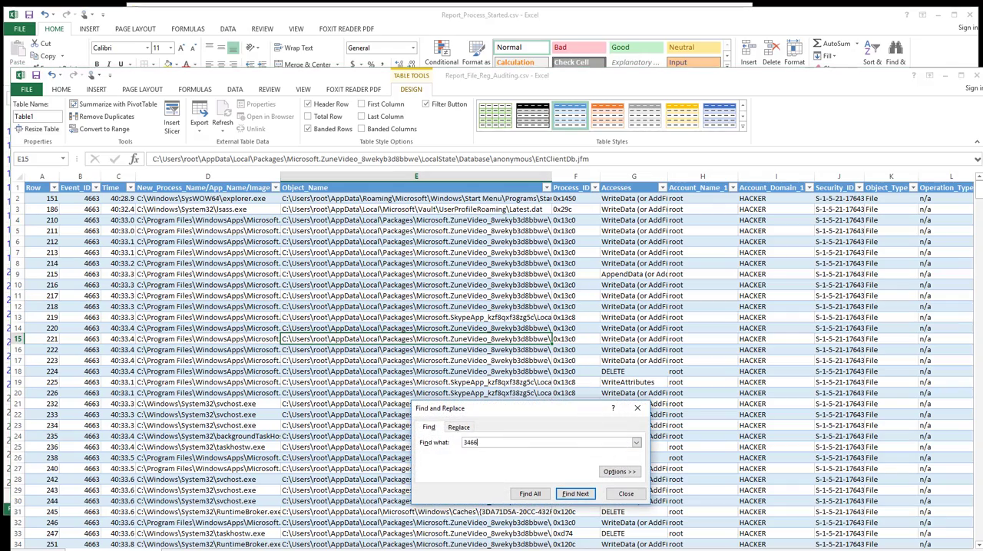
key(alt+Tab)
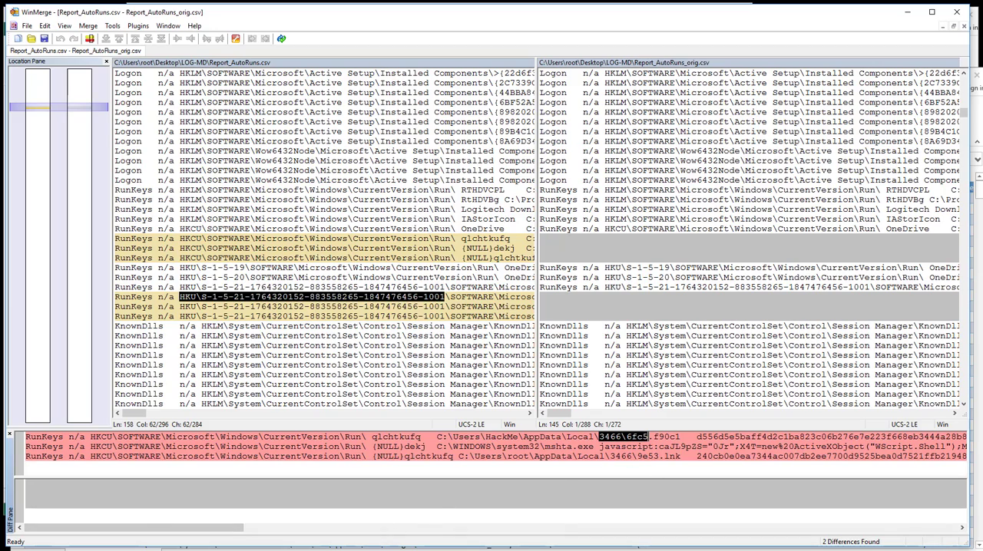
click(381, 513)
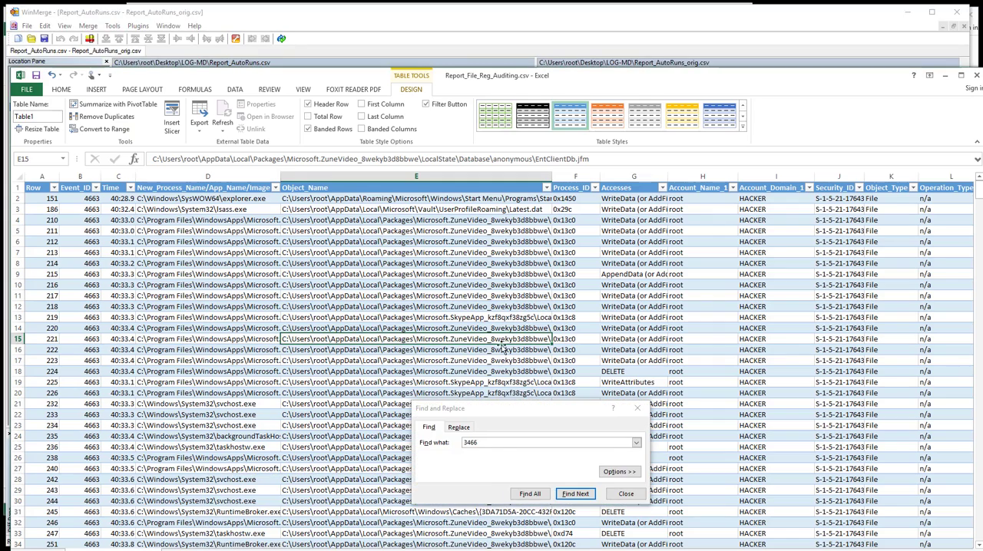
click(575, 493)
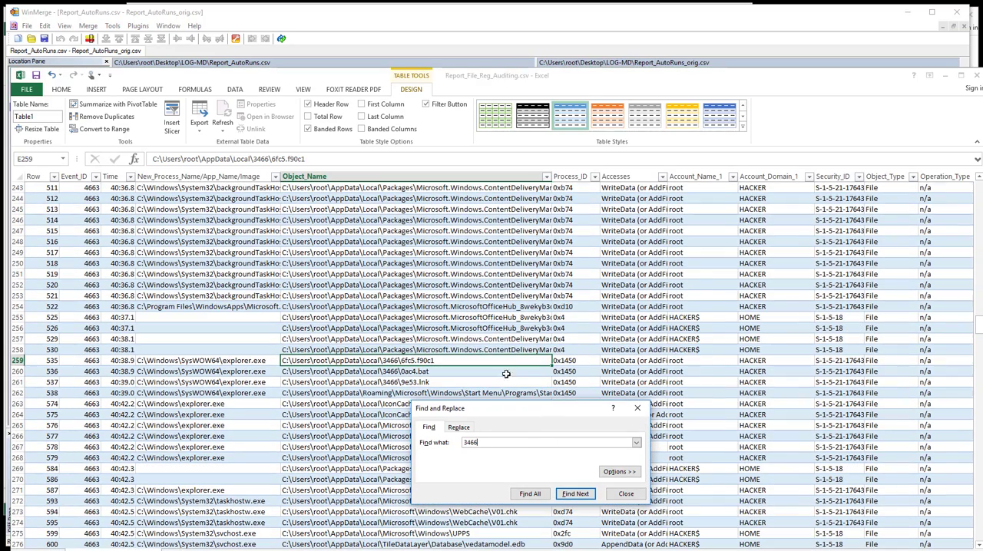
click(626, 494)
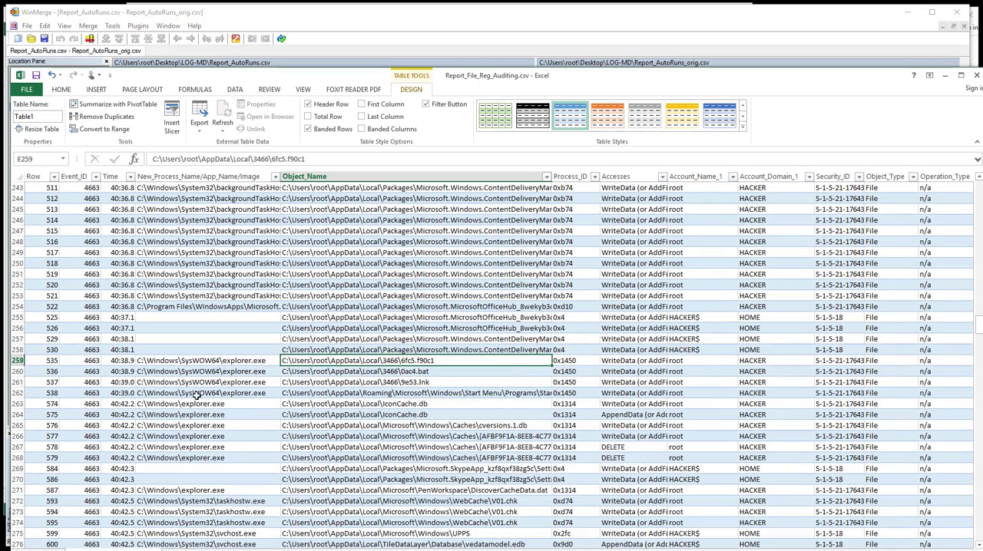
Fill the explorer.exe cells D259:E261 (6fc5.f90c1, 0ac4.bat, 9e53.lnk) with yellow and check the paths.
drag(179, 360, 405, 379)
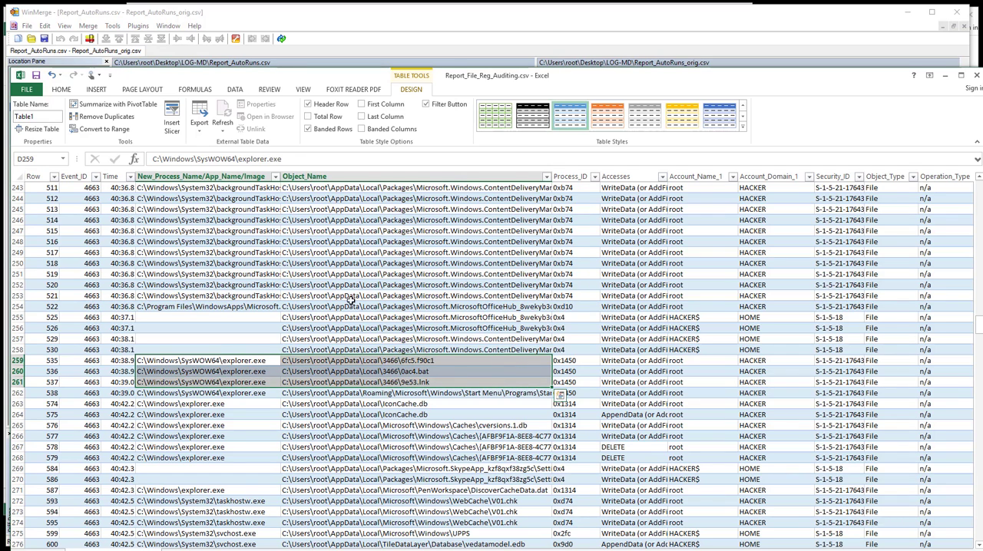
click(61, 89)
click(175, 125)
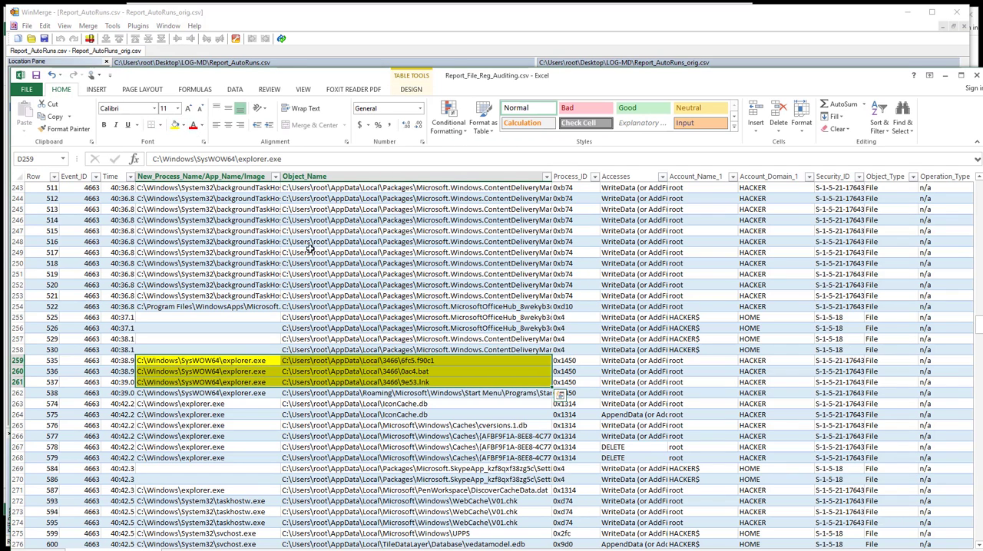
click(462, 362)
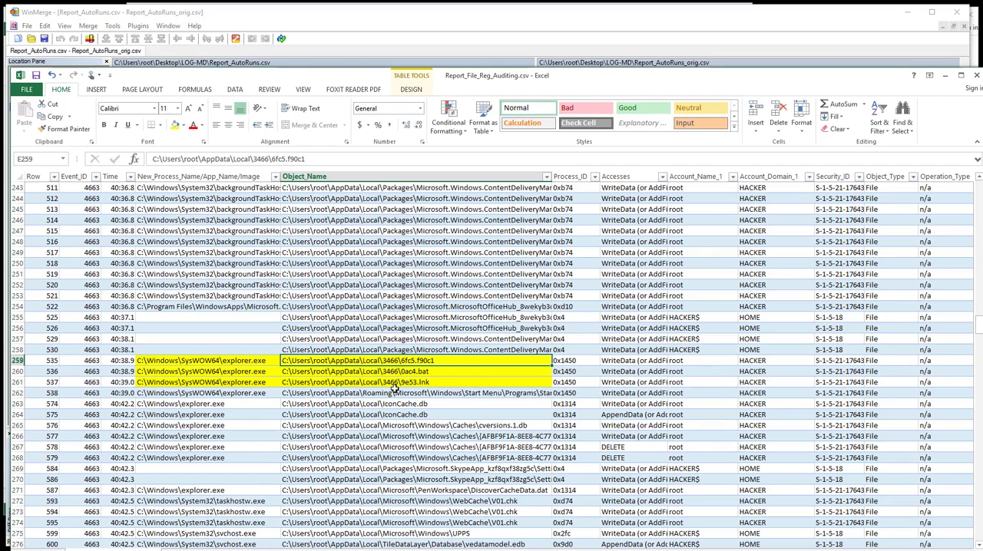
click(435, 382)
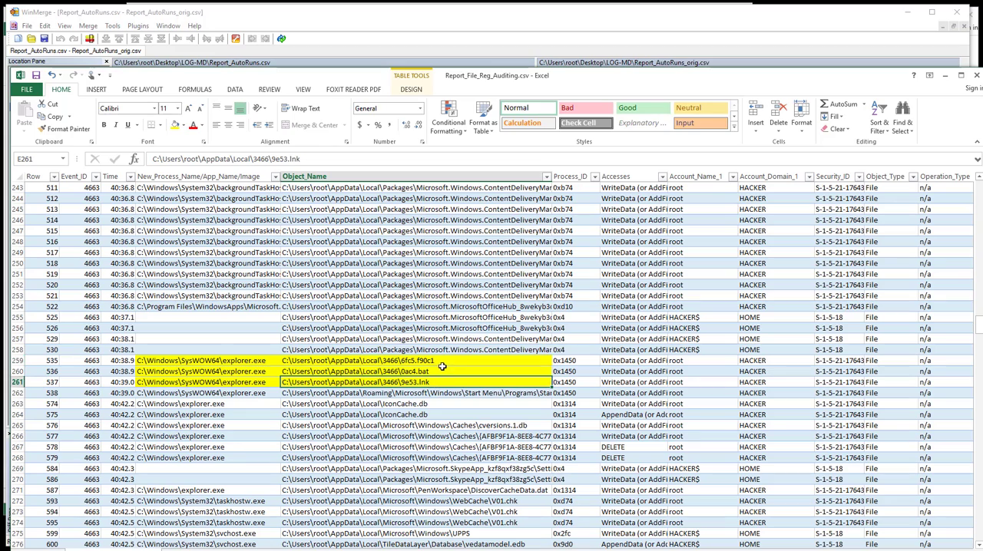
Re-check the 6fc5.f90c1 and 0ac4.bat paths, then find the remaining 3466 matches in rows 259–262.
click(437, 363)
click(435, 372)
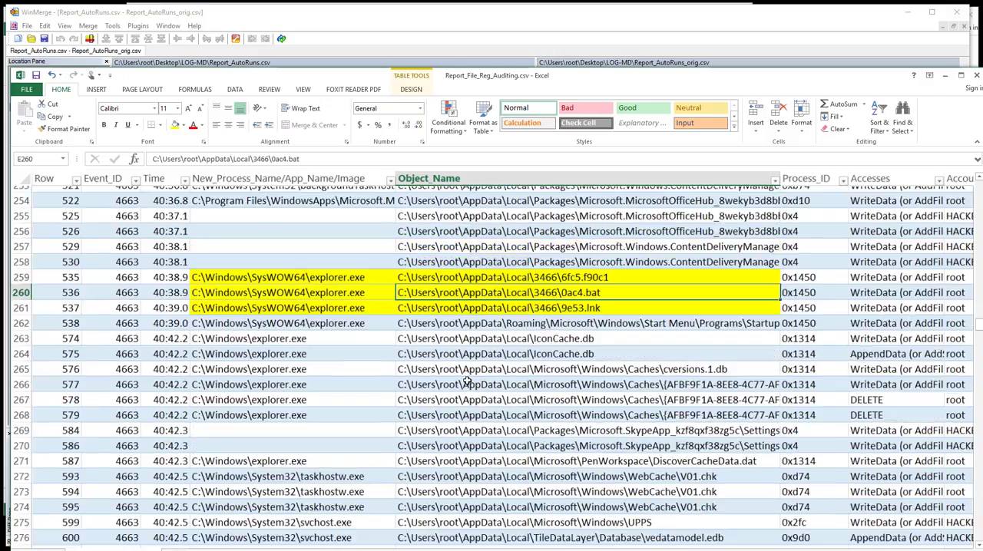
scroll(467, 380, up, 4)
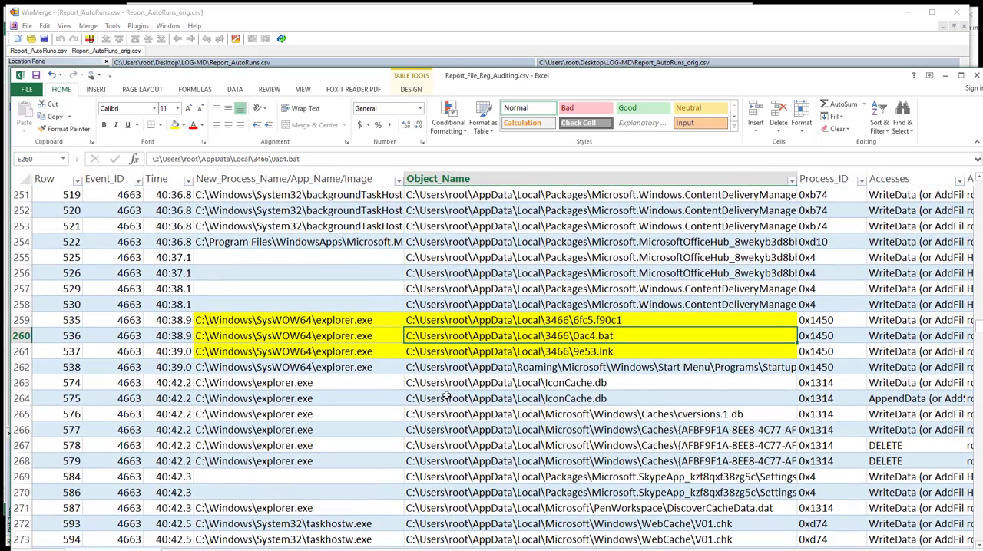
key(ctrl+f)
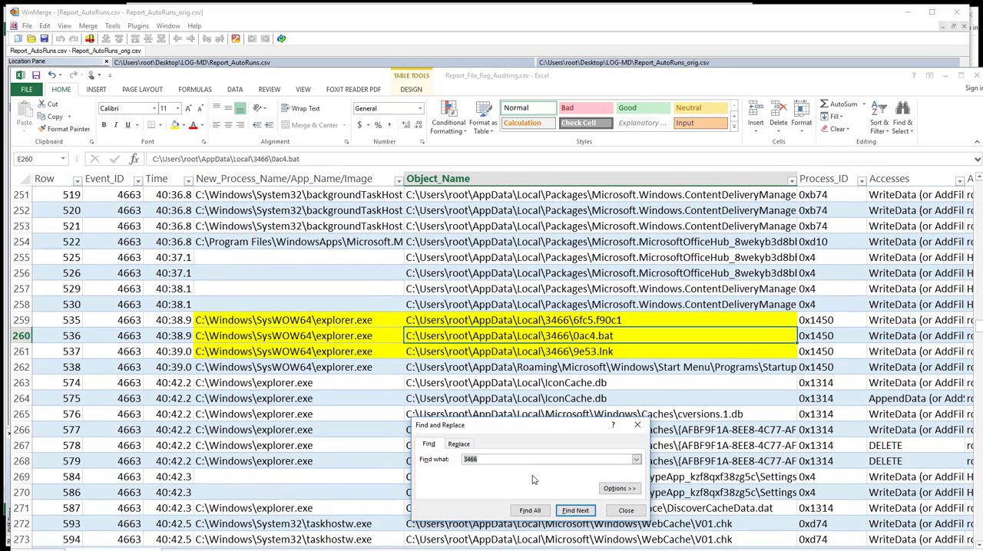
click(575, 510)
click(575, 511)
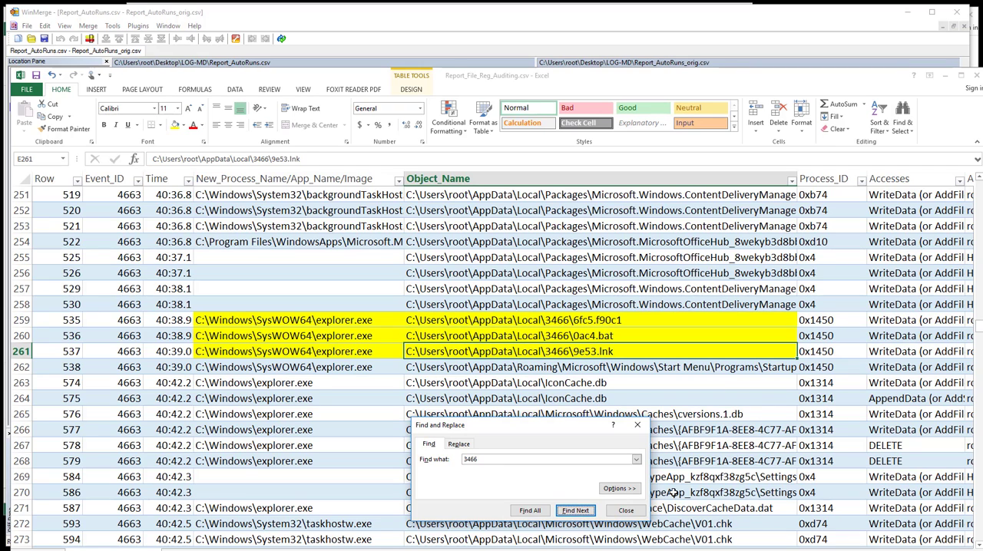
mouse_move(273, 319)
mouse_down()
mouse_move(296, 365)
mouse_move(538, 367)
mouse_up()
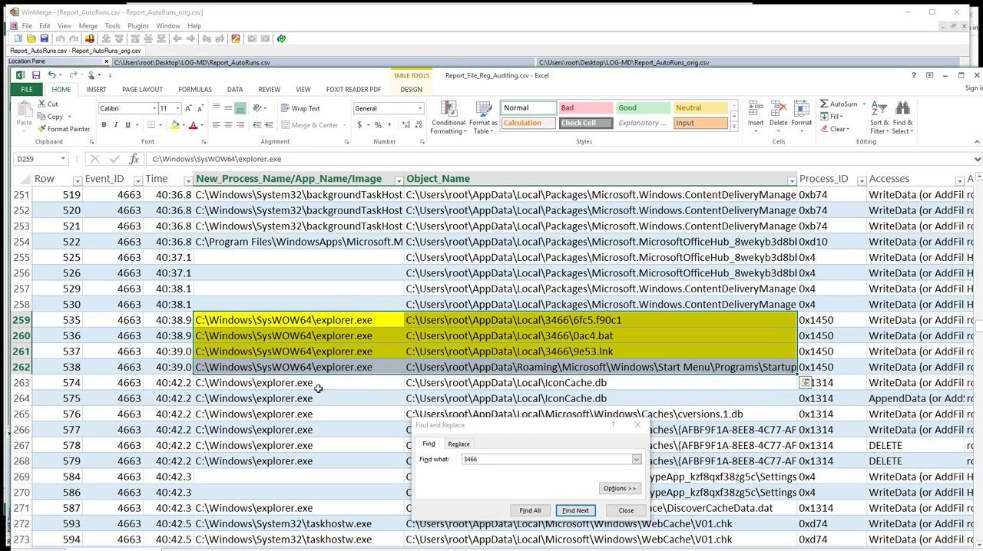
Read row 262's full Startup shortcut path in the formula bar and highlight the ea7e.lnk file name.
drag(311, 367, 470, 367)
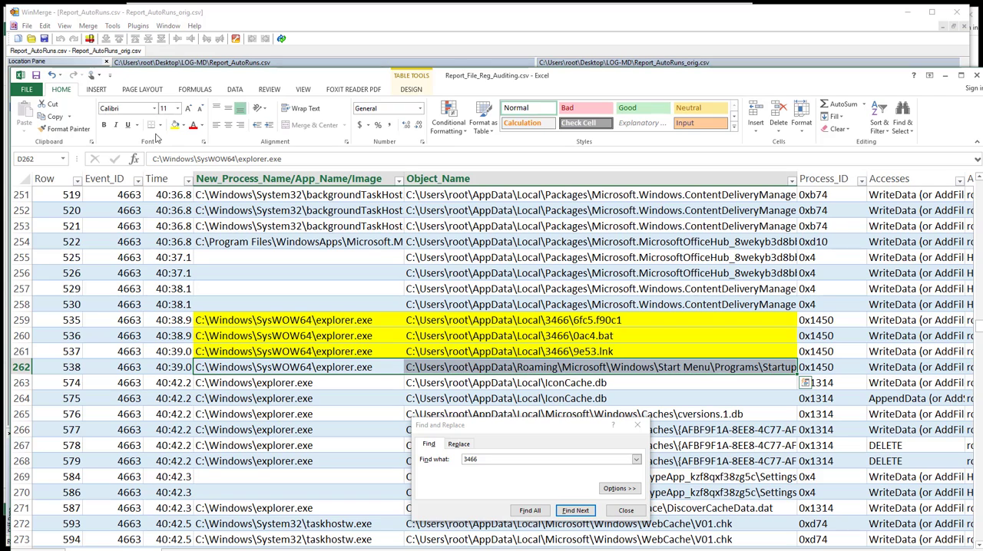
click(702, 367)
drag(483, 159, 153, 159)
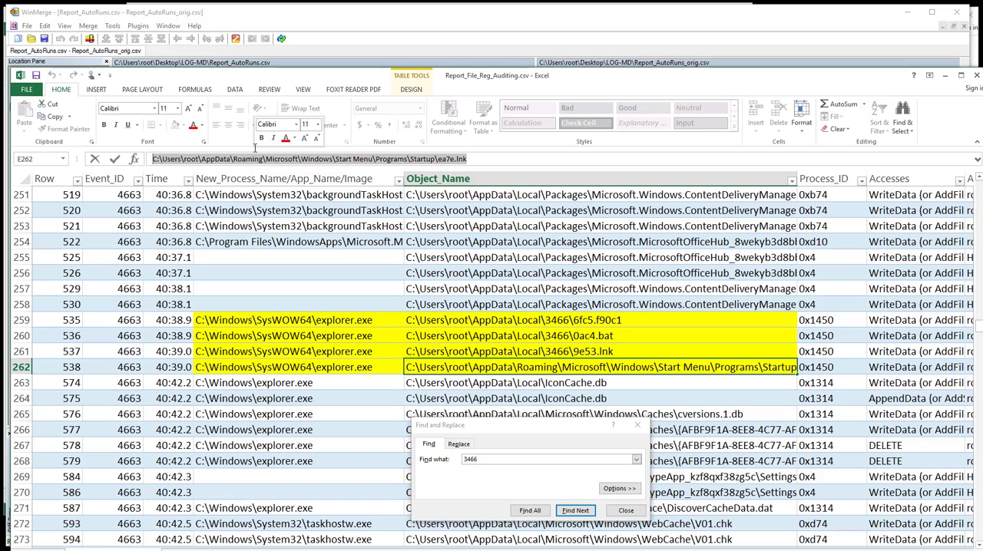
click(492, 159)
click(598, 351)
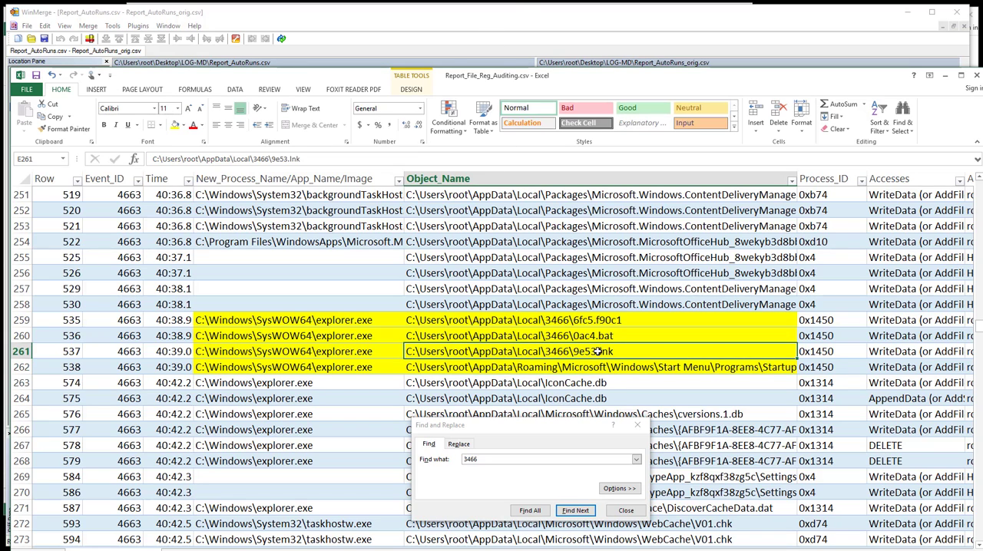
click(609, 367)
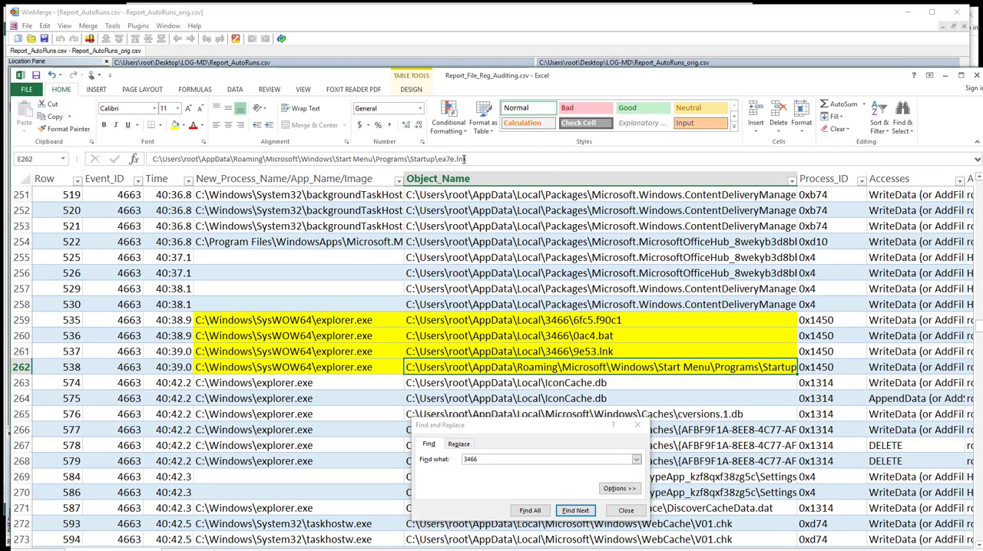
drag(466, 159, 438, 158)
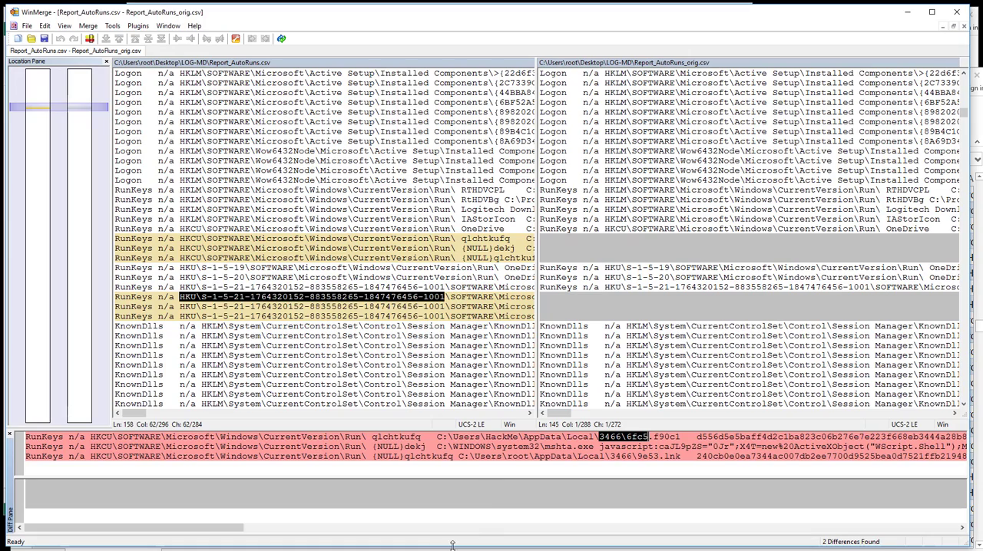
Highlight the three differing Run key lines in WinMerge, then close the search and minimize Excel to reveal the LOG-MD folder.
key(alt+Tab)
drag(451, 436, 597, 456)
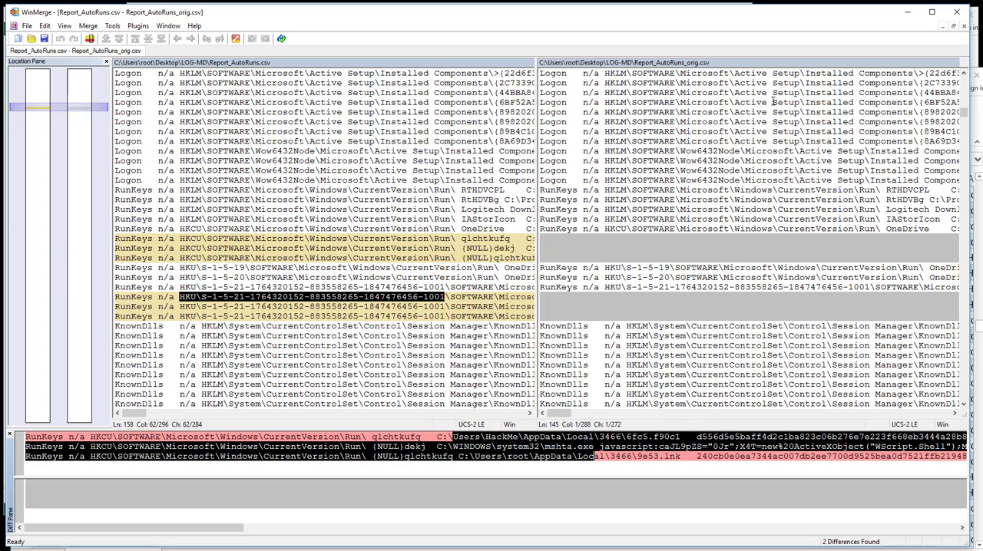
click(908, 13)
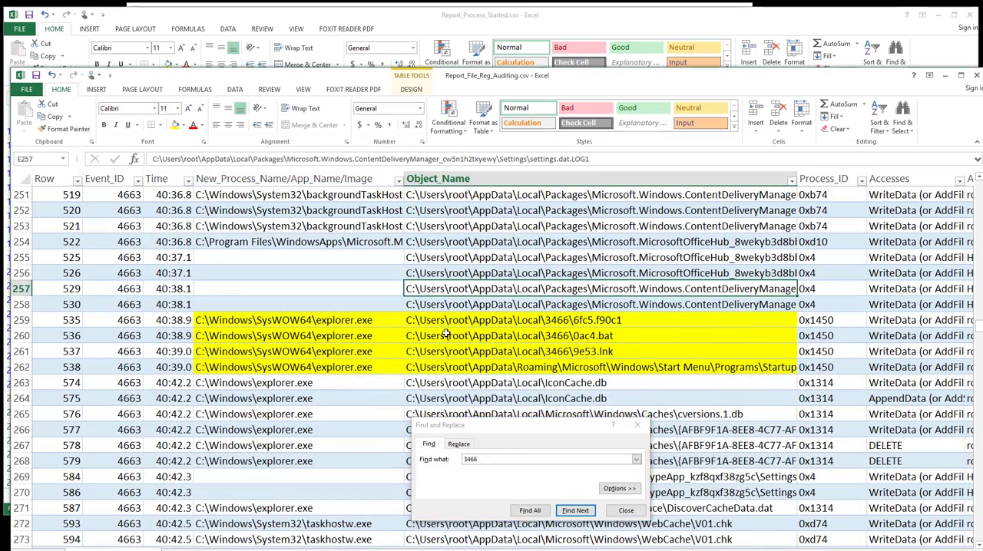
click(626, 510)
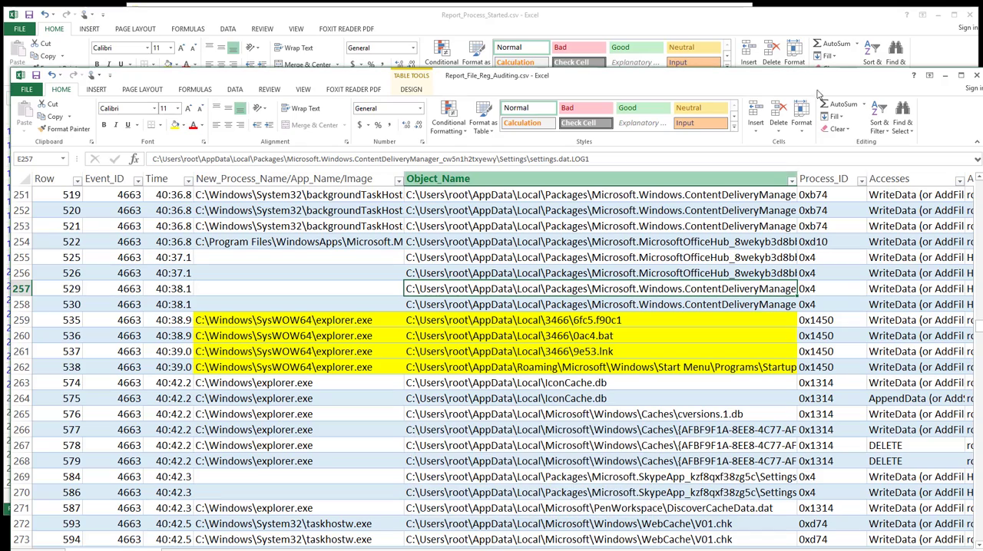
click(945, 75)
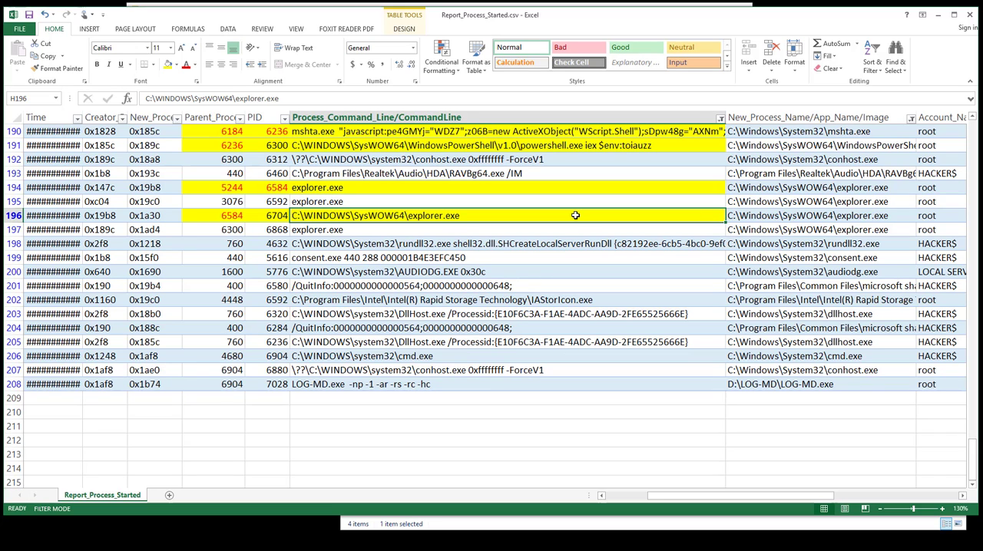
scroll(575, 219, up, 2)
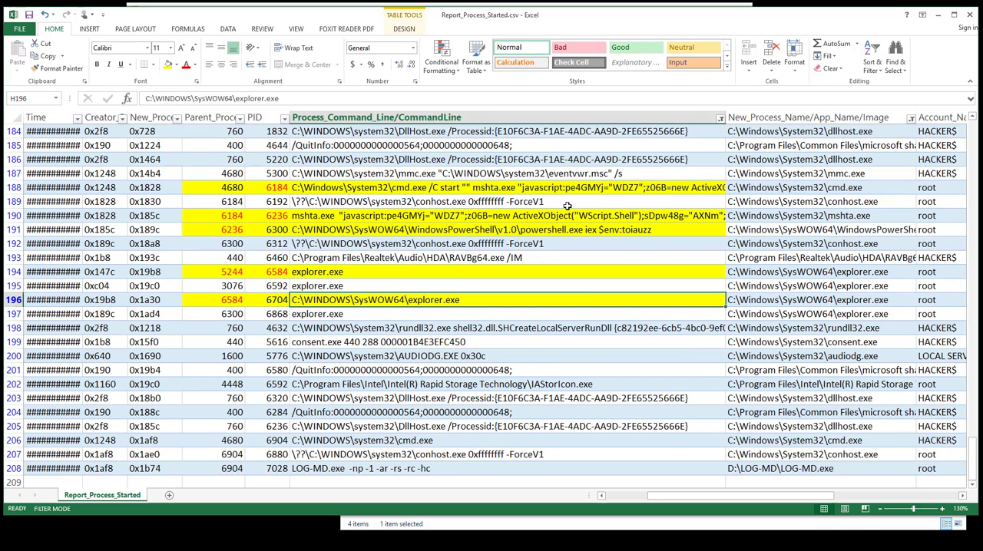
scroll(491, 207, down, 2)
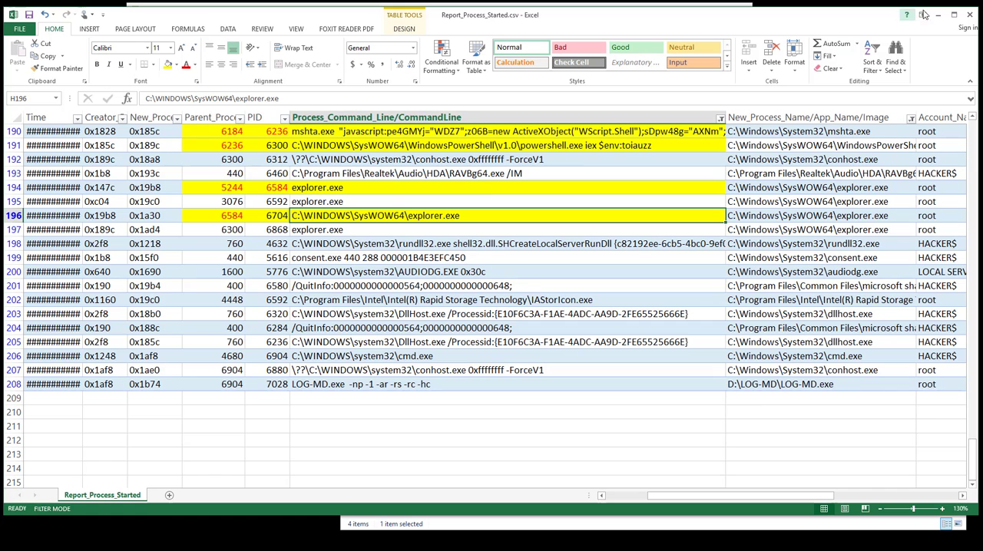
click(938, 14)
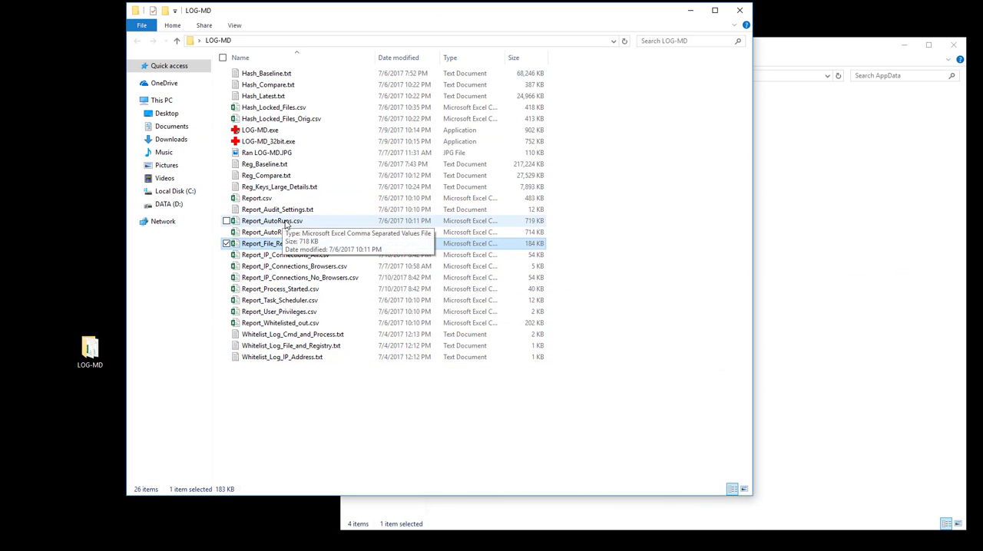
Switch to the AppData window and open Local\3466, showing the three dropped files.
click(334, 280)
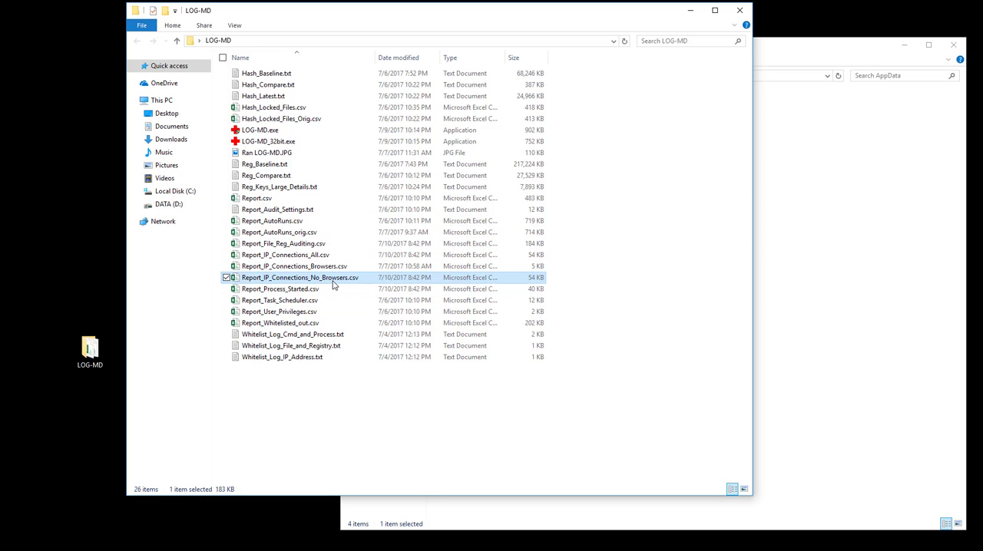
click(298, 187)
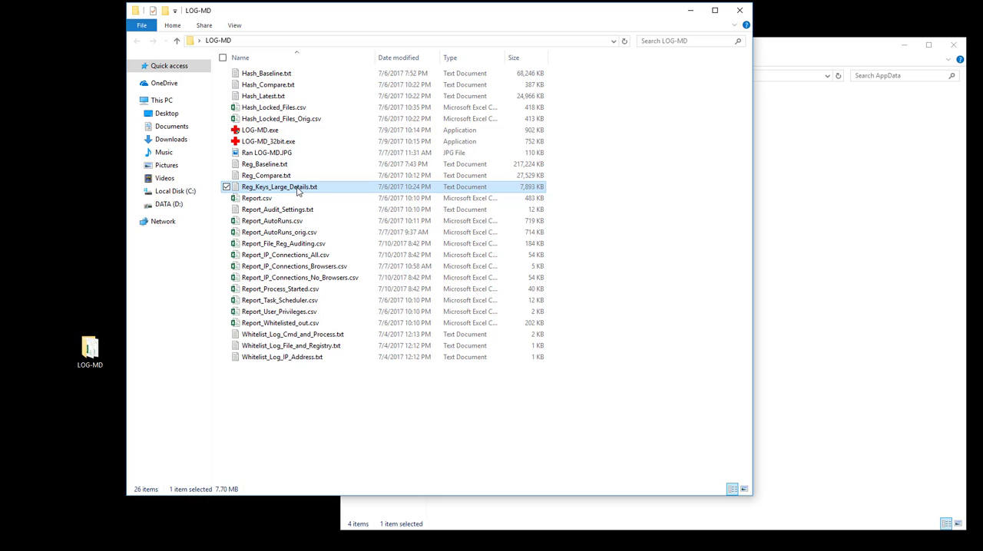
click(783, 192)
double_click(473, 115)
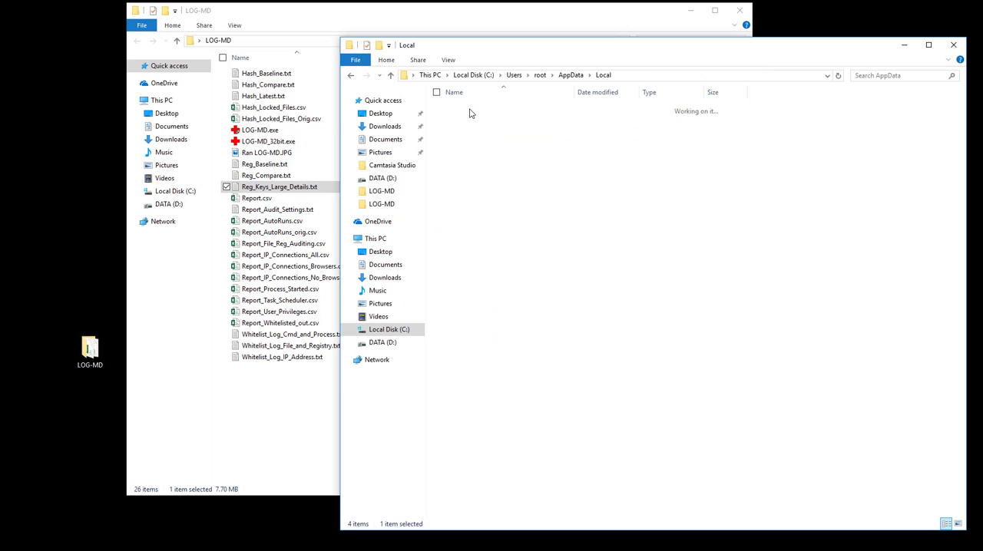
double_click(466, 125)
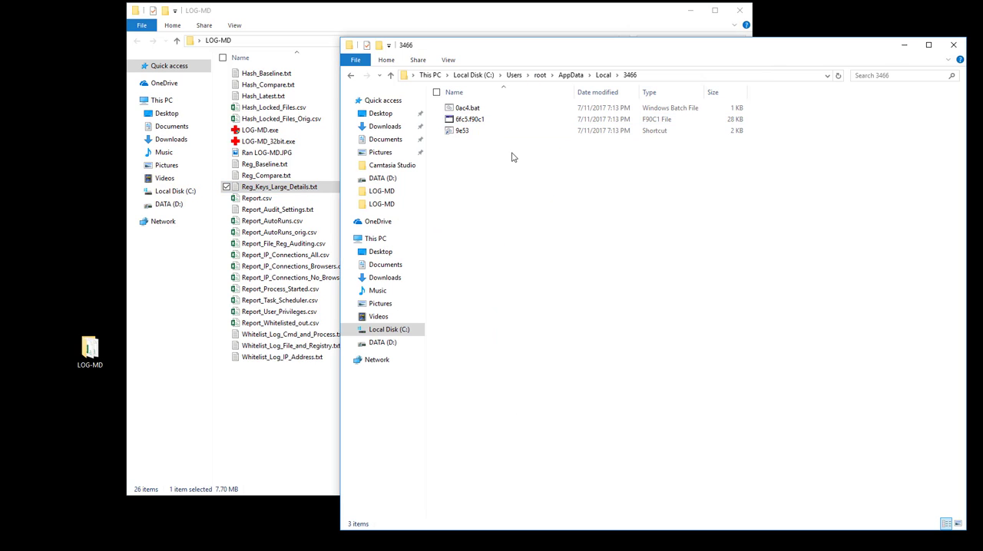
key(ctrl+a)
click(500, 250)
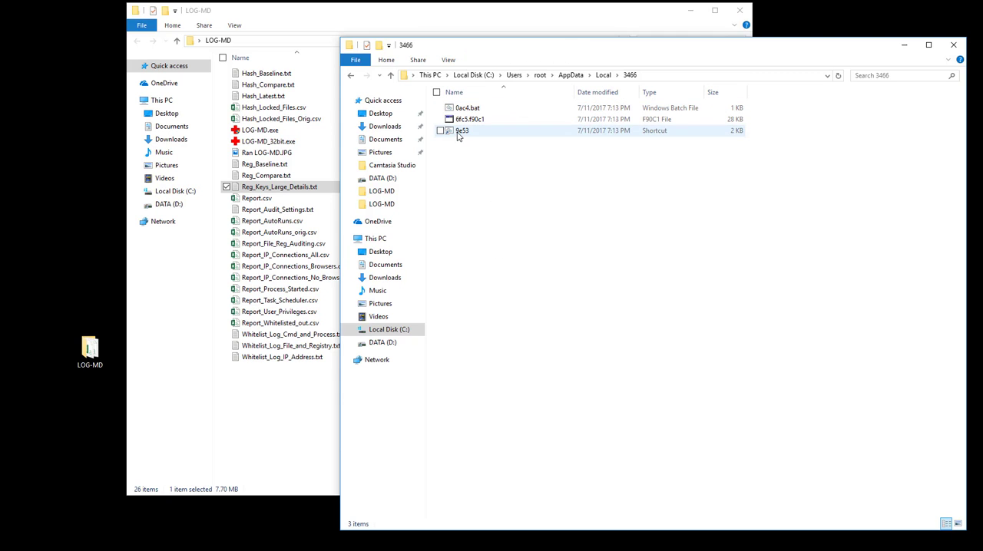
View the 9e53 shortcut's properties, highlight its 0ac4.bat target path and cancel.
right_click(458, 133)
click(420, 391)
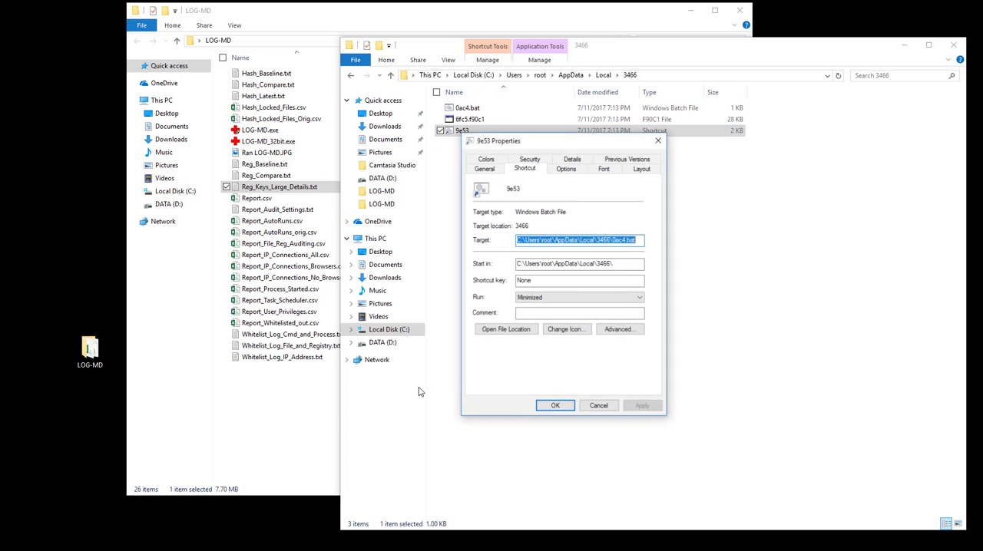
click(638, 240)
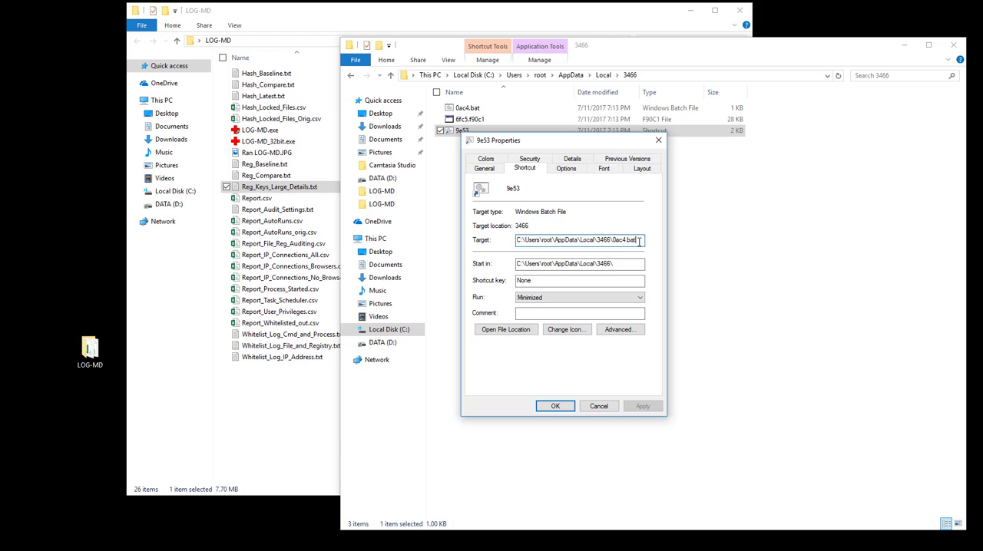
drag(638, 241, 452, 236)
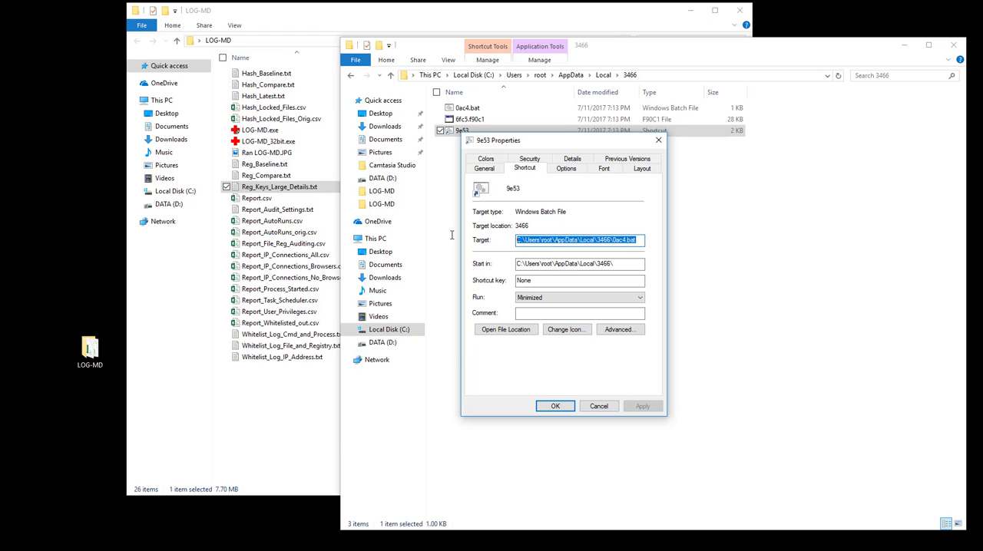
click(598, 406)
Open 0ac4.bat with Edit with Notepad++.
right_click(464, 108)
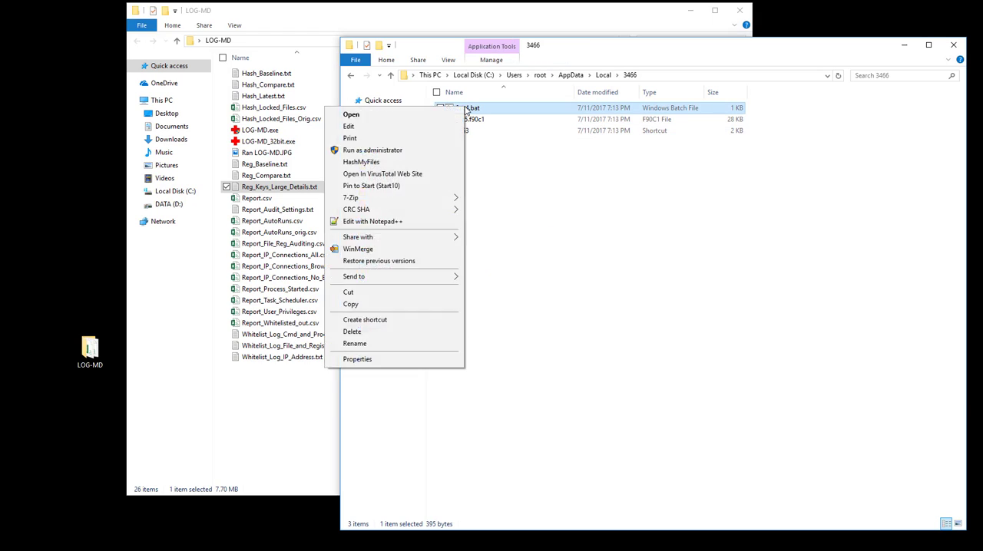
click(368, 222)
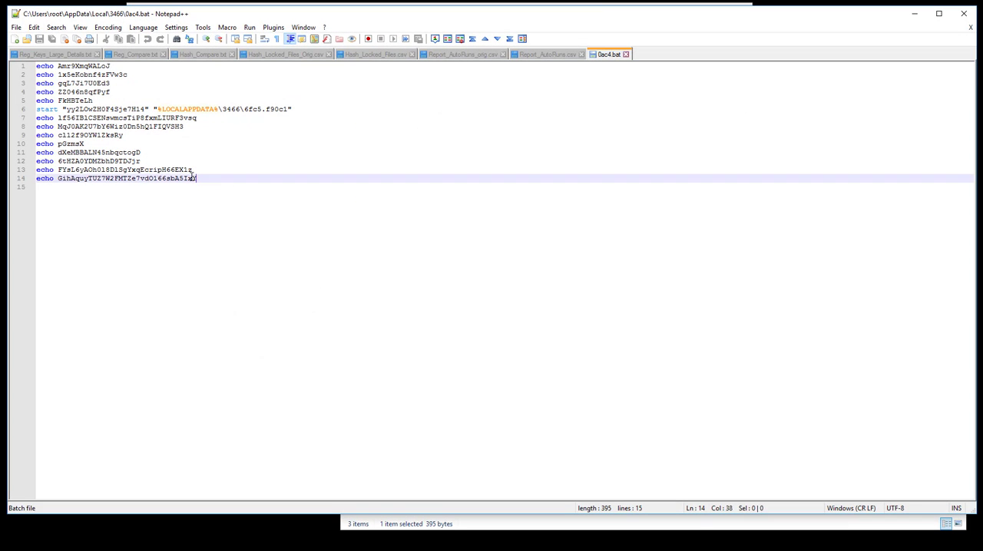
Select the batch script lines, then highlight the three differing Run key lines in WinMerge and hide it.
drag(197, 178, 35, 66)
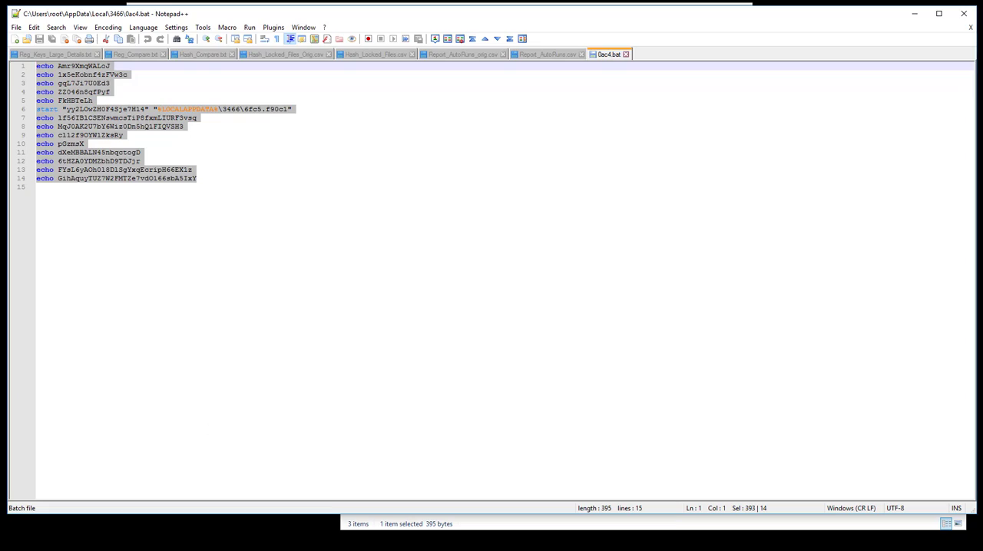
key(alt+Tab)
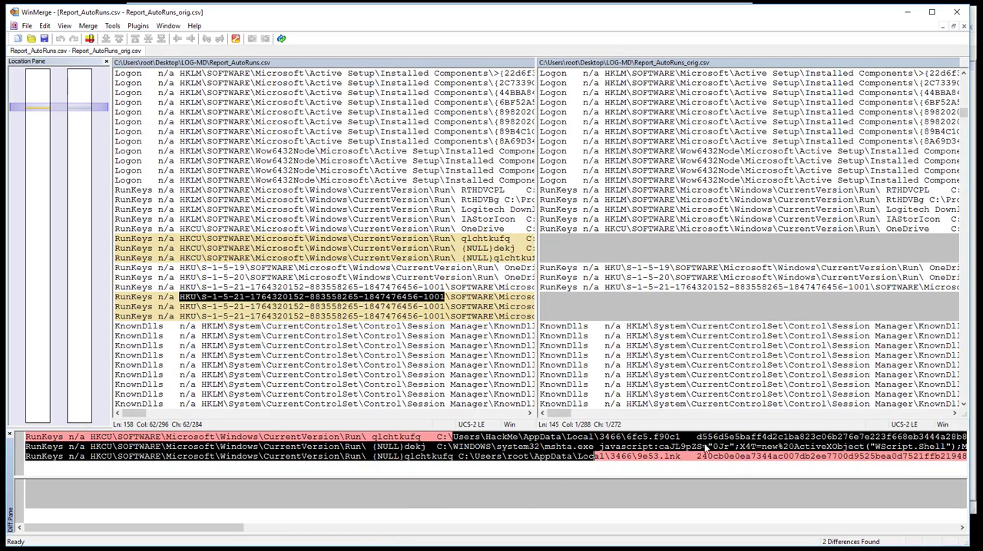
click(706, 449)
drag(701, 437, 858, 456)
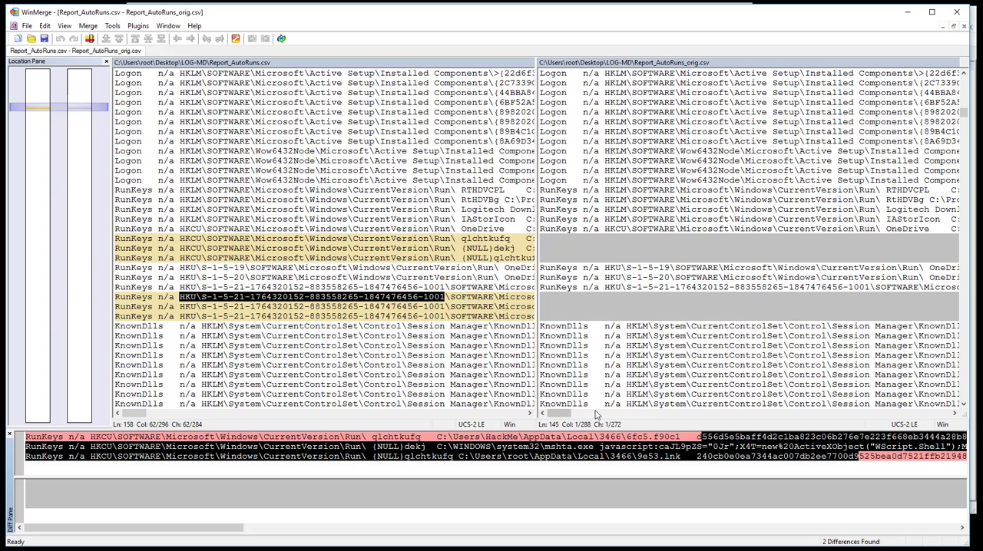
click(906, 12)
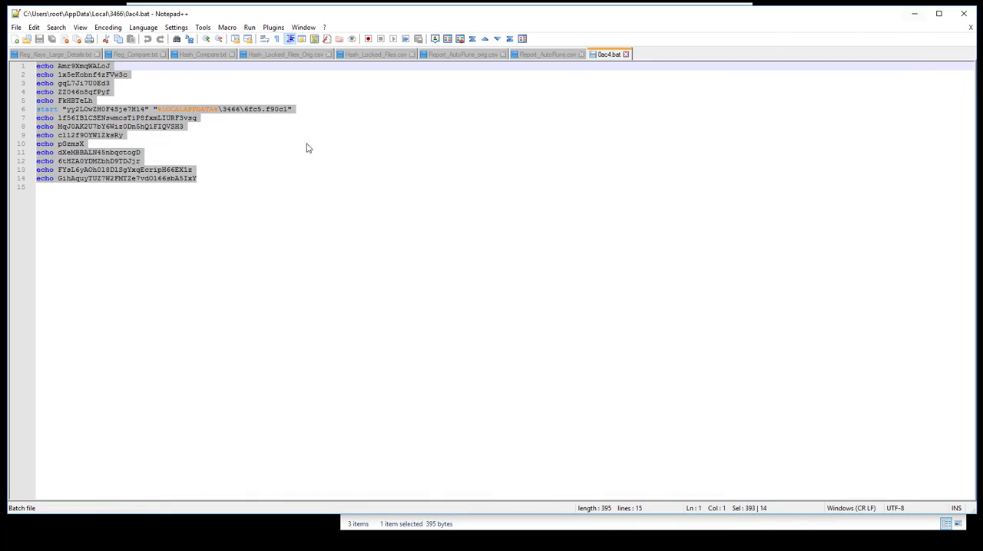
Re-select the script from line 14 back to line 1, deselect and minimize Notepad++ to show Explorer.
click(217, 166)
drag(208, 178, 64, 68)
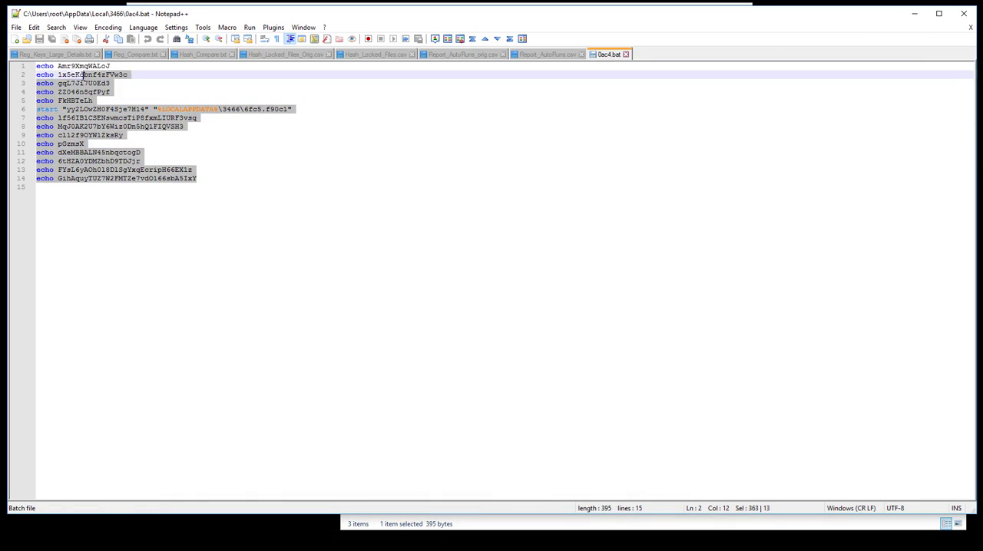
click(209, 153)
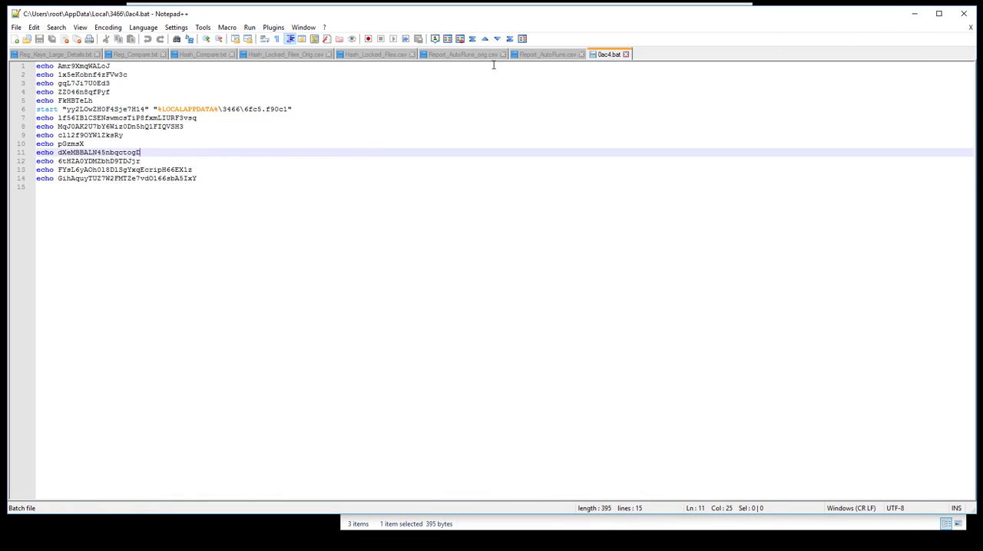
click(915, 14)
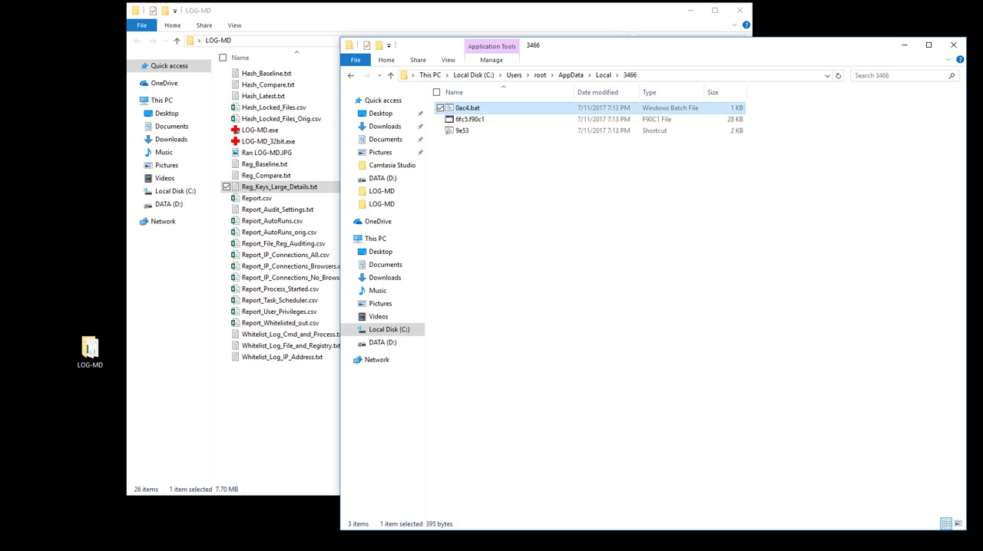
In Registry Editor, select HKCU\SOFTWARE\flpru, review lgfg, mkmic and open awoxtsfraw's data, cancelling.
key(alt+Tab)
scroll(223, 231, up, 8)
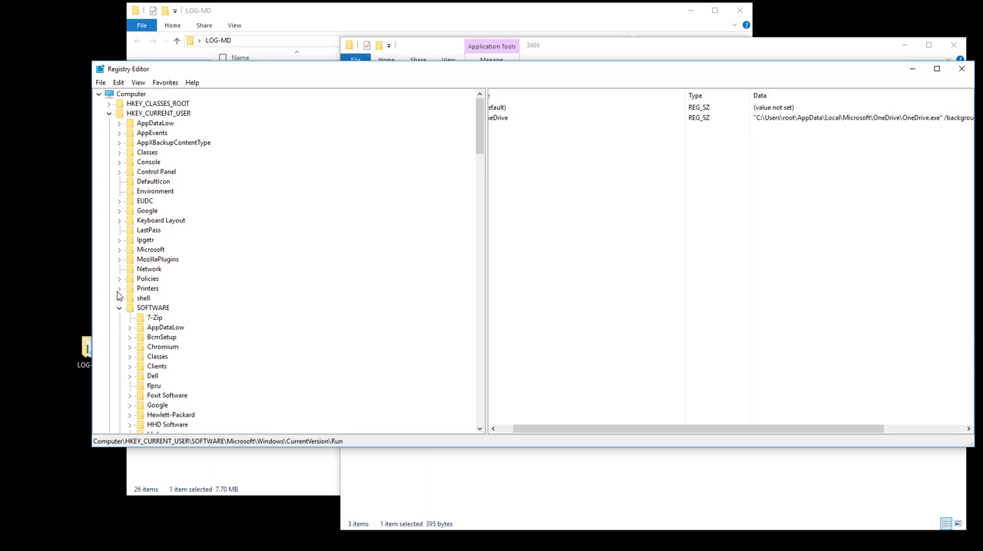
scroll(119, 296, down, 2)
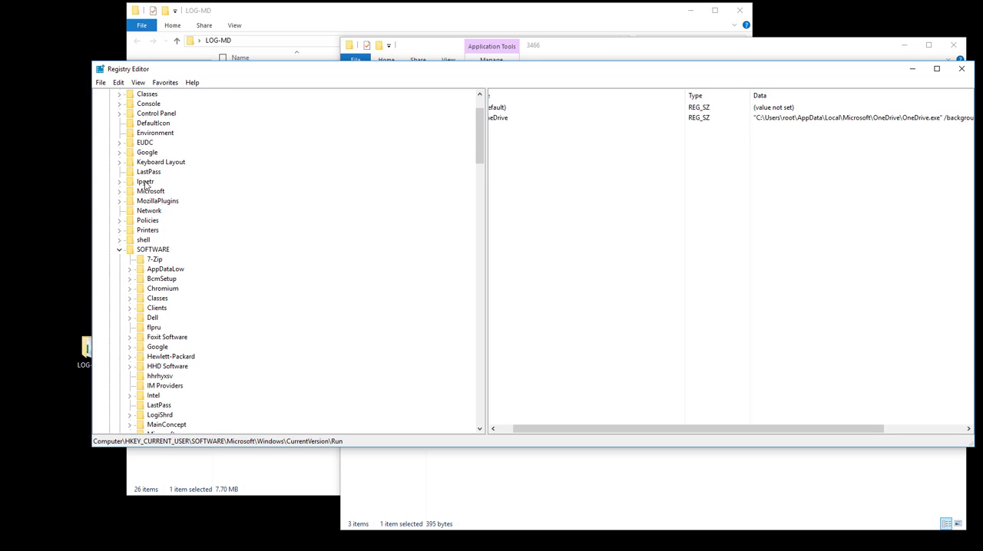
scroll(146, 184, up, 2)
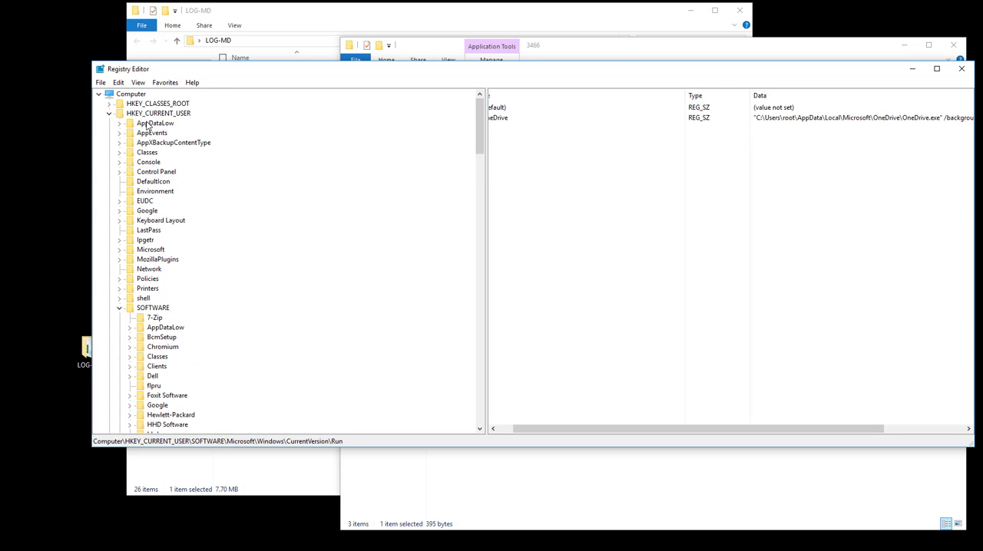
scroll(197, 327, down, 3)
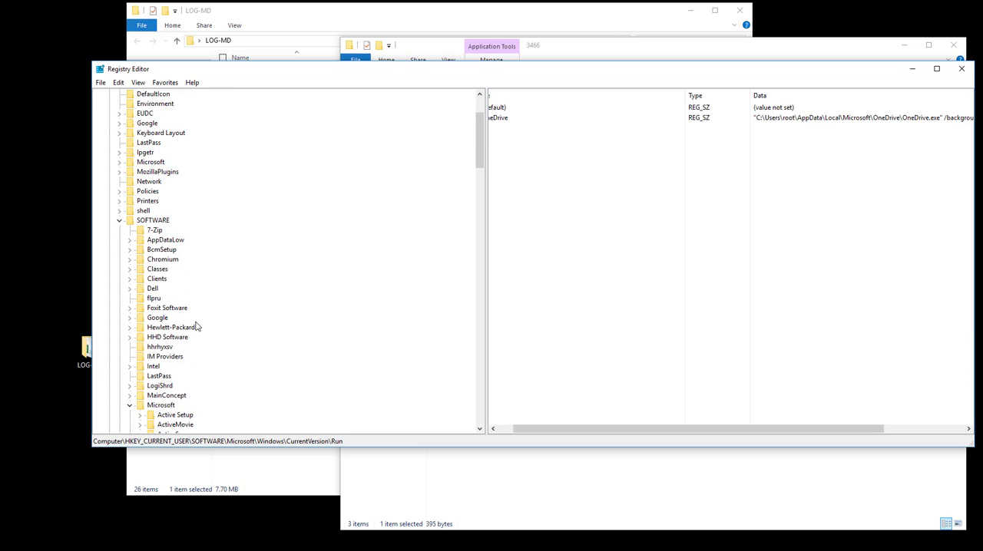
click(153, 298)
scroll(530, 294, up, 1)
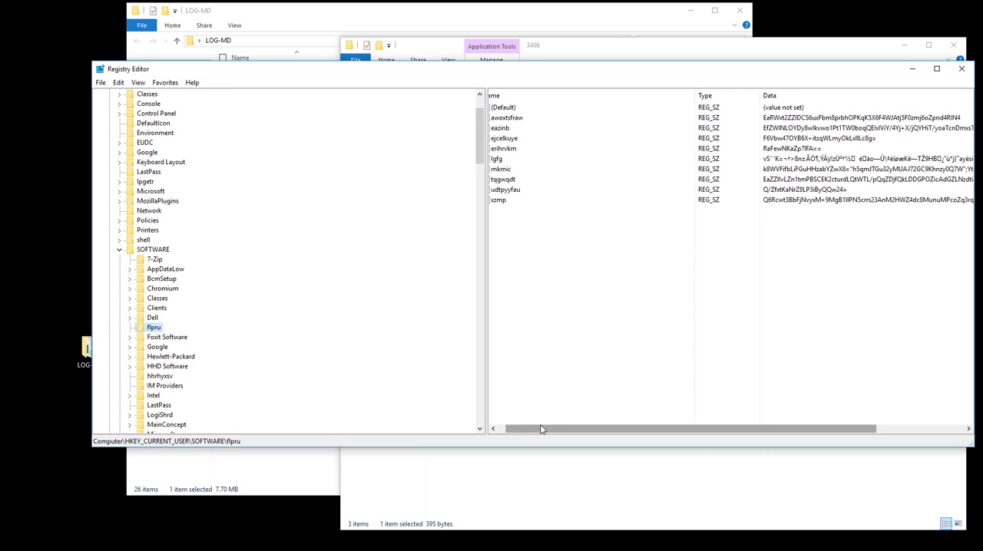
drag(543, 429, 533, 429)
click(506, 159)
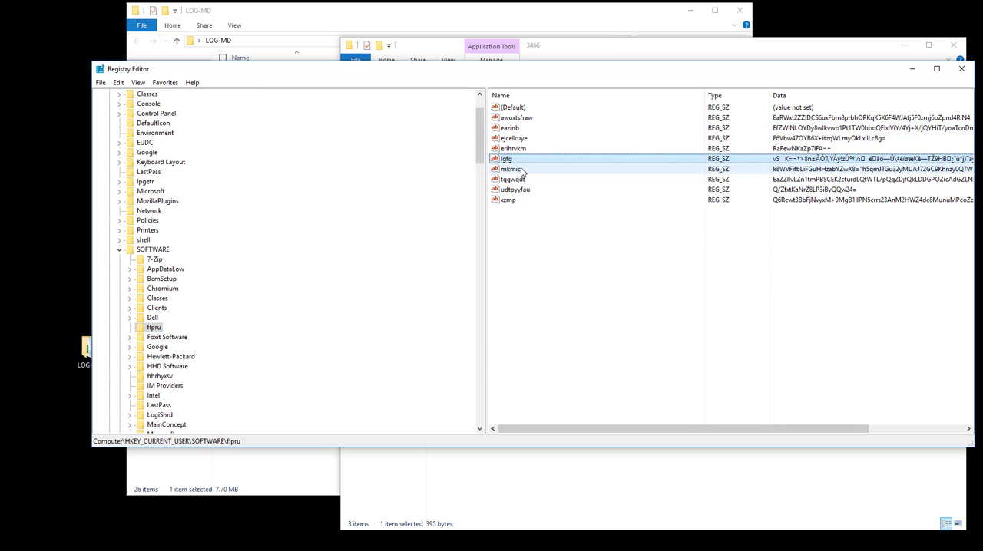
click(512, 169)
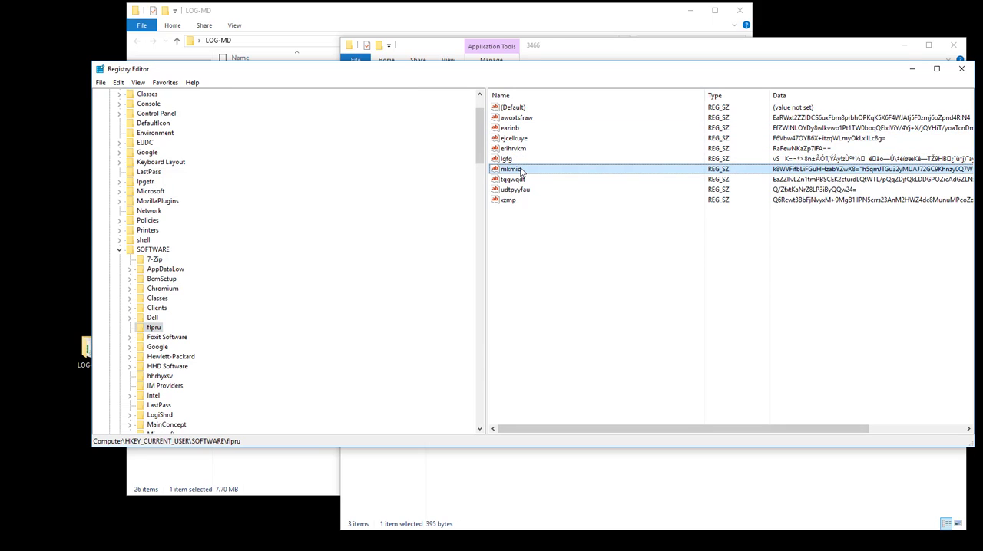
click(517, 117)
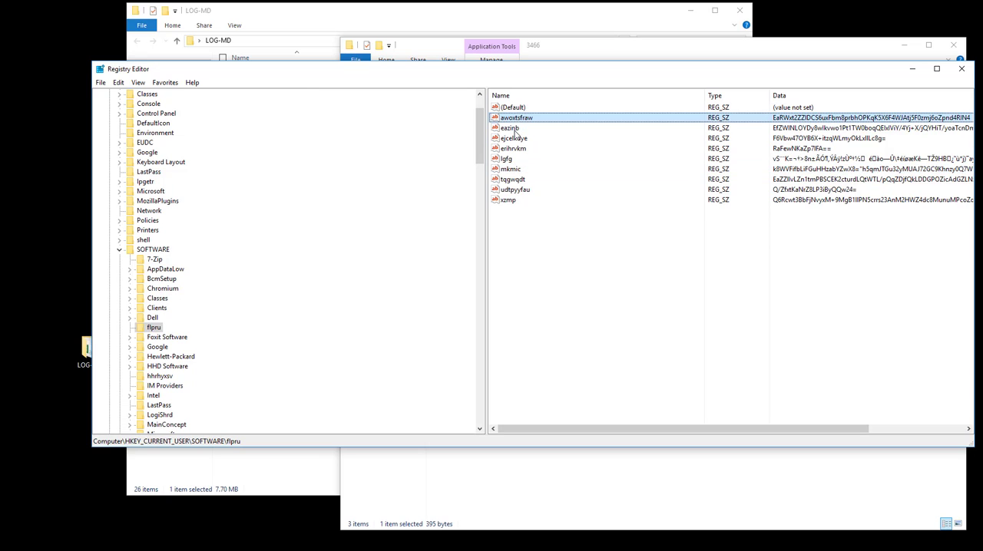
double_click(516, 118)
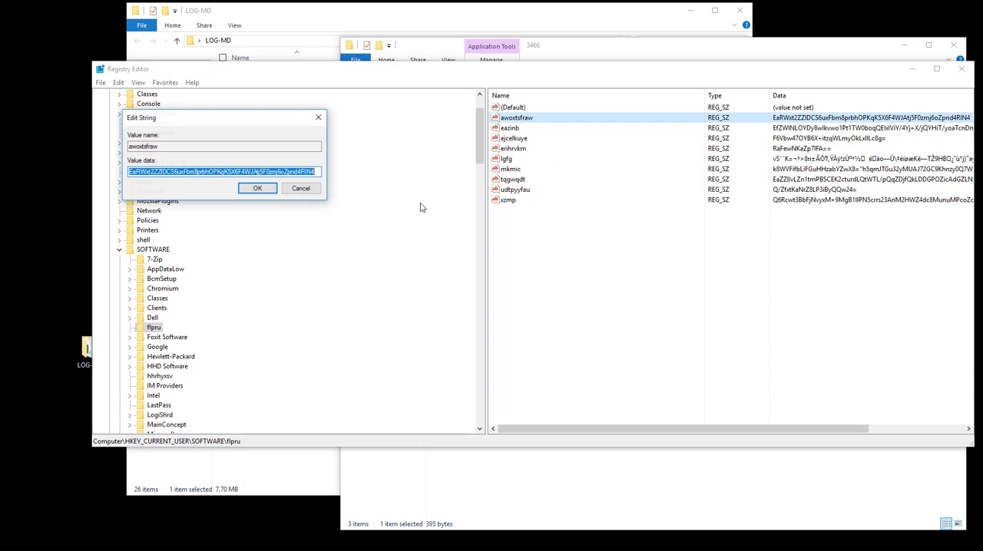
click(298, 170)
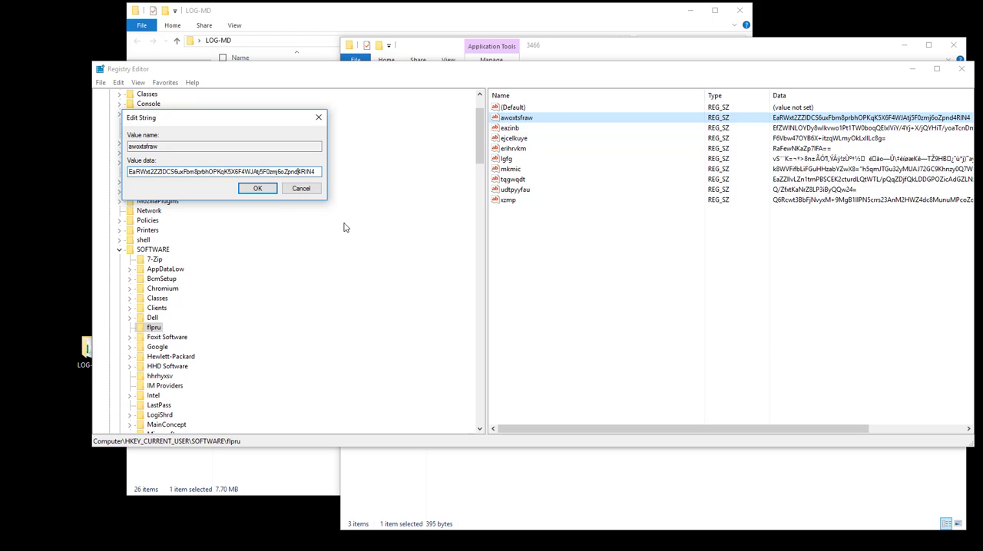
click(301, 189)
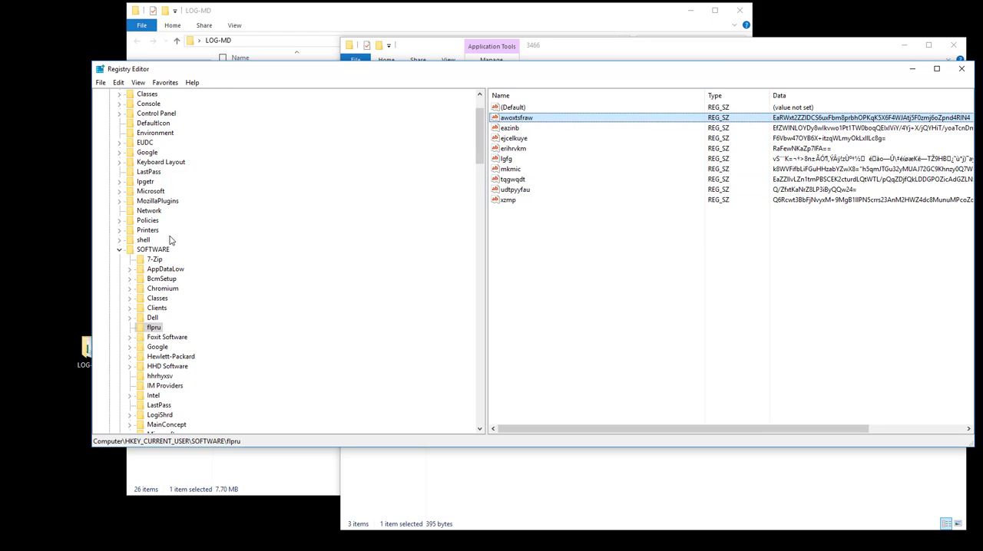
Select the hhrhyxsv key and open the ngxlph value's encoded data blob, cancelling without changes.
click(160, 376)
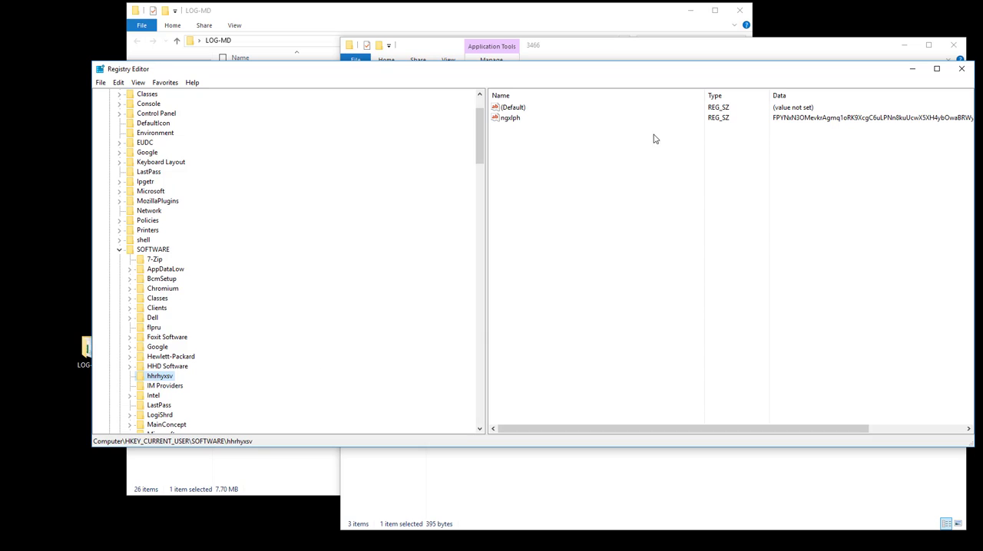
click(511, 118)
double_click(510, 118)
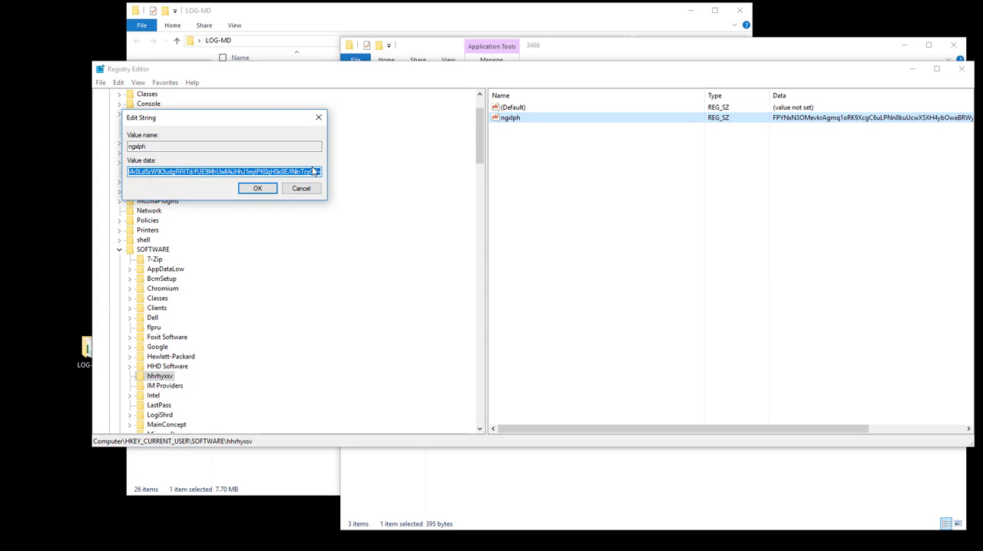
click(318, 172)
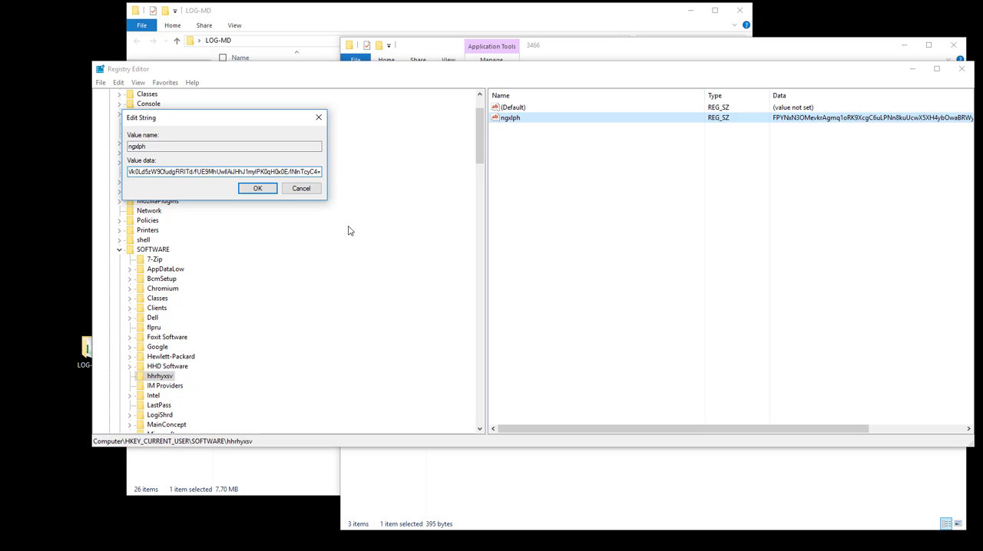
click(301, 189)
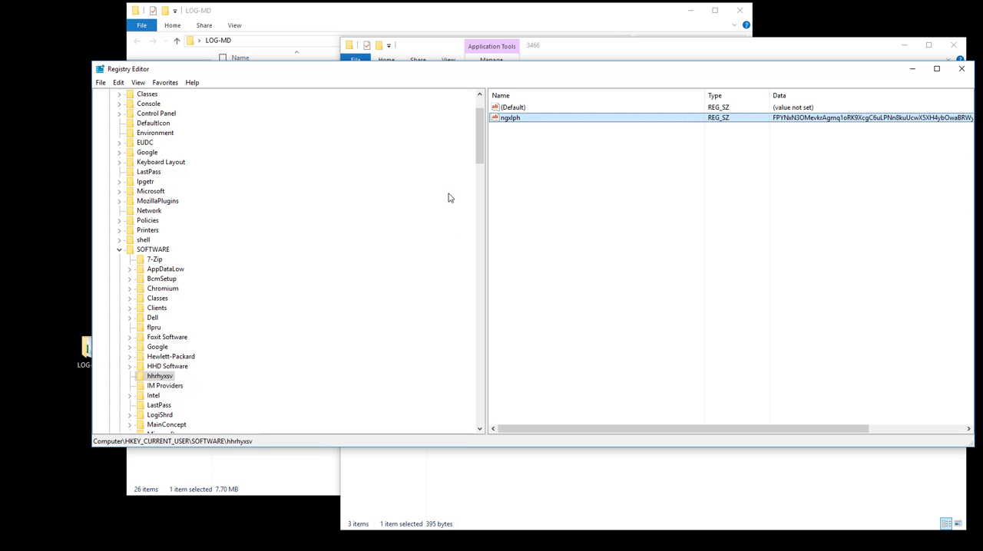
scroll(480, 135, up, 5)
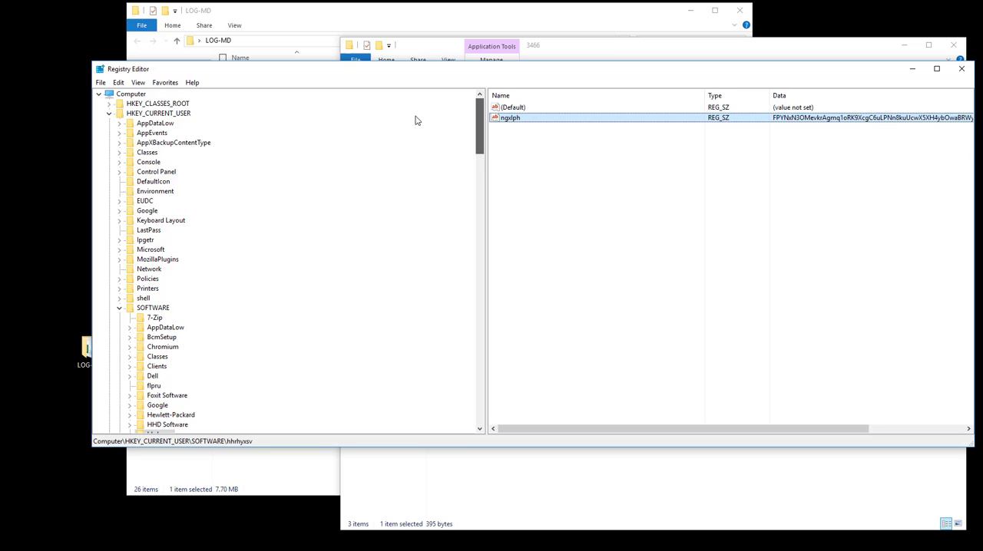
From the Computer root, search the registry for f90c1, taken from the 6fc5.f90c1 name in the diff.
click(130, 93)
key(ctrl+f)
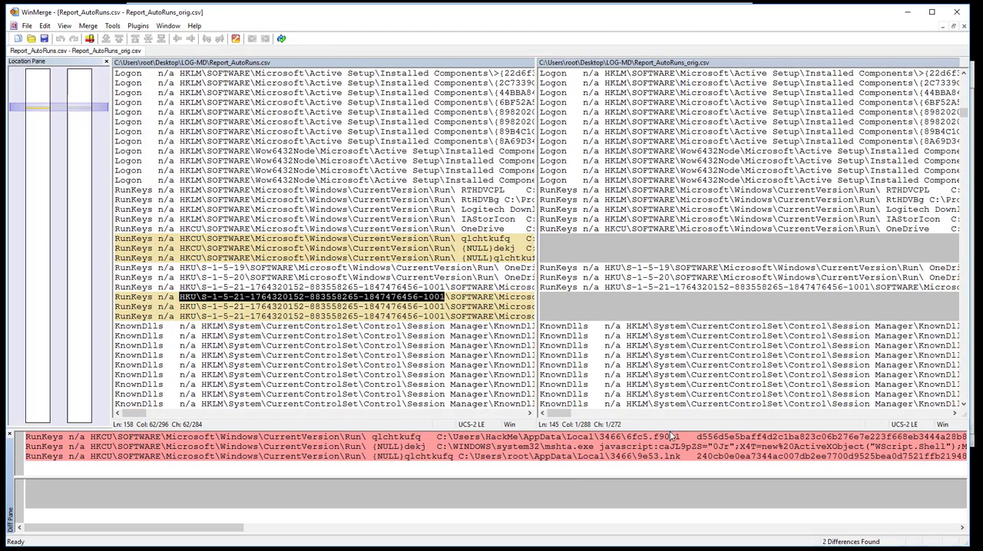
drag(682, 437, 430, 434)
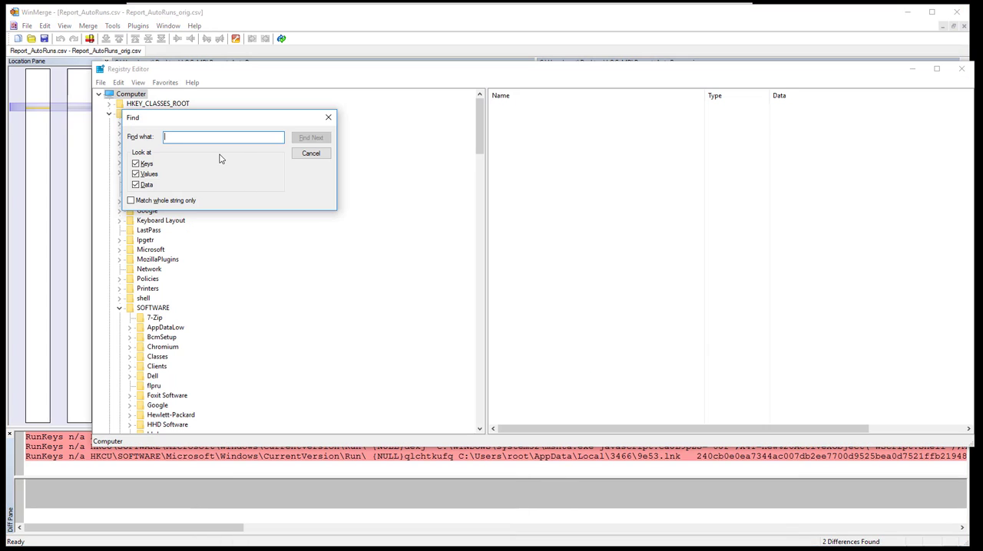
text(f90)
text(c5)
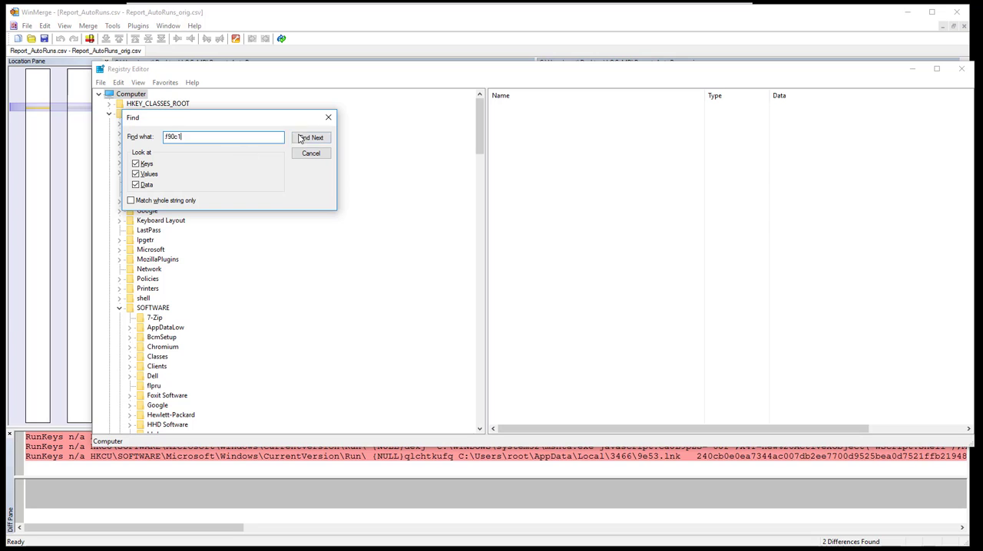
click(310, 138)
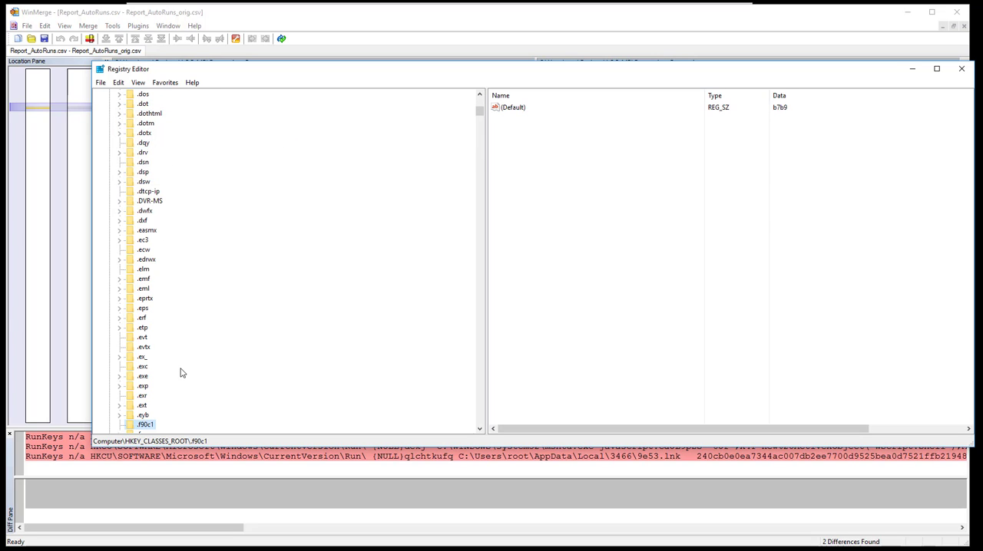
scroll(149, 356, down, 2)
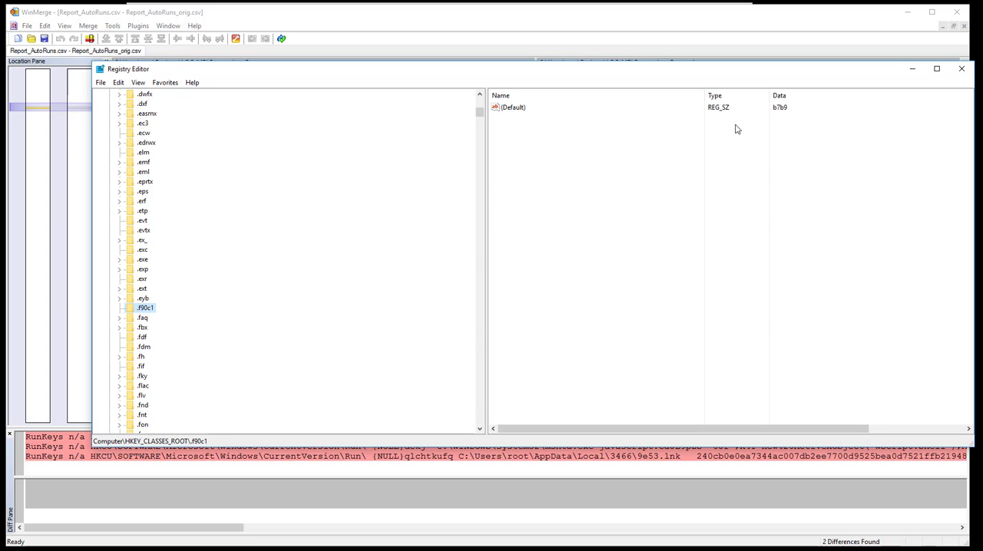
Read the .f90c1 extension's default value b7b9, cancel, and reopen the registry search for b7b9.
double_click(780, 106)
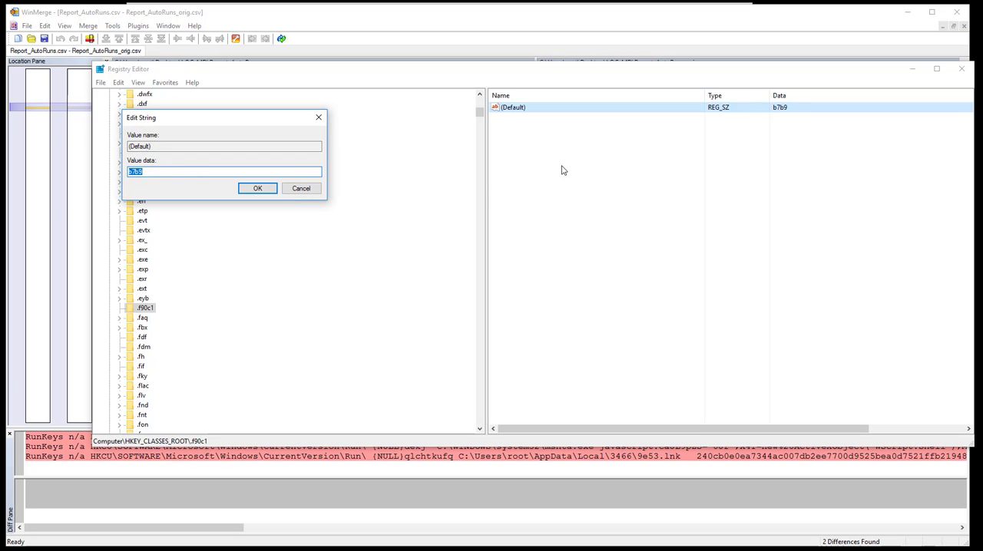
click(300, 188)
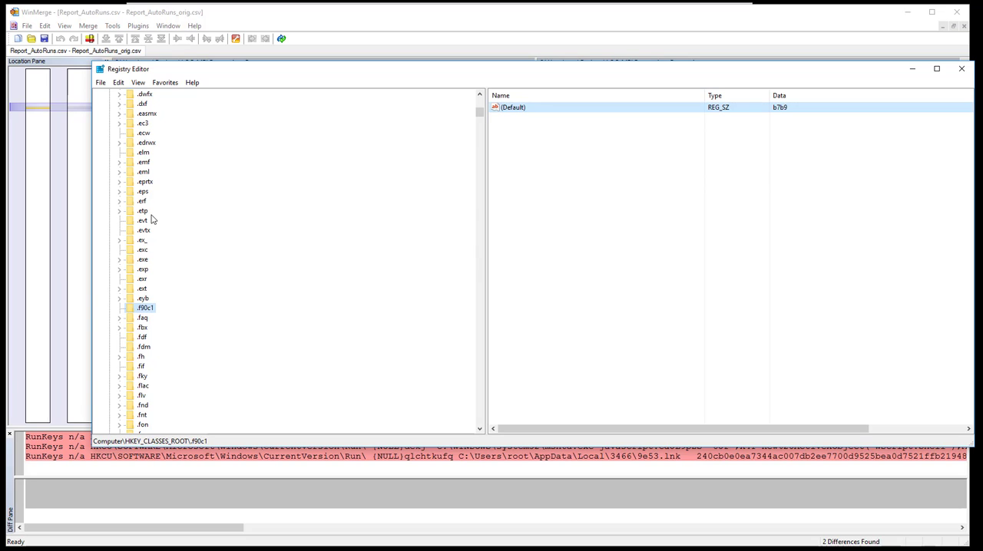
key(ctrl+f)
text(b7b9)
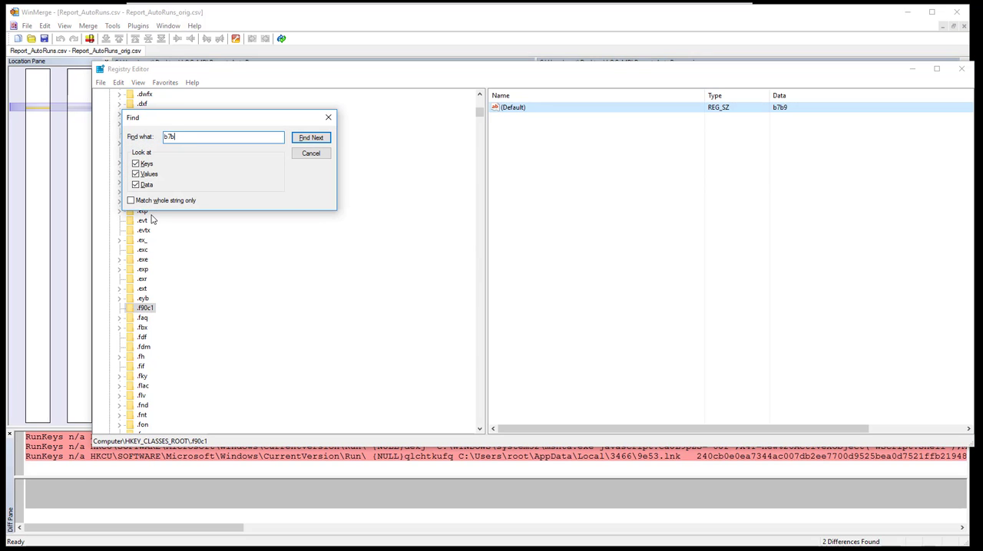
Find the HKCR\b7b9 key and expand shell\open down to the command subkey.
click(311, 137)
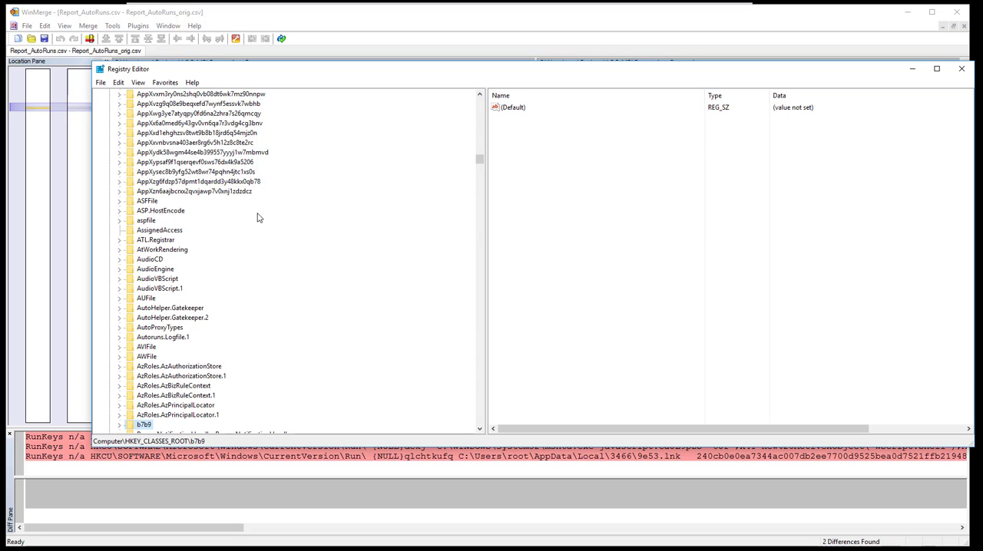
double_click(144, 337)
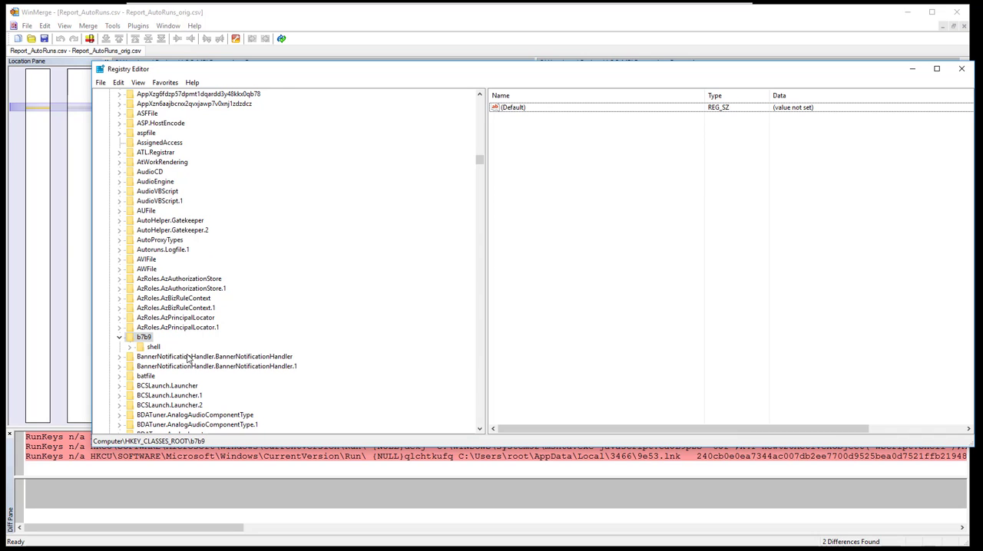
scroll(185, 353, up, 1)
double_click(154, 376)
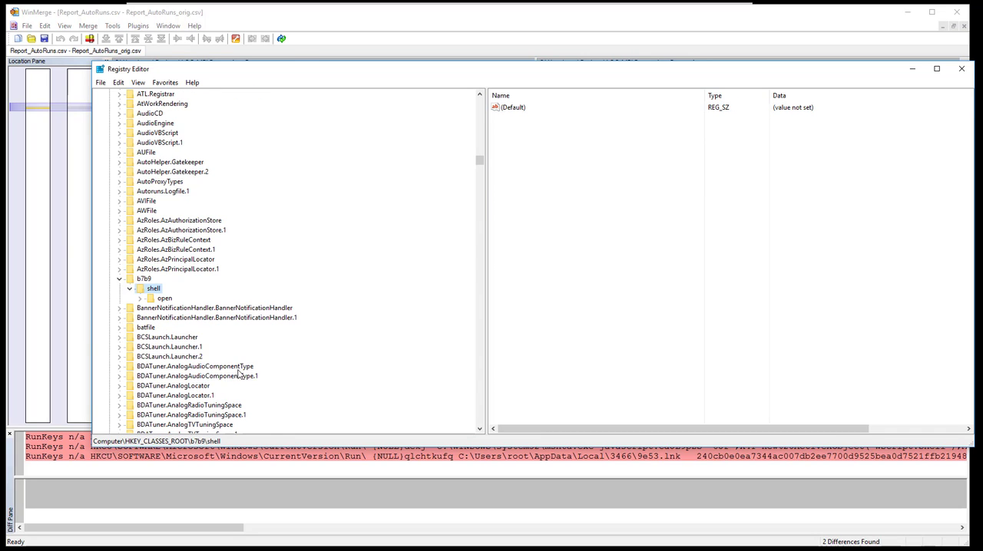
scroll(165, 323, up, 1)
double_click(164, 328)
click(183, 337)
Open the command's default mshta javascript value, scroll back through the flpru\mkmic path text and cancel.
double_click(513, 107)
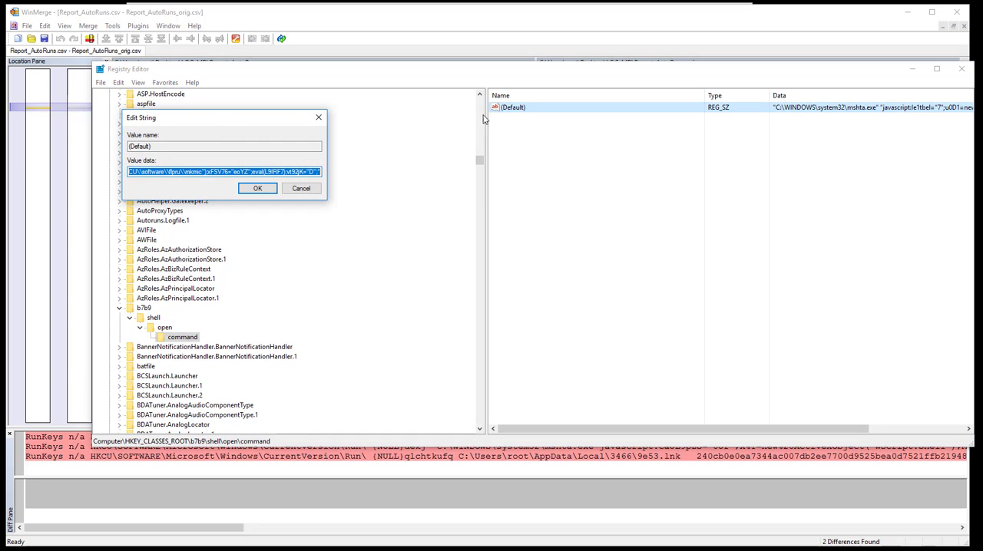
click(295, 172)
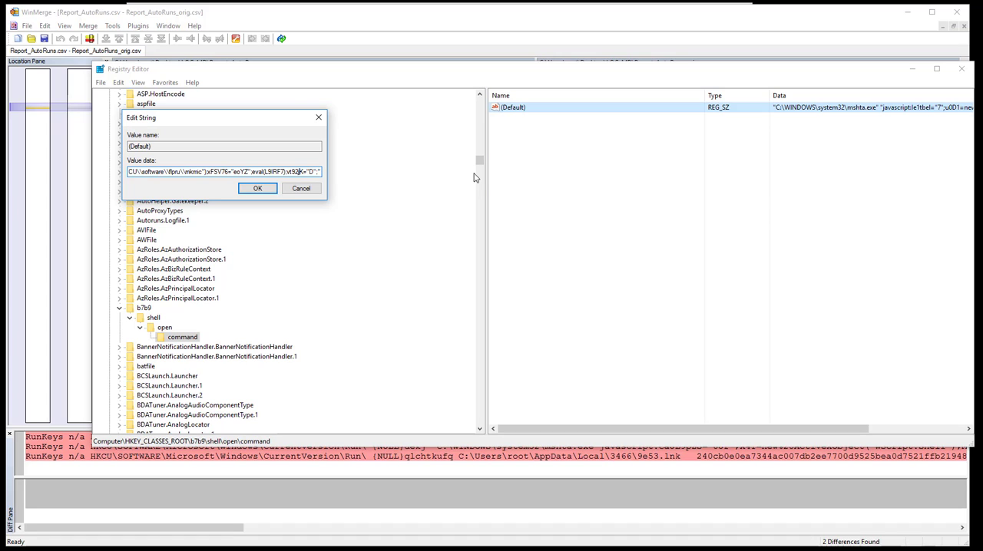
key(ctrl+Left)
key(ctrl+shift+Left)
key(ctrl+shift+Left)
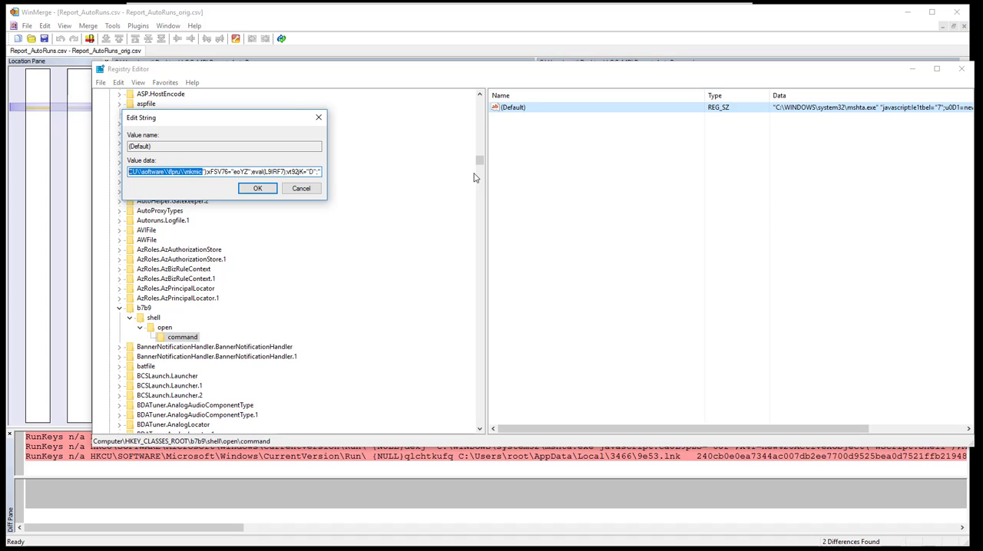
key(ctrl+shift+Left)
key(ctrl+shift+Left)
key(ctrl+shift+Left)
key(ctrl+shift+Left)
key(ctrl+shift+Left)
key(ctrl+shift+Left)
key(ctrl+shift+Left)
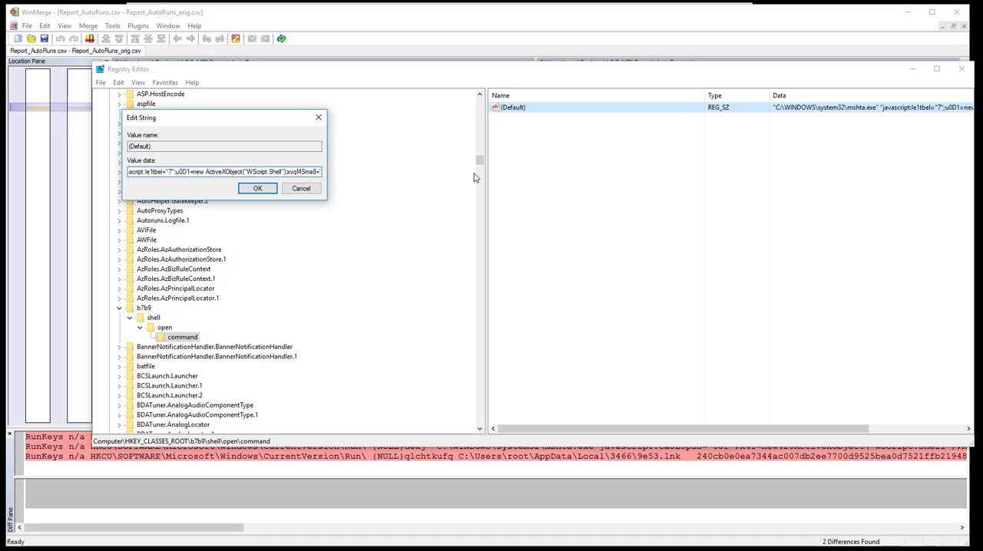
click(301, 189)
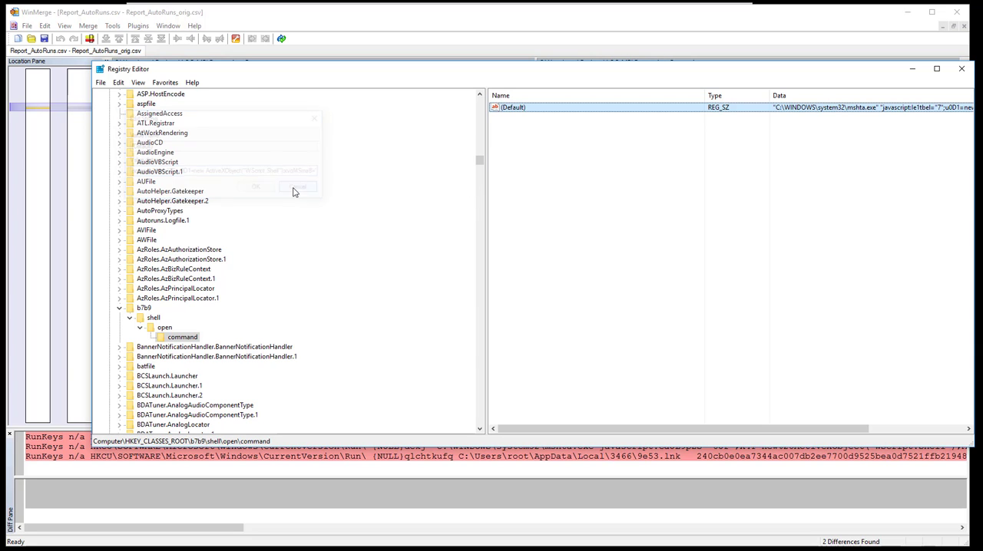
Minimize Registry Editor and WinMerge and go up from the 3466 window to AppData.
click(912, 69)
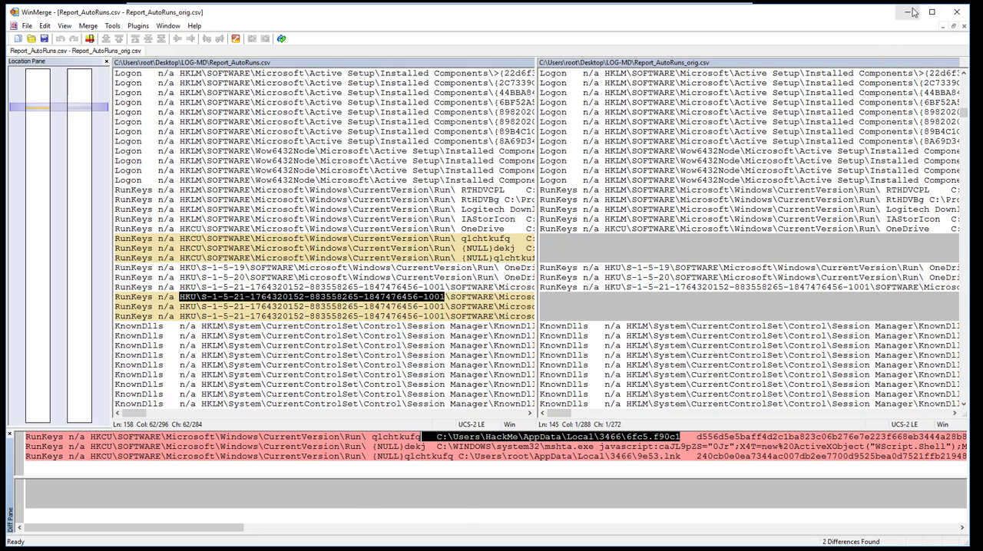
click(907, 11)
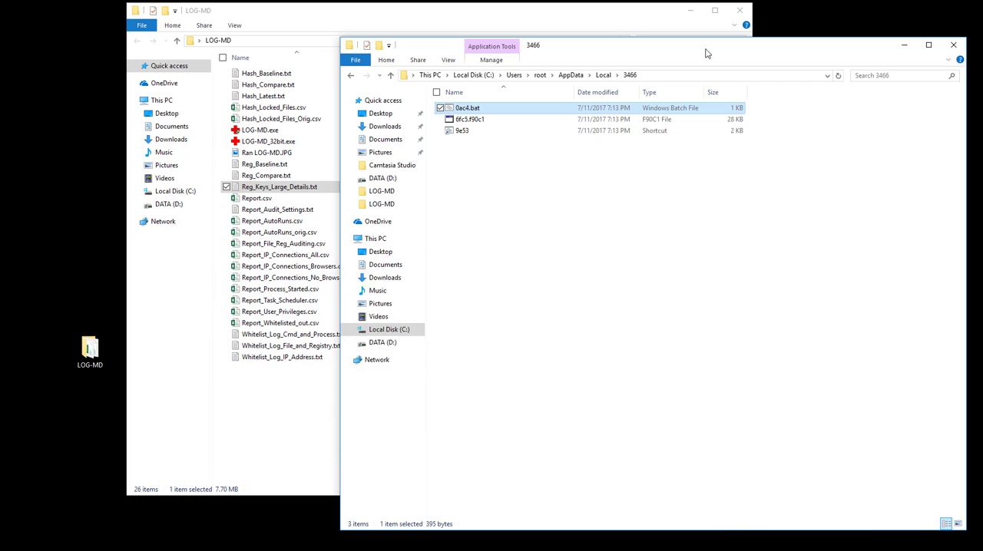
click(291, 374)
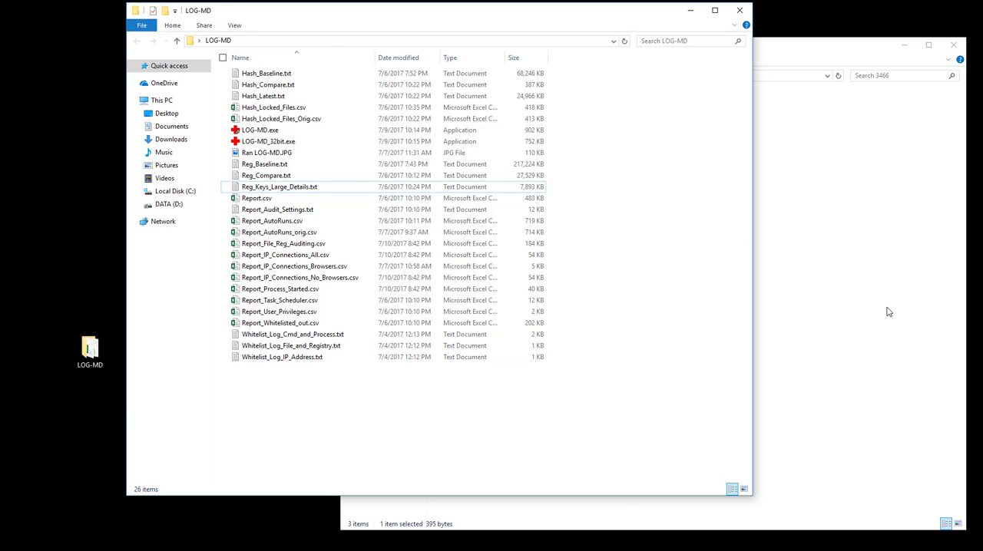
click(863, 334)
click(570, 75)
Navigate to Roaming\Microsoft\Windows\Start Menu\Programs\Startup.
double_click(470, 130)
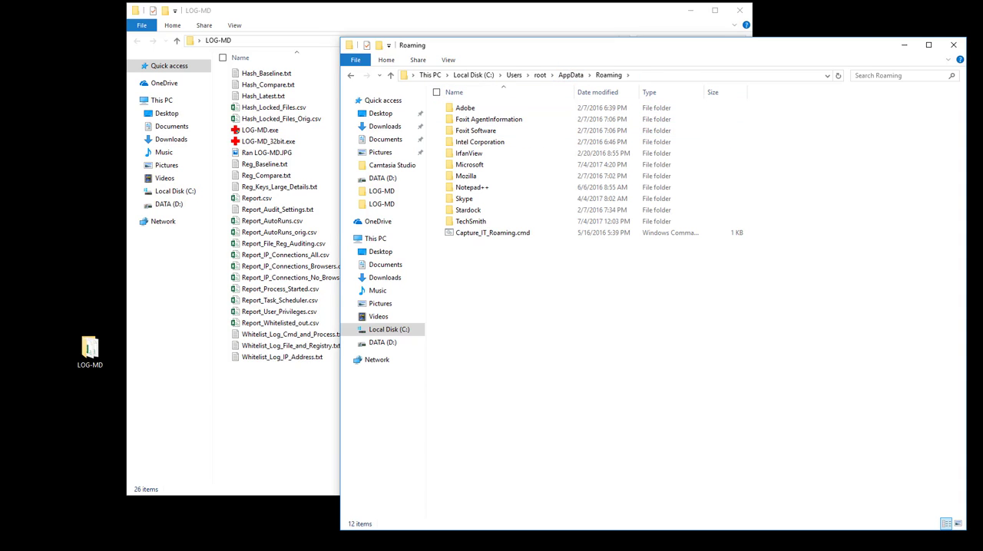
click(465, 176)
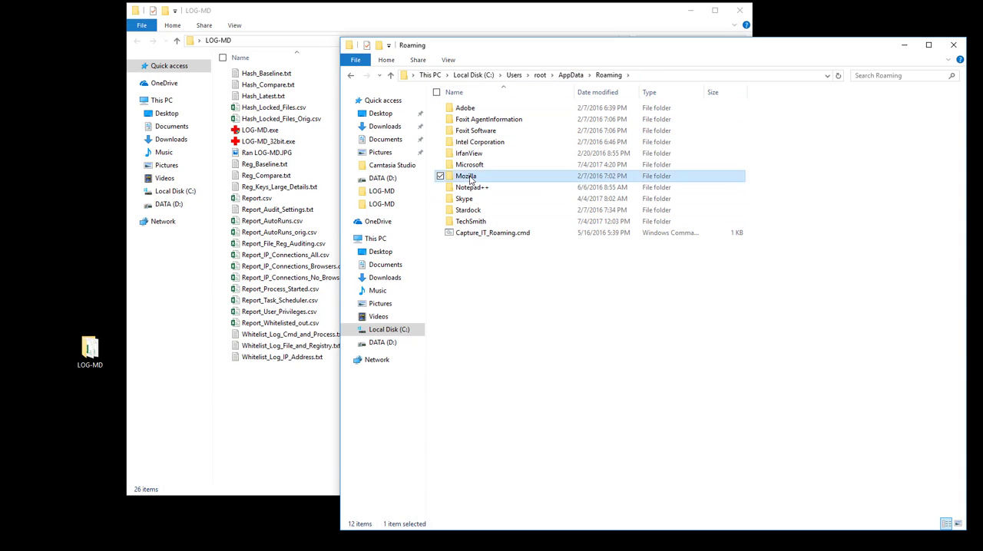
double_click(470, 165)
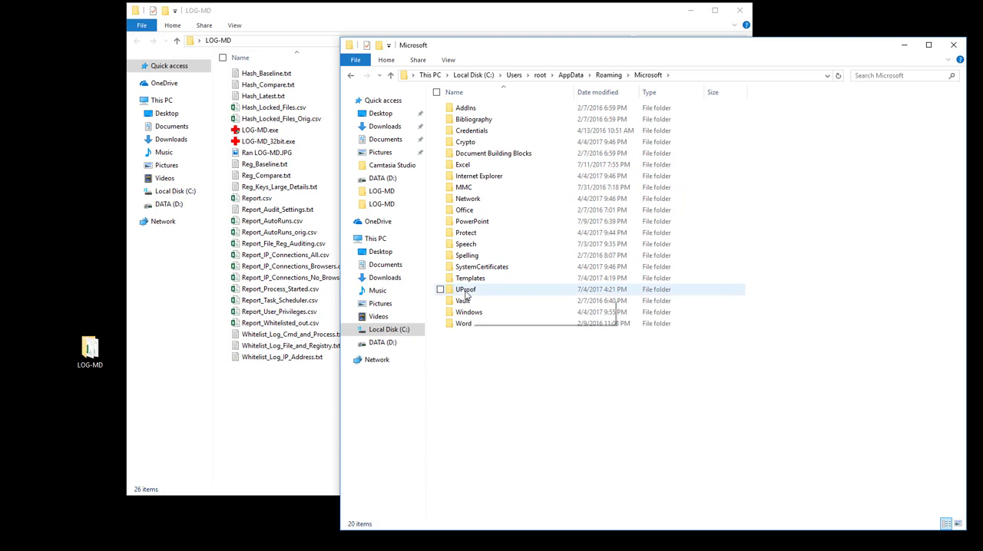
double_click(471, 313)
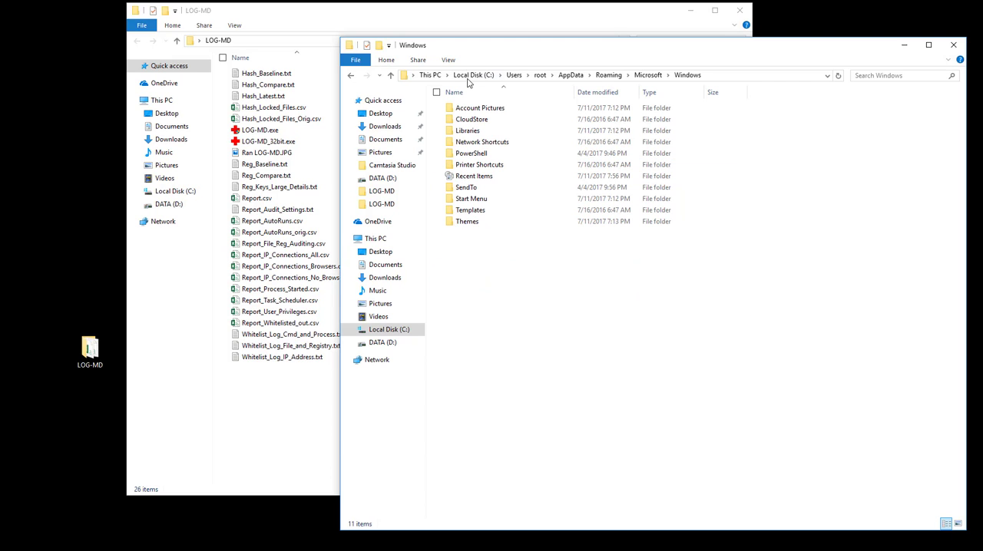
double_click(471, 199)
double_click(466, 107)
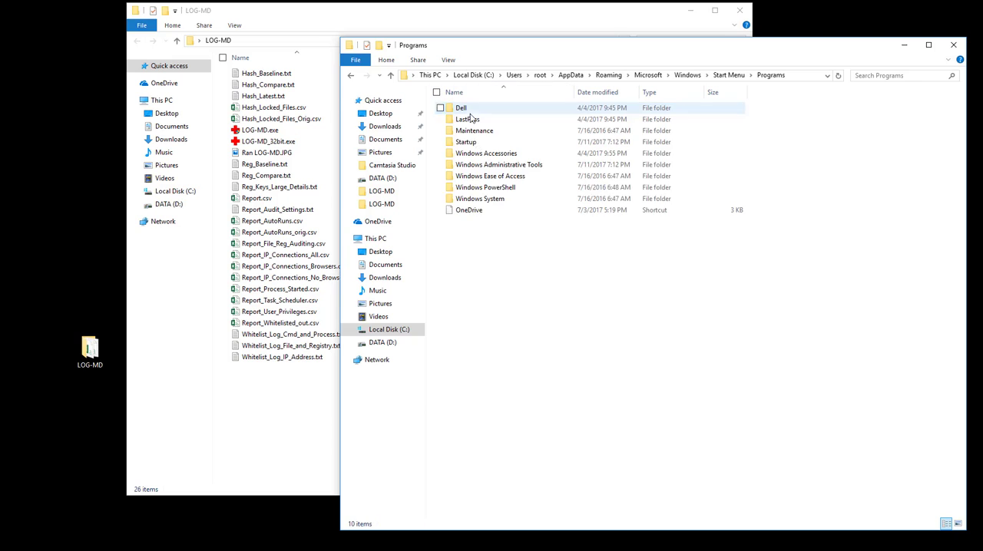
double_click(466, 142)
View the ea7e shortcut's properties and target command, then cancel.
click(463, 107)
right_click(463, 108)
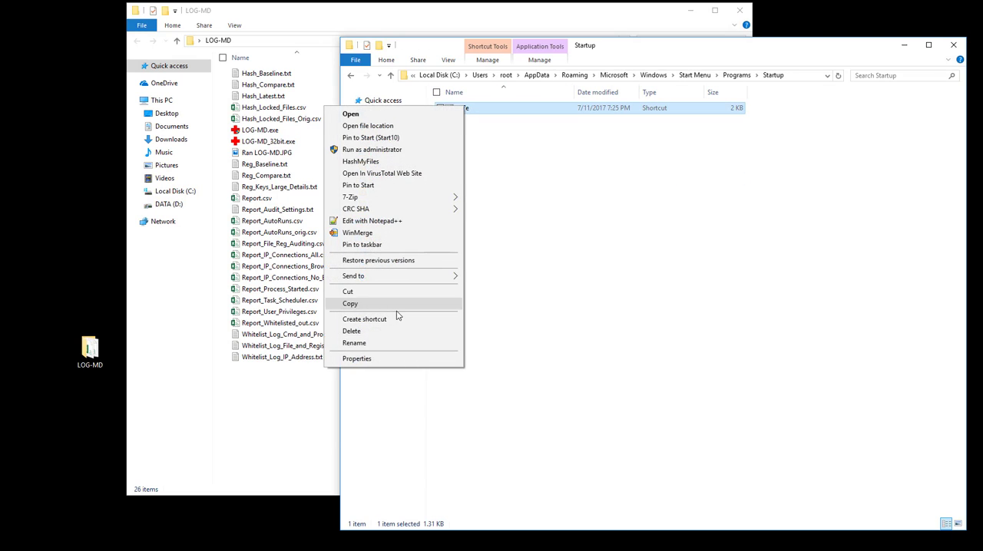
click(401, 361)
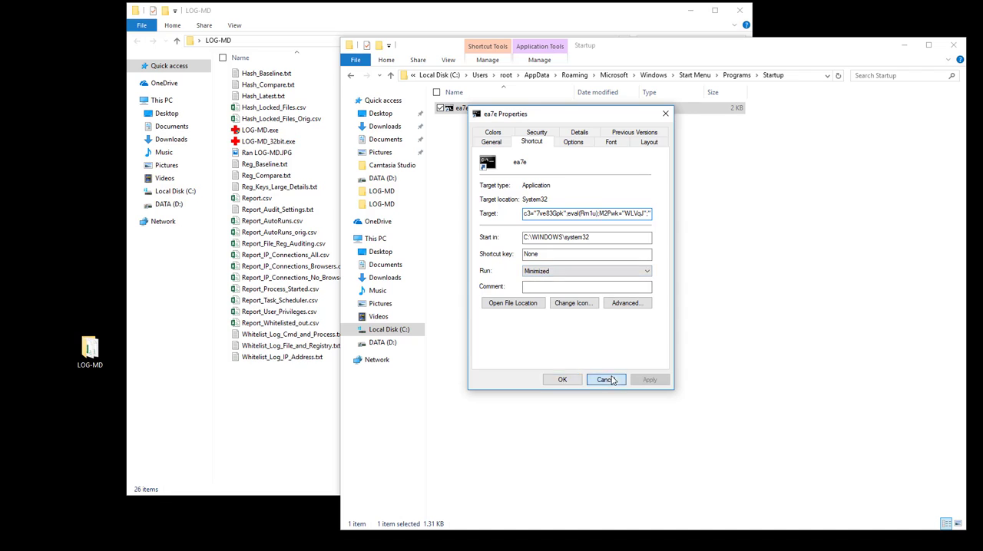
click(605, 379)
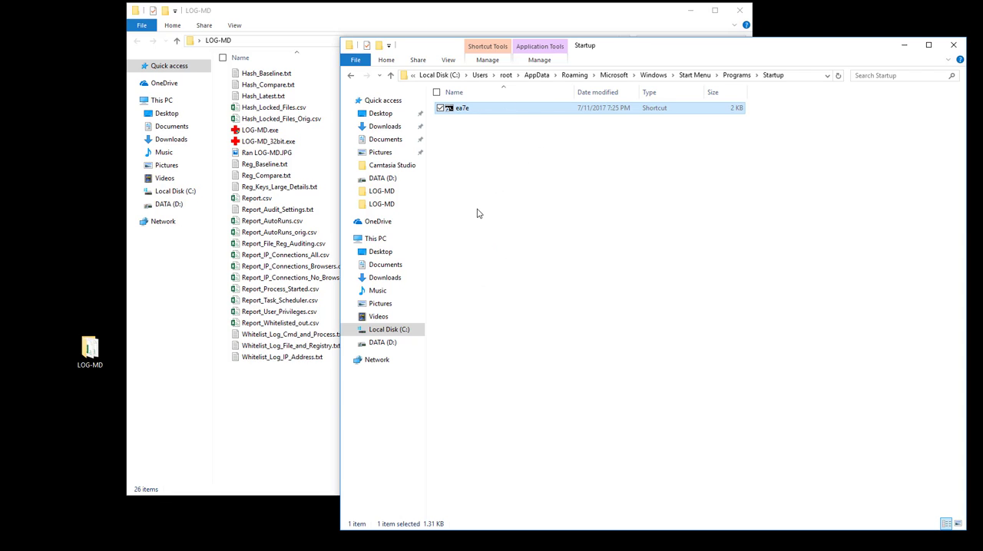
Bring the LOG-MD folder forward and bring up the context menu for Reg_Compare.txt.
click(245, 388)
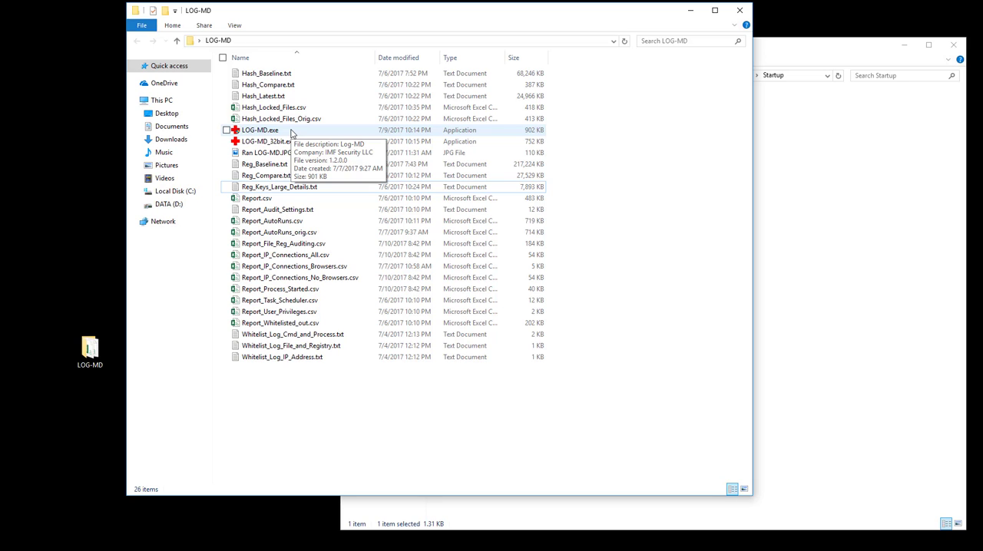
right_click(274, 178)
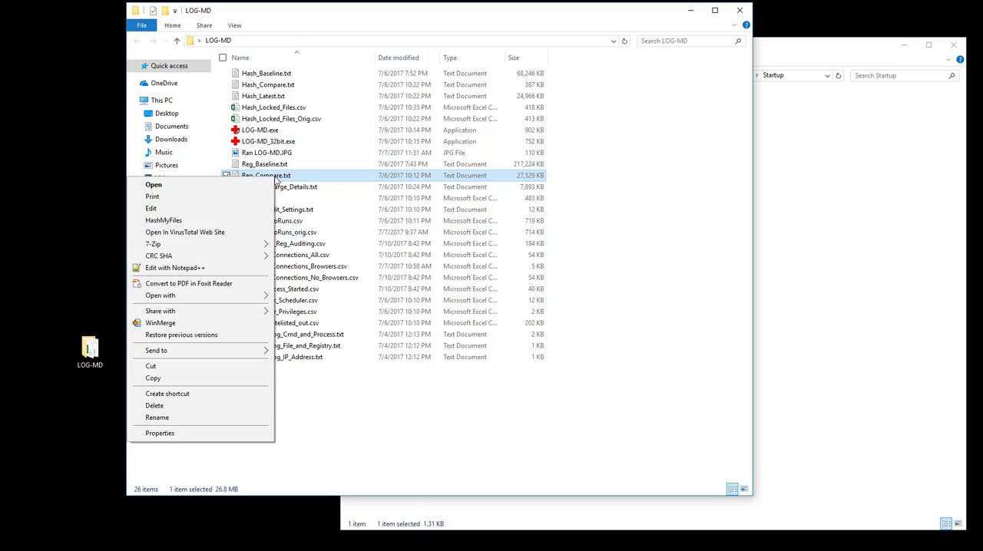
Open Reg_Compare.txt via Edit with Notepad++ and highlight the added HKCR\b7b9 shell key lines 4–7.
click(190, 267)
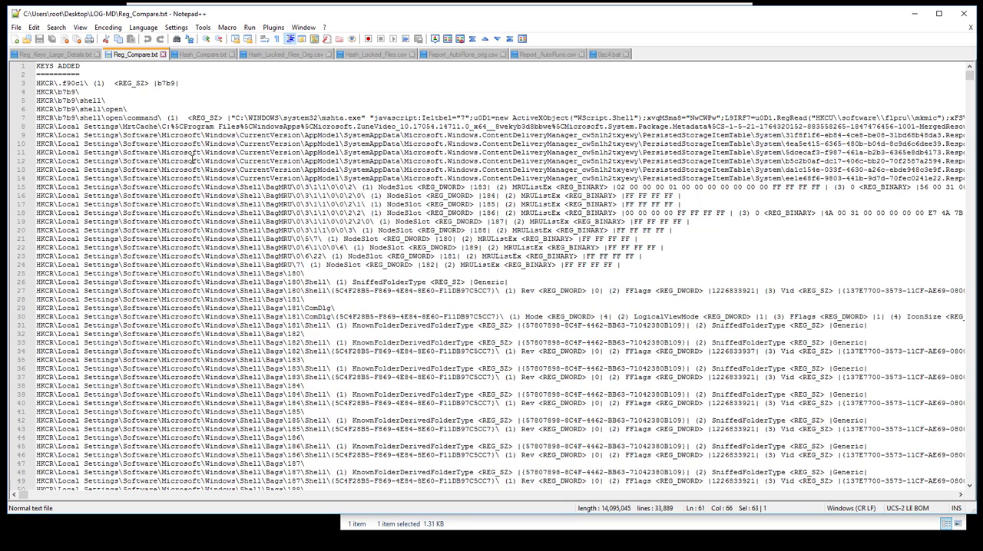
mouse_move(36, 92)
mouse_down()
mouse_move(169, 117)
mouse_move(322, 123)
mouse_up()
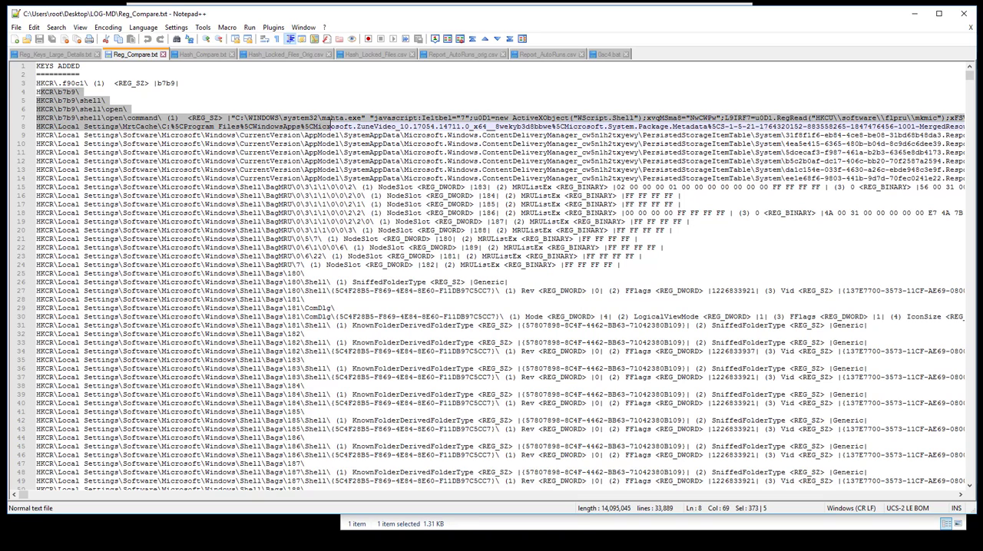
click(334, 119)
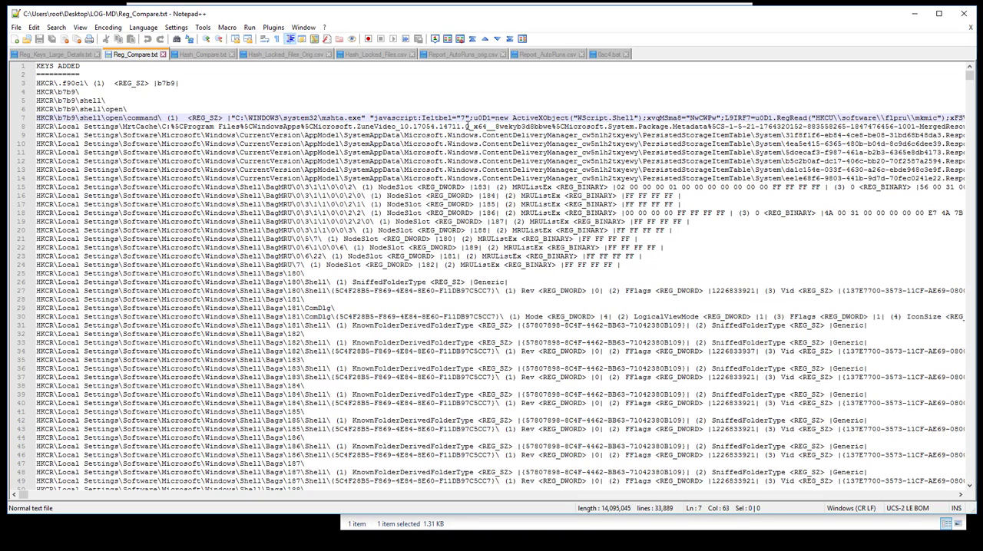
drag(508, 117, 32, 91)
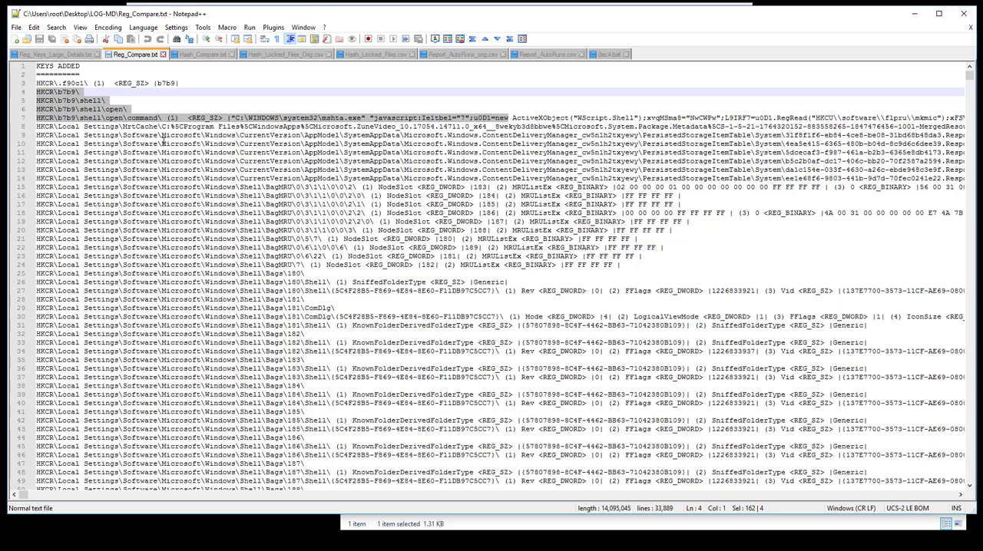
scroll(157, 269, down, 4)
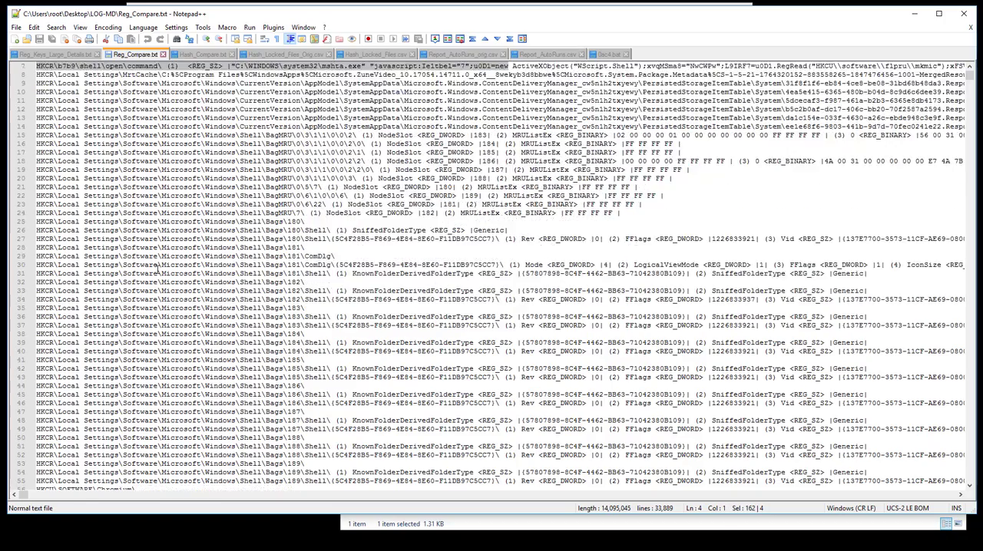
scroll(158, 268, down, 4)
scroll(157, 268, down, 4)
scroll(157, 269, up, 1)
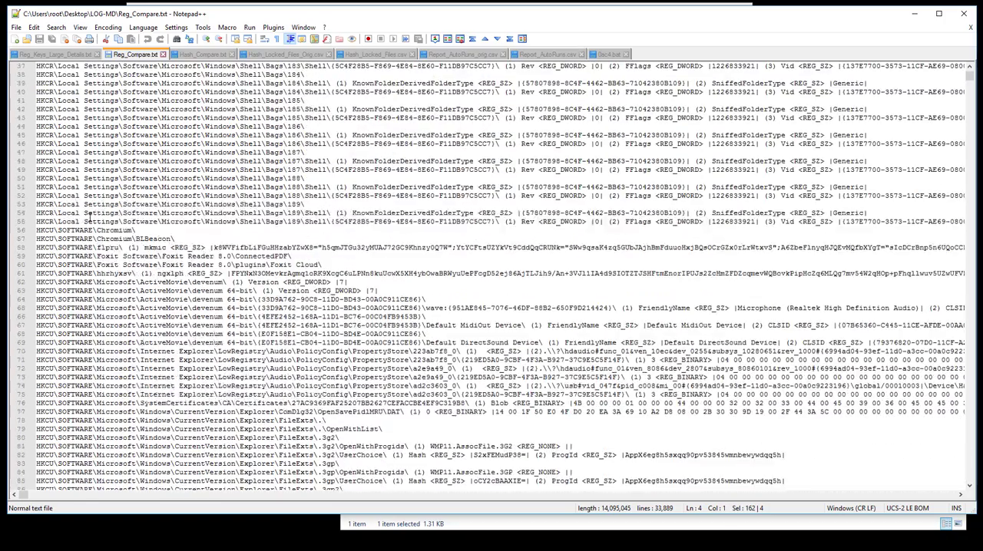
scroll(79, 251, up, 1)
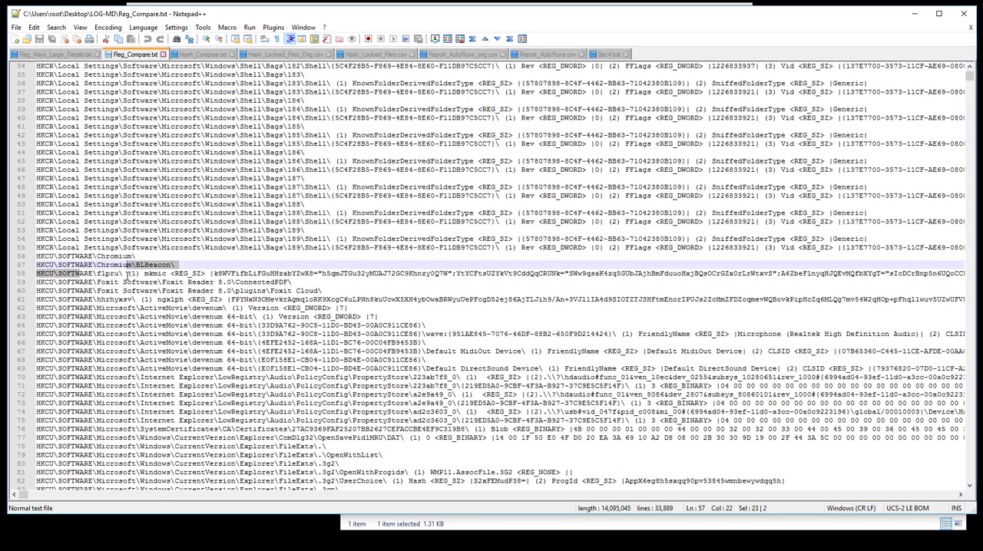
mouse_move(37, 273)
mouse_down()
mouse_move(144, 275)
mouse_move(58, 273)
mouse_up()
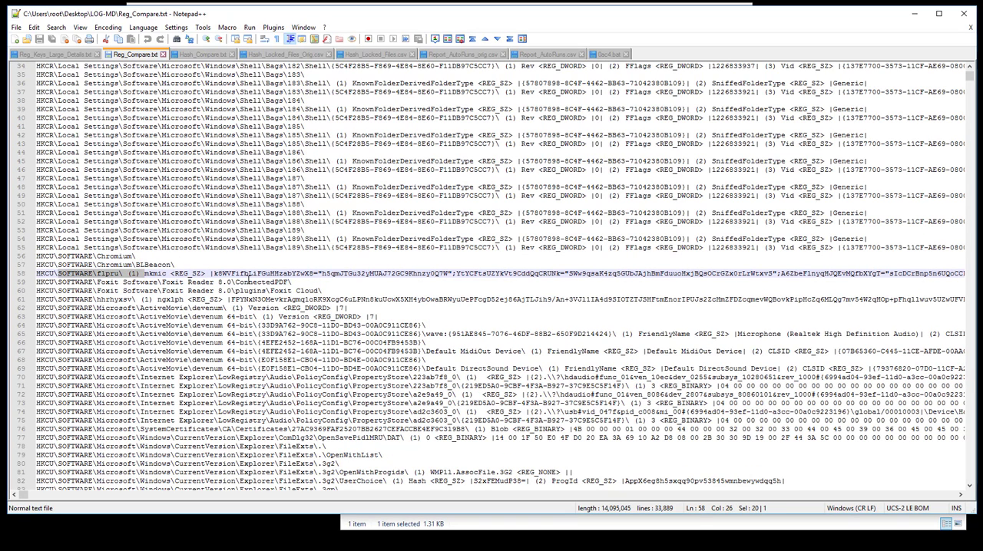
Search Reg_Compare.txt for "(2" to jump to the second value on the flpru line 58.
key(ctrl+f)
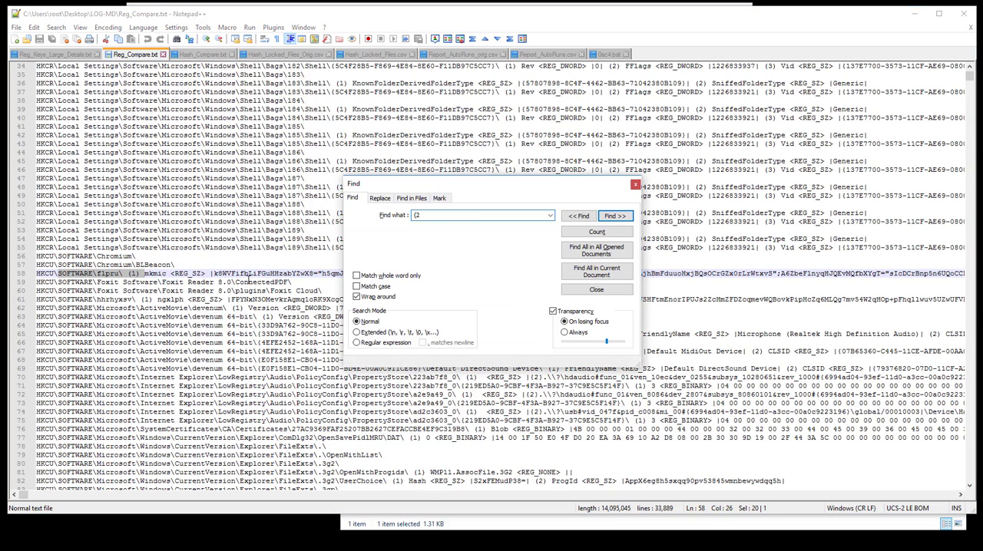
key(Return)
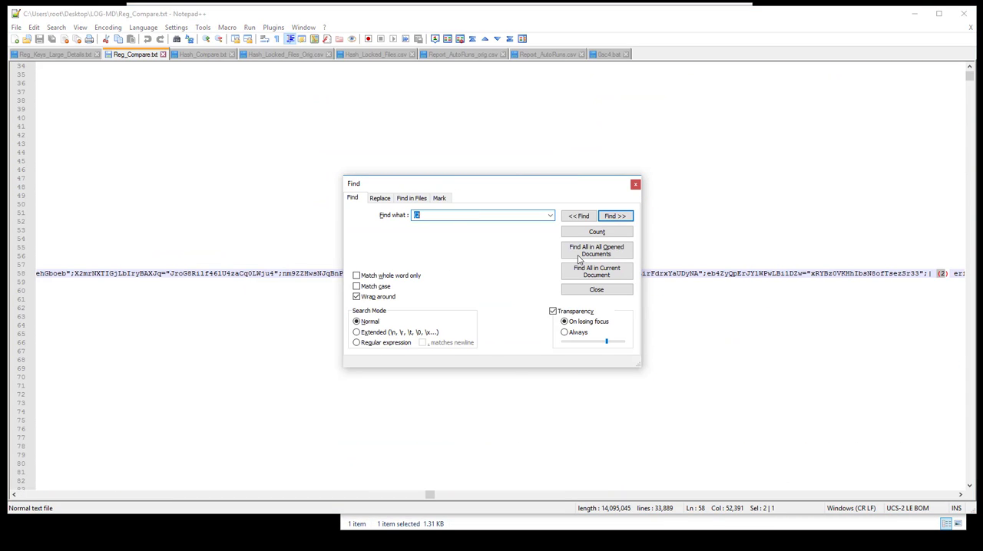
click(596, 290)
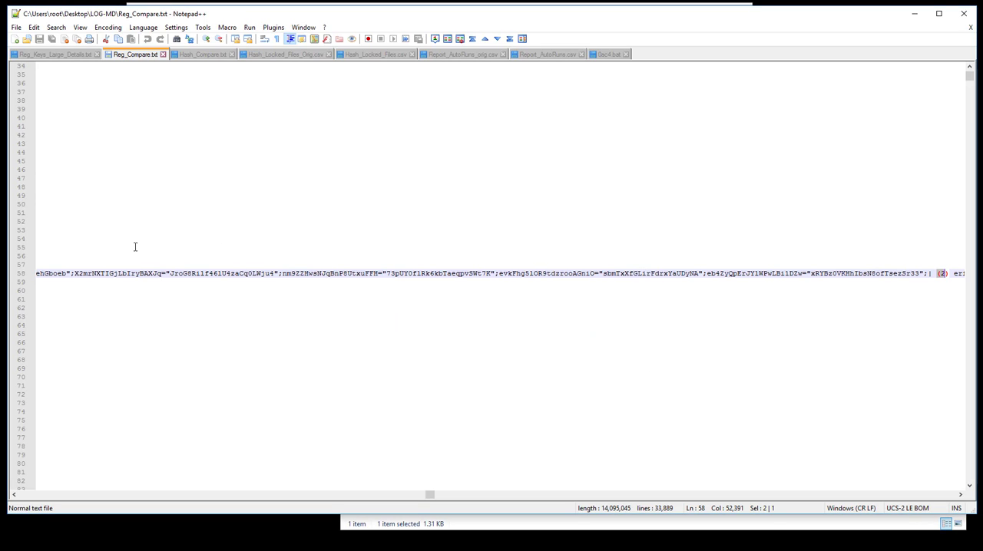
Move along line 58's long encoded mkmic value past the match to read further into the data.
key(Right)
key(Right)
key(Right)
key(Right)
key(Right)
key(Right)
key(Right)
key(Right)
key(Right)
key(Right)
key(Right)
key(Right)
key(Right)
key(Right)
key(Right)
key(Right)
key(Right)
key(Right)
key(Right)
scroll(795, 243, up, 2)
scroll(796, 244, up, 2)
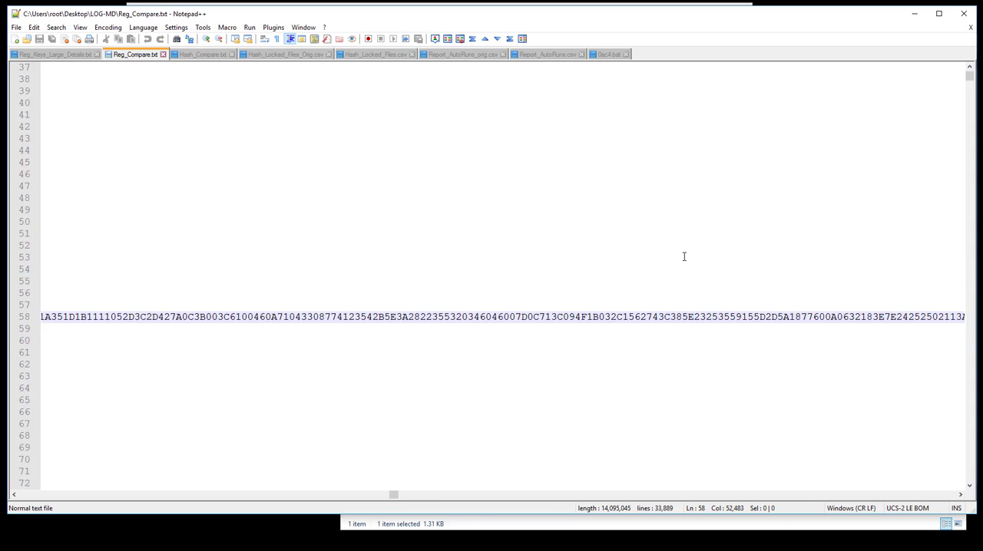
scroll(768, 245, up, 2)
click(657, 209)
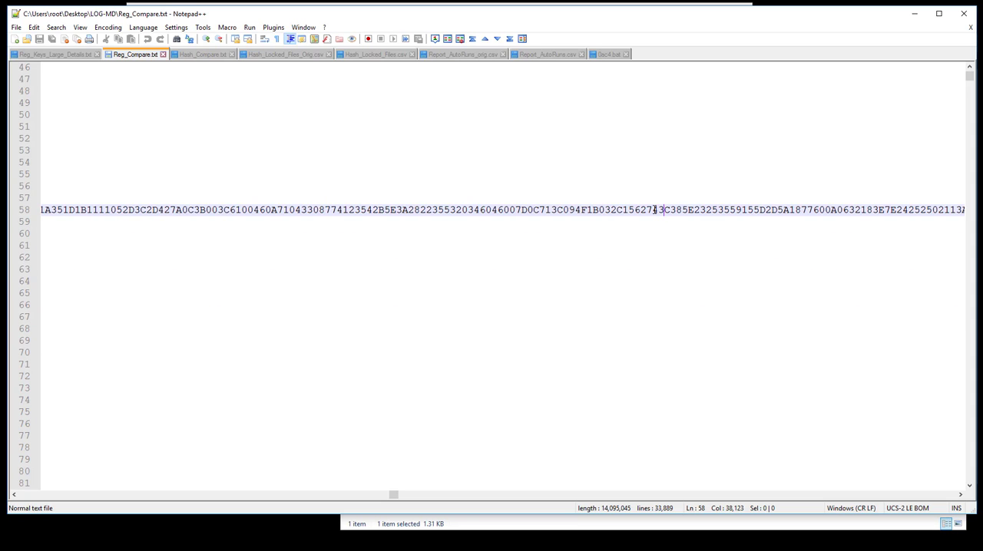
key(Right)
key(Right)
key(Right)
key(Right)
key(Right)
key(Right)
key(Right)
key(Right)
key(Right)
key(Right)
key(Right)
key(Right)
key(Right)
key(Right)
key(Right)
key(Right)
key(Right)
key(Right)
key(Right)
key(Right)
key(Right)
key(Right)
key(Right)
key(Right)
key(Right)
key(Right)
key(Right)
key(Right)
key(Right)
key(Right)
Highlight the hhrhyxsv ngxlph entry on line 61 and the .mng–.mov extension entries, then minimize Notepad++ to show LOG-MD.
key(Home)
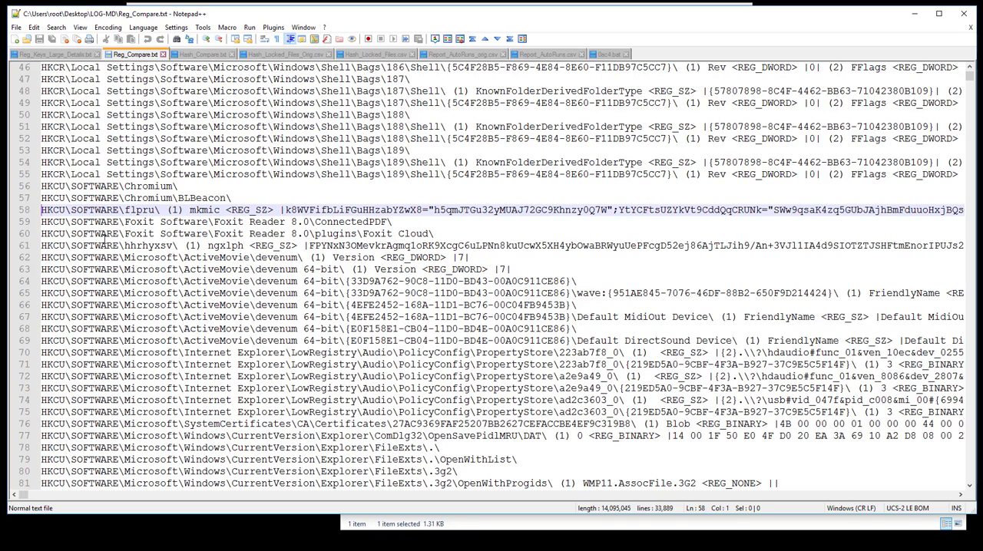
mouse_move(95, 245)
mouse_down()
mouse_move(556, 256)
mouse_move(560, 248)
mouse_up()
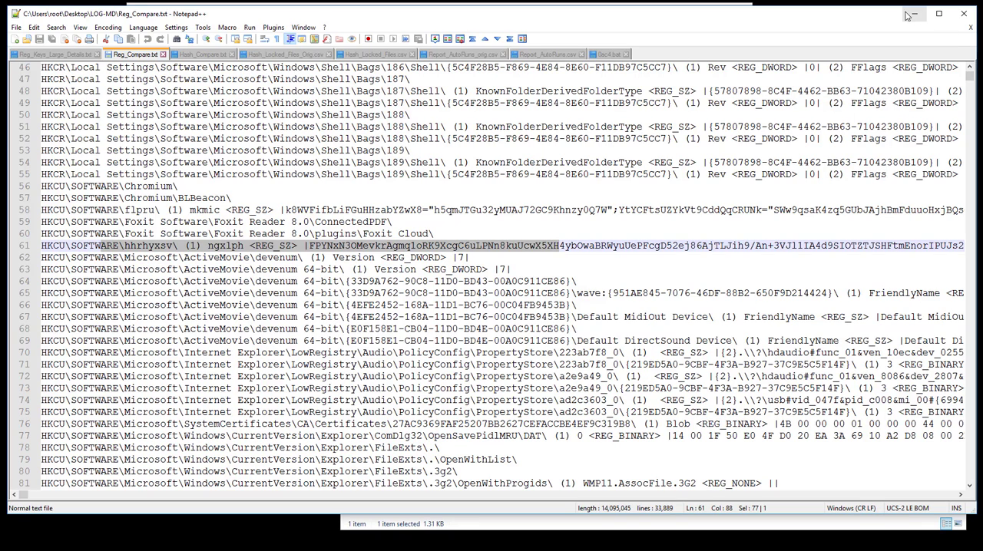
scroll(530, 294, down, 20)
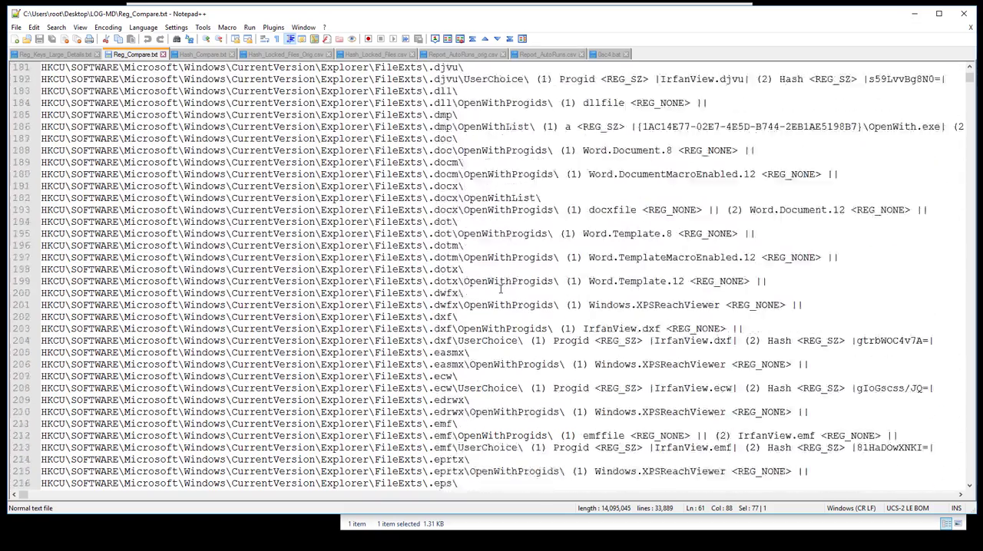
scroll(530, 294, down, 20)
scroll(529, 294, down, 20)
scroll(503, 290, down, 20)
scroll(502, 290, down, 10)
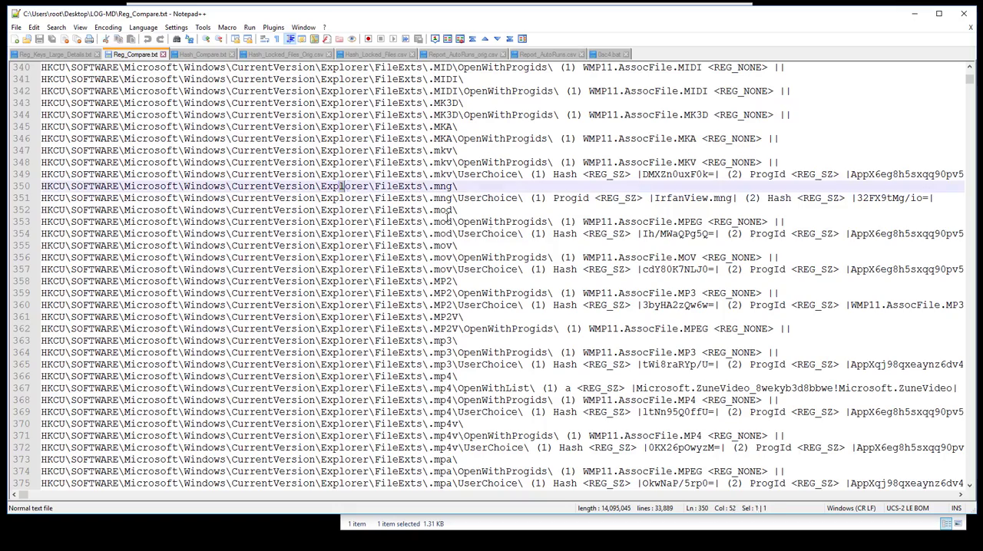
drag(333, 191, 549, 259)
scroll(545, 233, down, 15)
scroll(545, 233, down, 15)
click(913, 13)
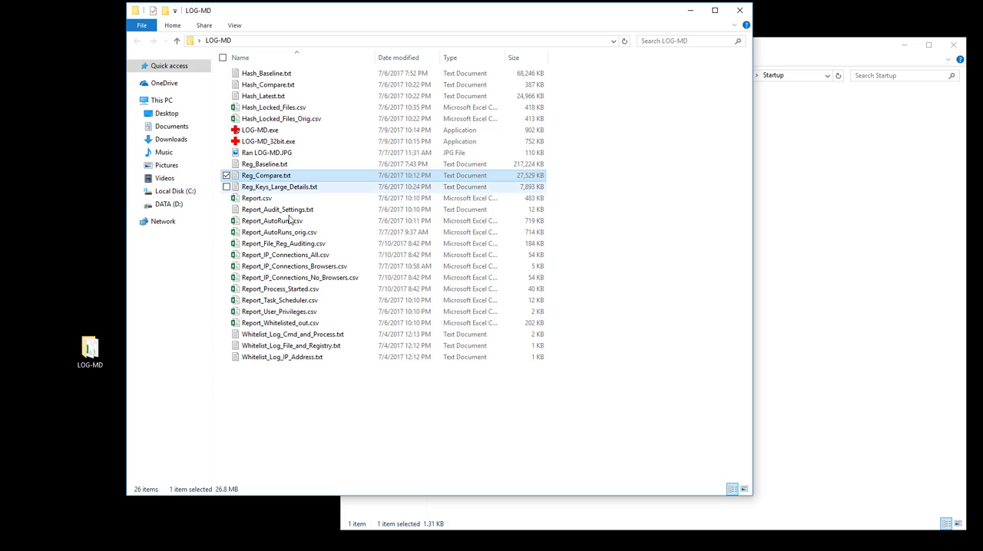
Open Hash_Compare.txt via Edit with Notepad++ and select the word 'Added' in its header.
right_click(268, 85)
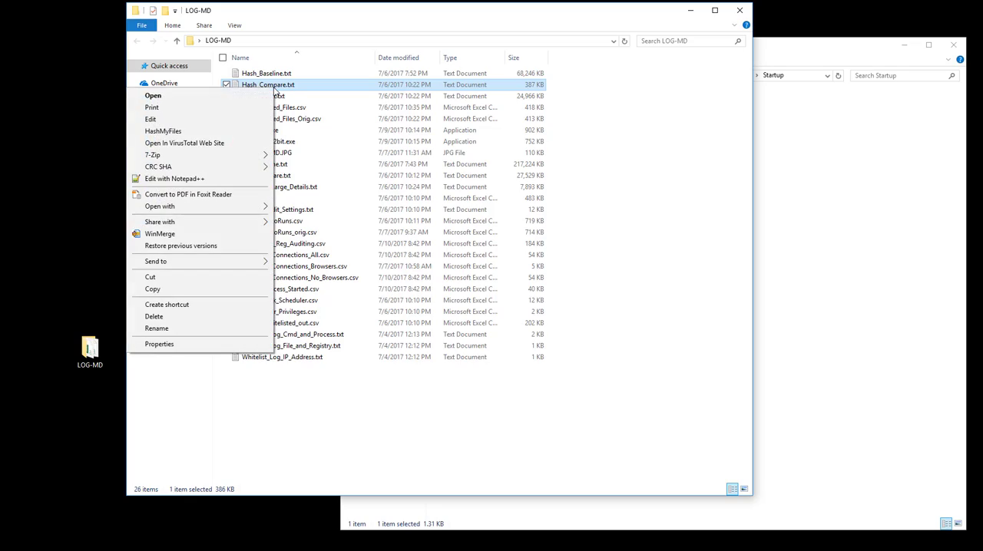
click(174, 178)
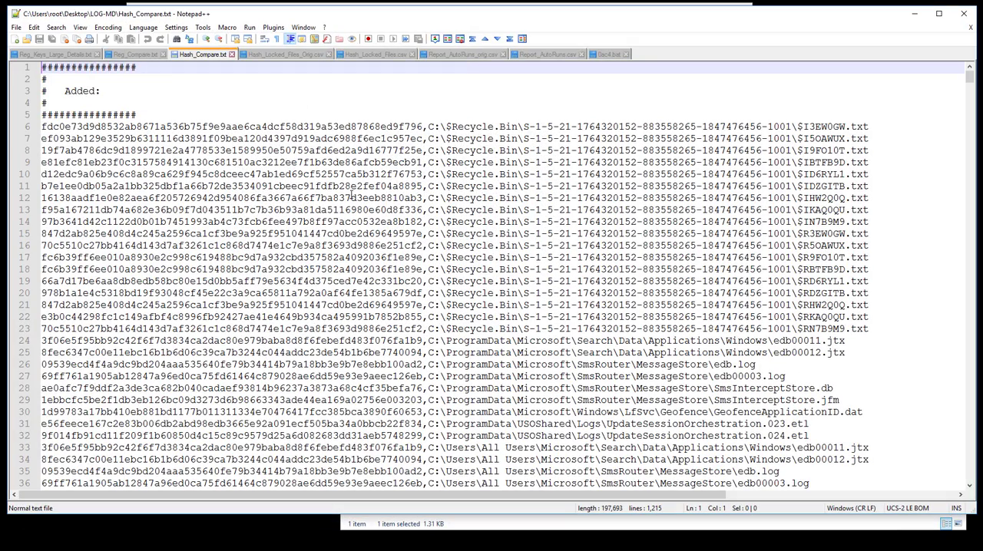
double_click(81, 91)
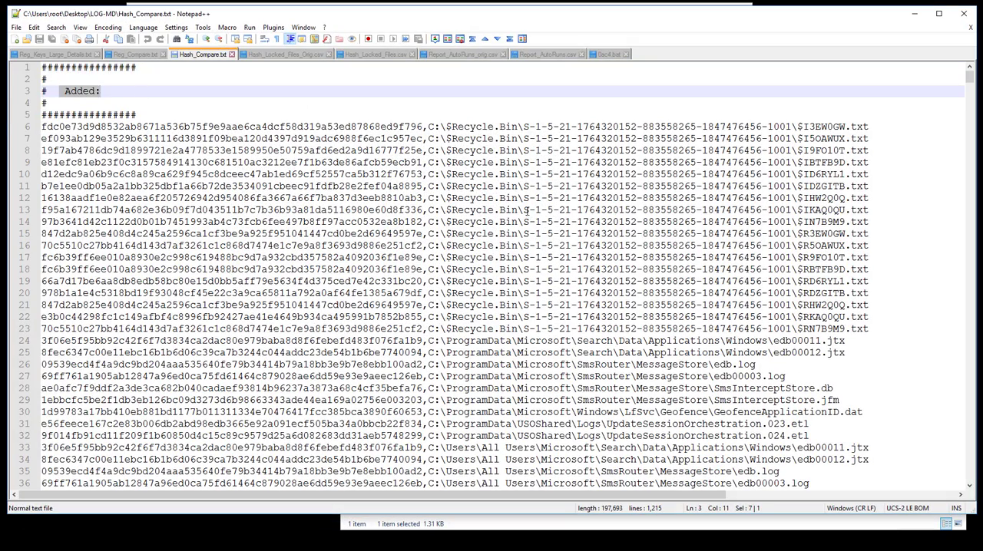
scroll(491, 276, down, 4)
scroll(525, 206, up, 3)
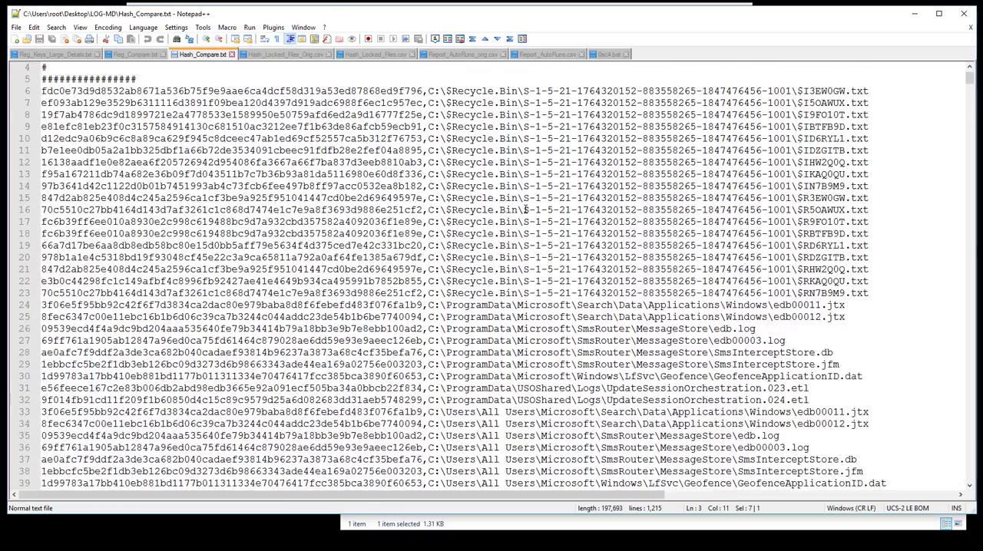
scroll(525, 209, down, 5)
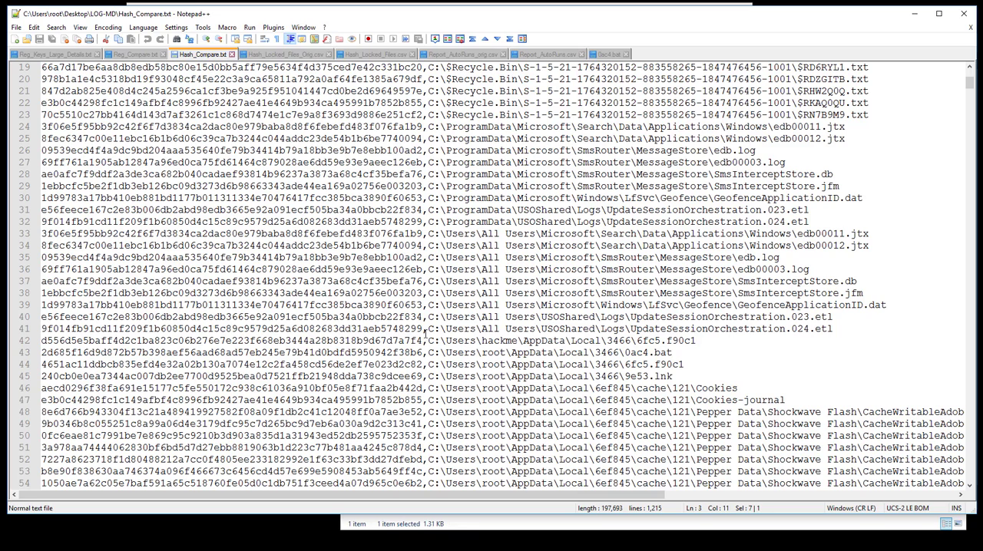
Highlight the four dropped files under AppData\Local\3466, including 6fc5.f90c1, 0ac4.bat and 9e53.lnk.
drag(428, 340, 706, 375)
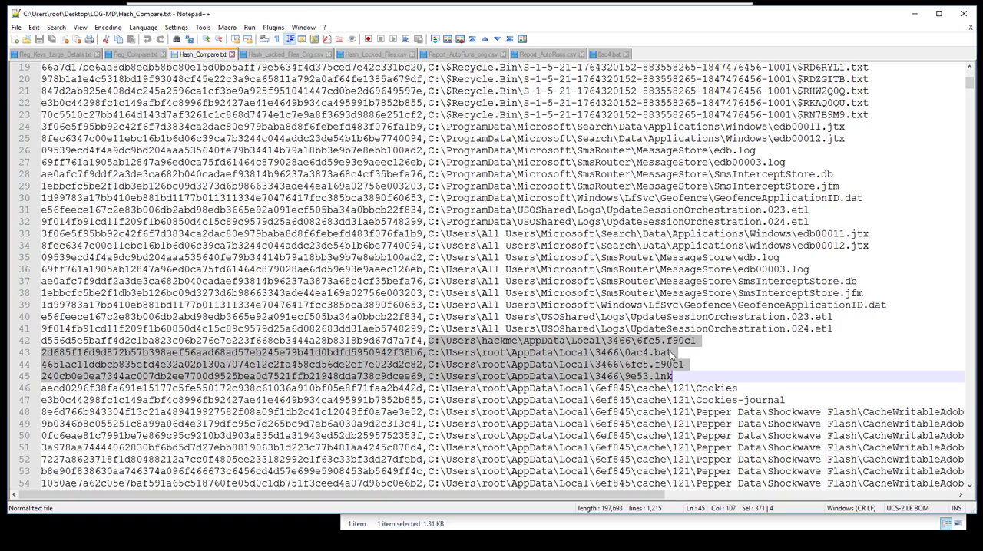
click(671, 353)
click(675, 377)
scroll(675, 376, down, 4)
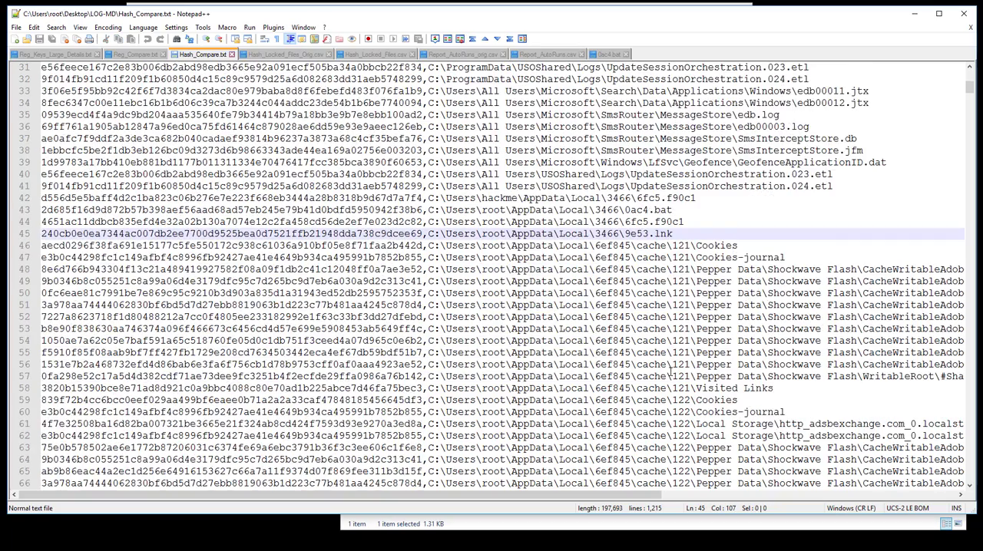
scroll(668, 373, down, 5)
scroll(631, 369, down, 10)
scroll(631, 368, down, 10)
scroll(631, 369, down, 10)
scroll(614, 345, down, 10)
scroll(606, 342, down, 15)
scroll(606, 342, down, 15)
scroll(606, 341, down, 15)
scroll(606, 341, down, 15)
scroll(601, 337, down, 8)
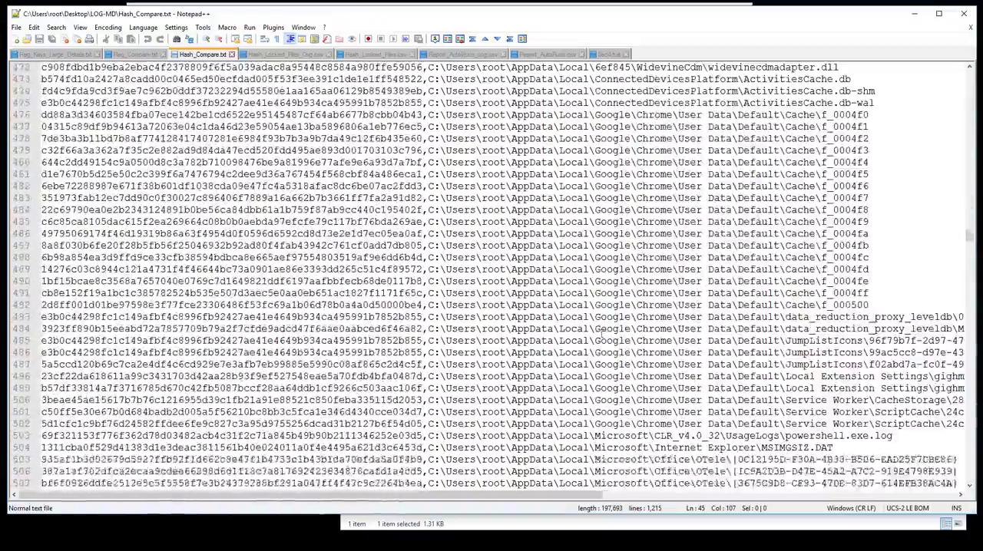
Search Hash_Compare.txt for 'start', stepping through matches to the Startup folder path on line 666.
key(ctrl+f)
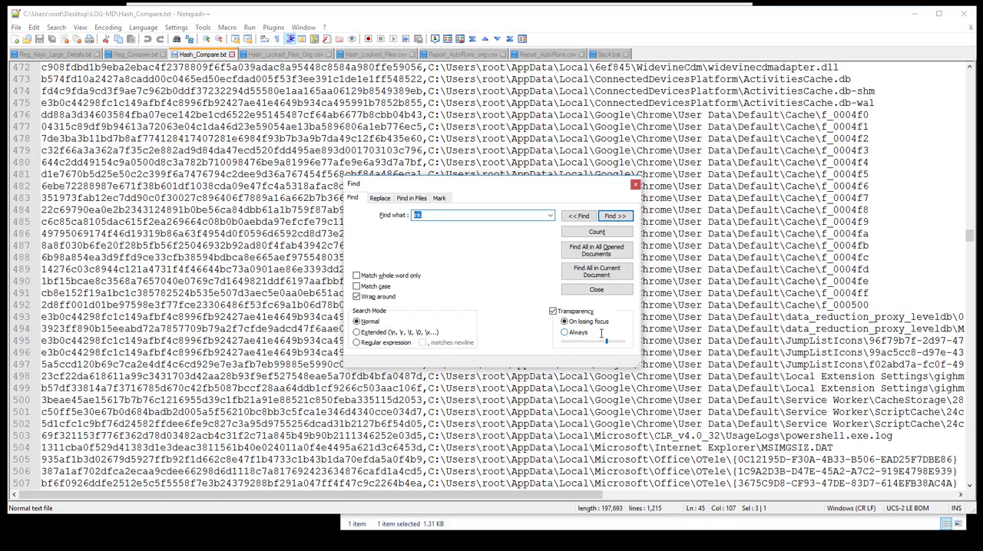
text(start)
key(Return)
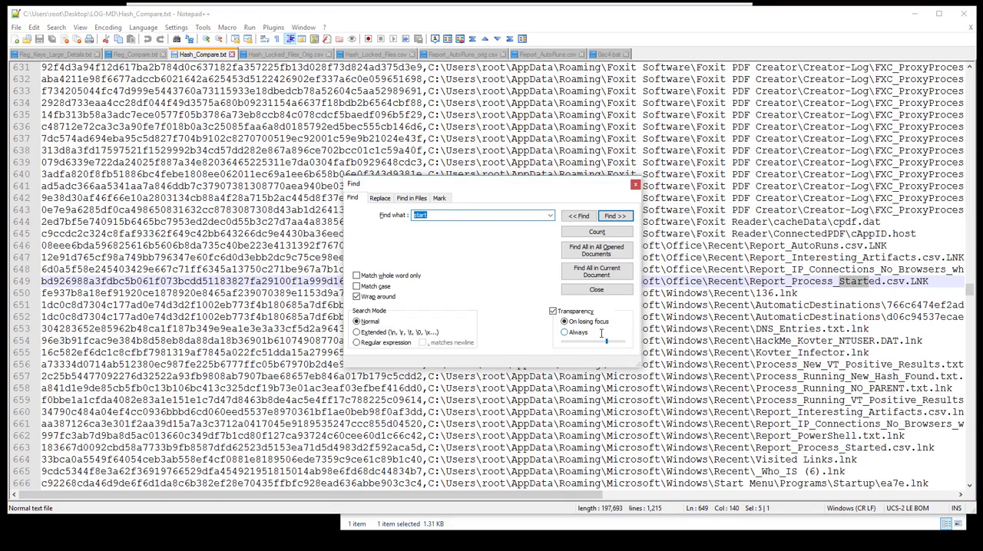
key(Return)
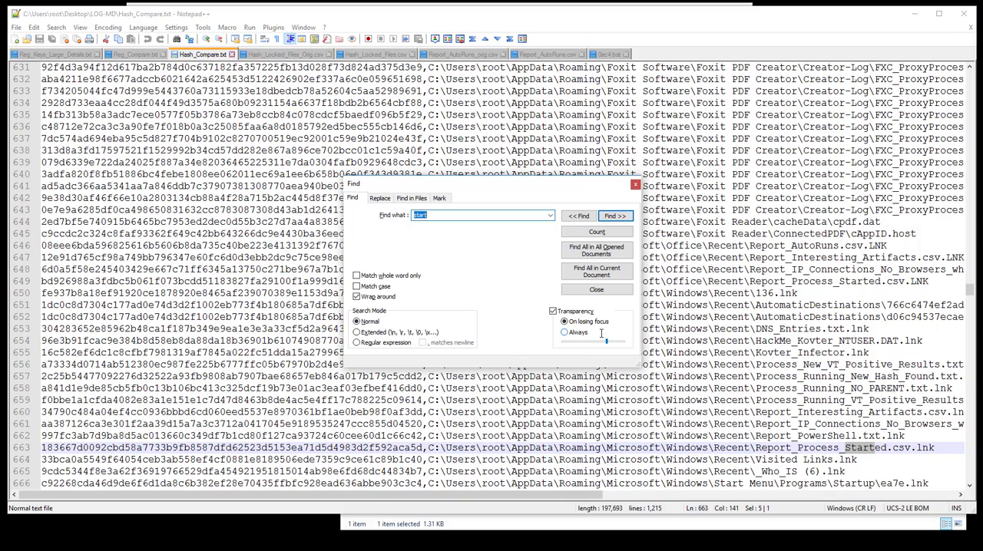
key(Return)
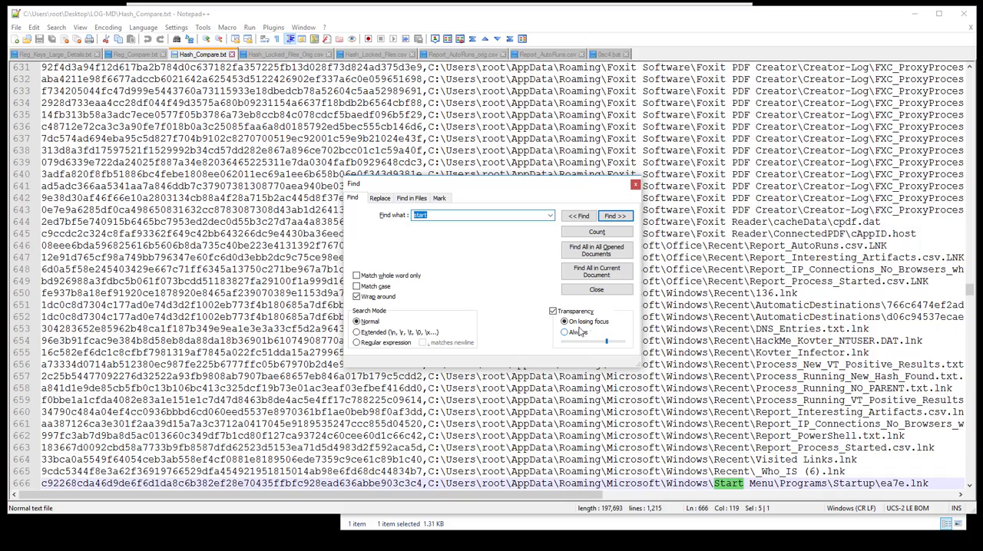
click(596, 290)
scroll(630, 367, down, 2)
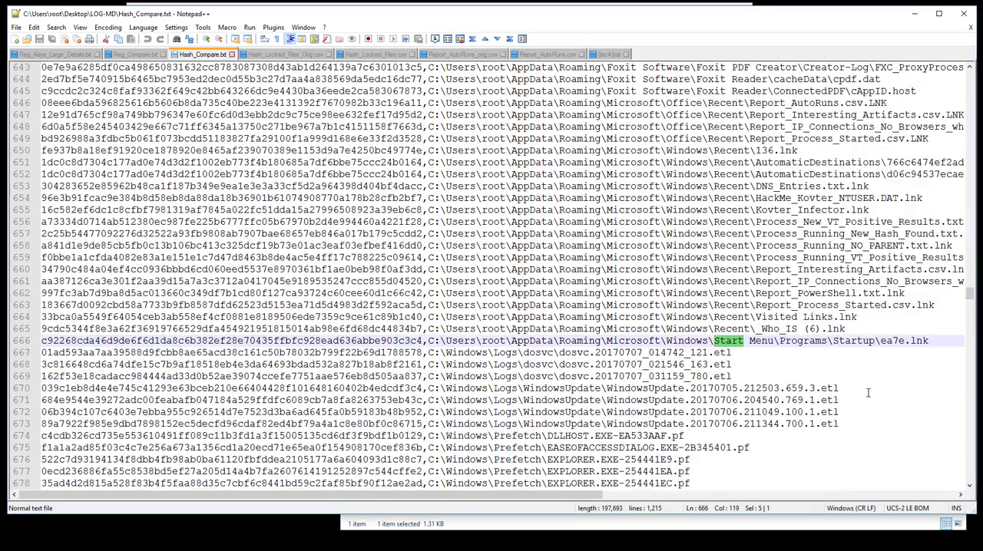
Highlight the Startup ea7e.lnk paths on lines 665–666, then minimize Notepad++.
drag(928, 341, 429, 330)
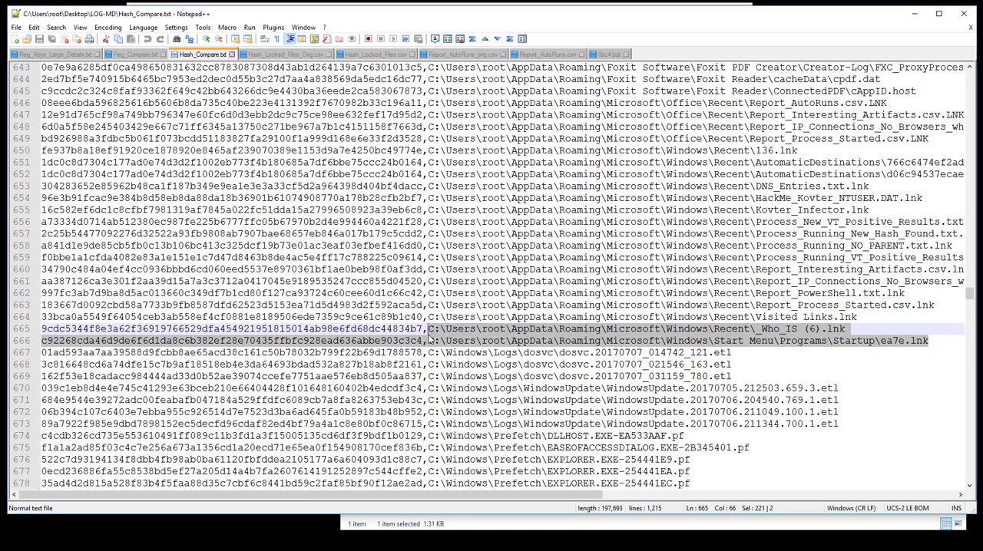
scroll(568, 221, down, 1)
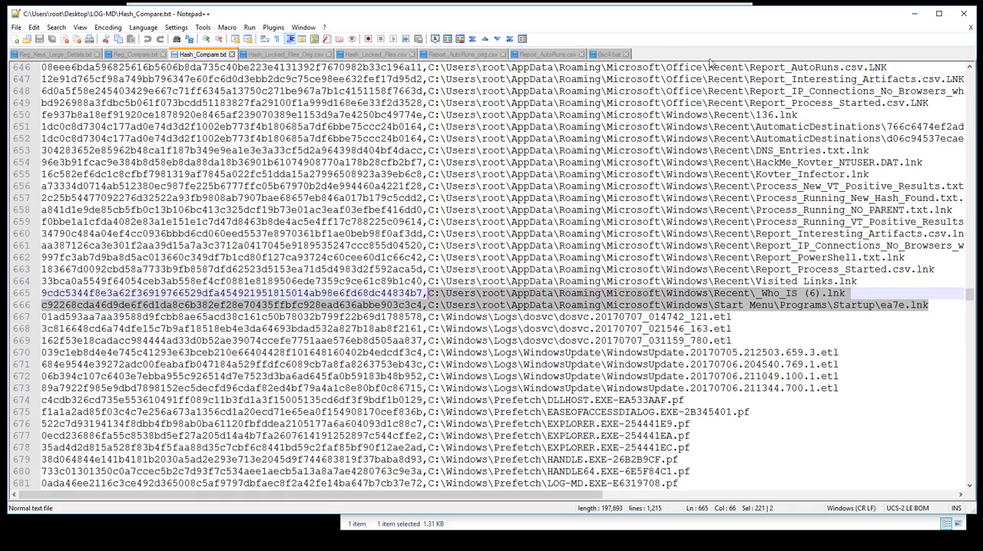
click(914, 14)
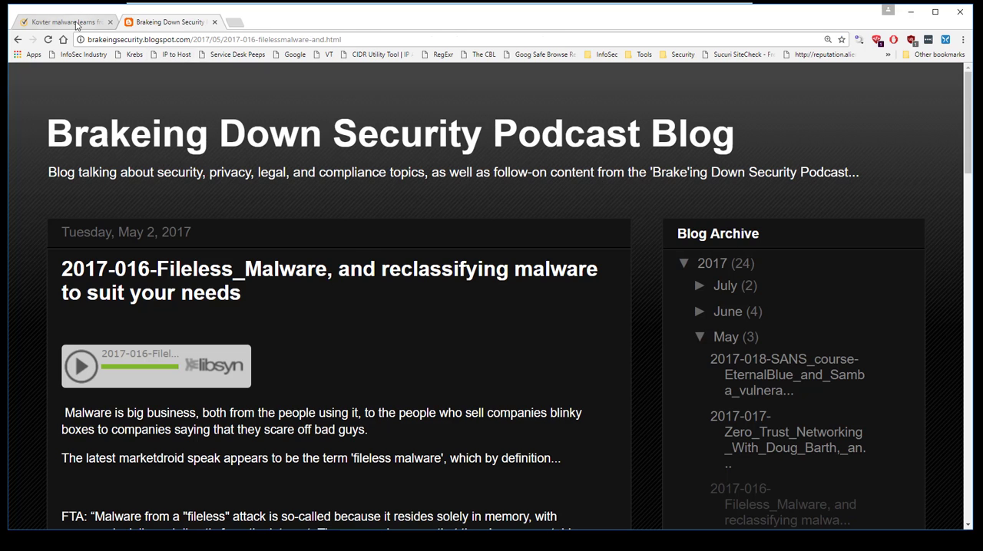
Switch to the Symantec 'Kovter malware learns' tab, view Figure 2, and return to the article's top.
click(65, 22)
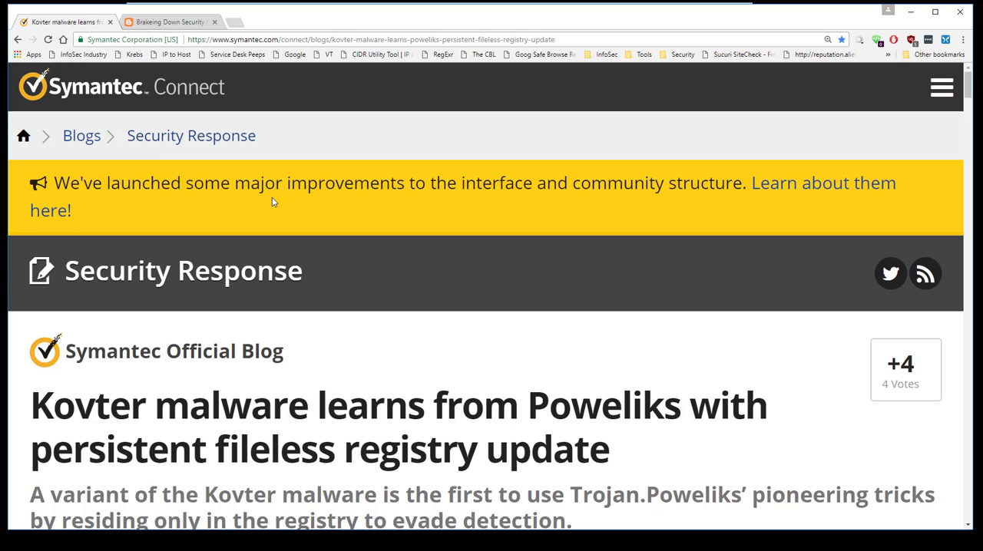
scroll(294, 247, down, 3)
scroll(295, 247, down, 2)
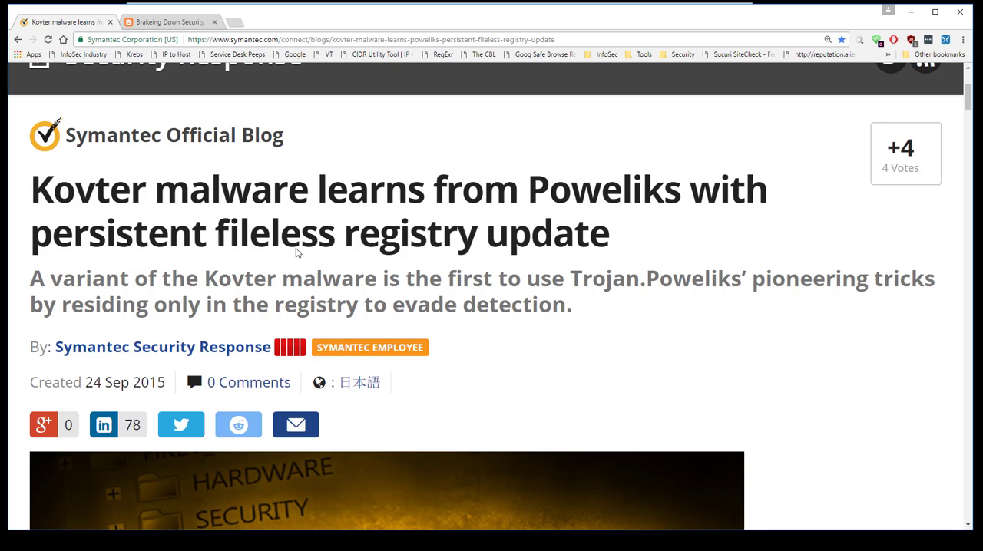
scroll(297, 253, up, 3)
scroll(291, 244, up, 2)
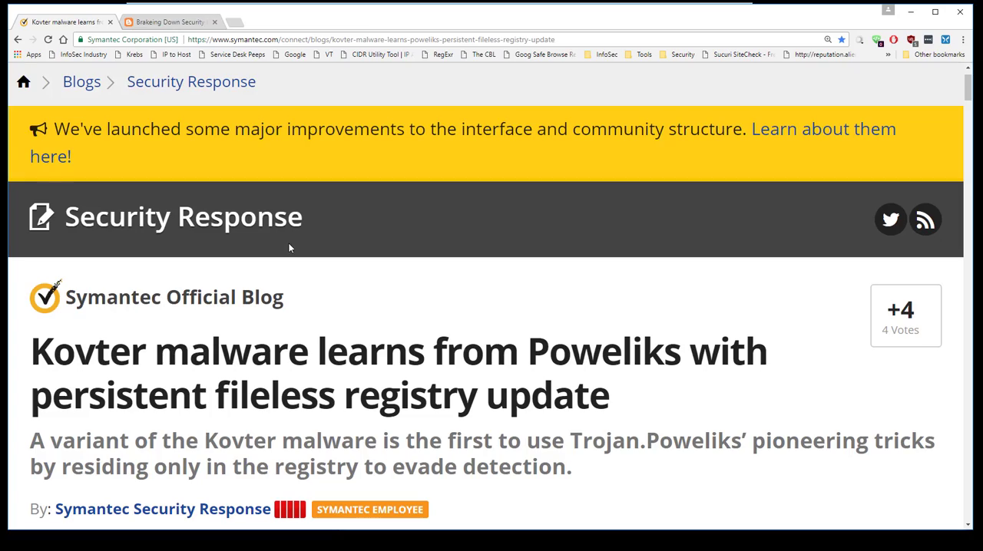
scroll(290, 247, down, 1)
scroll(289, 247, down, 1)
scroll(290, 248, down, 1)
scroll(289, 247, down, 4)
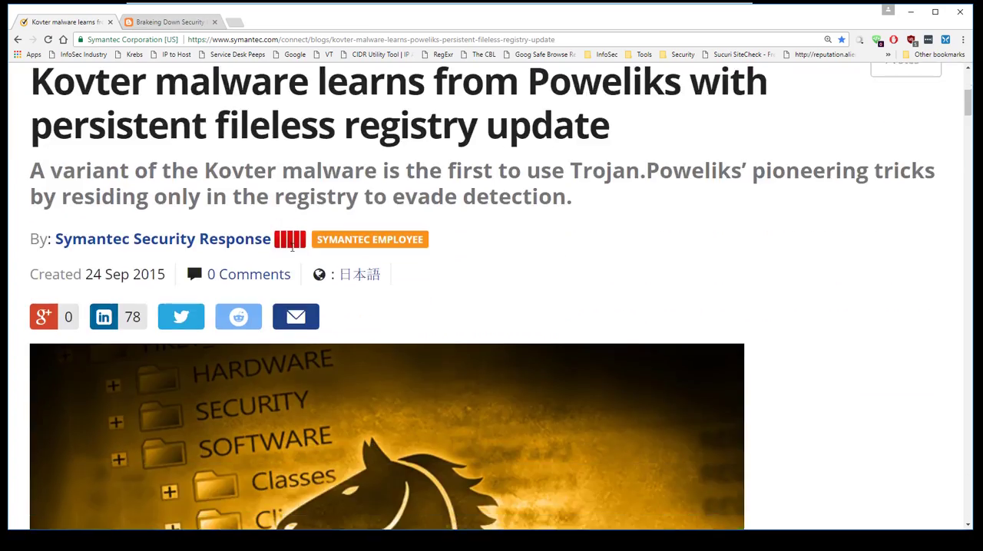
scroll(289, 247, down, 5)
scroll(289, 247, down, 5)
scroll(289, 247, down, 4)
scroll(292, 250, down, 2)
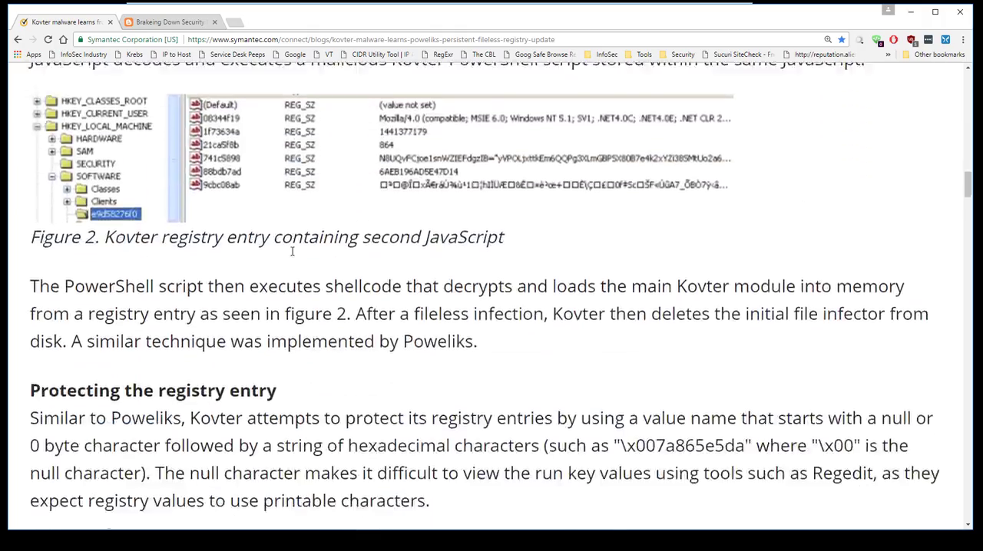
key(Home)
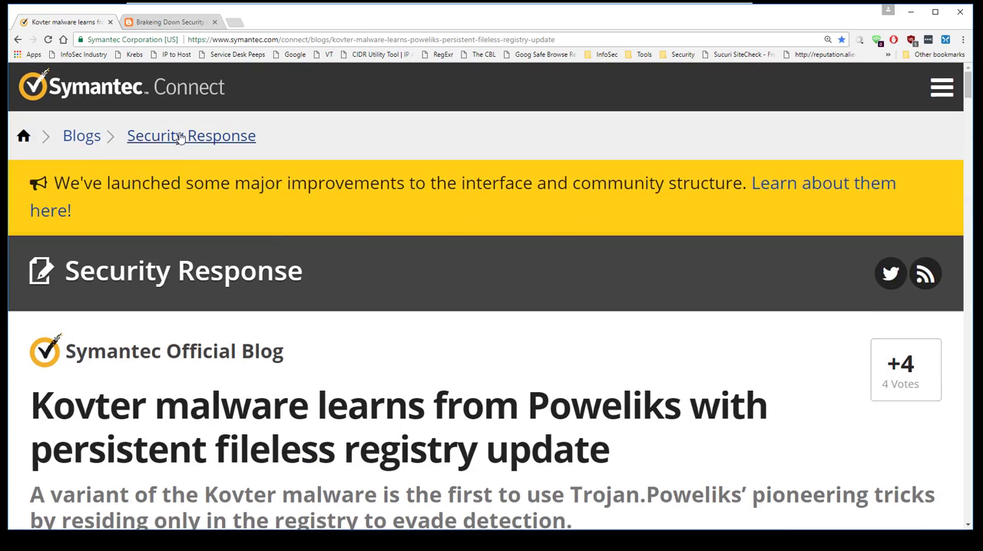